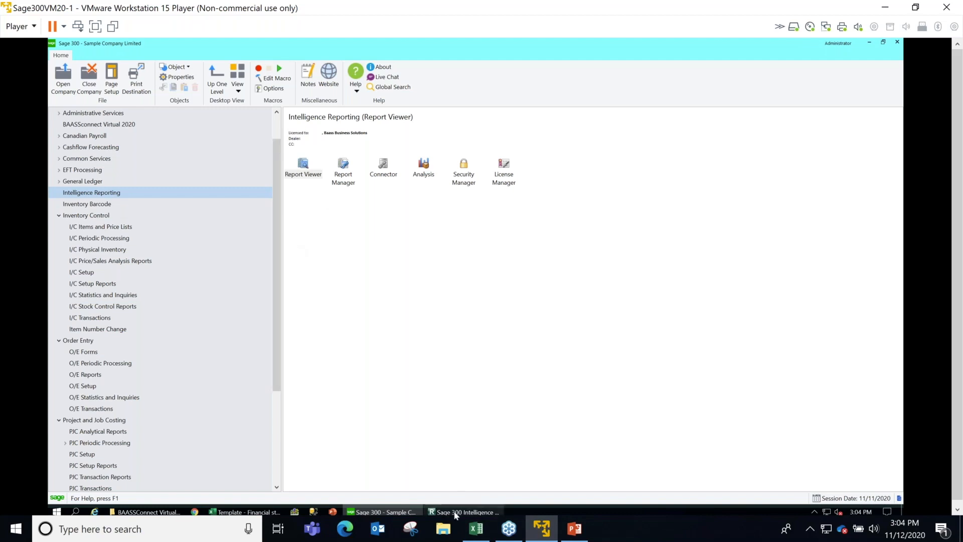
# Switch to the Sage 300 Intelligence Reporting Report Manager, narrow the report tree, and browse the reports in the New Reports folder.
pyautogui.click(456, 512)
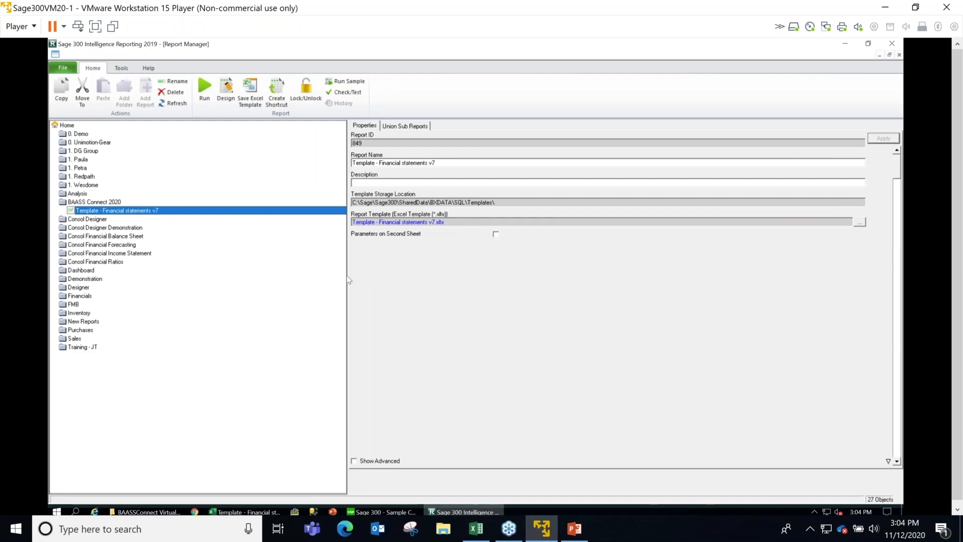
pyautogui.moveTo(348, 275); pyautogui.dragTo(217, 290)
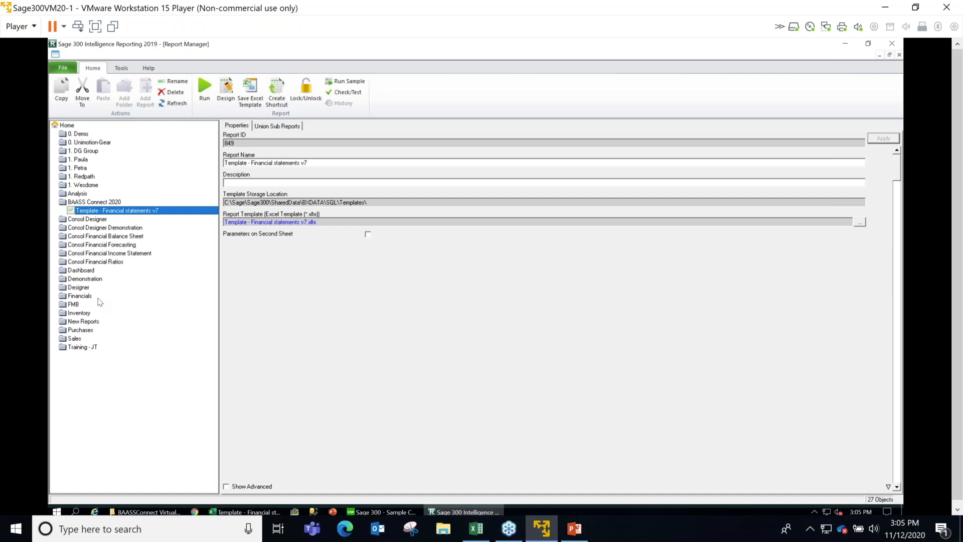
pyautogui.click(91, 323)
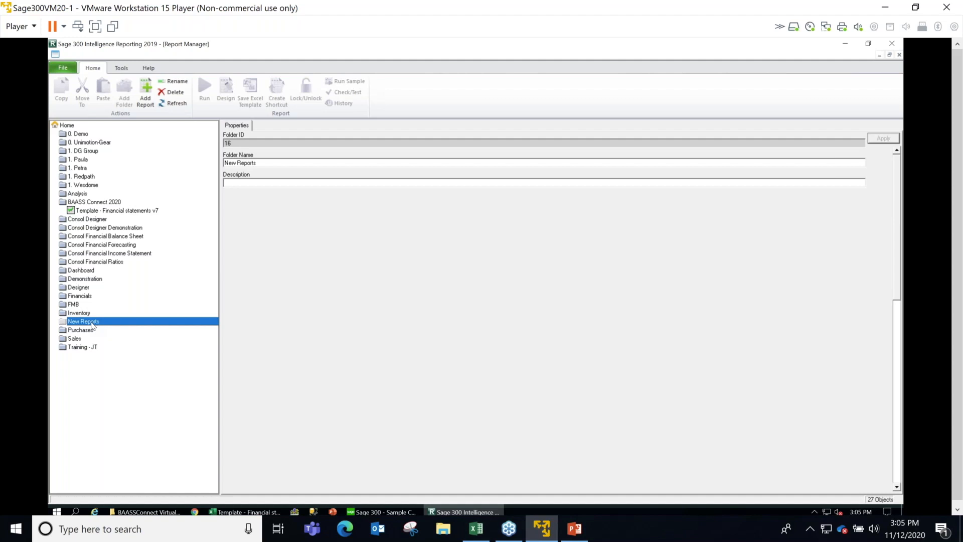
pyautogui.doubleClick(92, 323)
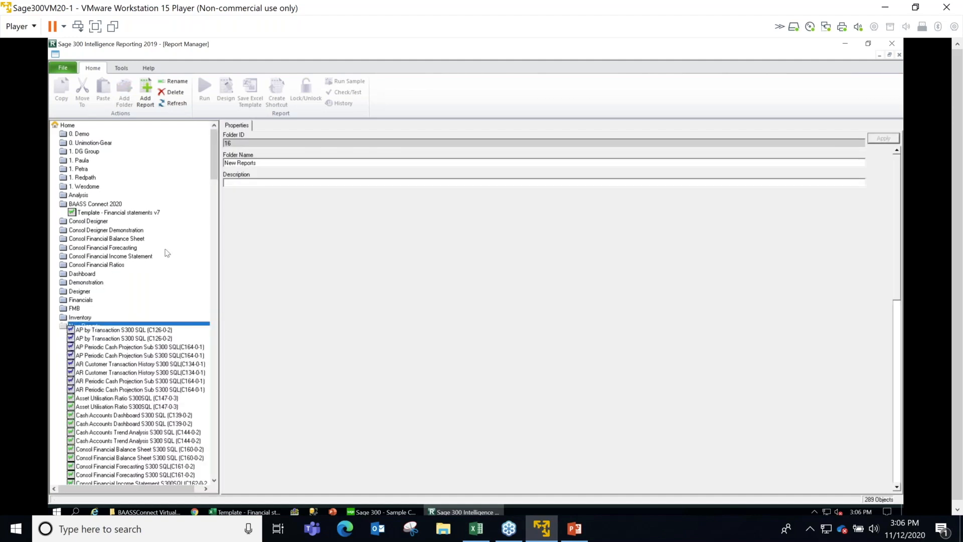
pyautogui.moveTo(215, 167); pyautogui.dragTo(225, 207)
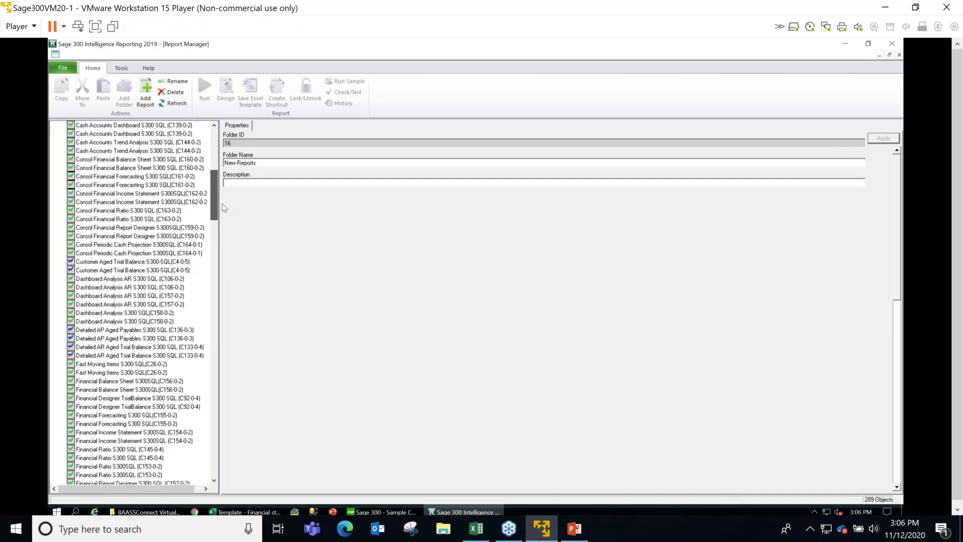
pyautogui.moveTo(224, 207); pyautogui.dragTo(225, 238)
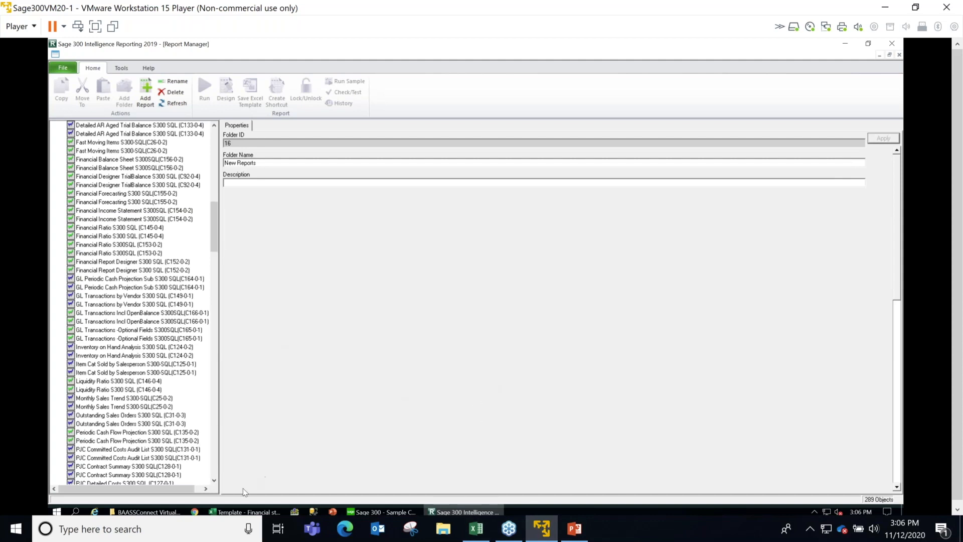
# Switch to the financial statements template in Excel and highlight the parameter labels from Company ID to Department on the Menu sheet.
pyautogui.moveTo(241, 512)
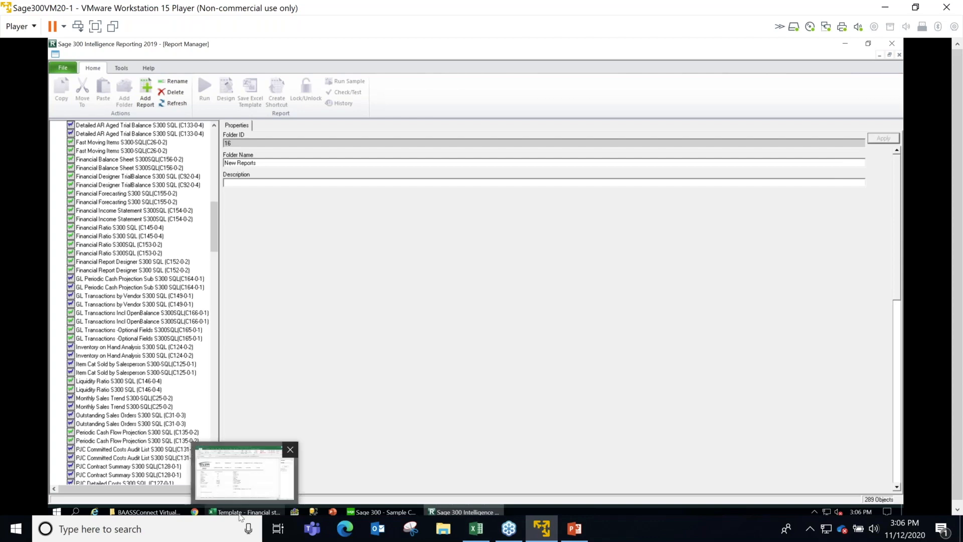
pyautogui.click(240, 513)
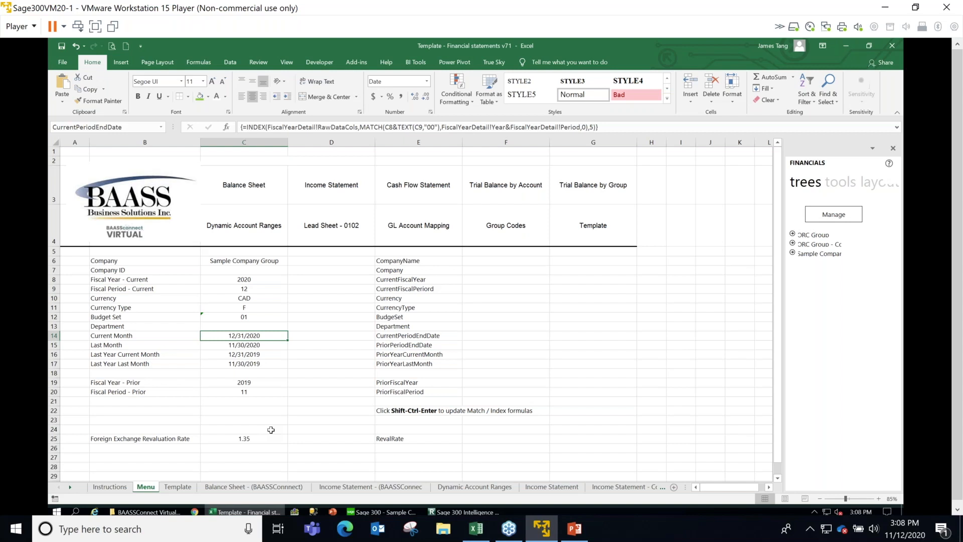
pyautogui.click(153, 268)
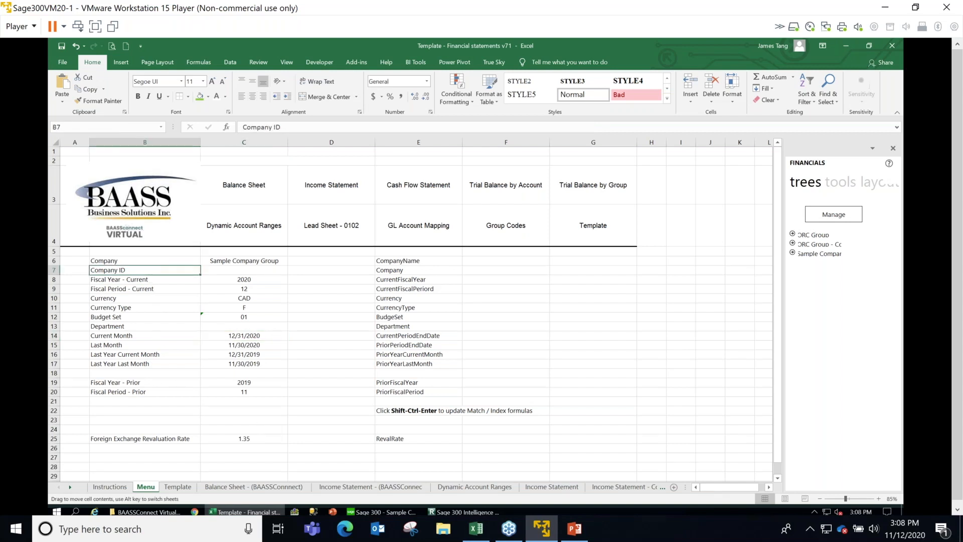
pyautogui.moveTo(155, 263); pyautogui.dragTo(147, 323)
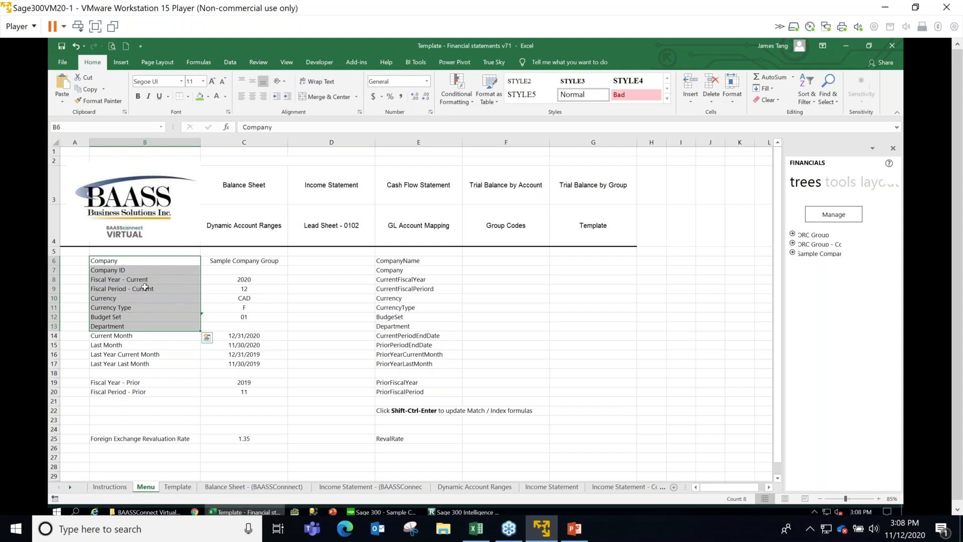
pyautogui.click(145, 271)
pyautogui.keyDown('shift'); pyautogui.click(141, 322); pyautogui.keyUp('shift')
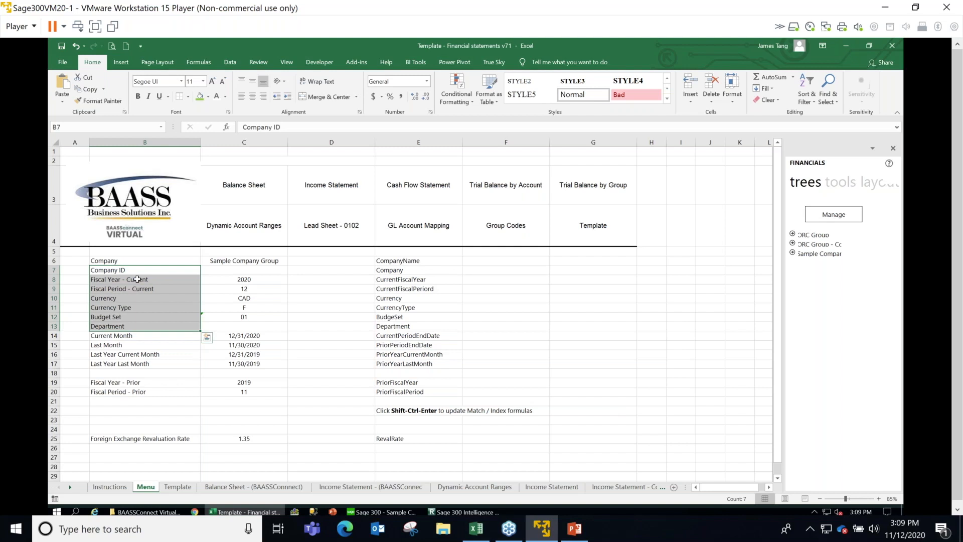
# Inspect the Company ID formula in C7 and go through the range names in column E down to PriorYearLastMonth.
pyautogui.press('Right')
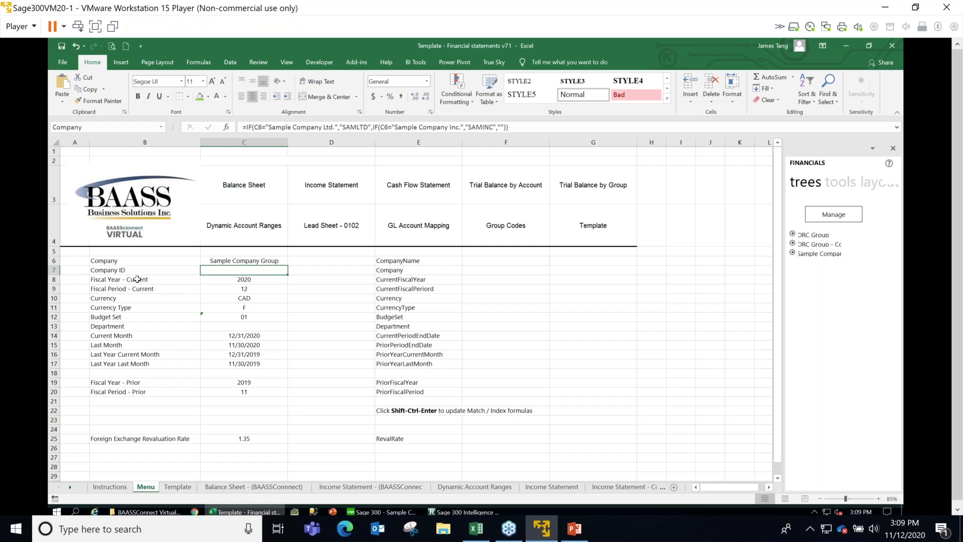
pyautogui.press('Right')
pyautogui.press('Right')
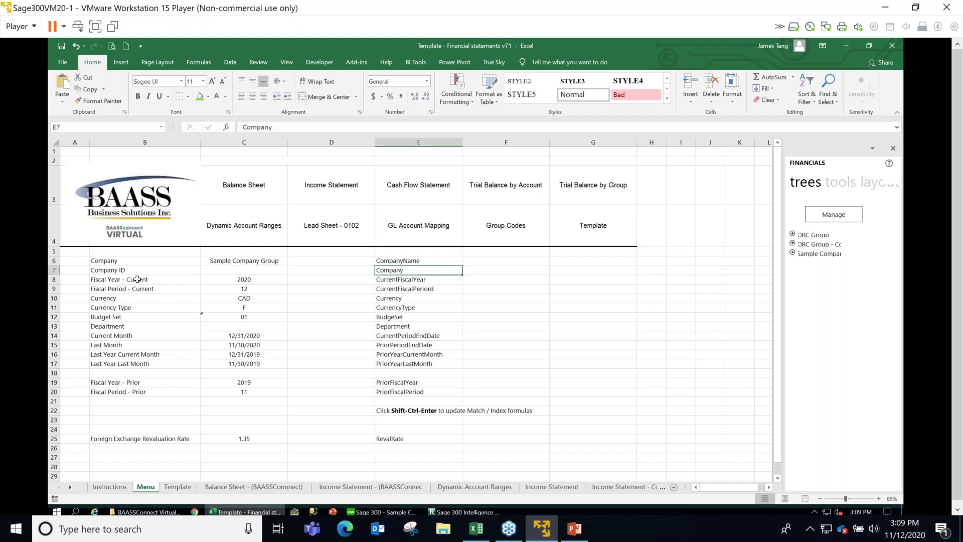
pyautogui.press('Down')
pyautogui.press('Down')
pyautogui.press('Down')
pyautogui.press('Down')
pyautogui.press('Down')
pyautogui.press('Down')
pyautogui.press('Down')
pyautogui.press('Down')
pyautogui.press('Down')
pyautogui.press('Down')
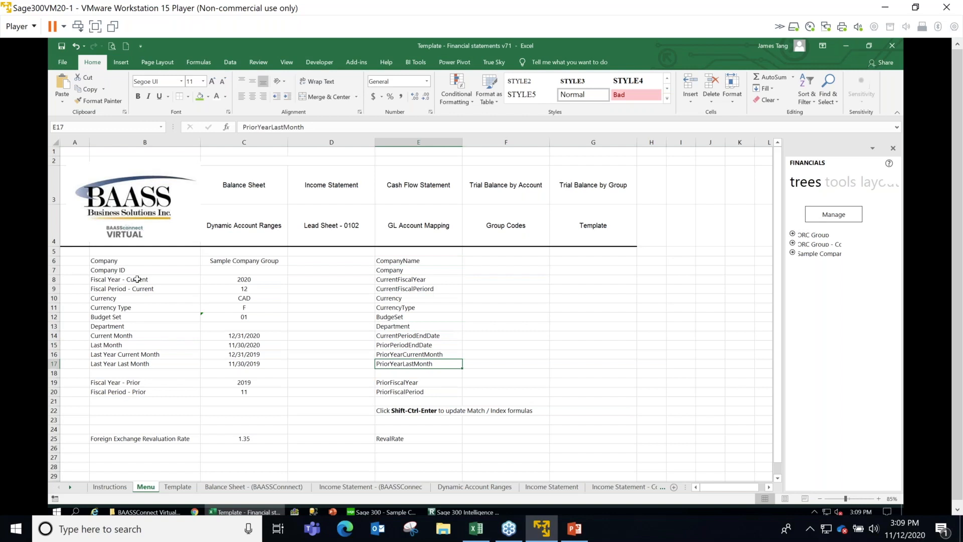
# Highlight the period-end date rows B14:E17 and inspect the Current Month formula in C14.
pyautogui.moveTo(116, 335); pyautogui.dragTo(414, 363)
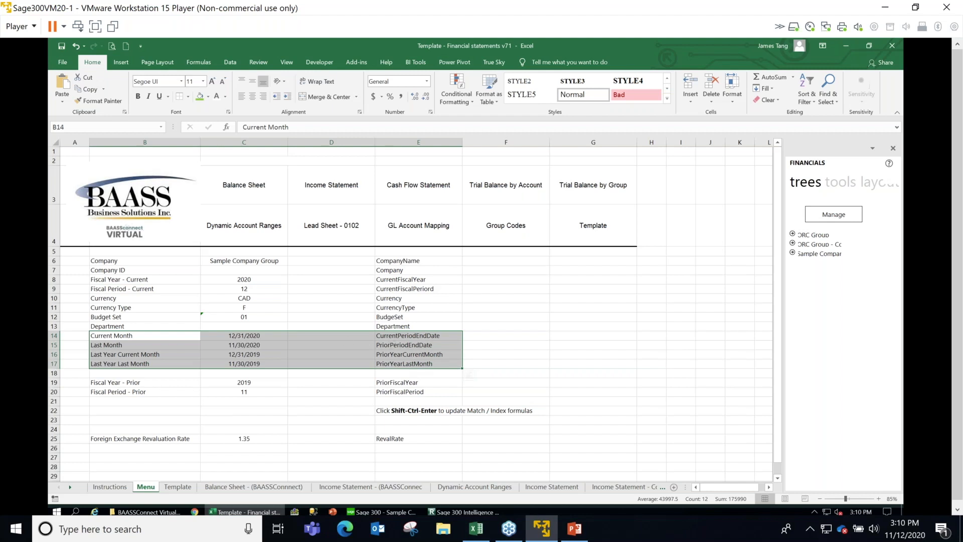
pyautogui.click(366, 338)
pyautogui.click(244, 336)
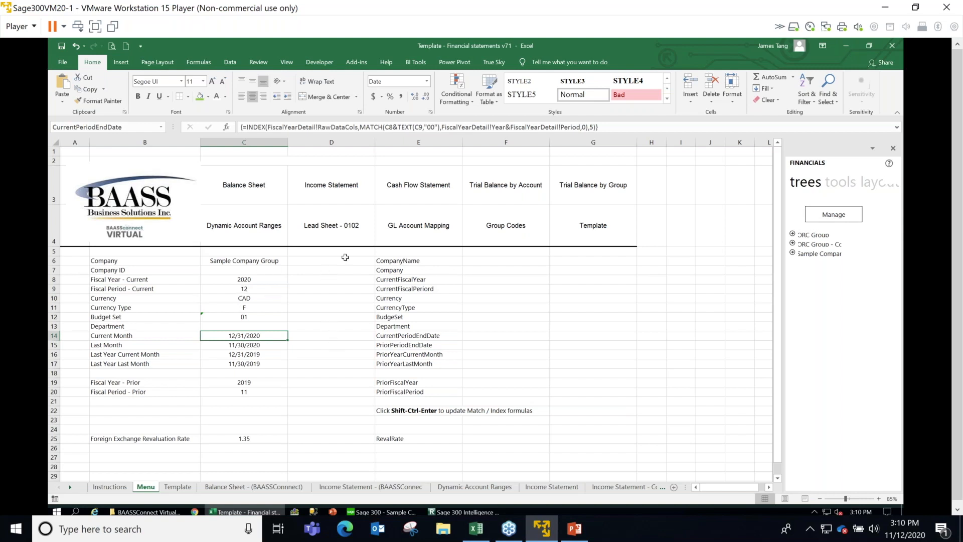
# Highlight the range names in E6:E20, follow the Dynamic Account Ranges link, and return to the Menu sheet through its MENU link.
pyautogui.moveTo(385, 260); pyautogui.dragTo(400, 394)
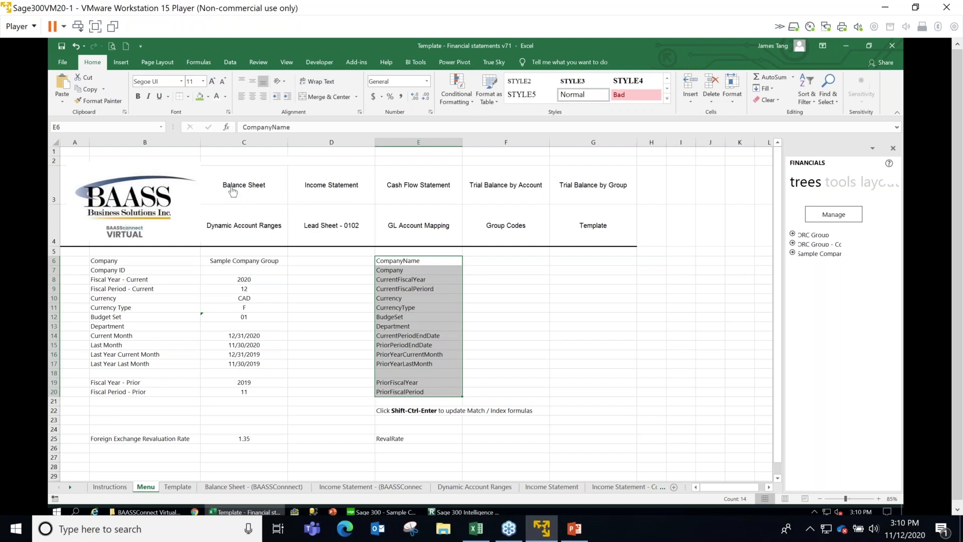
pyautogui.click(231, 235)
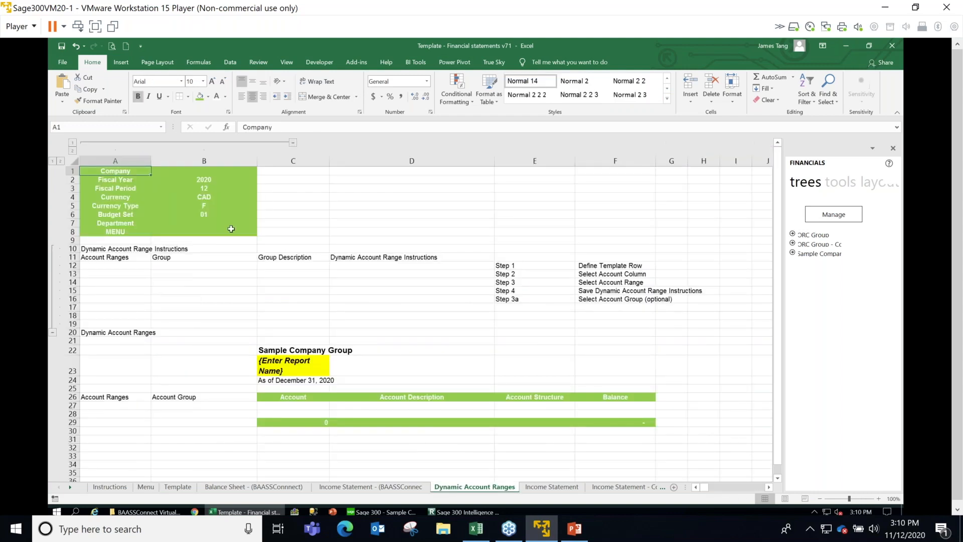
pyautogui.click(119, 233)
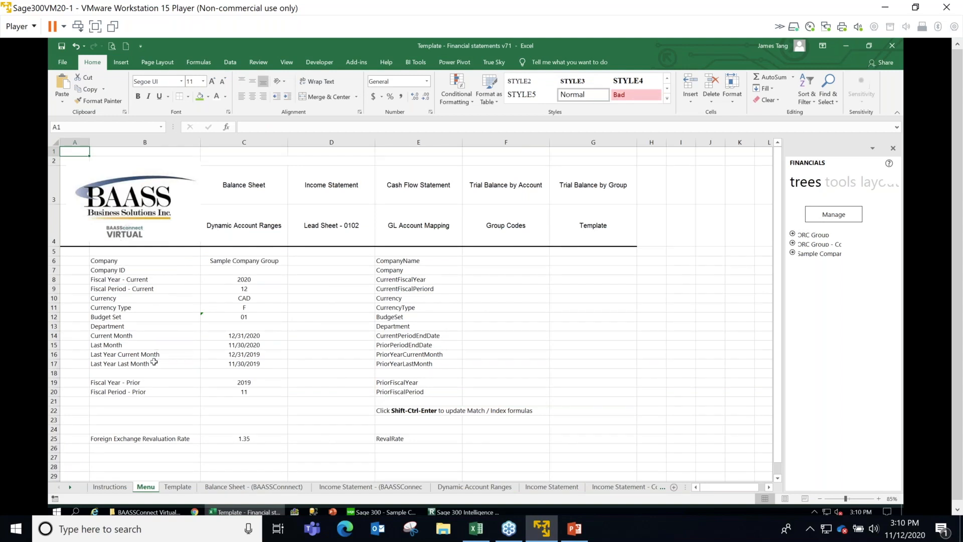
# Inspect the prior fiscal year, Current Month and Last Month formulas, along with the Match / Index update note in E22.
pyautogui.click(220, 383)
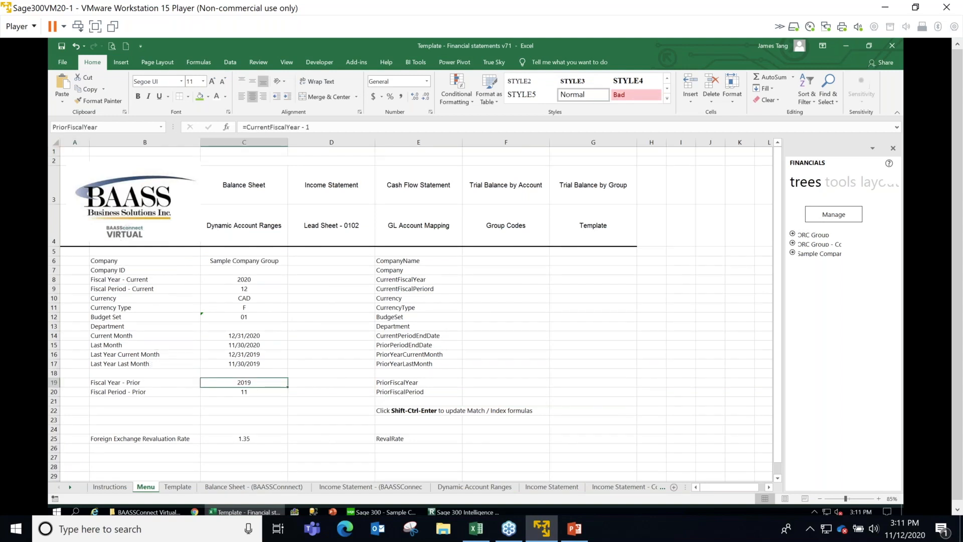
pyautogui.click(237, 335)
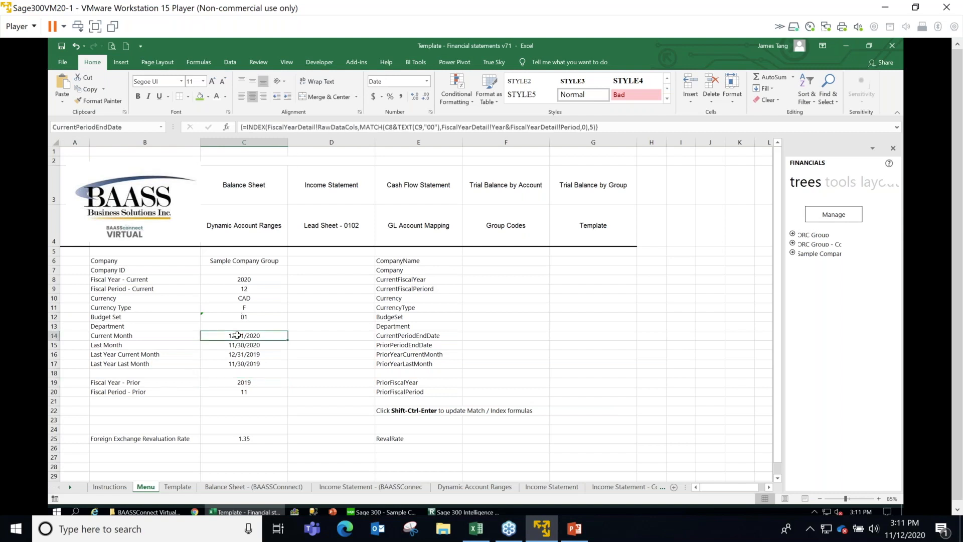
pyautogui.click(389, 412)
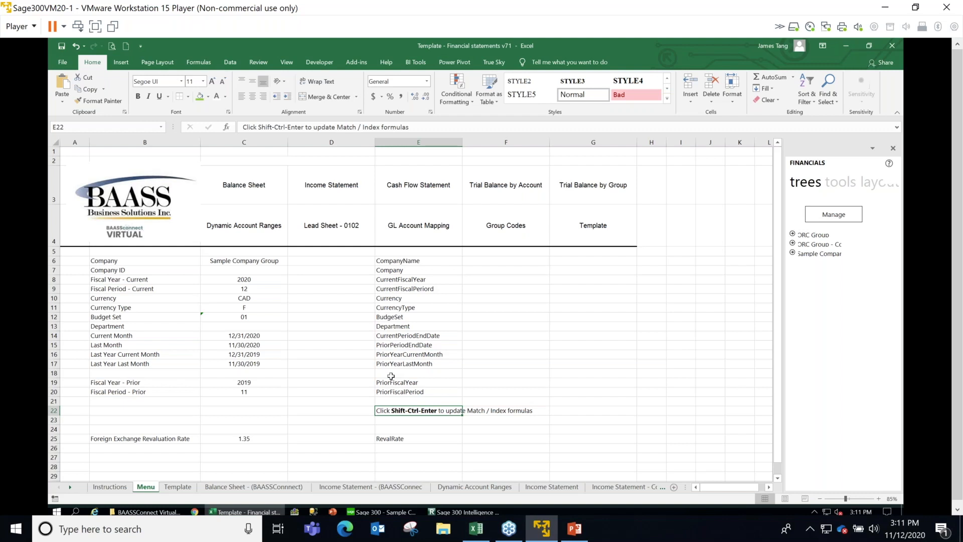
pyautogui.click(249, 344)
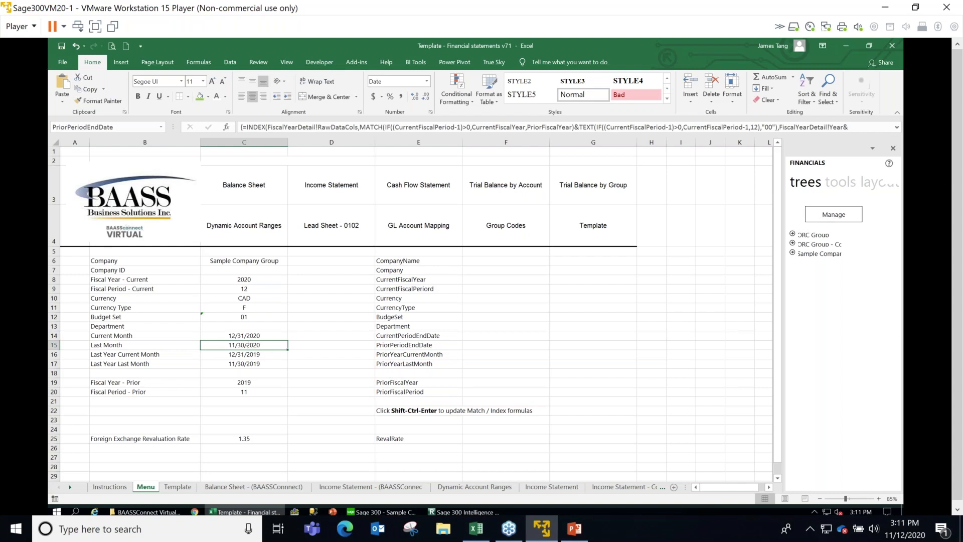
# Check the Fiscal Year formula in B2 of the Template sheet against its source cell on the Menu sheet, and return to Template.
pyautogui.click(177, 487)
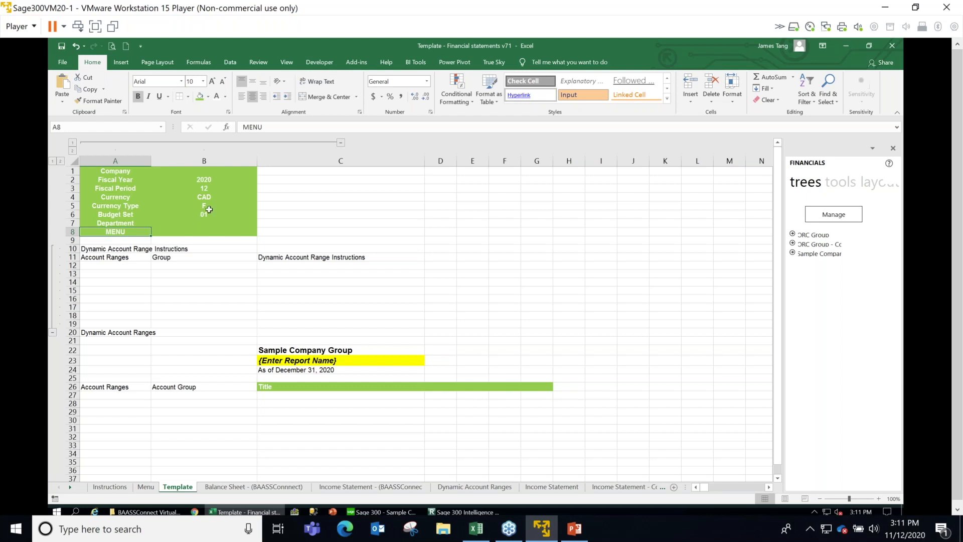
pyautogui.click(286, 180)
pyautogui.press('Left')
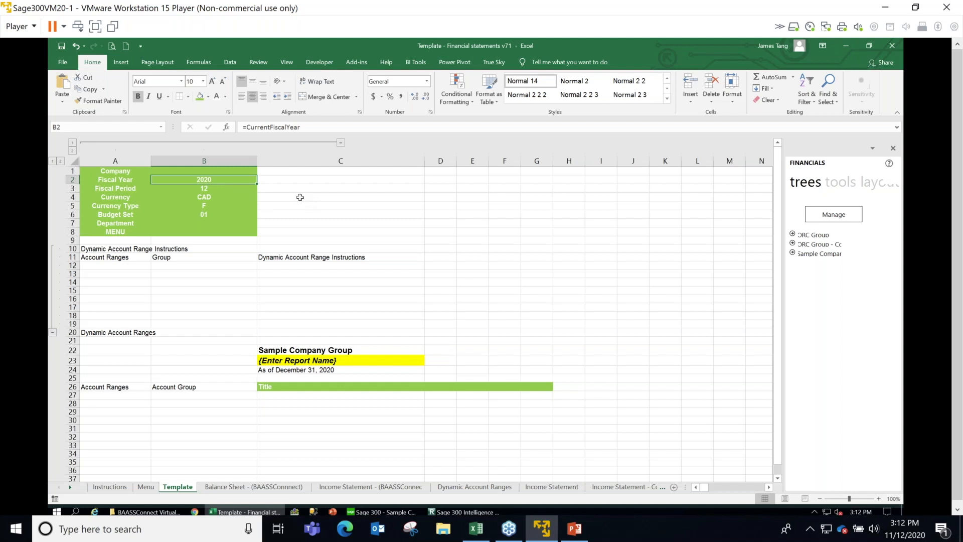
pyautogui.click(205, 182)
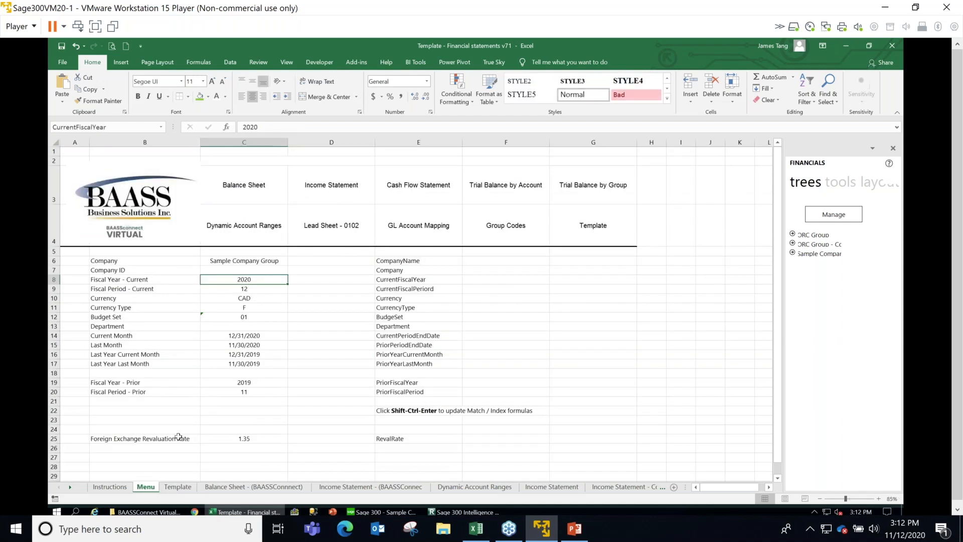
pyautogui.click(177, 487)
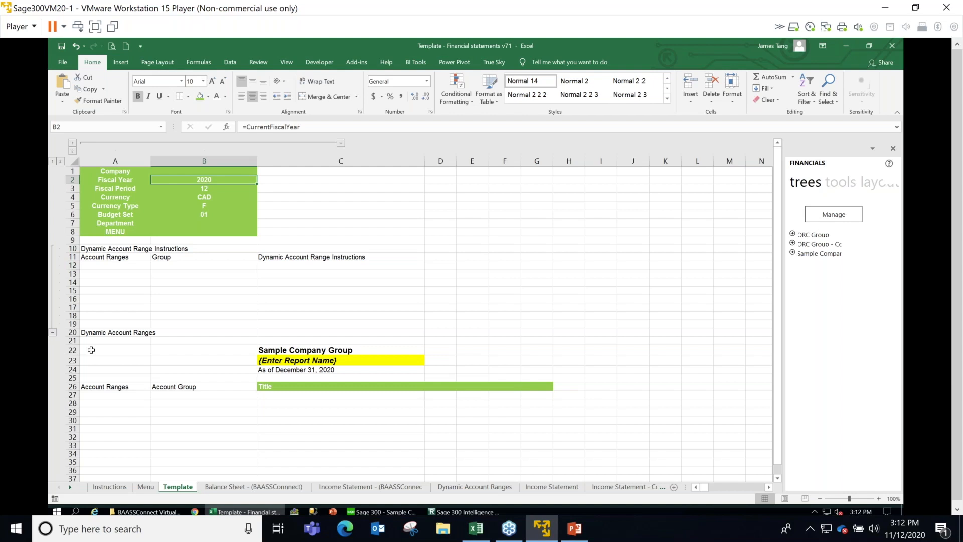
# Collapse and re-expand the Dynamic Account Range Instructions rows, and examine the Account Ranges and Account Group headings in columns A and B.
pyautogui.click(52, 332)
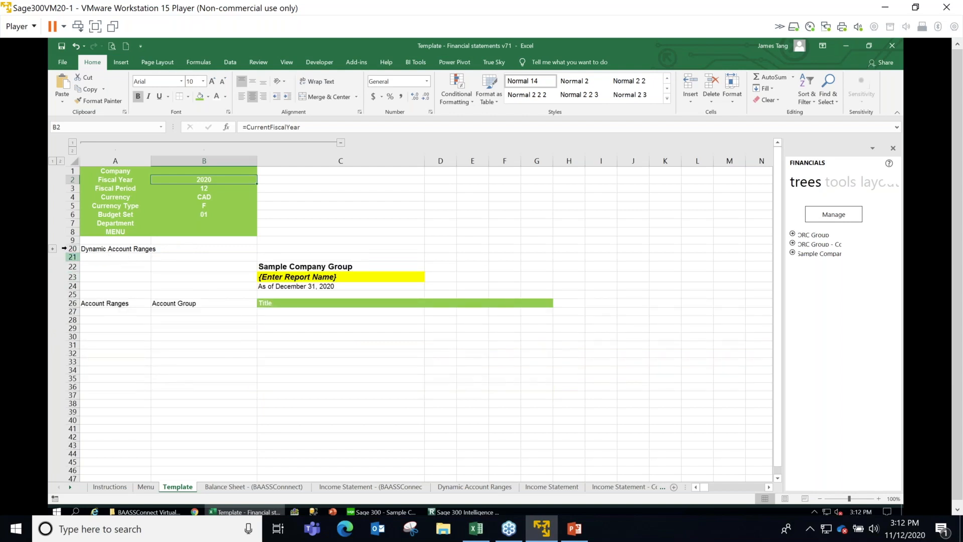
pyautogui.click(53, 248)
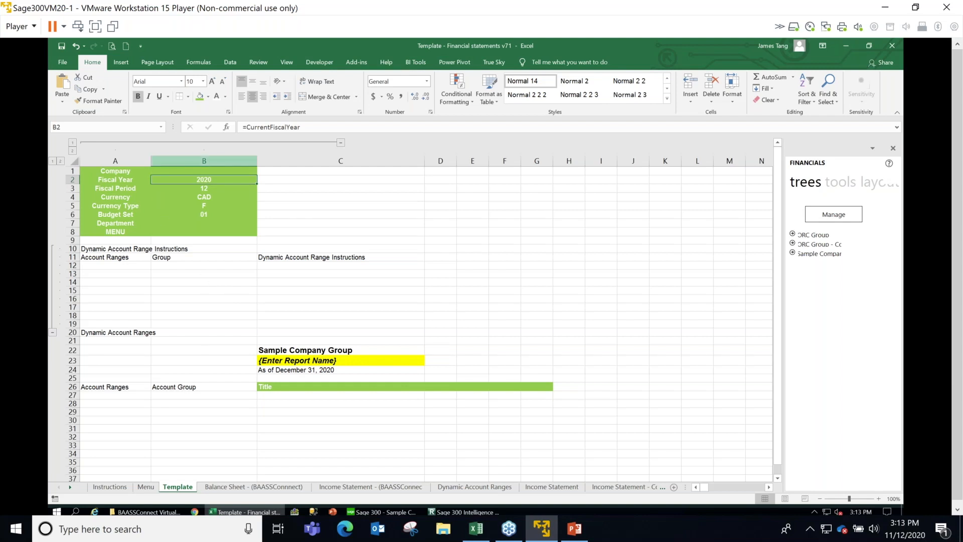
pyautogui.click(127, 386)
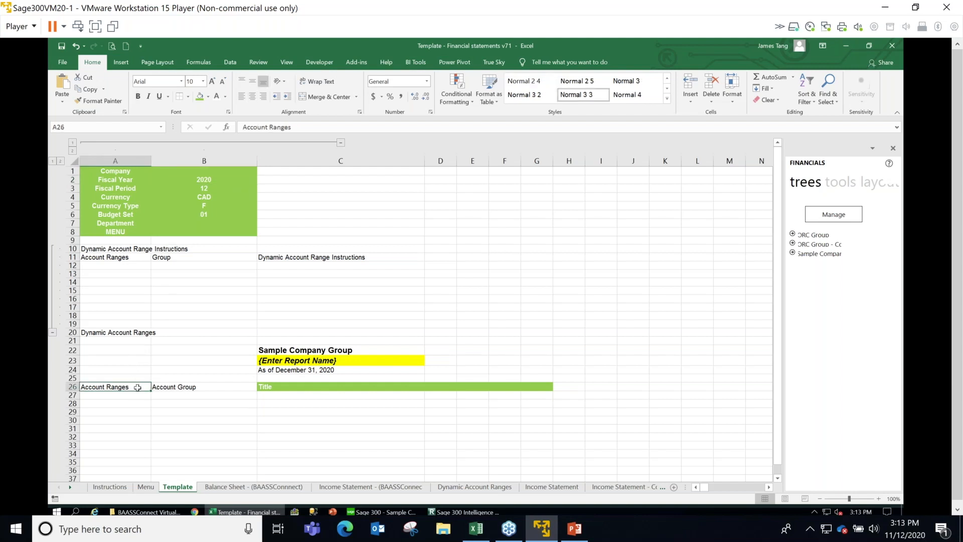
pyautogui.click(182, 388)
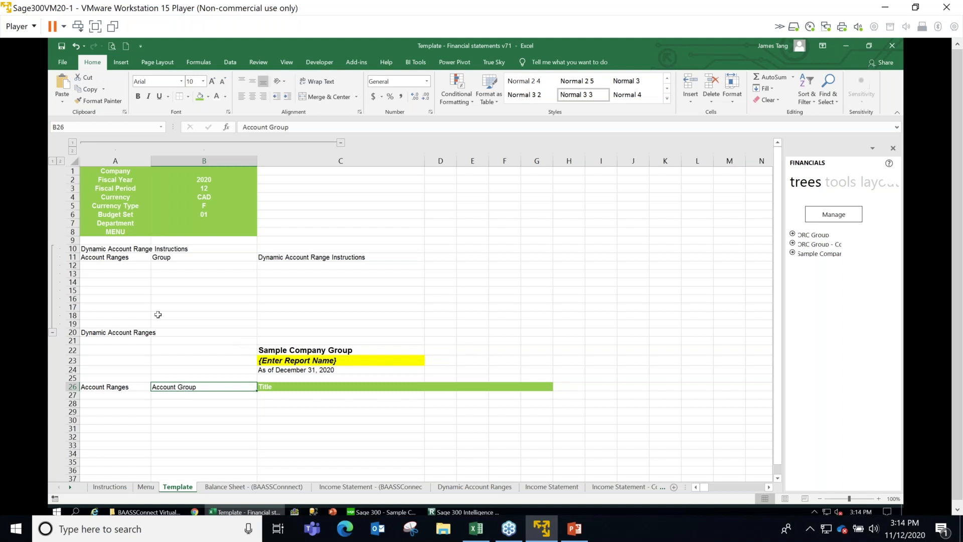
pyautogui.moveTo(128, 161); pyautogui.dragTo(203, 161)
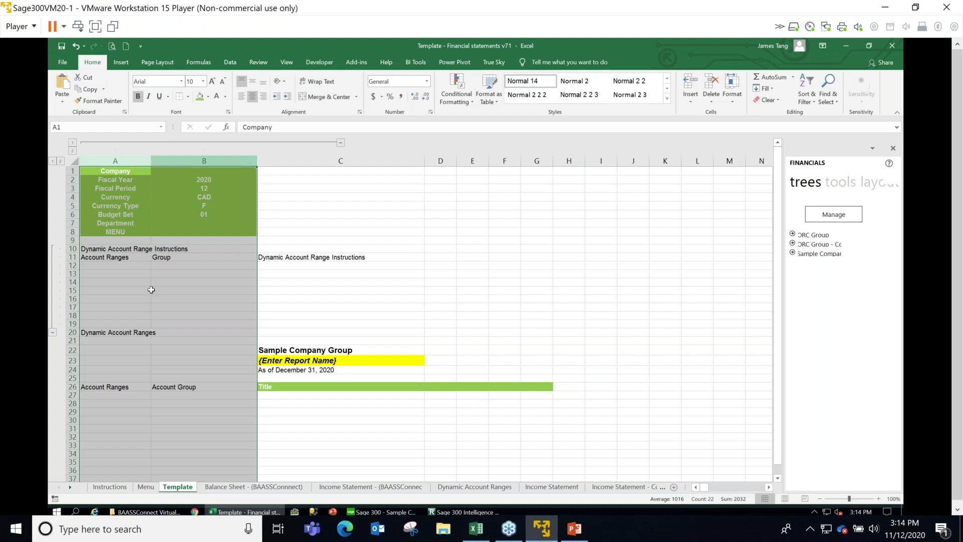
# Open the Balance Sheet - (BAASSConnect) sheet, inspect the company name formula in C9, and highlight columns A and B.
pyautogui.click(240, 487)
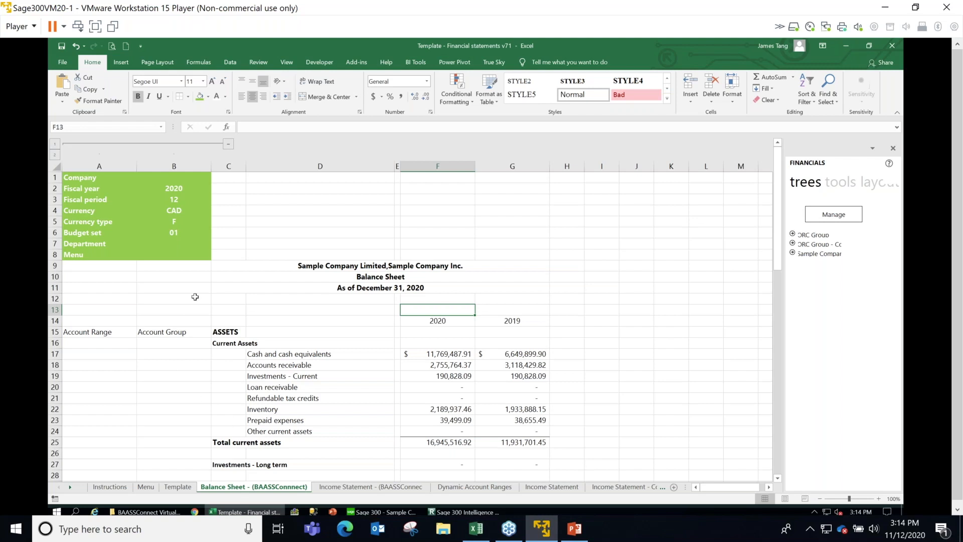
pyautogui.click(231, 267)
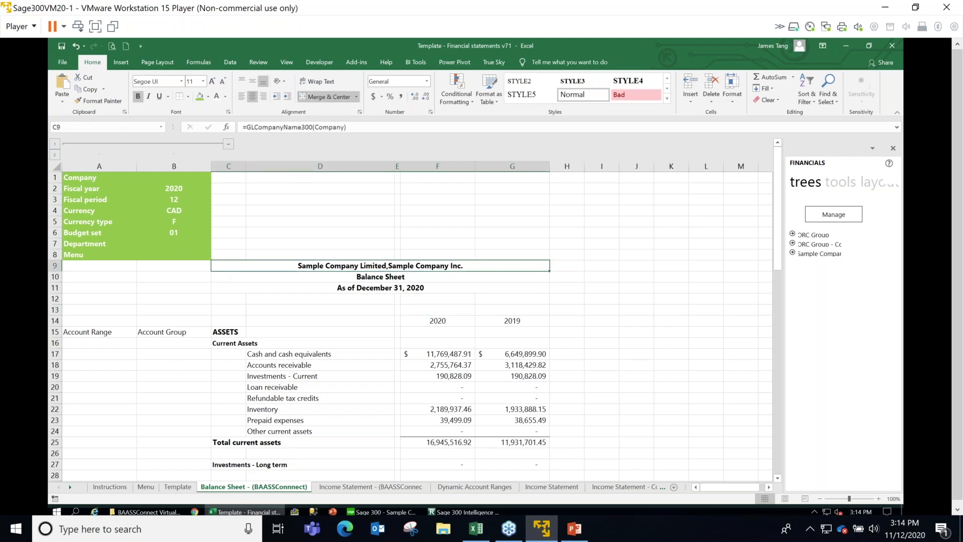
pyautogui.moveTo(99, 166); pyautogui.dragTo(155, 168)
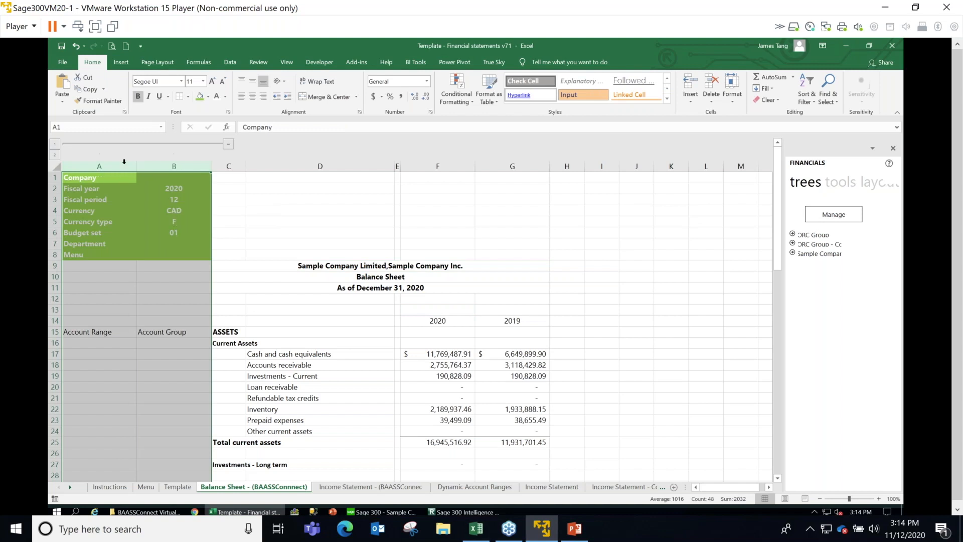
# Highlight the parameter columns A and B and the balance sheet body from C9 through the Variance row, and clear the selection.
pyautogui.moveTo(96, 163); pyautogui.dragTo(160, 161)
pyautogui.moveTo(231, 266); pyautogui.dragTo(384, 275)
pyautogui.moveTo(419, 339); pyautogui.dragTo(433, 428)
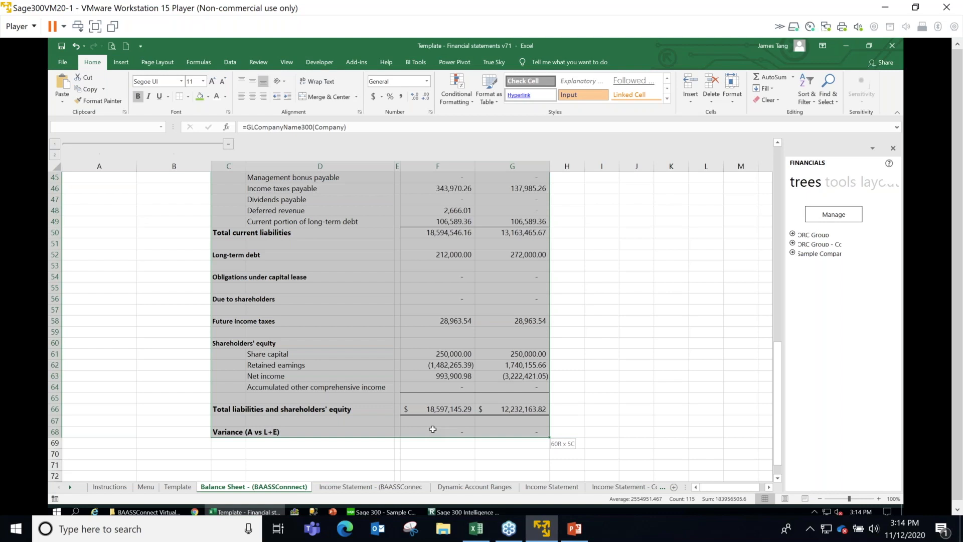
pyautogui.moveTo(433, 428); pyautogui.dragTo(408, 188)
pyautogui.scroll(15, 388, 213)
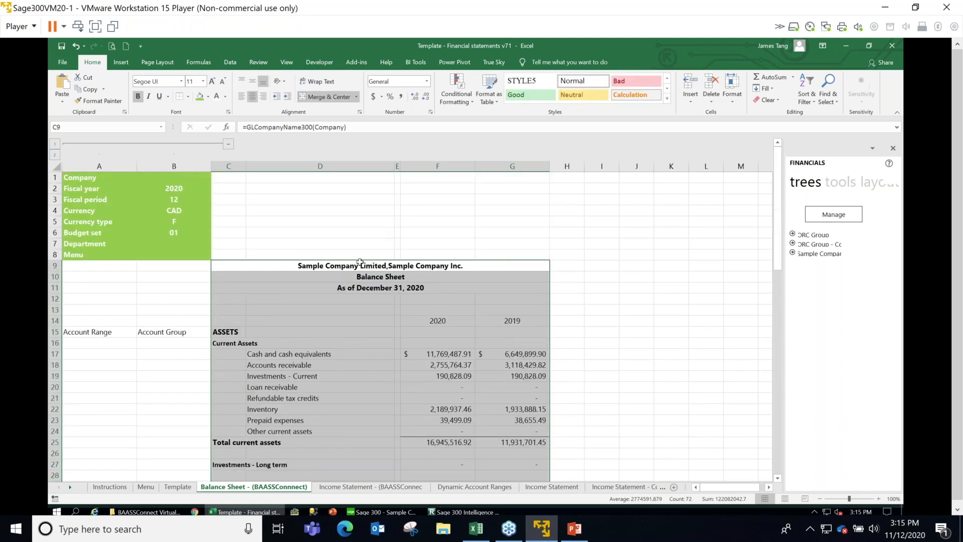
pyautogui.click(356, 244)
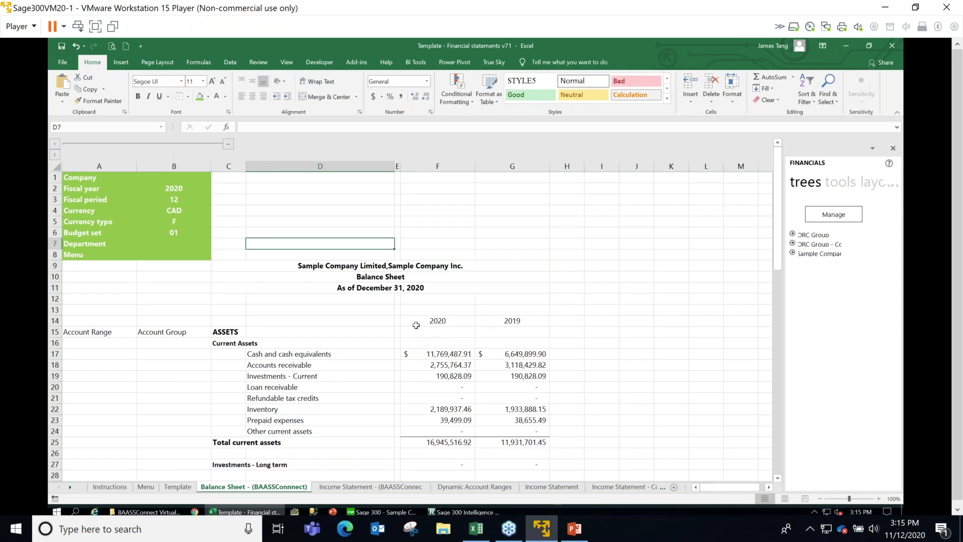
# Inspect the current-year cash and cash equivalents cell F17, and highlight the year columns F and G.
pyautogui.click(420, 350)
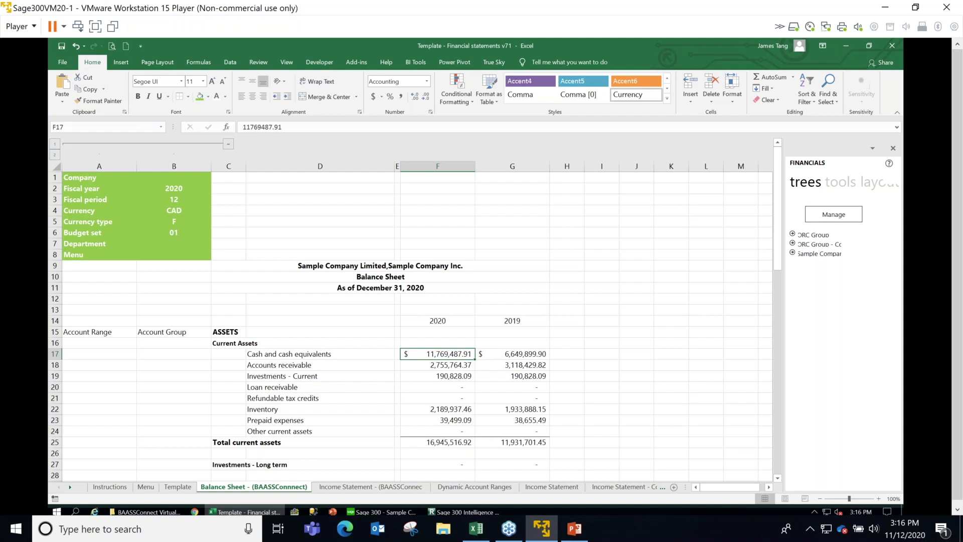
pyautogui.moveTo(448, 167); pyautogui.dragTo(511, 166)
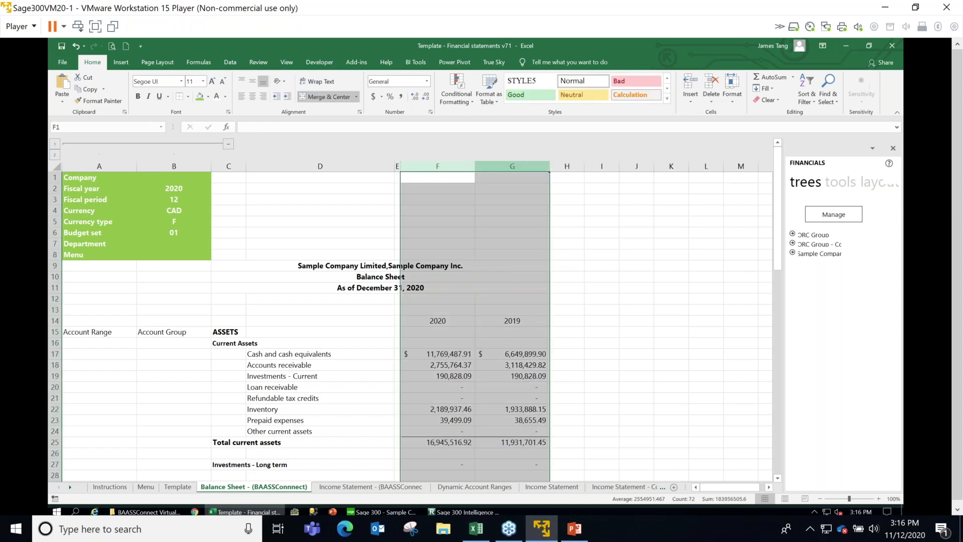
pyautogui.moveTo(476, 528)
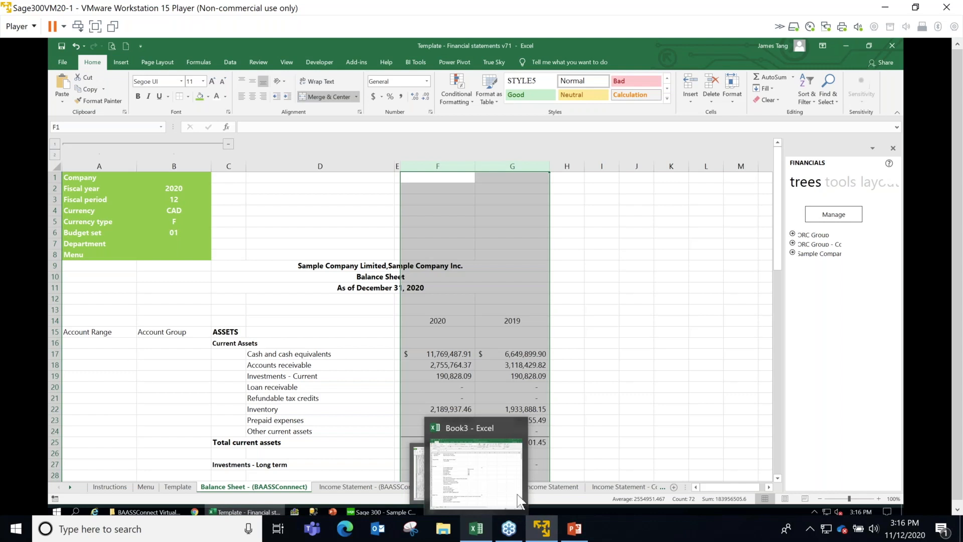
pyautogui.click(450, 356)
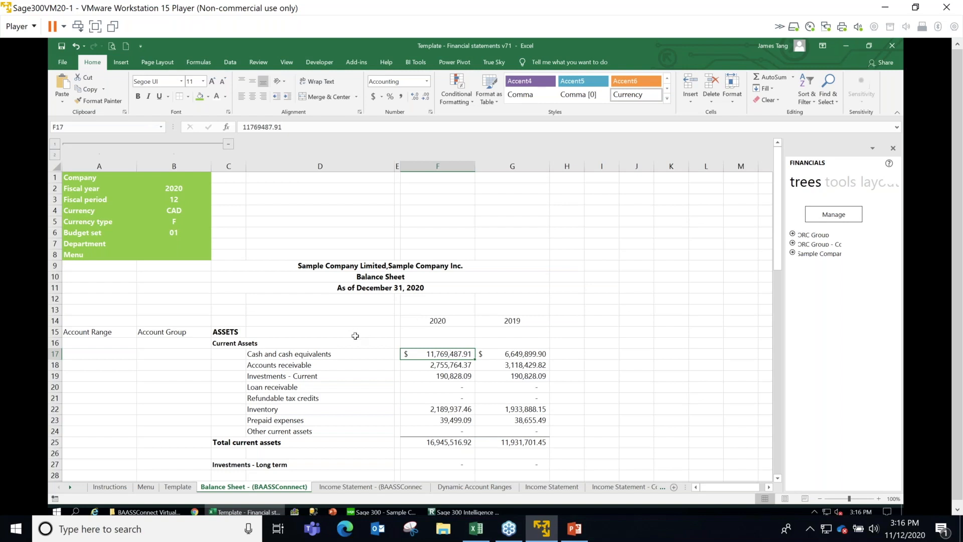
pyautogui.scroll(-3, 356, 335)
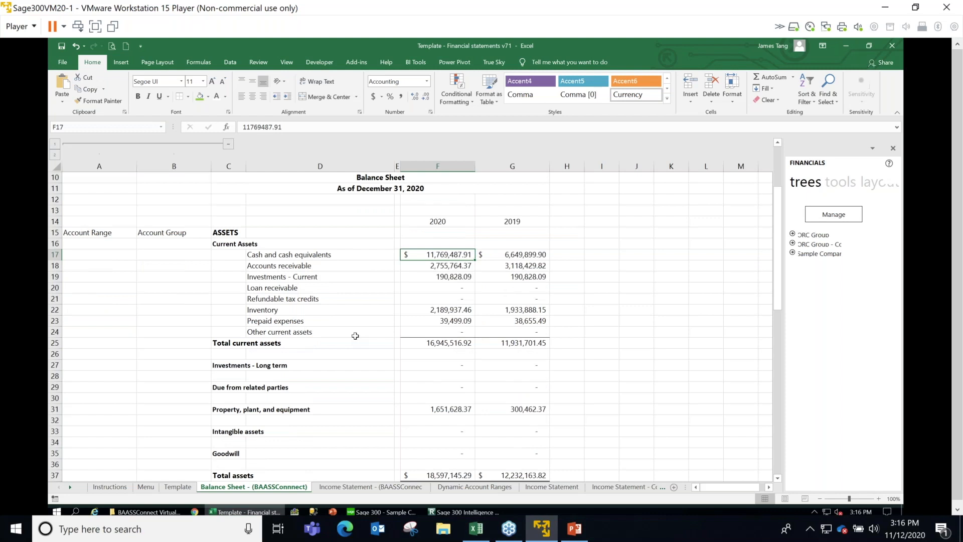
# Examine the Account Range cells in column A and the Account Group lookup formula in B17.
pyautogui.moveTo(112, 248); pyautogui.dragTo(100, 399)
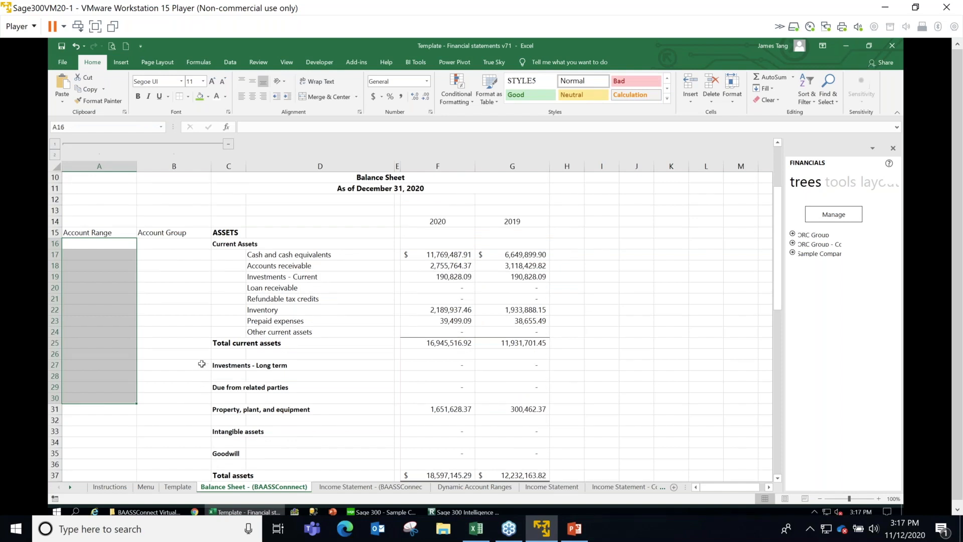
pyautogui.click(114, 256)
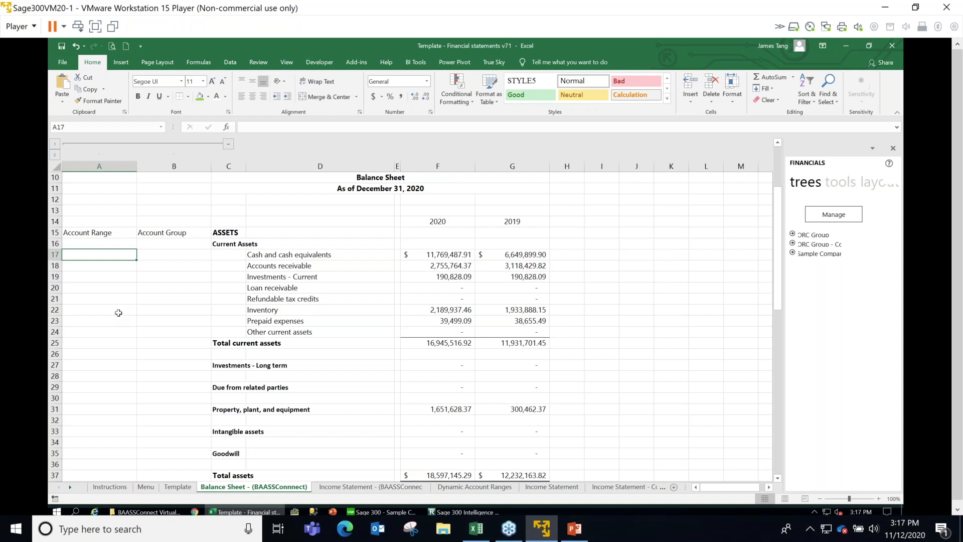
pyautogui.press('Right')
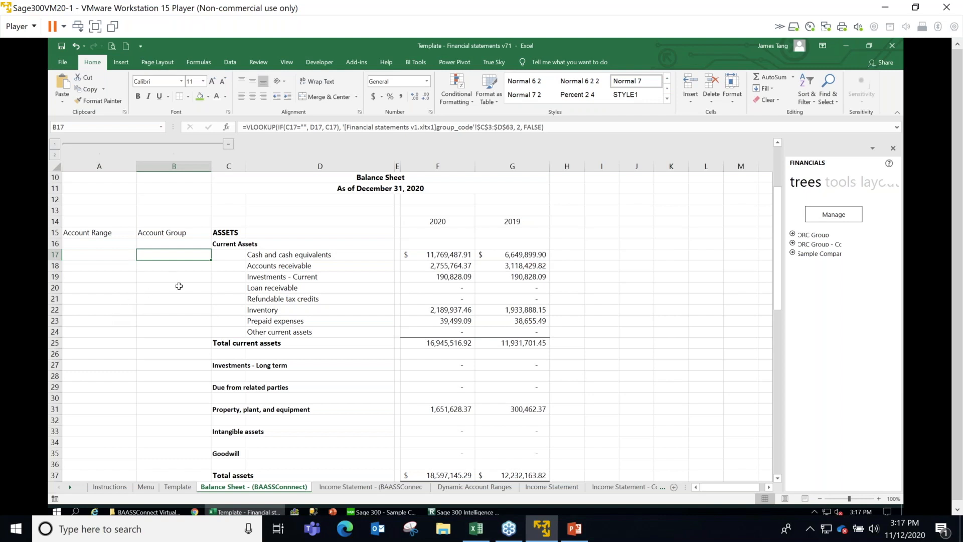
# Select the Account Group cells from B17 down through the shareholders' equity rows and make their hidden codes readable.
pyautogui.hotkey('shift', 'Down')
pyautogui.hotkey('shift', 'Down')
pyautogui.hotkey('shift', 'Down')
pyautogui.hotkey('shift', 'Down')
pyautogui.hotkey('shift', 'Down')
pyautogui.hotkey('shift', 'Down')
pyautogui.hotkey('shift', 'Down')
pyautogui.hotkey('shift', 'Down')
pyautogui.hotkey('shift', 'Down')
pyautogui.hotkey('shift', 'Down')
pyautogui.hotkey('shift', 'Down')
pyautogui.hotkey('shift', 'Down')
pyautogui.hotkey('shift', 'Down')
pyautogui.hotkey('shift', 'Down')
pyautogui.hotkey('shift', 'Down')
pyautogui.hotkey('shift', 'Down')
pyautogui.hotkey('shift', 'Down')
pyautogui.hotkey('shift', 'Down')
pyautogui.hotkey('shift', 'Down')
pyautogui.hotkey('shift', 'Down')
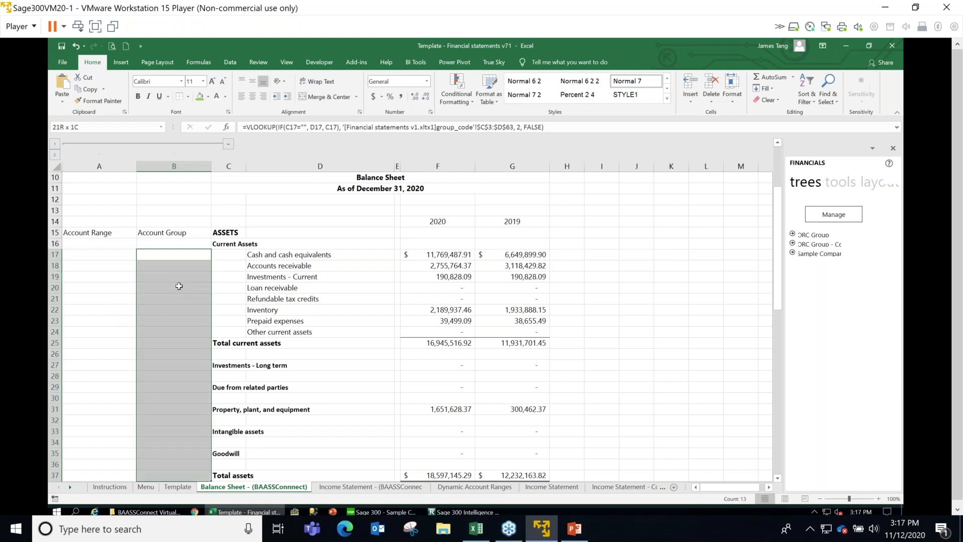
pyautogui.hotkey('shift', 'Down')
pyautogui.hotkey('shift', 'Down')
pyautogui.hotkey('shift', 'Down')
pyautogui.scroll(-3, 179, 286)
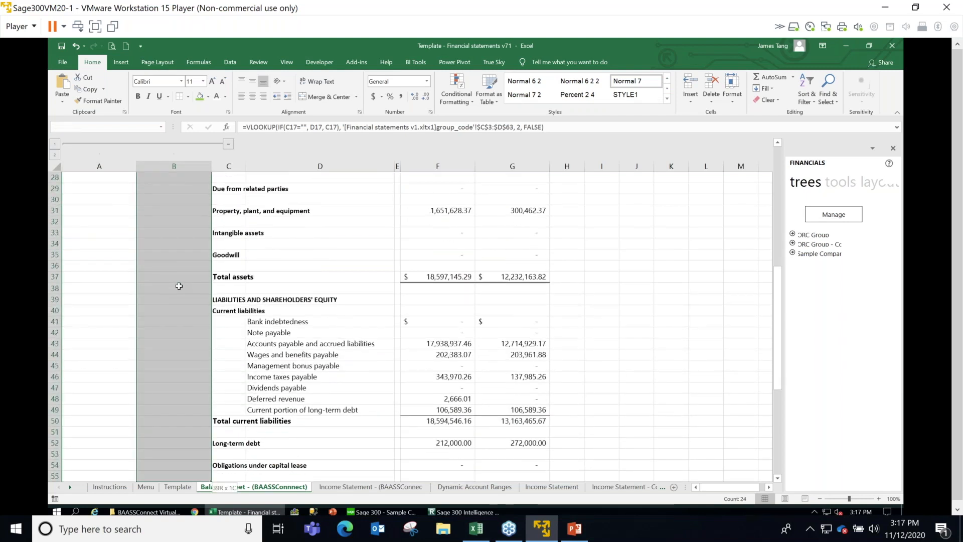
pyautogui.hotkey('shift', 'Down')
pyautogui.hotkey('shift', 'Down')
pyautogui.hotkey('shift', 'Down')
pyautogui.hotkey('shift', 'Down')
pyautogui.hotkey('shift', 'Down')
pyautogui.hotkey('shift', 'Down')
pyautogui.hotkey('shift', 'Down')
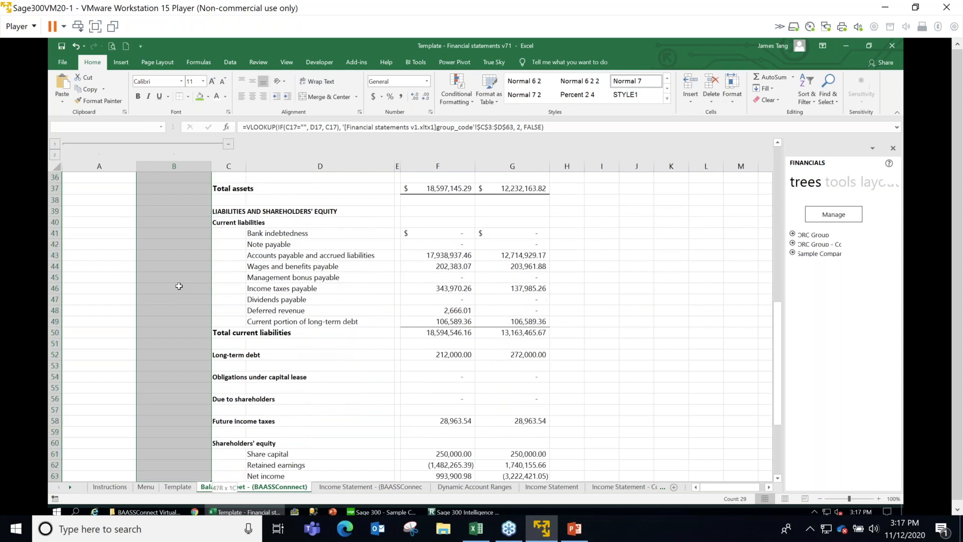
pyautogui.hotkey('ctrl', 'BackSpace')
pyautogui.click(183, 330)
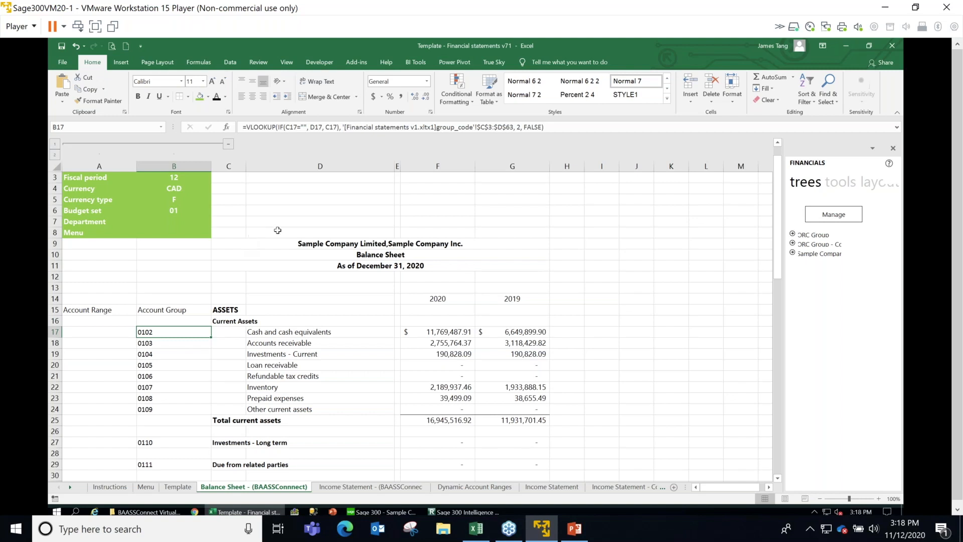
# Check the Total current assets formula in F25 and show the formulas list of the Financials task pane.
pyautogui.click(453, 421)
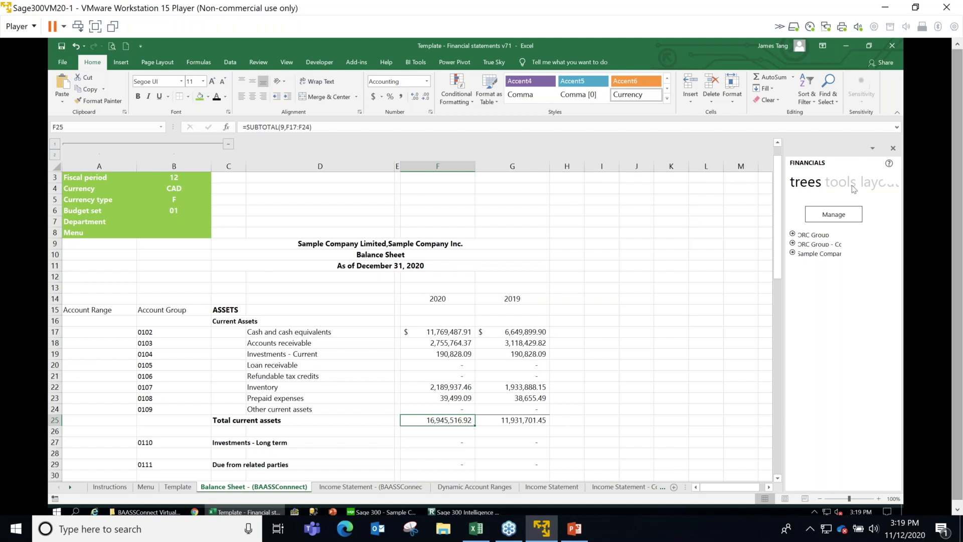
pyautogui.click(835, 188)
pyautogui.click(835, 191)
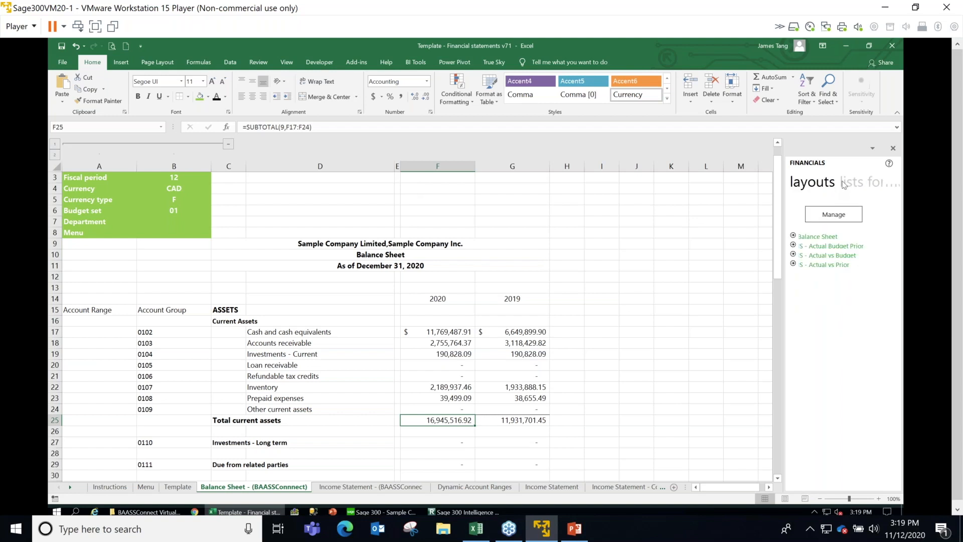
pyautogui.click(844, 184)
pyautogui.click(845, 185)
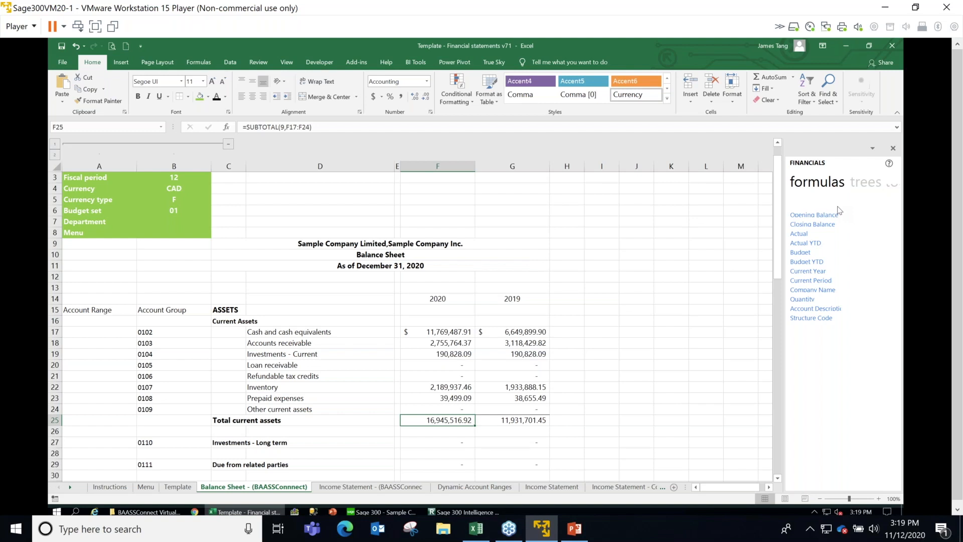
# Try the Closing Balance formula in the 2020 cash cell F17, and undo it.
pyautogui.moveTo(813, 228); pyautogui.dragTo(444, 332)
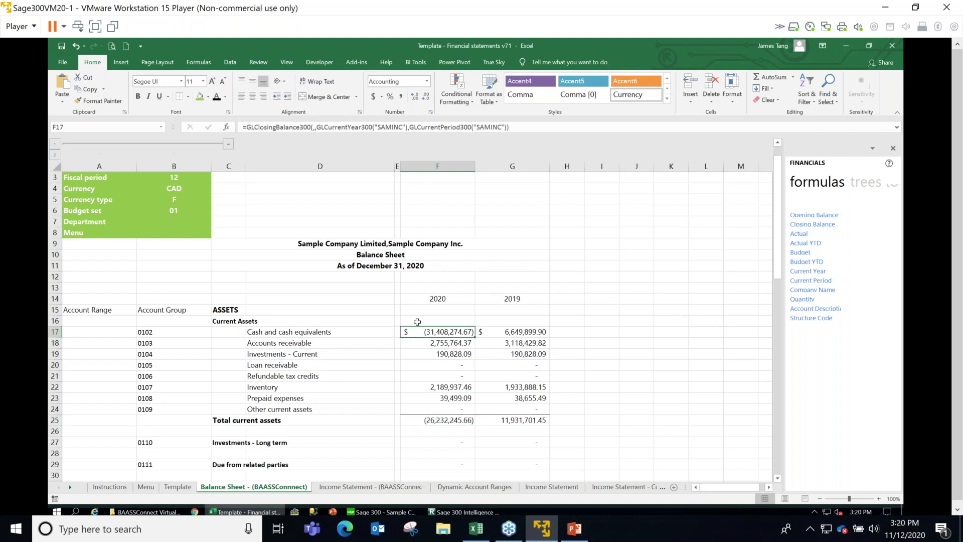
pyautogui.click(75, 48)
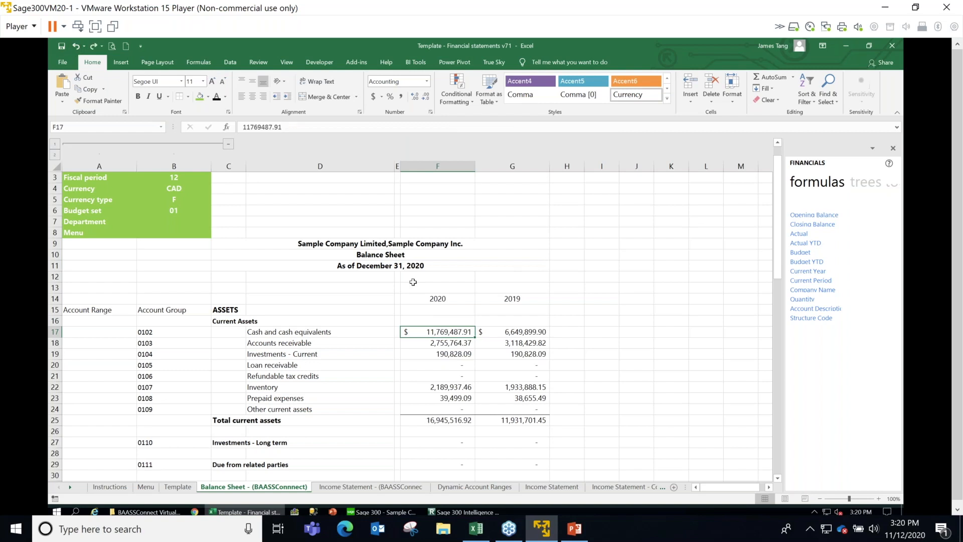
# Copy the cash value 11769487.91 from F17 into I17 for comparison, and widen column I to fit it.
pyautogui.click(609, 331)
pyautogui.write('11769487.91')
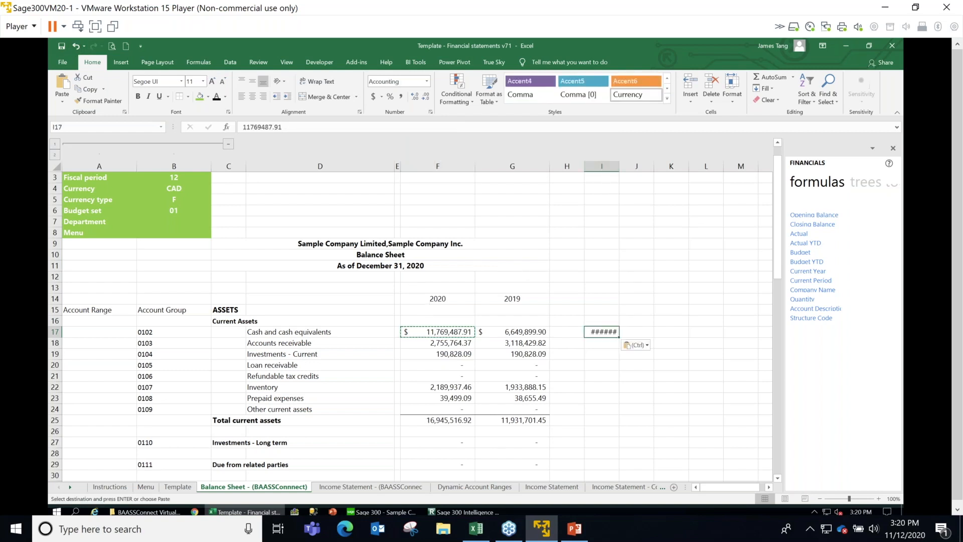
pyautogui.moveTo(618, 166); pyautogui.dragTo(646, 164)
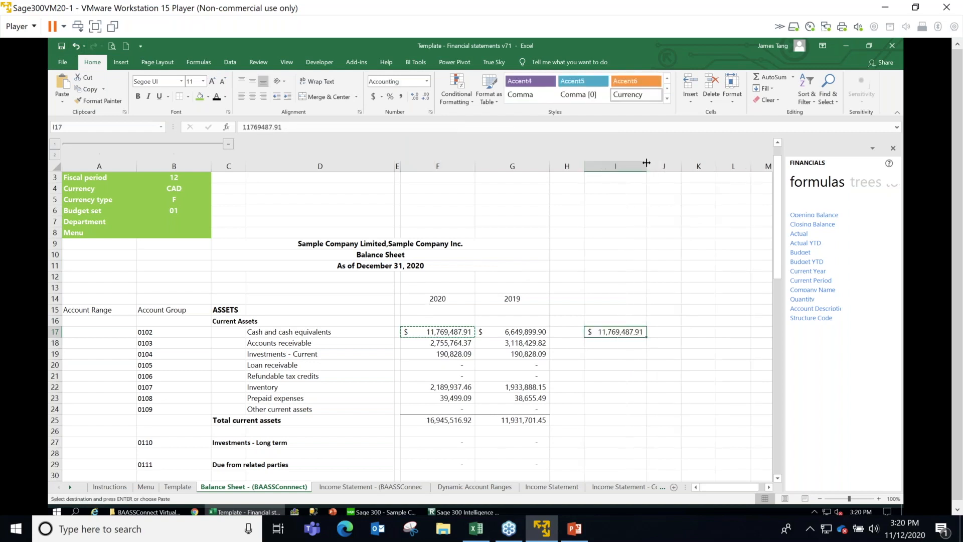
# Insert the Closing Balance formula into F17 and open its function arguments for editing.
pyautogui.click(415, 332)
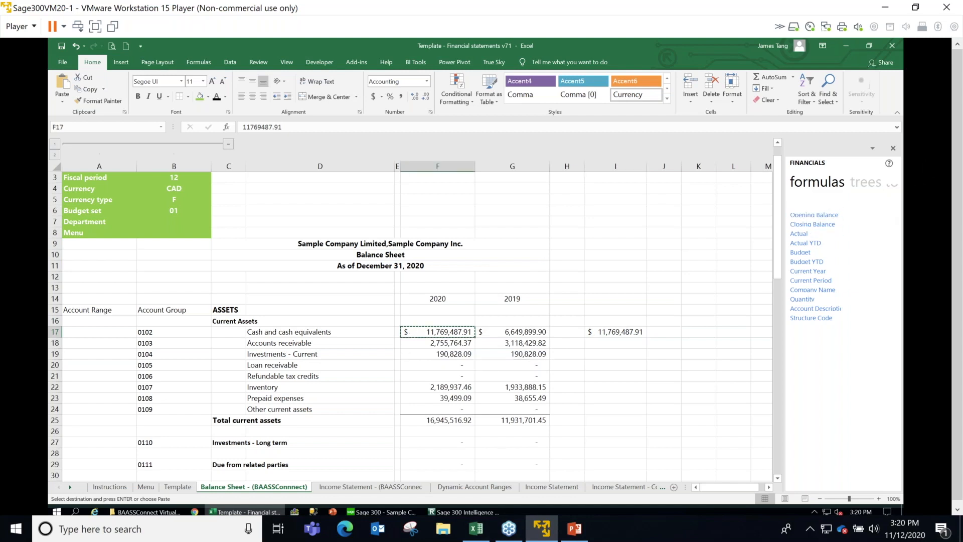
pyautogui.moveTo(812, 225); pyautogui.dragTo(470, 333)
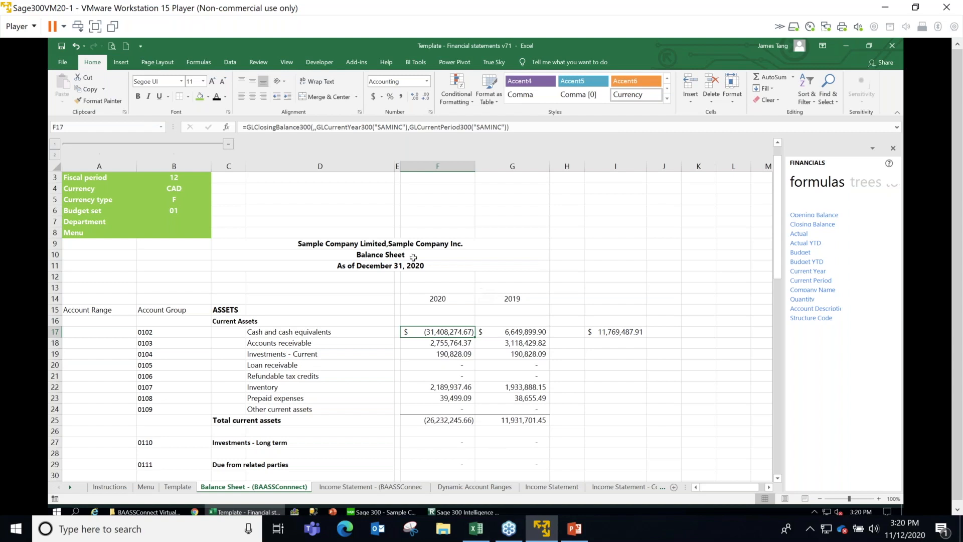
pyautogui.click(226, 129)
pyautogui.moveTo(630, 205); pyautogui.dragTo(494, 140)
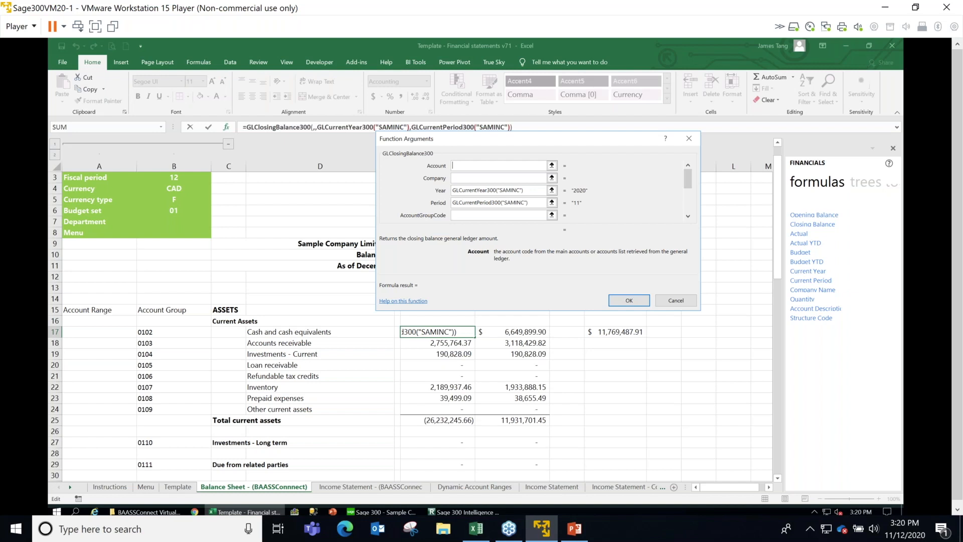
# Set the Company argument of GLClosingBalance300 to the range name Company, checking the range names on the Menu sheet.
pyautogui.click(498, 178)
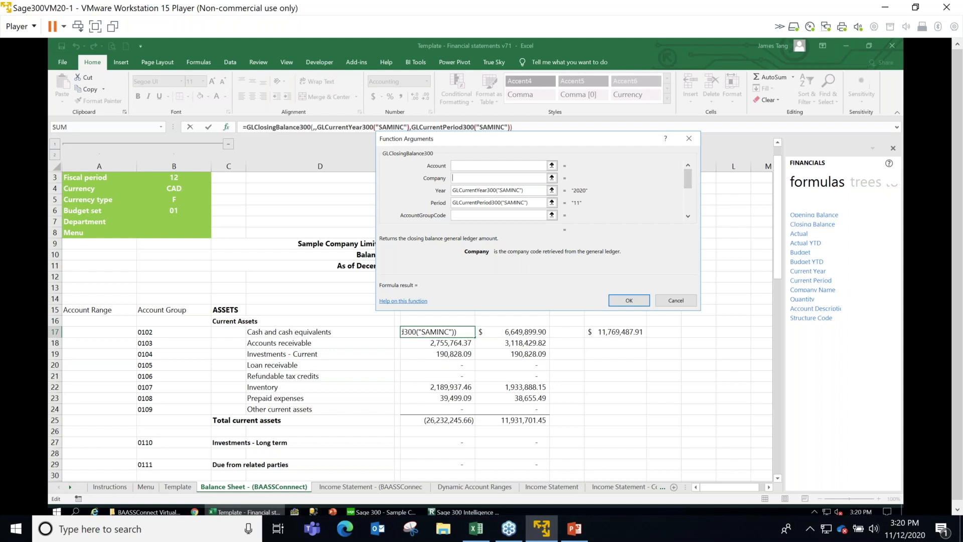
pyautogui.write('Company')
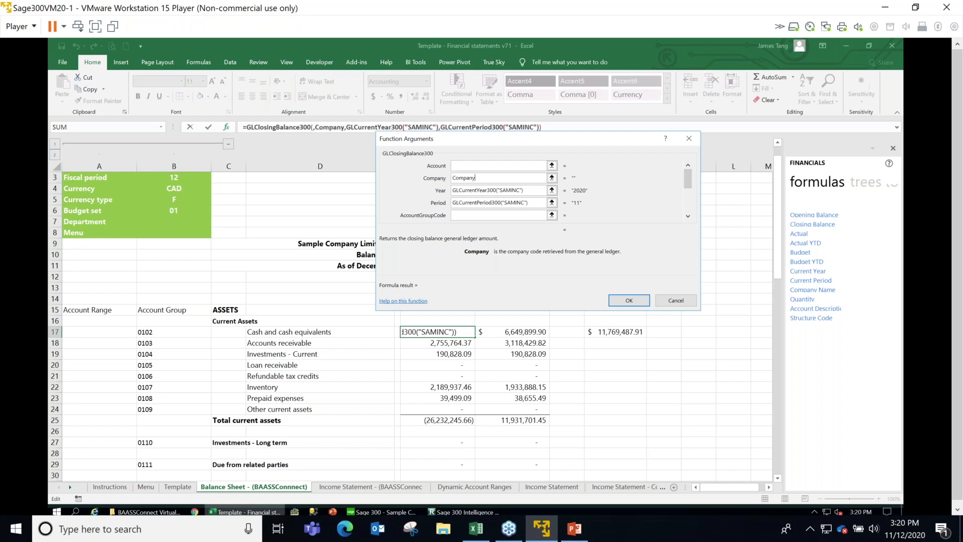
pyautogui.press('Tab')
pyautogui.hotkey('shift', 'Tab')
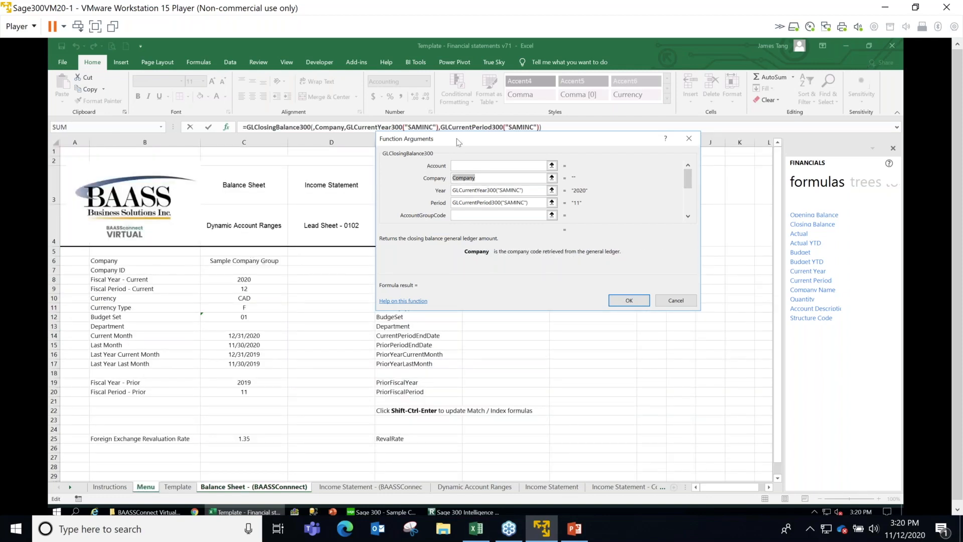
pyautogui.moveTo(464, 144); pyautogui.dragTo(514, 195)
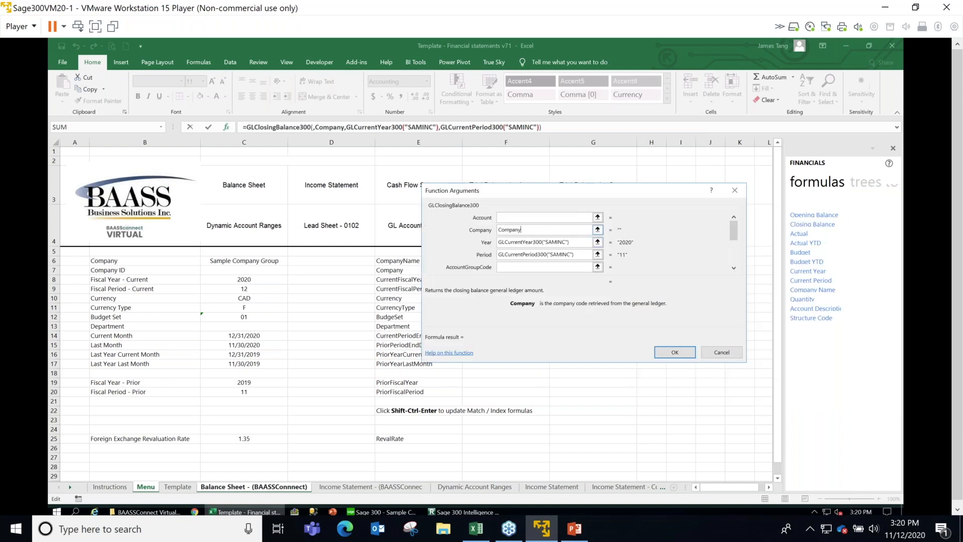
# Set the Year argument to CurrentFiscalYear and the Period argument to CurrentFiscalPeriod.
pyautogui.press('Tab')
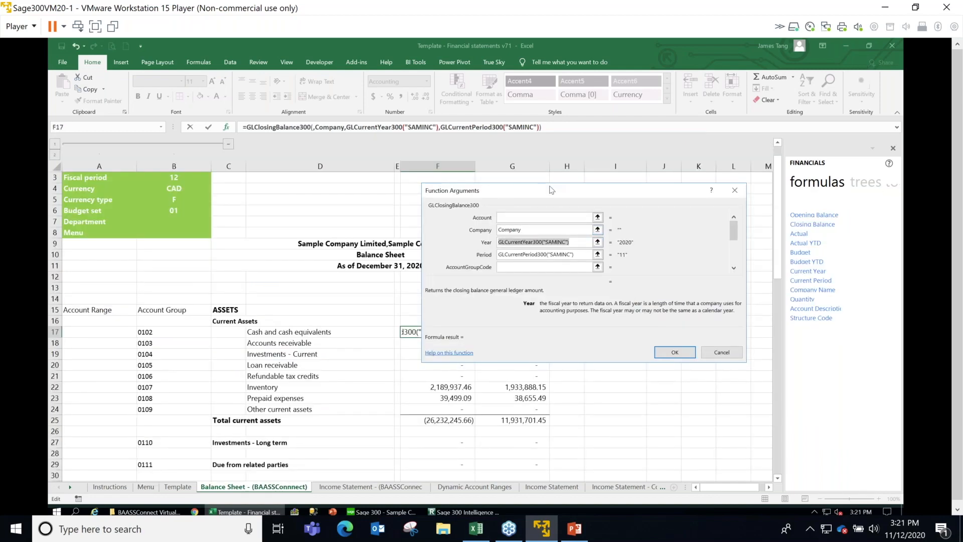
pyautogui.write('Curren')
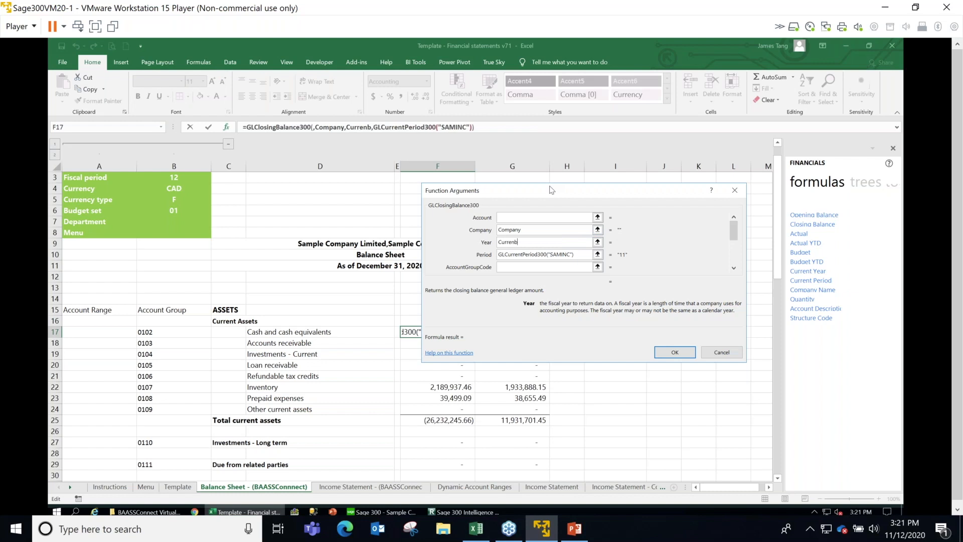
pyautogui.write('tFisc')
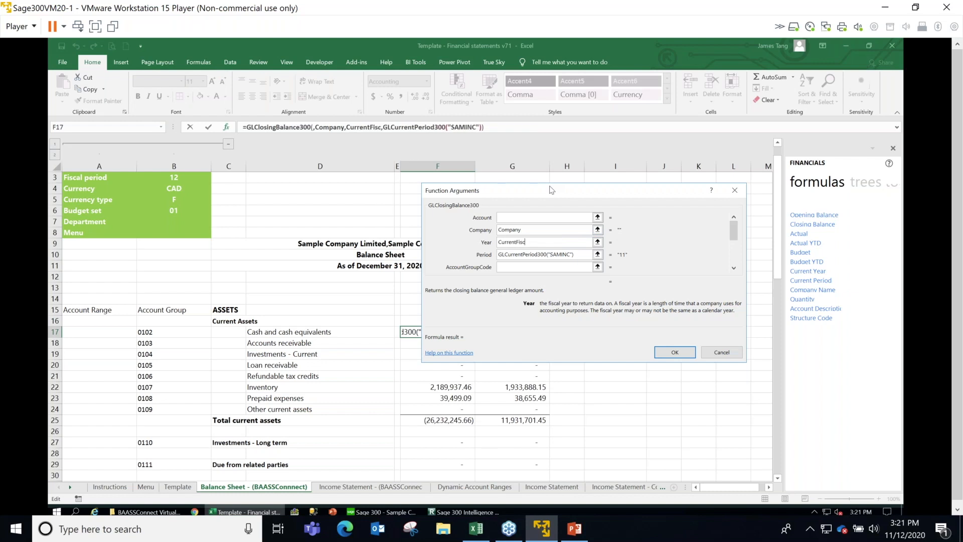
pyautogui.write('alYear')
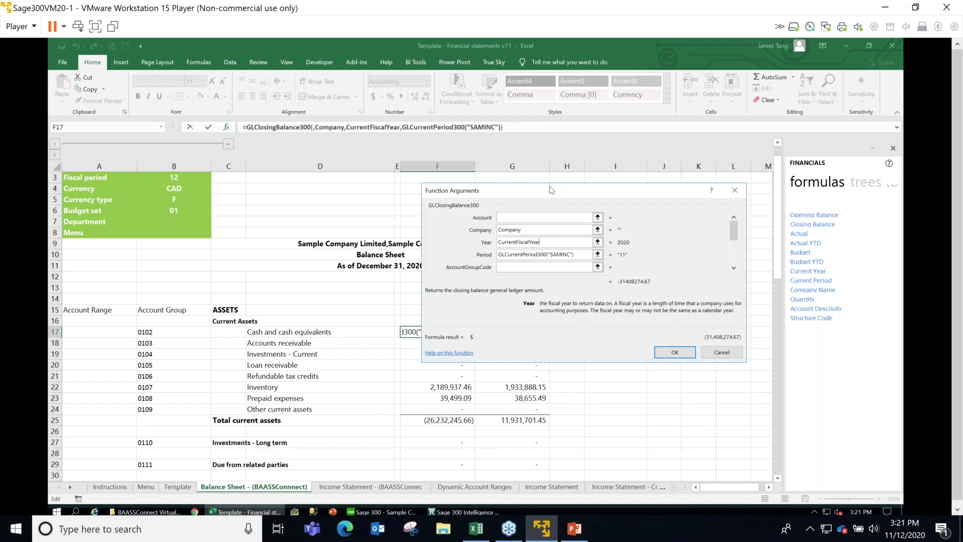
pyautogui.press('Tab')
pyautogui.write('Curr')
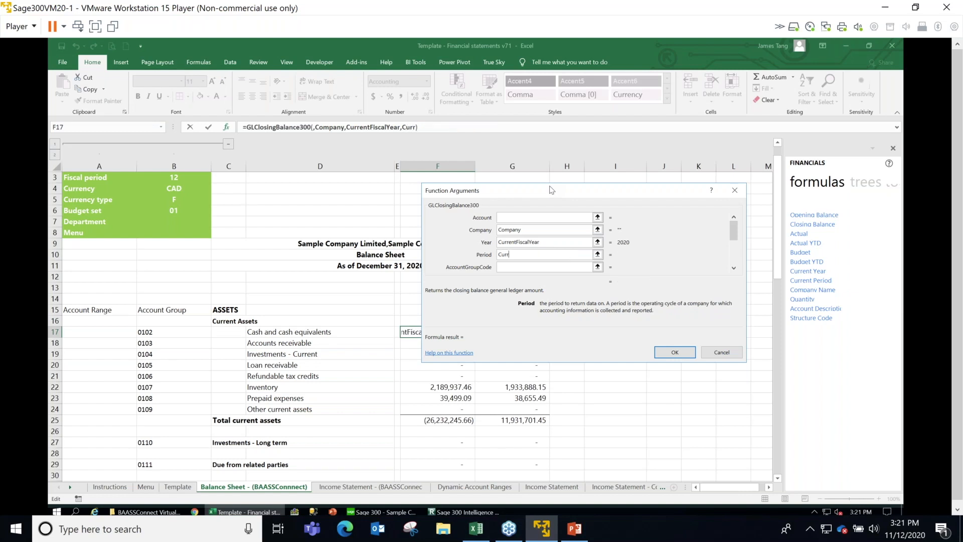
pyautogui.write('entFiscalPeriod')
pyautogui.press('Tab')
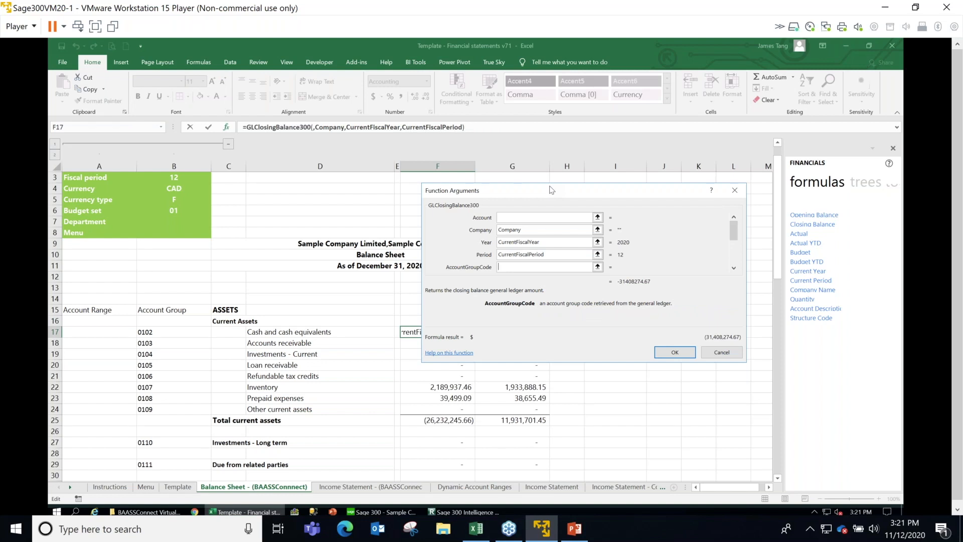
# Set the AccountGroupCode argument to the cash row's account group cell B17 with the column locked, as $B17.
pyautogui.click(164, 329)
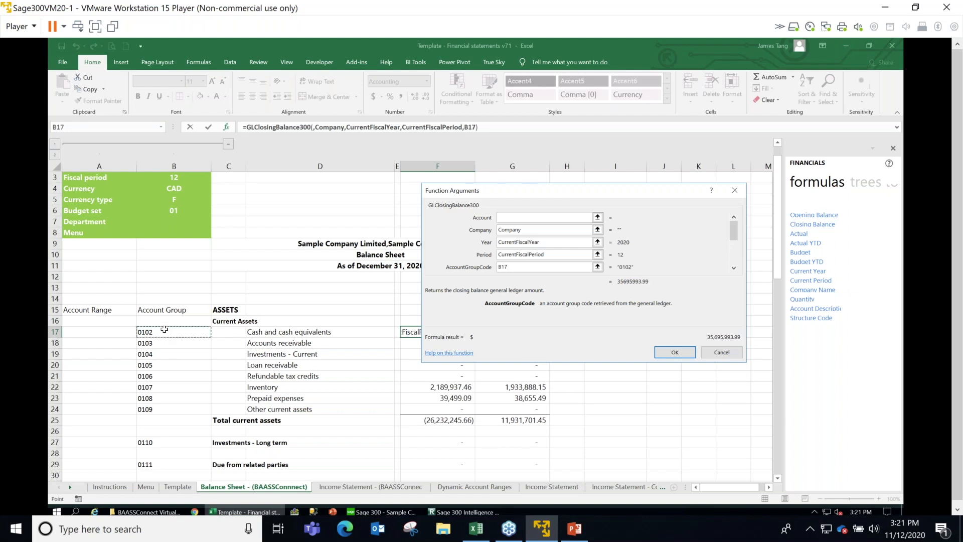
pyautogui.press('F4')
pyautogui.press('F4')
pyautogui.press('F4')
# Replace the Year argument with a reference to the year heading cell F14 on the Balance Sheet, with only the row locked (F$14).
pyautogui.moveTo(547, 242); pyautogui.dragTo(400, 249)
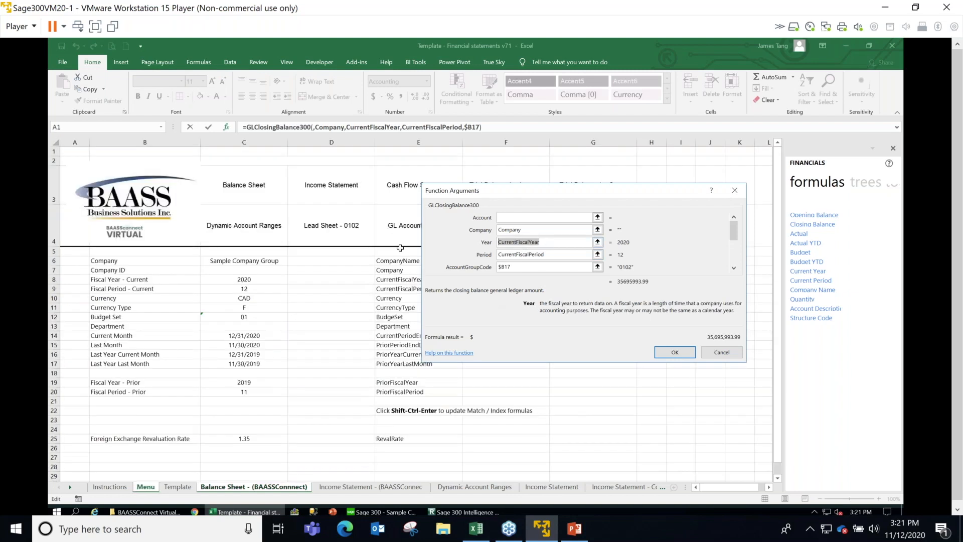
pyautogui.press('BackSpace')
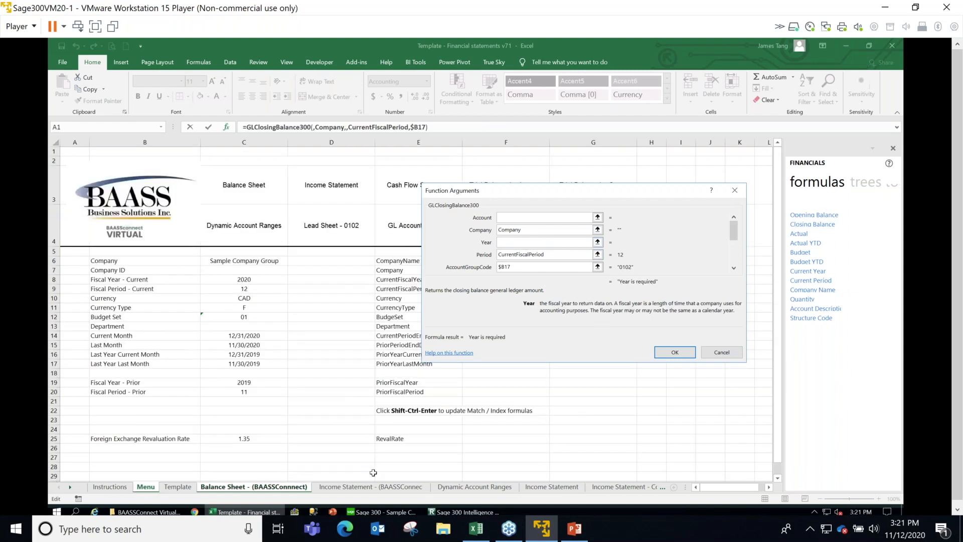
pyautogui.click(252, 490)
pyautogui.moveTo(530, 190); pyautogui.dragTo(594, 267)
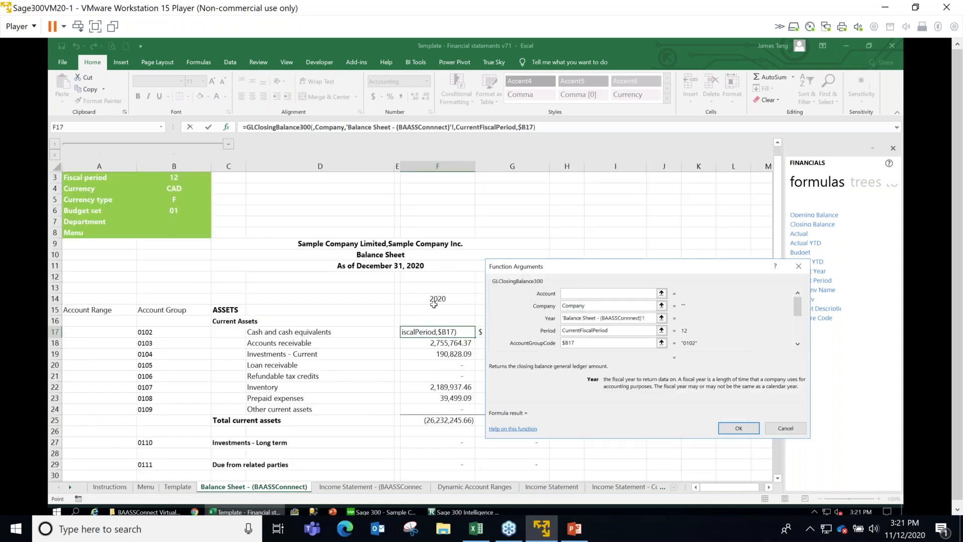
pyautogui.press('BackSpace')
pyautogui.press('BackSpace')
pyautogui.press('BackSpace')
pyautogui.press('BackSpace')
pyautogui.press('BackSpace')
pyautogui.press('BackSpace')
pyautogui.press('BackSpace')
pyautogui.press('BackSpace')
pyautogui.press('BackSpace')
pyautogui.press('BackSpace')
pyautogui.press('BackSpace')
pyautogui.press('BackSpace')
pyautogui.press('BackSpace')
pyautogui.press('BackSpace')
pyautogui.press('BackSpace')
pyautogui.press('BackSpace')
pyautogui.press('BackSpace')
pyautogui.press('BackSpace')
pyautogui.press('BackSpace')
pyautogui.press('BackSpace')
pyautogui.press('BackSpace')
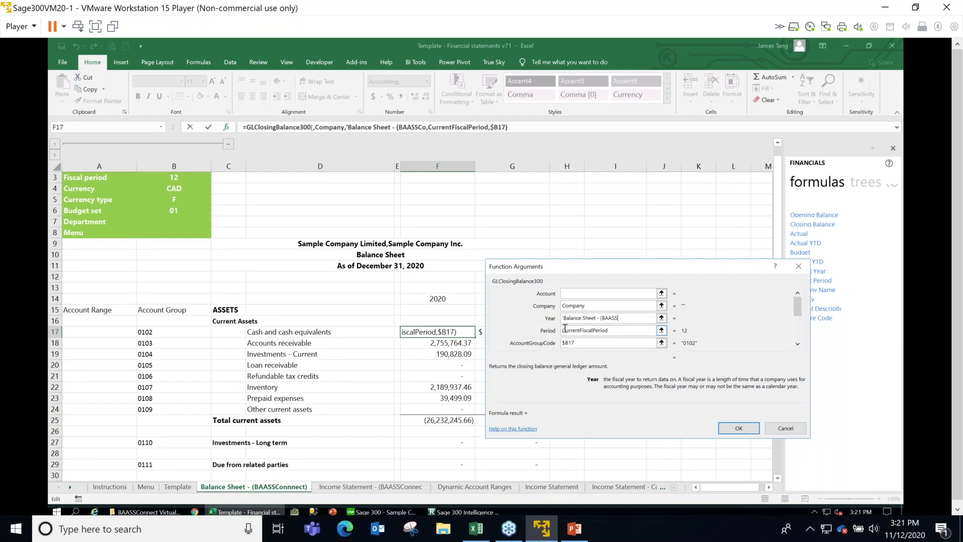
pyautogui.click(441, 300)
pyautogui.press('F4')
pyautogui.press('F4')
pyautogui.press('F4')
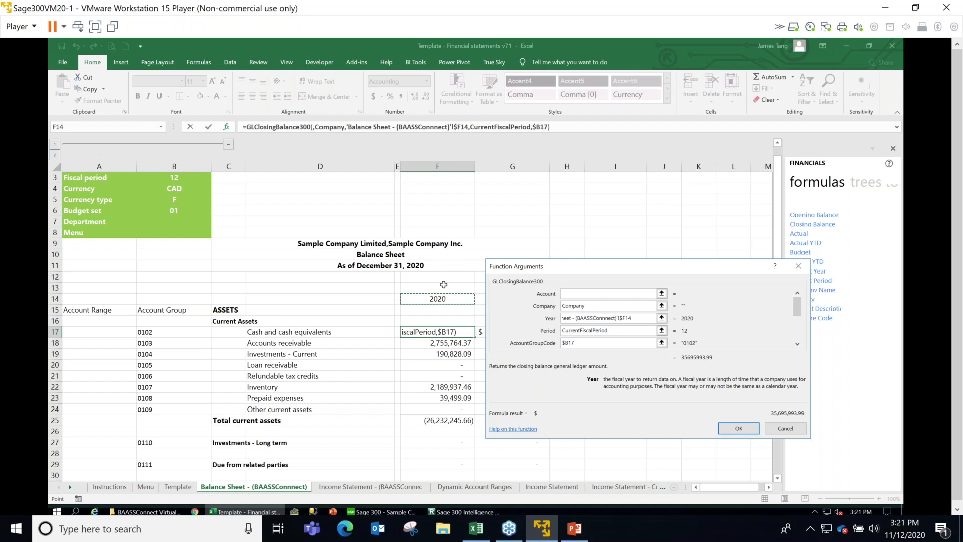
pyautogui.press('F4')
pyautogui.press('F4')
pyautogui.press('F4')
# Set the CurrencyCode argument to the range name currency and the CurrencyType argument to the range name CurrencyType.
pyautogui.click(586, 341)
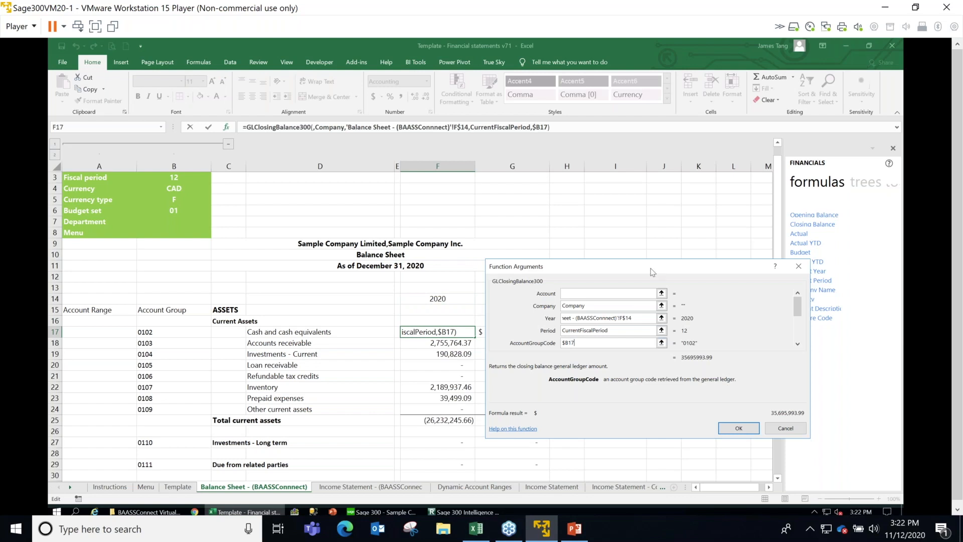
pyautogui.moveTo(640, 267); pyautogui.dragTo(640, 139)
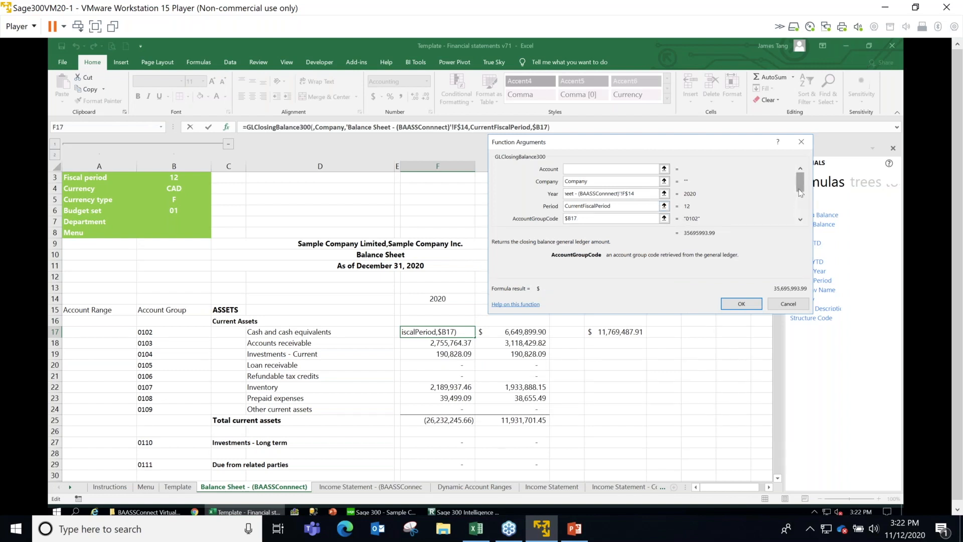
pyautogui.press('Tab')
pyautogui.press('Tab')
pyautogui.press('Tab')
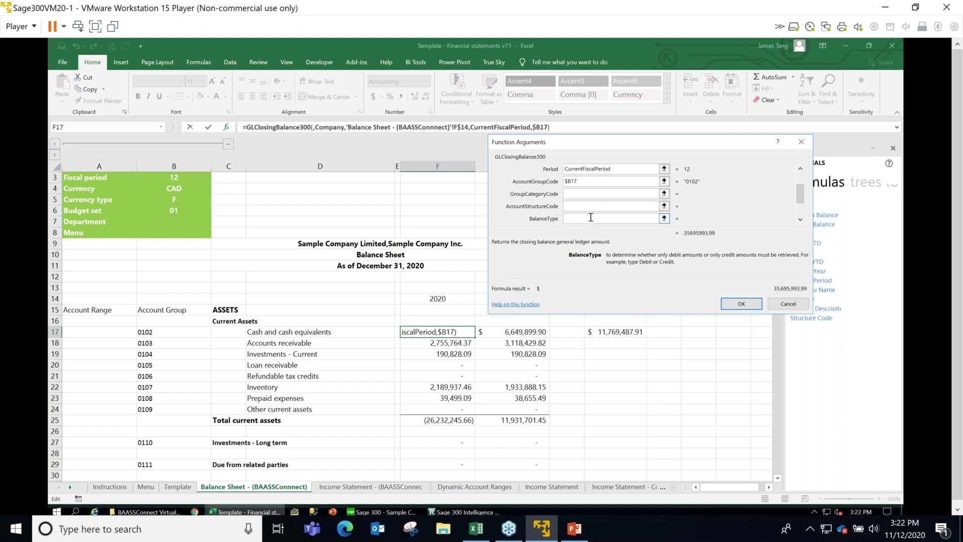
pyautogui.moveTo(801, 201); pyautogui.dragTo(803, 218)
pyautogui.press('Tab')
pyautogui.press('Tab')
pyautogui.press('Tab')
pyautogui.click(592, 194)
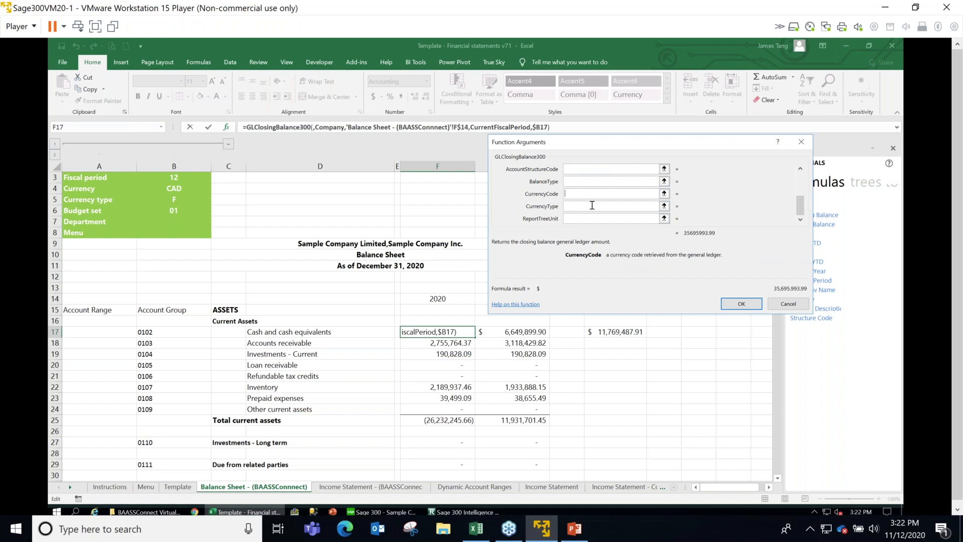
pyautogui.write('currency')
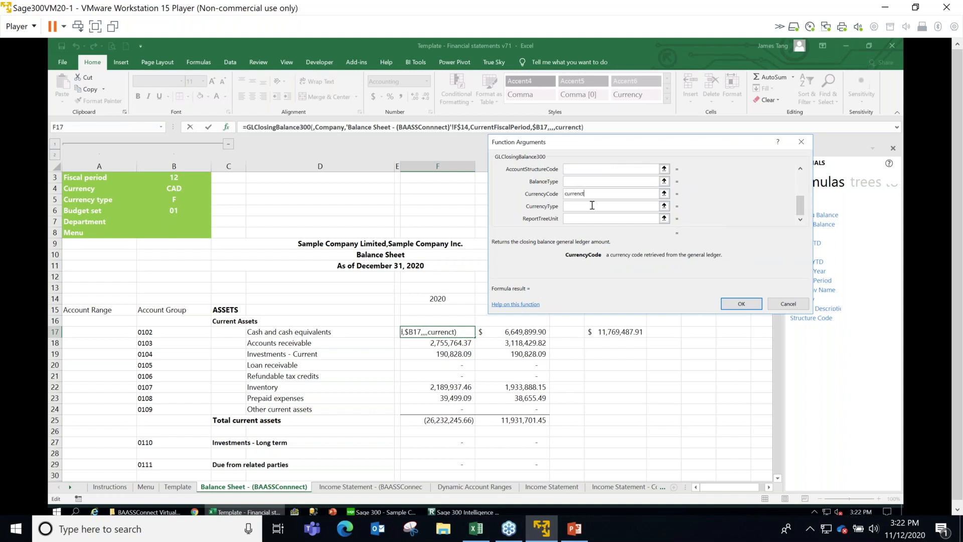
pyautogui.press('Tab')
pyautogui.write('Curr')
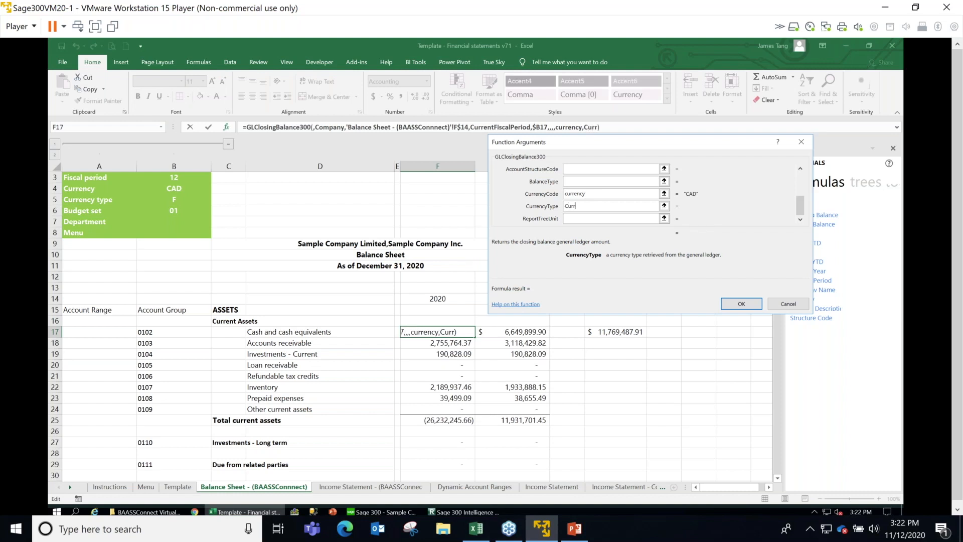
pyautogui.write('encyType')
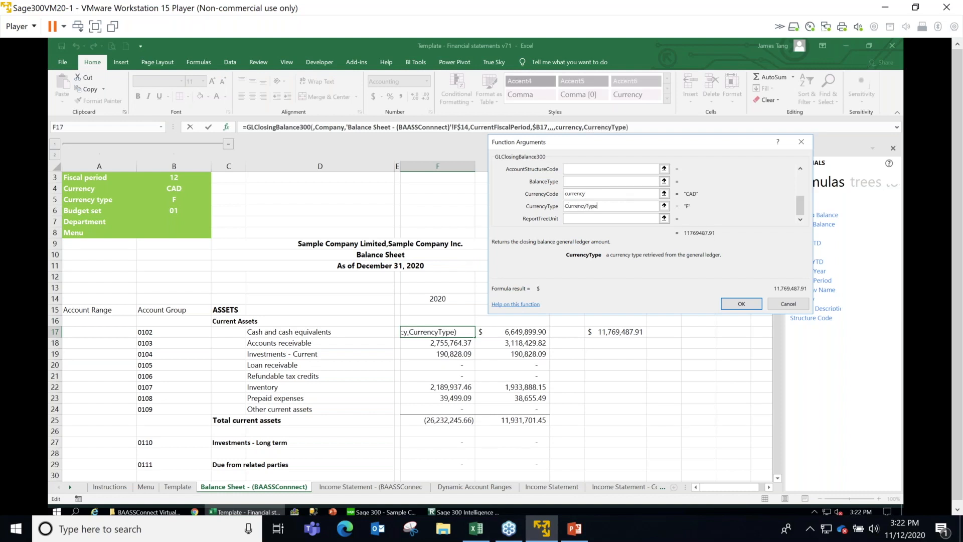
# Set the ReportTreeUnit argument to the range name Department and accept the completed closing balance formula.
pyautogui.press('Tab')
pyautogui.write('Depoartmen')
pyautogui.press('BackSpace')
pyautogui.press('BackSpace')
pyautogui.press('BackSpace')
pyautogui.press('BackSpace')
pyautogui.press('BackSpace')
pyautogui.press('BackSpace')
pyautogui.press('BackSpace')
pyautogui.write('artment')
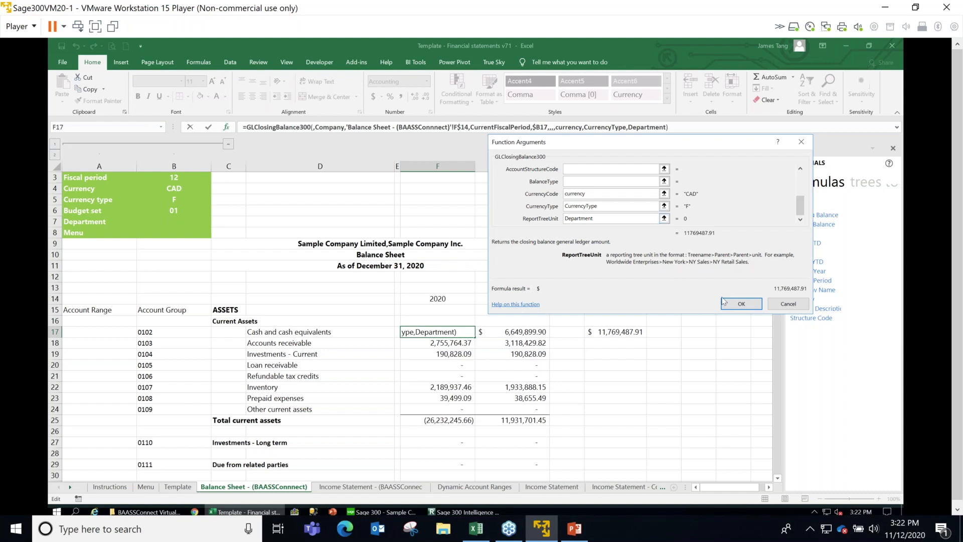
pyautogui.click(737, 304)
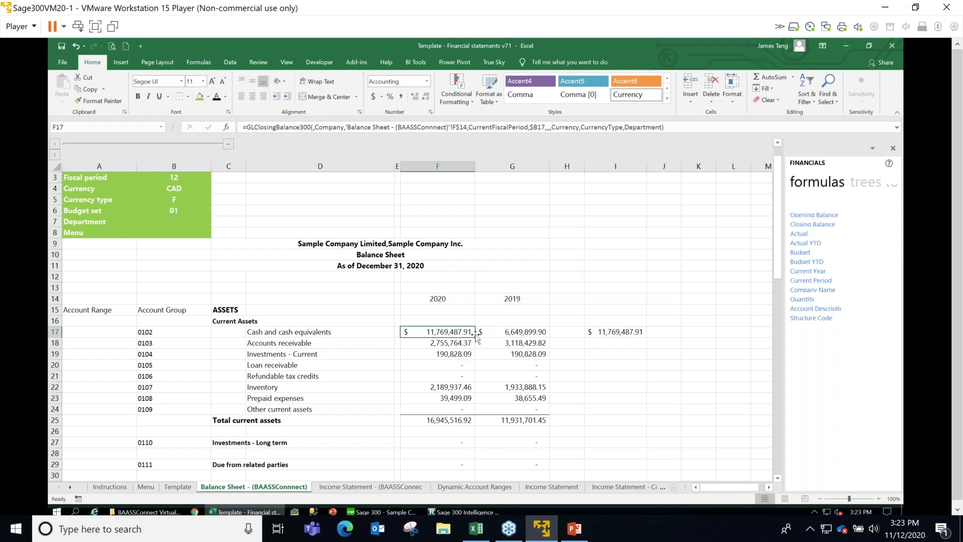
# Fill the F17 closing balance formula down to F24, apply the comma style to F18:F24, and check the total and filled formulas.
pyautogui.moveTo(474, 336); pyautogui.dragTo(481, 411)
pyautogui.moveTo(415, 343); pyautogui.dragTo(423, 408)
pyautogui.click(398, 99)
pyautogui.click(438, 420)
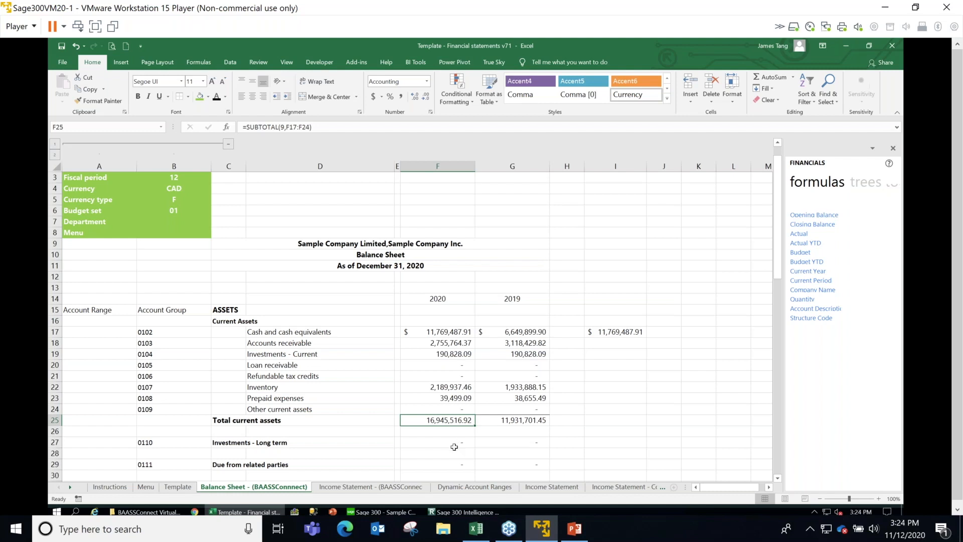
pyautogui.click(431, 333)
pyautogui.click(432, 410)
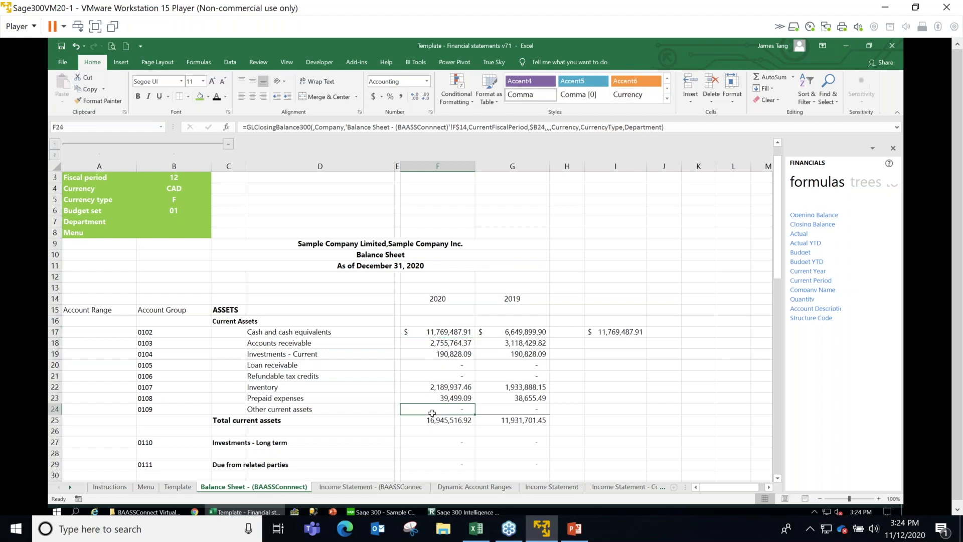
# Fill the closing balance formulas in F17:F24 across into the prior-year cells G17:G24 and check the resulting formulas and total.
pyautogui.click(432, 333)
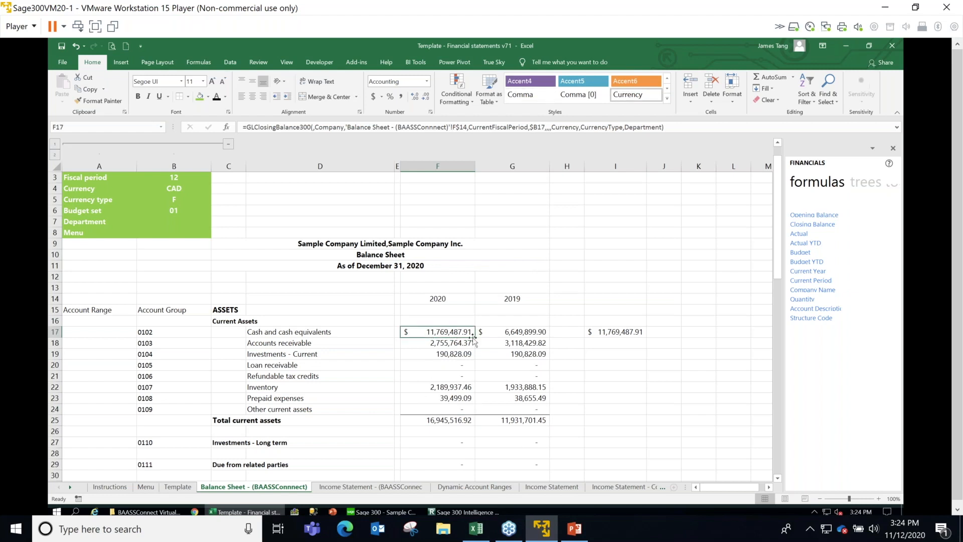
pyautogui.moveTo(476, 338); pyautogui.dragTo(547, 337)
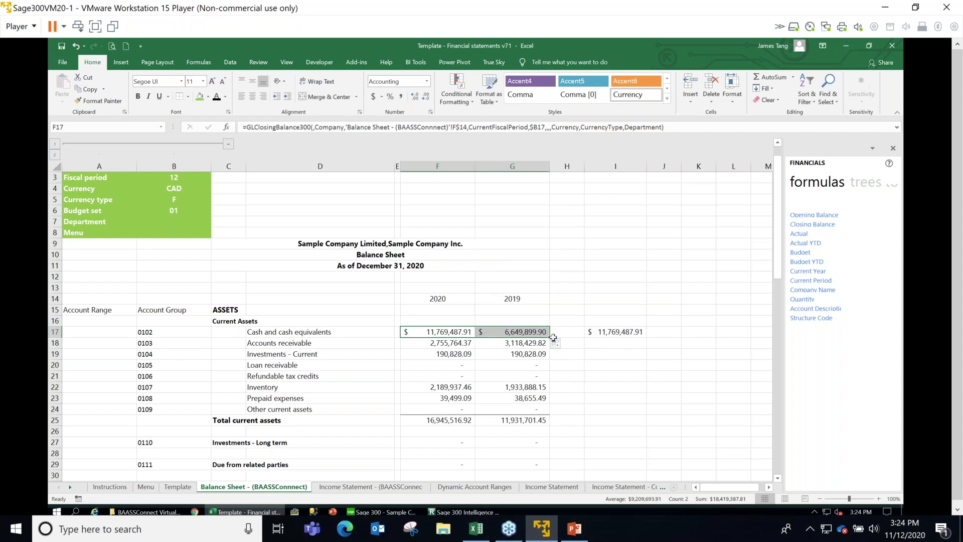
pyautogui.moveTo(425, 345); pyautogui.dragTo(546, 411)
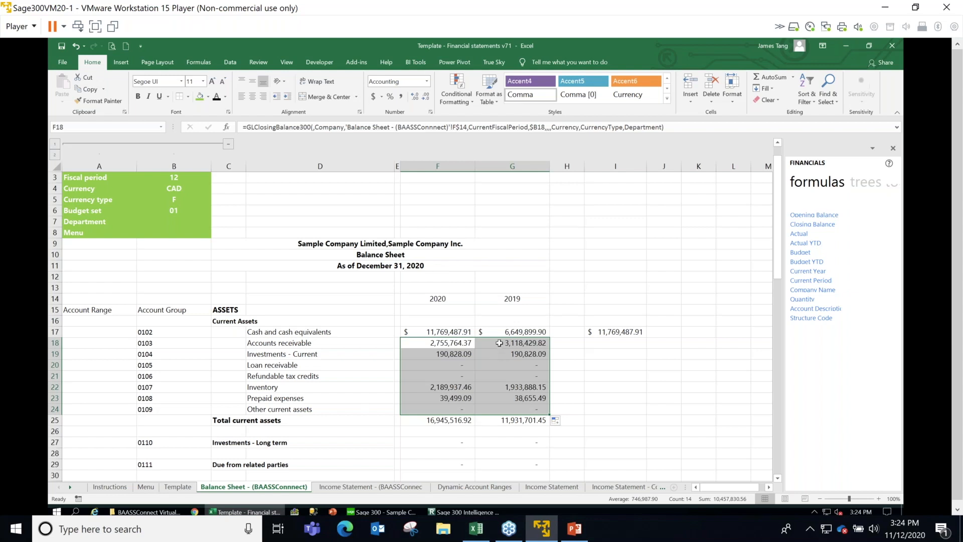
pyautogui.click(499, 342)
pyautogui.click(505, 334)
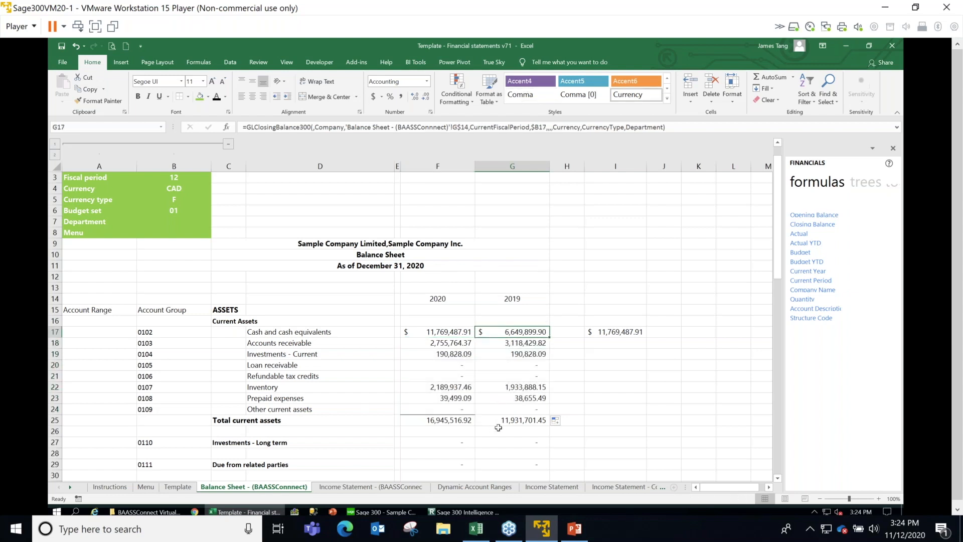
pyautogui.click(499, 423)
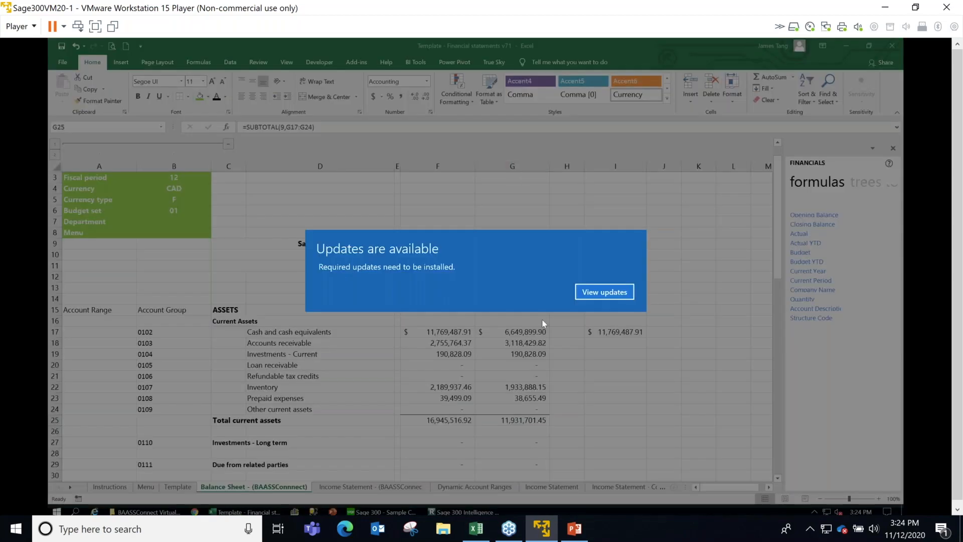
# Clear the Windows updates notice and close the Settings window it opens.
pyautogui.click(605, 291)
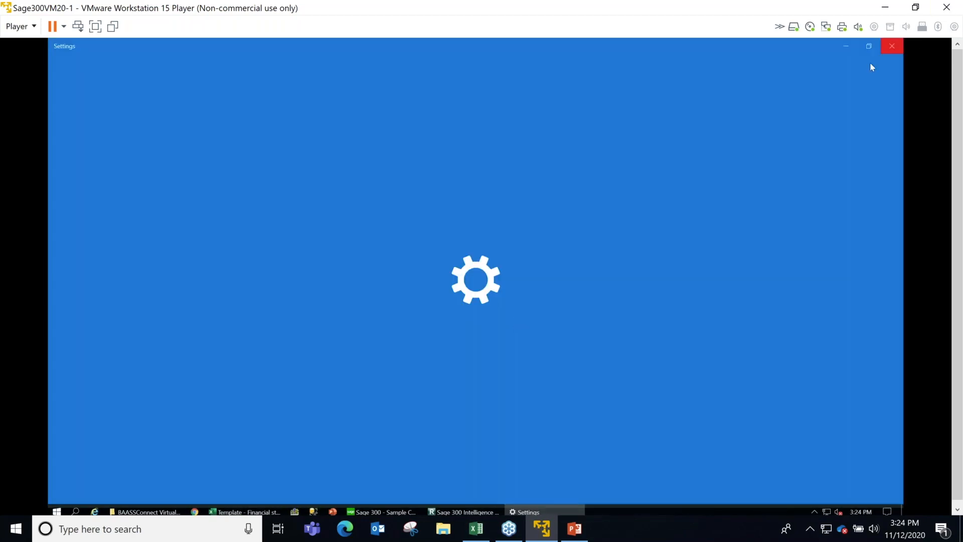
pyautogui.click(892, 47)
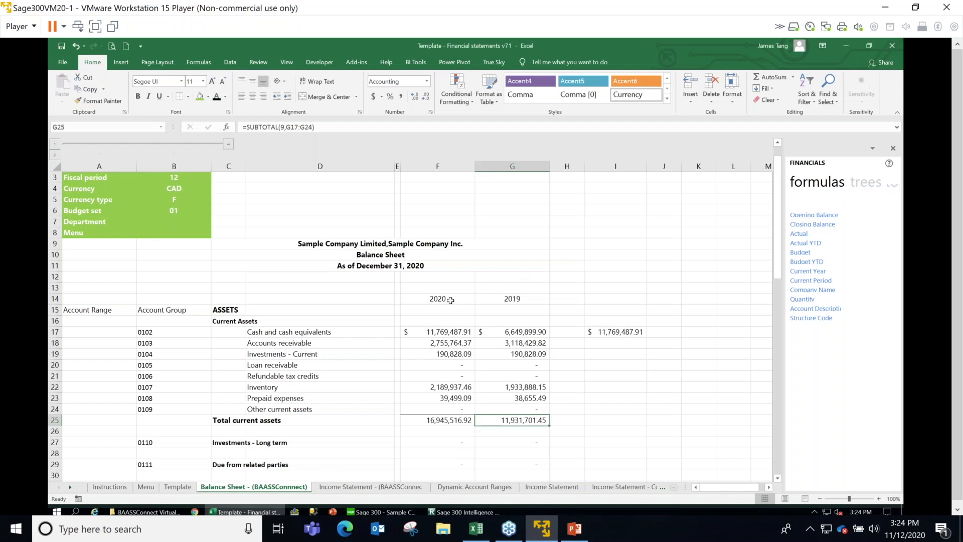
# Replace the typed year heading in F14 with the formula =CurrentFiscalYear.
pyautogui.click(445, 299)
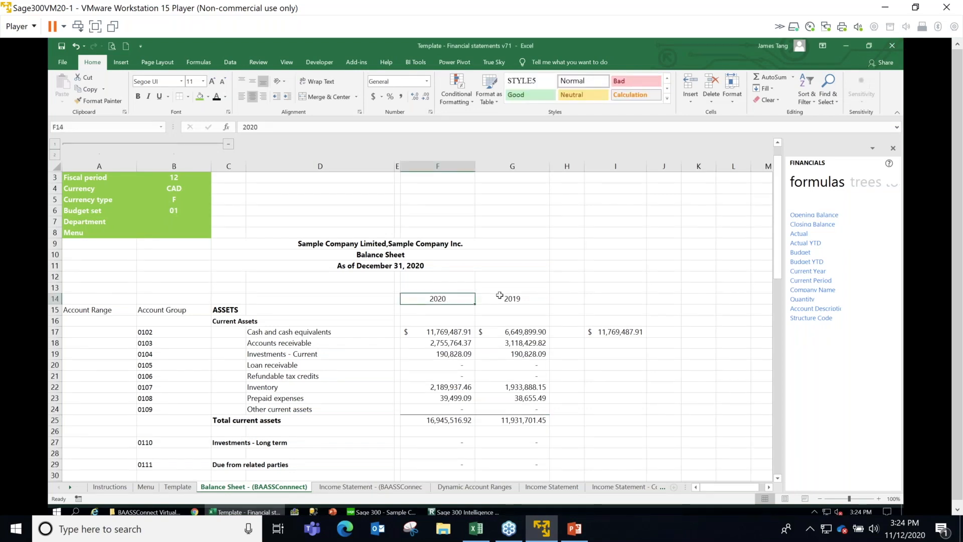
pyautogui.click(501, 299)
pyautogui.click(455, 298)
pyautogui.write('=Current')
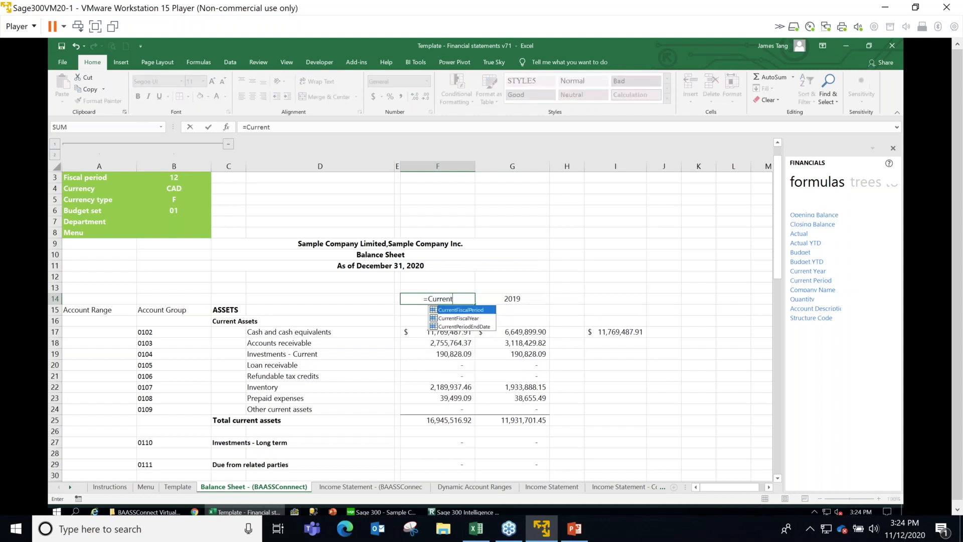
pyautogui.write('FiscalYear')
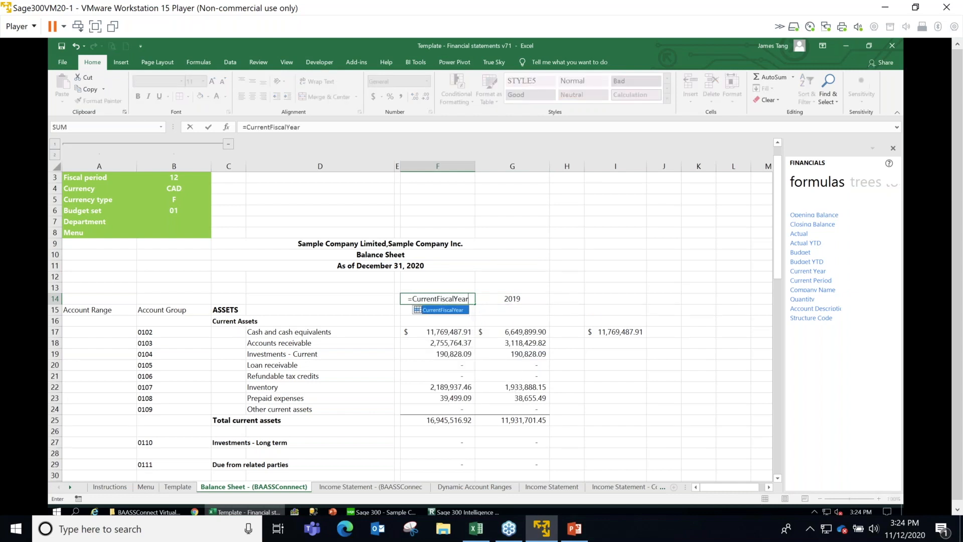
pyautogui.press('Return')
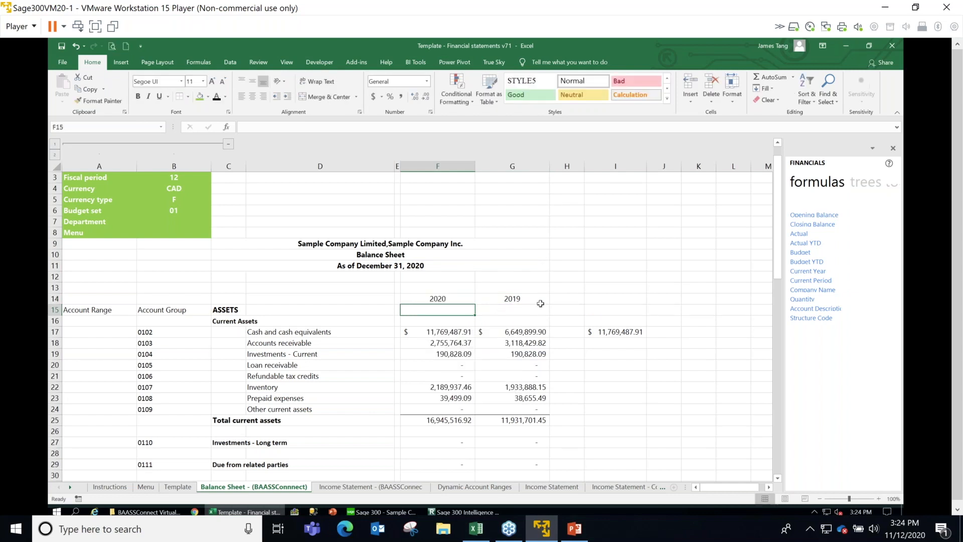
# Replace the typed year heading in G14 with the formula =PriorFiscalYear.
pyautogui.click(539, 301)
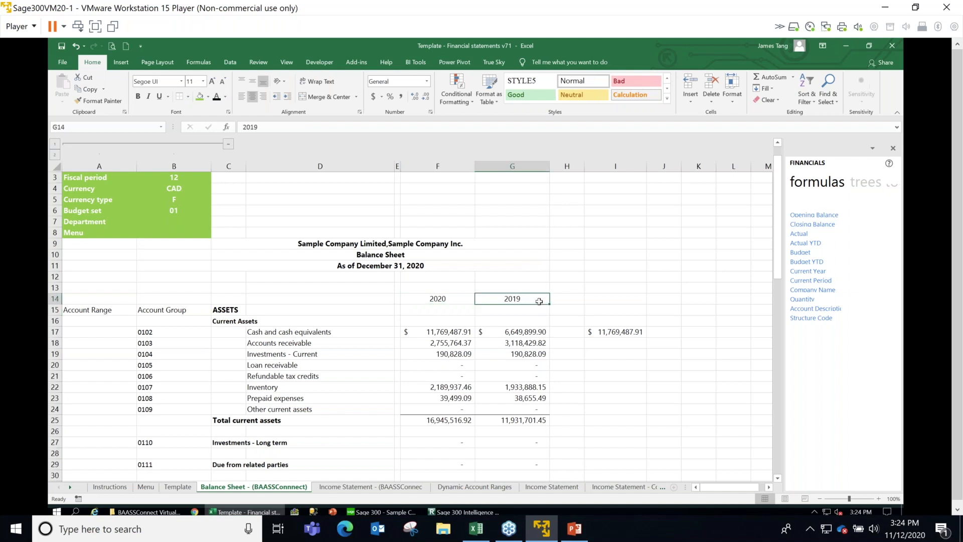
pyautogui.write('=PriorFiscalYa')
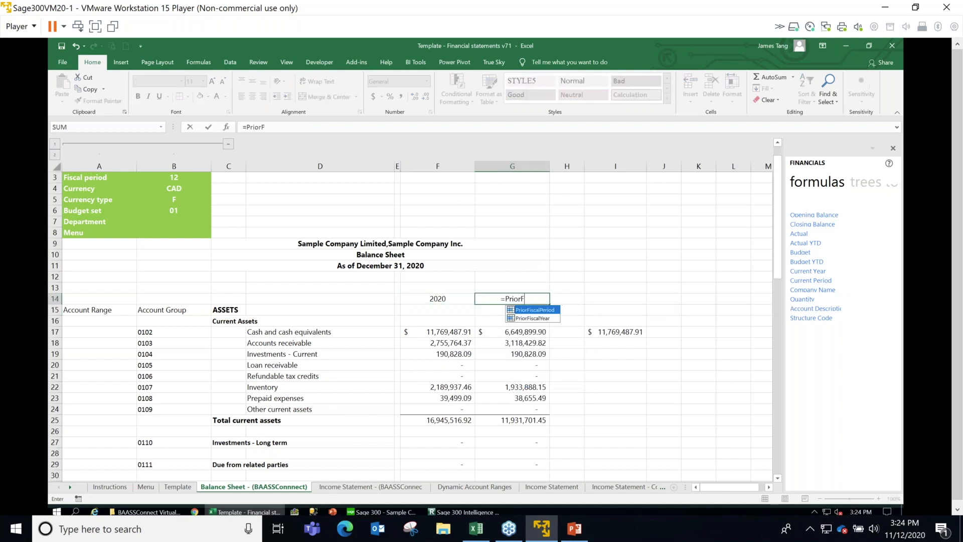
pyautogui.press('BackSpace')
pyautogui.write('ear')
pyautogui.press('Return')
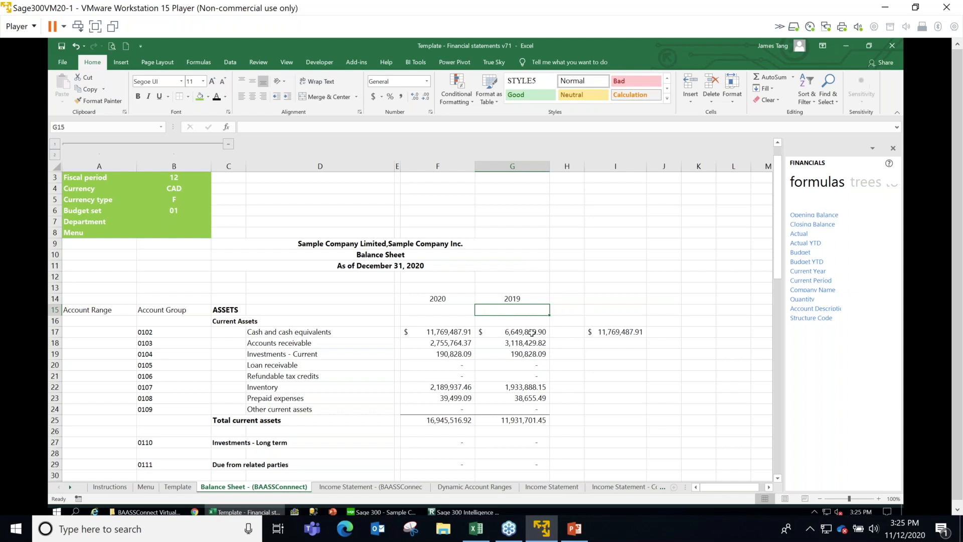
# Review the F17 formula and the rest of the Balance Sheet through to the Variance (A vs L+E) check in F68.
pyautogui.click(457, 330)
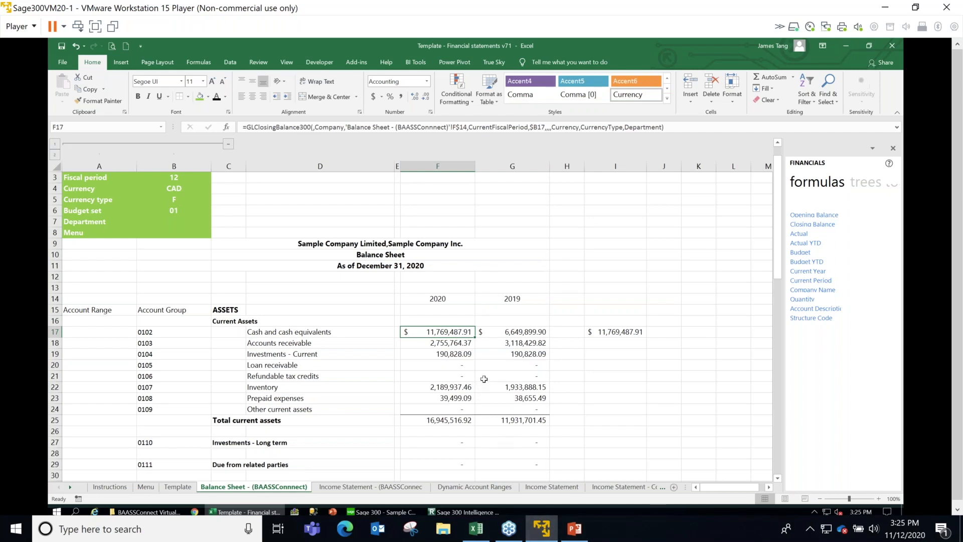
pyautogui.scroll(-3, 484, 378)
pyautogui.scroll(-5, 485, 373)
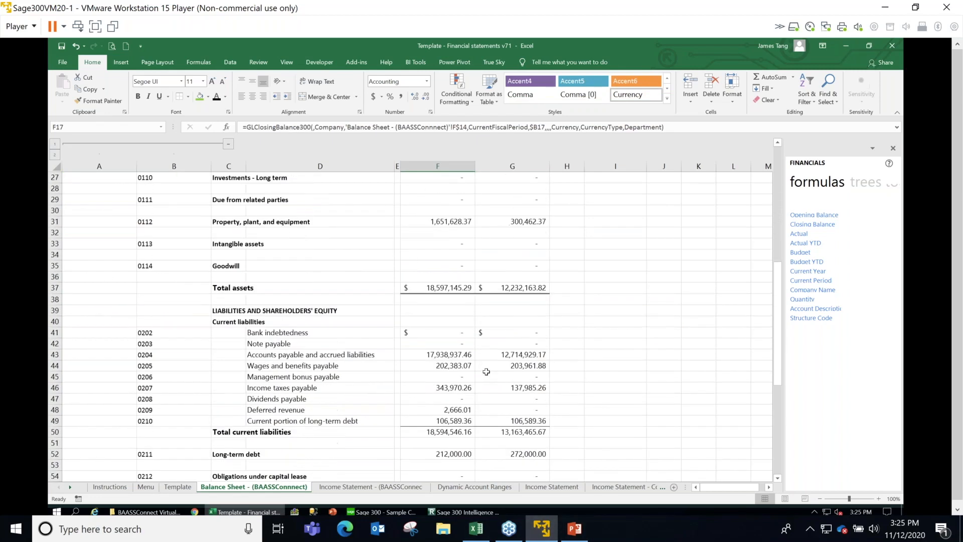
pyautogui.scroll(-2, 486, 372)
pyautogui.scroll(-5, 486, 371)
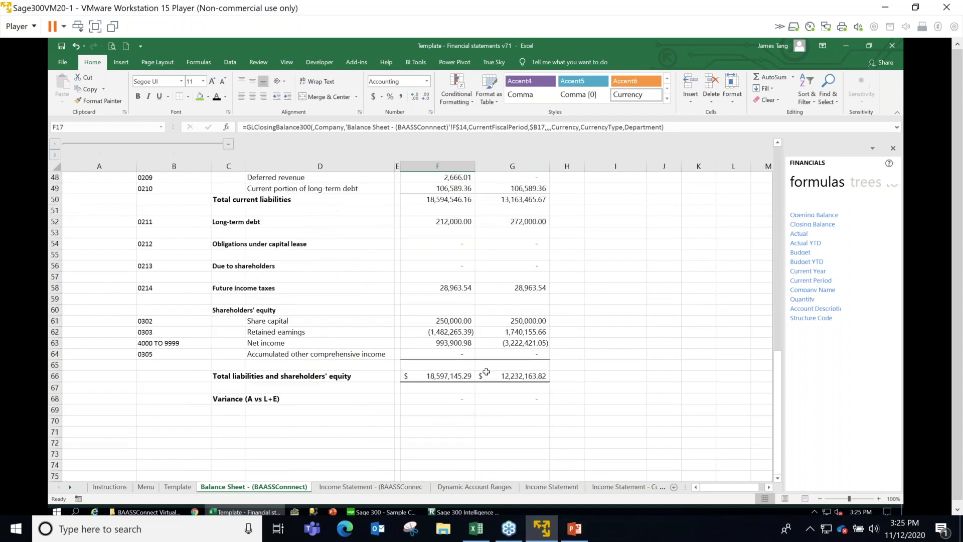
pyautogui.click(440, 396)
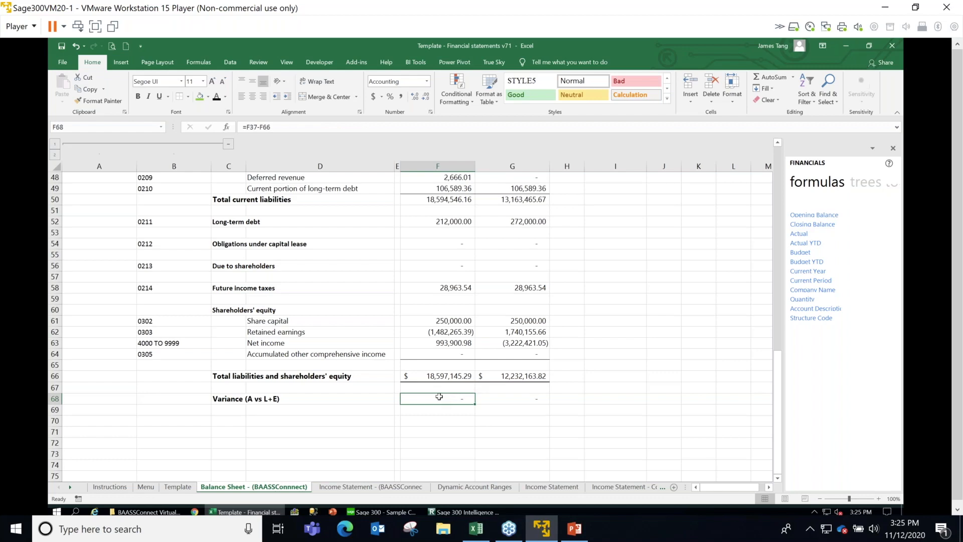
# Open the BAASSConnect Income Statement sheet and examine its report layout and the Revenue Actual YTD value in F17.
pyautogui.scroll(14, 439, 397)
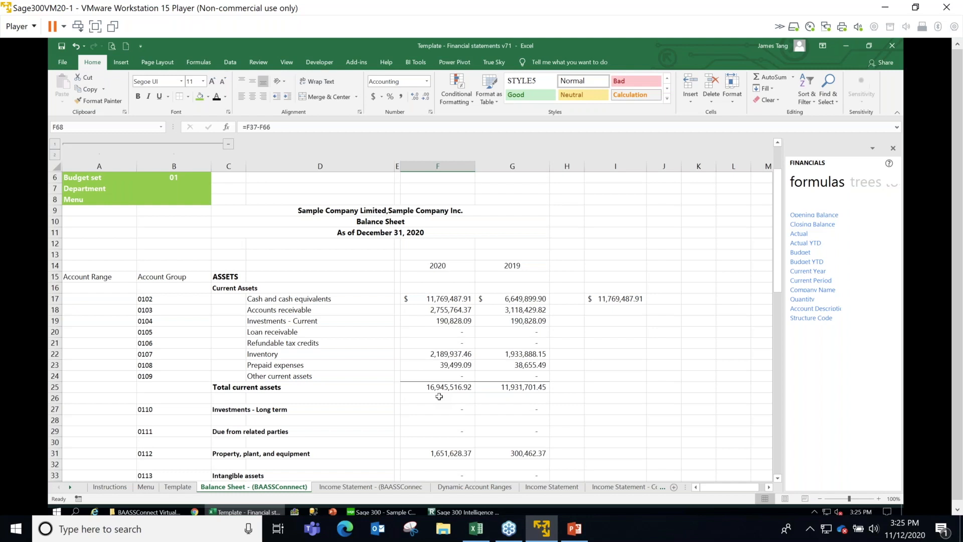
pyautogui.scroll(2, 421, 376)
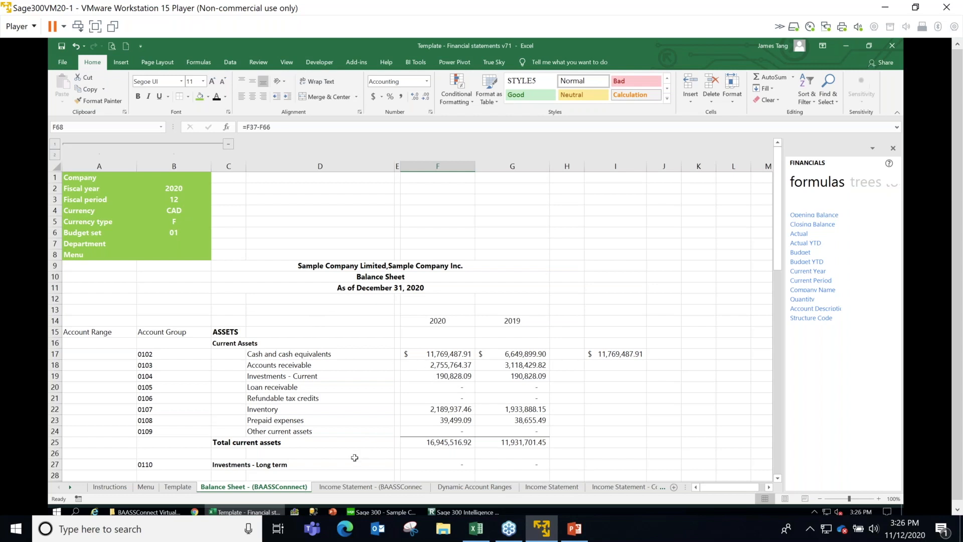
pyautogui.click(361, 489)
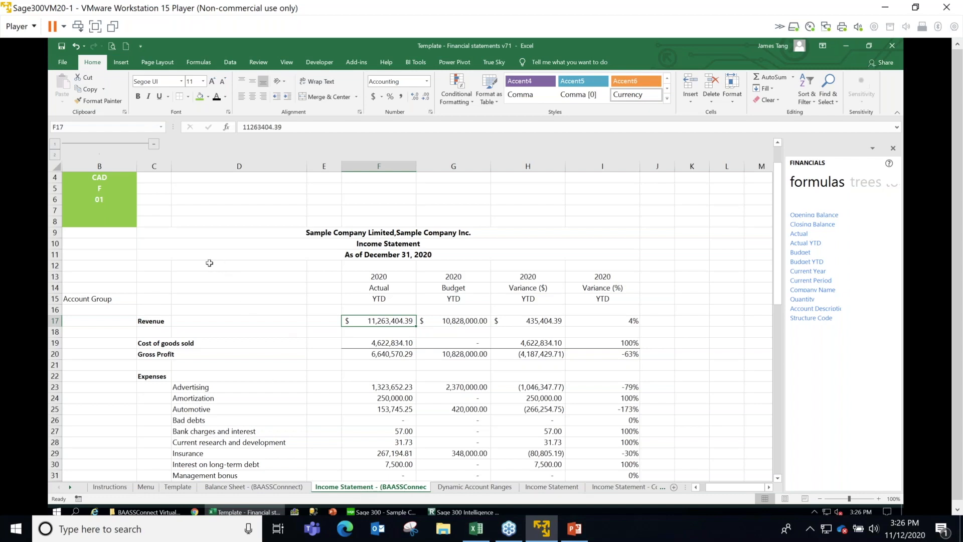
pyautogui.moveTo(157, 230); pyautogui.dragTo(572, 474)
pyautogui.scroll(10, 549, 375)
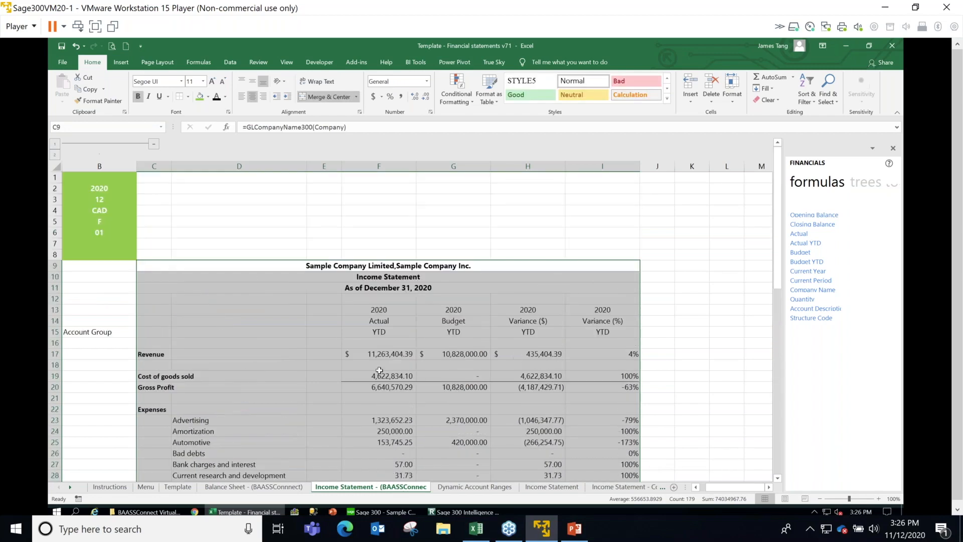
pyautogui.click(383, 353)
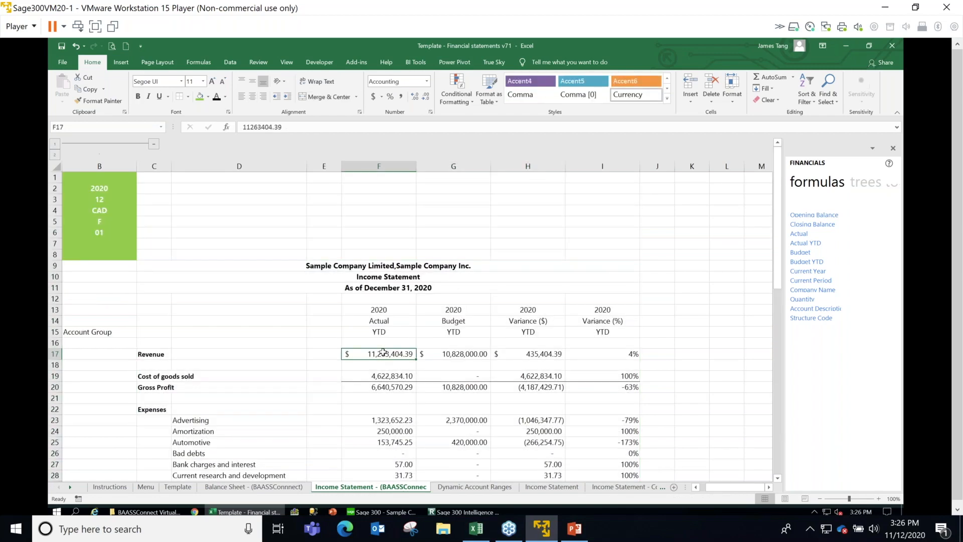
# Set the font colour of the account group codes in B17:B61 to black.
pyautogui.click(118, 357)
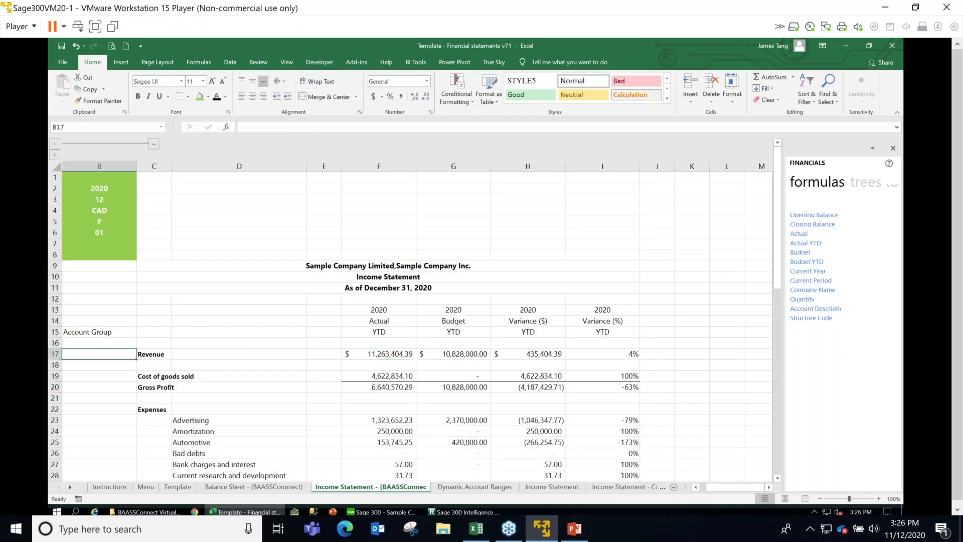
pyautogui.press('Left')
pyautogui.press('Right')
pyautogui.press('Left')
pyautogui.press('Right')
pyautogui.hotkey('shift', 'Down')
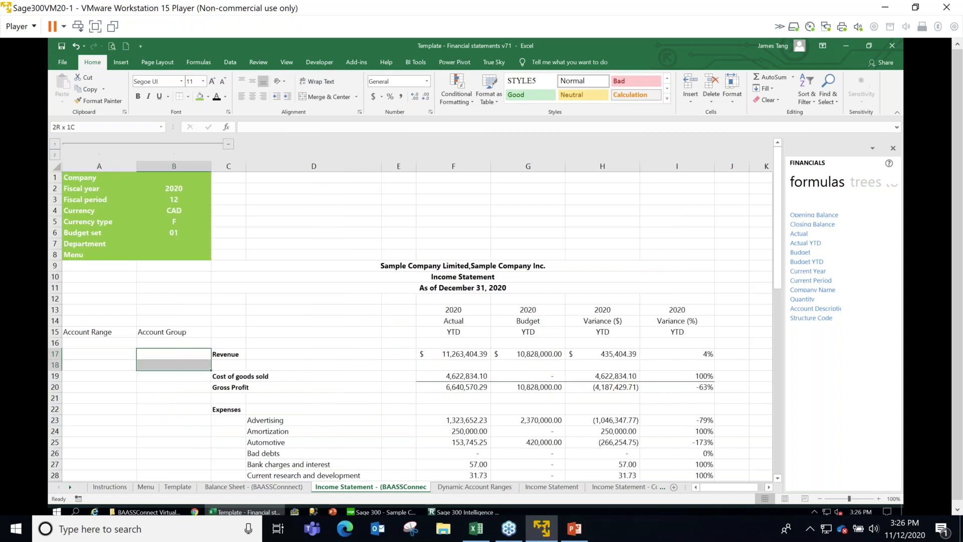
pyautogui.hotkey('shift', 'Down')
pyautogui.hotkey('shift', 'Down')
pyautogui.hotkey('shift', 'Down')
pyautogui.hotkey('shift', 'Down')
pyautogui.hotkey('shift', 'Down')
pyautogui.hotkey('shift', 'Down')
pyautogui.hotkey('shift', 'Down')
pyautogui.hotkey('shift', 'Down')
pyautogui.hotkey('shift', 'Down')
pyautogui.hotkey('shift', 'Down')
pyautogui.hotkey('shift', 'Down')
pyautogui.hotkey('shift', 'Down')
pyautogui.hotkey('shift', 'Down')
pyautogui.hotkey('shift', 'Down')
pyautogui.hotkey('shift', 'Down')
pyautogui.hotkey('shift', 'Down')
pyautogui.hotkey('shift', 'Down')
pyautogui.hotkey('shift', 'Down')
pyautogui.hotkey('shift', 'Down')
pyautogui.hotkey('shift', 'Down')
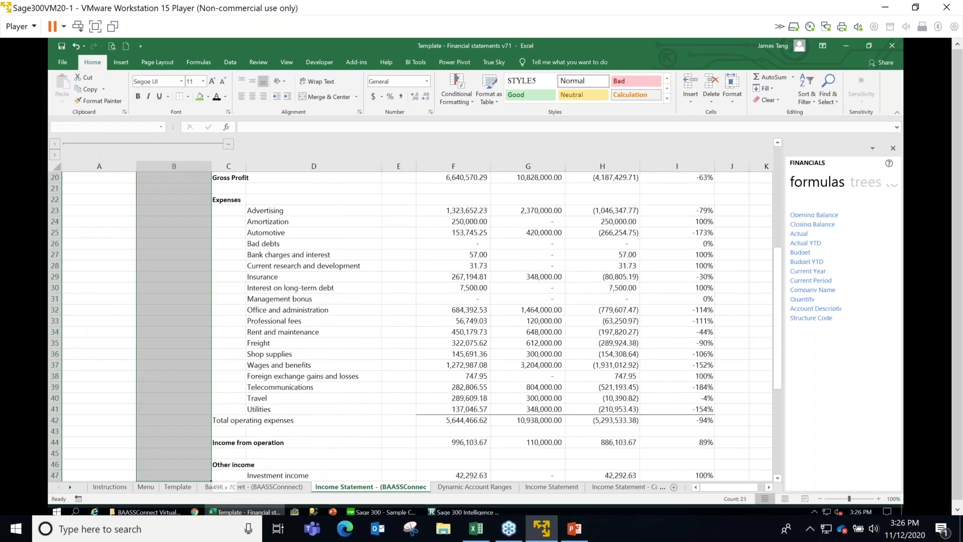
pyautogui.hotkey('shift', 'Down')
pyautogui.hotkey('shift', 'Down')
pyautogui.hotkey('shift', 'Down')
pyautogui.hotkey('shift', 'Down')
pyautogui.hotkey('shift', 'Down')
pyautogui.hotkey('shift', 'Down')
pyautogui.hotkey('shift', 'Down')
pyautogui.hotkey('shift', 'Down')
pyautogui.hotkey('shift', 'Down')
pyautogui.hotkey('shift', 'Down')
pyautogui.hotkey('shift', 'Down')
pyautogui.hotkey('shift', 'Down')
pyautogui.hotkey('shift', 'Down')
pyautogui.hotkey('shift', 'Down')
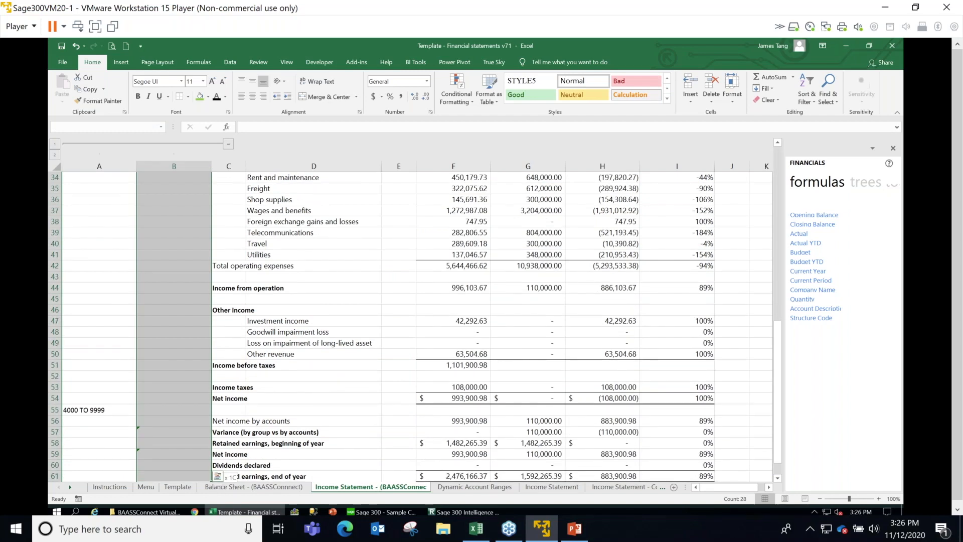
pyautogui.hotkey('shift', 'Down')
pyautogui.hotkey('shift', 'Down')
pyautogui.hotkey('shift', 'Down')
pyautogui.hotkey('shift', 'Down')
pyautogui.hotkey('shift', 'Up')
pyautogui.hotkey('shift', 'Up')
pyautogui.hotkey('shift', 'Up')
pyautogui.hotkey('shift', 'Up')
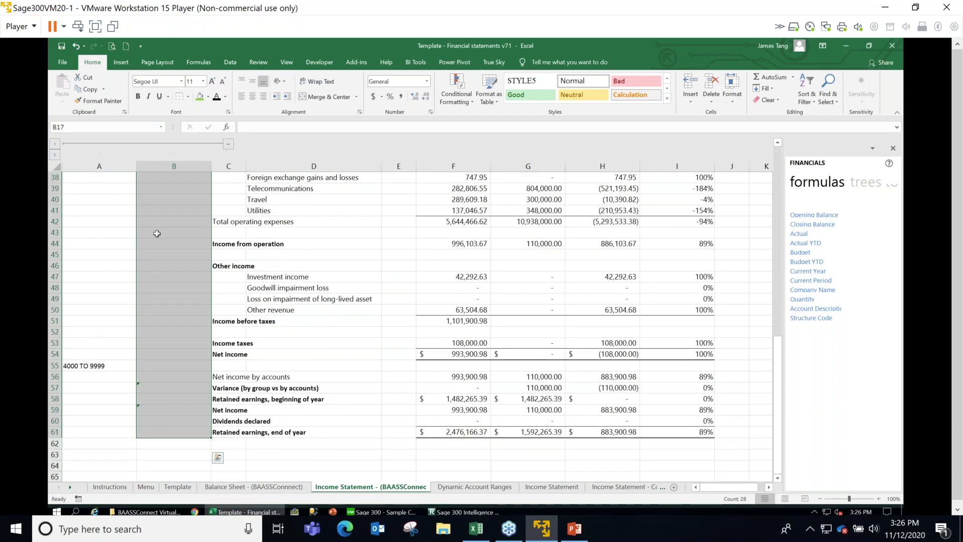
pyautogui.scroll(12, 231, 244)
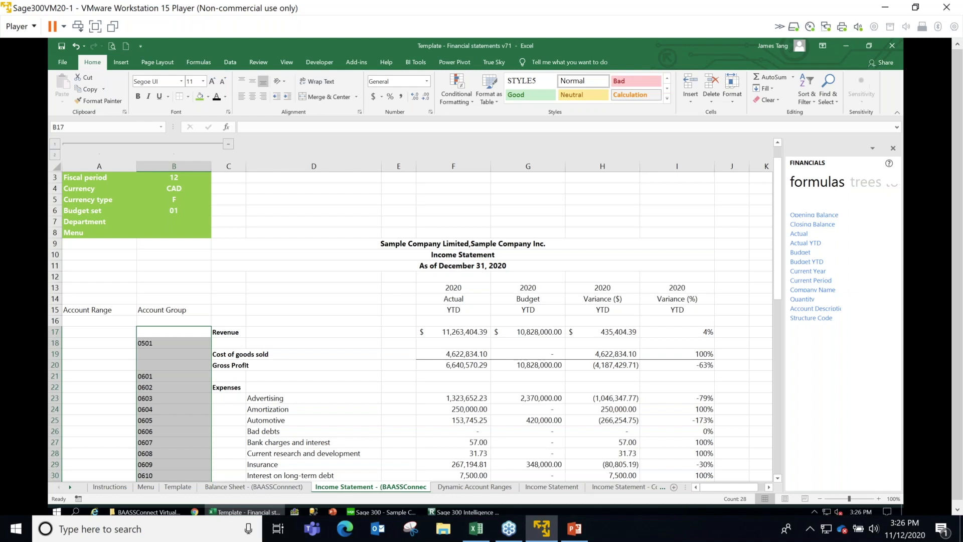
# Copy the block of account group codes starting in B16 and paste it one row down from B17.
pyautogui.click(189, 331)
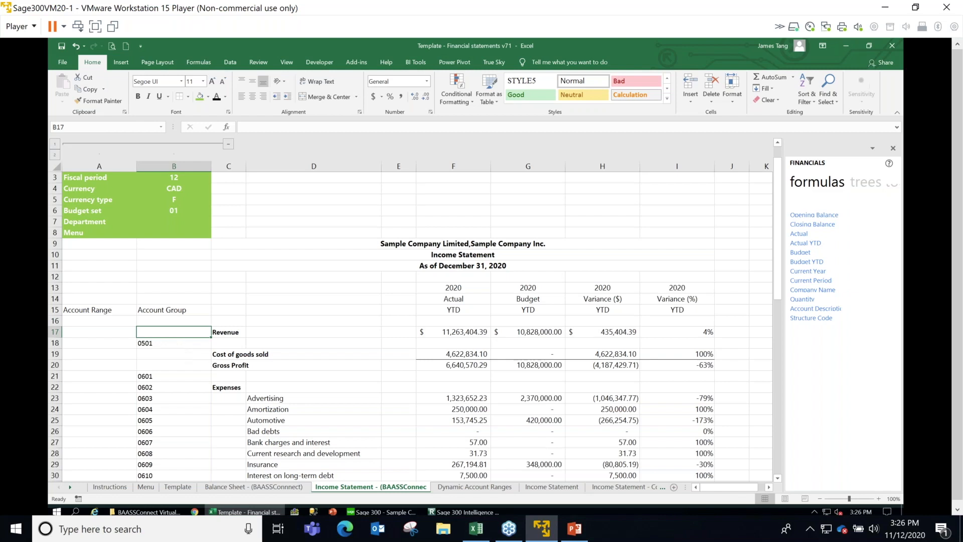
pyautogui.click(165, 321)
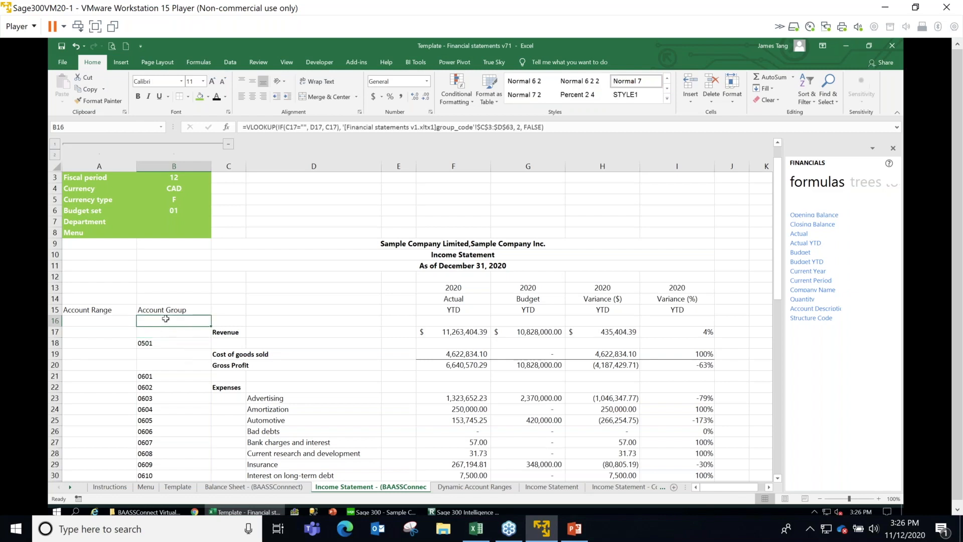
pyautogui.rightClick(161, 323)
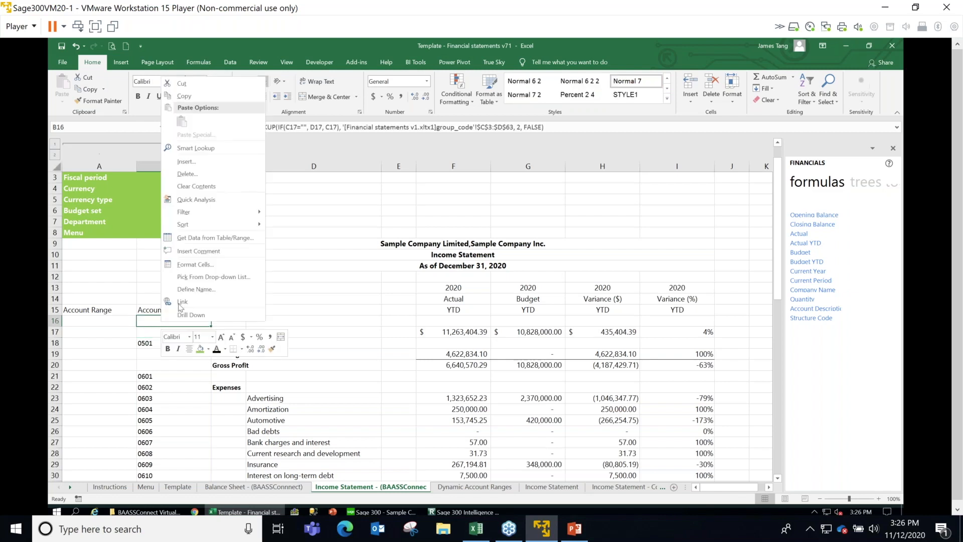
pyautogui.click(151, 323)
pyautogui.moveTo(151, 323); pyautogui.dragTo(173, 441)
pyautogui.hotkey('ctrl', 'c')
pyautogui.scroll(4, 174, 436)
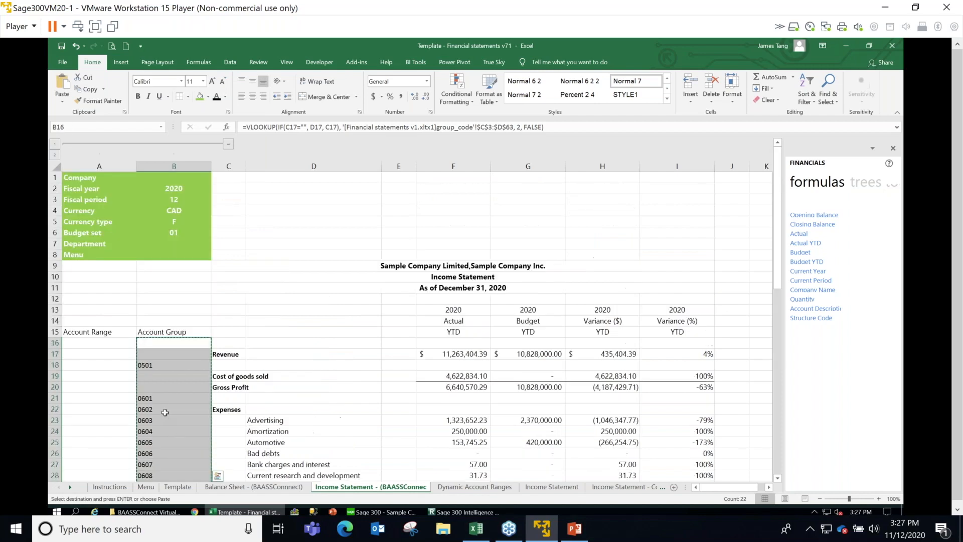
pyautogui.click(175, 321)
pyautogui.press('Return')
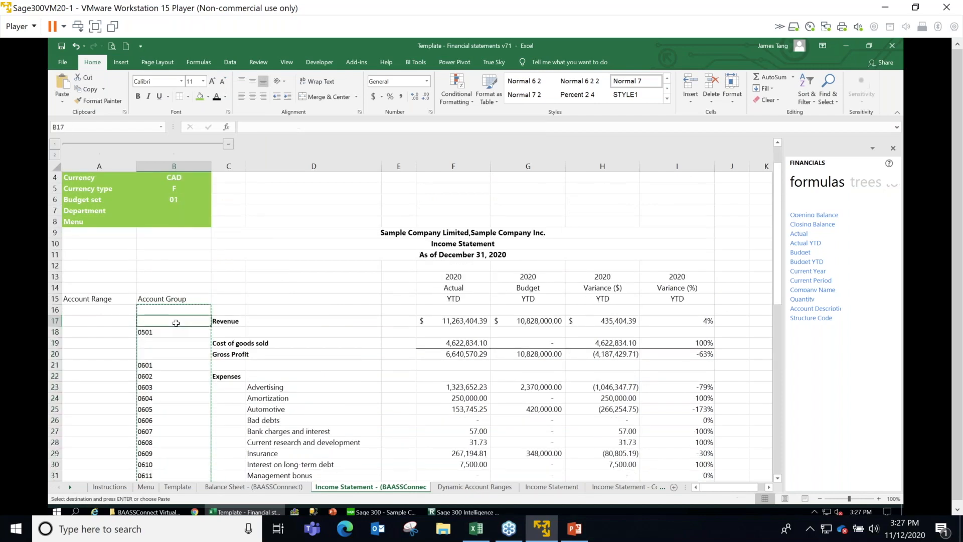
# Set the font colour of the Revenue account group code in B17 to black.
pyautogui.click(157, 345)
pyautogui.click(166, 325)
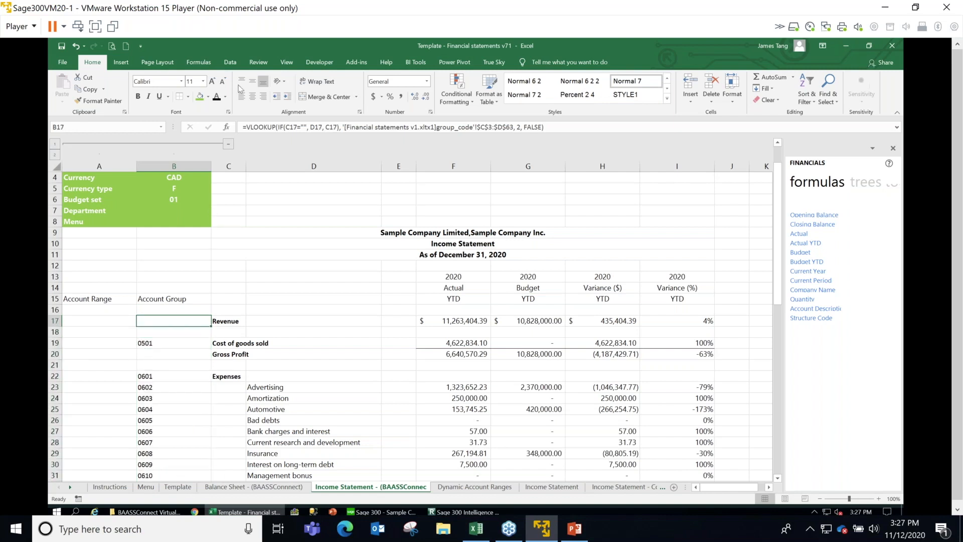
pyautogui.click(217, 97)
# Check the contents of the Revenue row cells from F17 across the budget and variance columns.
pyautogui.click(447, 322)
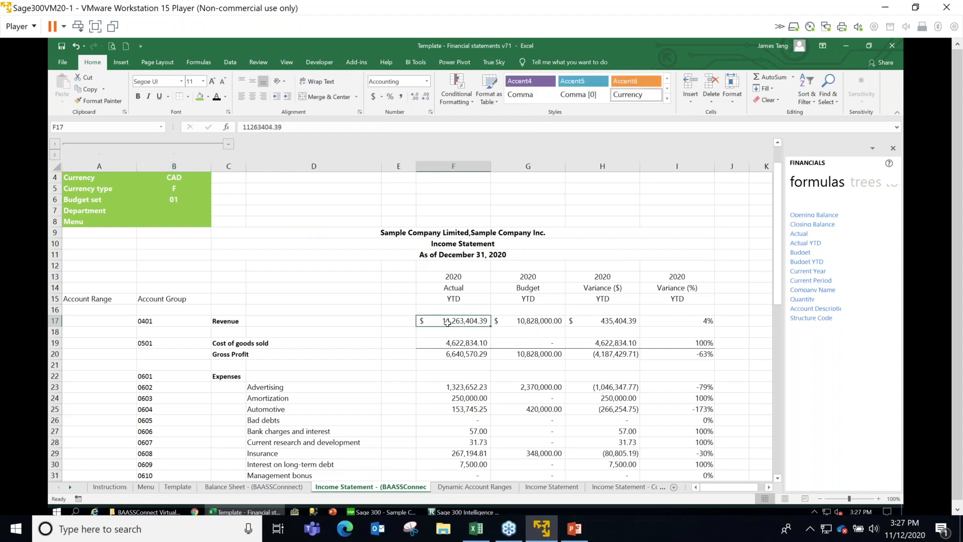
pyautogui.press('Right')
pyautogui.press('Right')
pyautogui.press('Right')
pyautogui.press('Right')
pyautogui.press('Left')
pyautogui.press('Left')
pyautogui.press('Left')
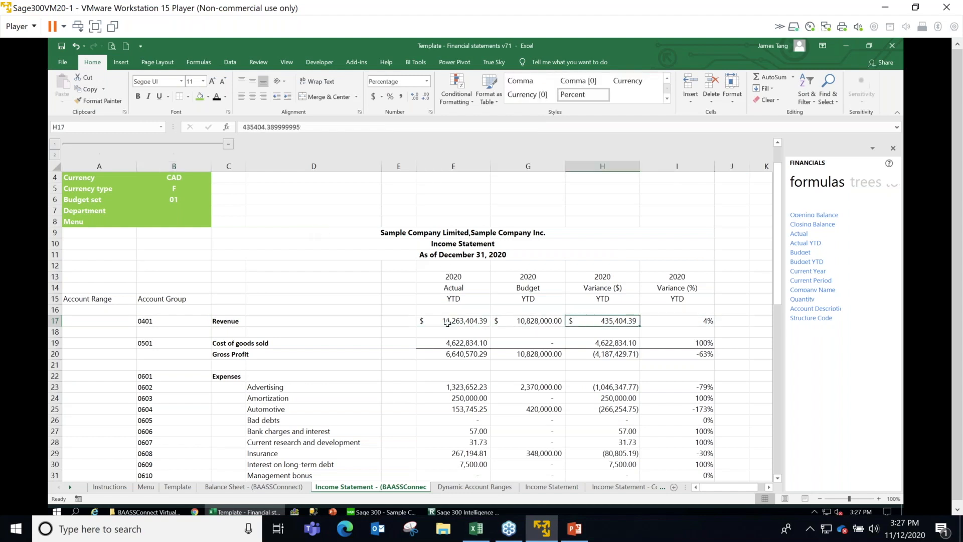
pyautogui.press('Left')
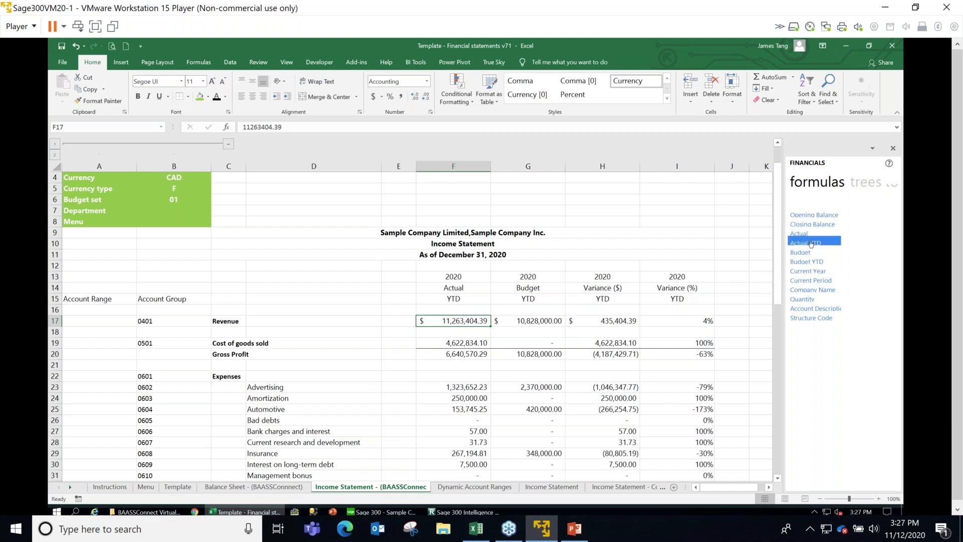
# Insert the Actual YTD formula in the Revenue cell F17 and set its Company argument to the range name Company.
pyautogui.moveTo(805, 243); pyautogui.dragTo(459, 321)
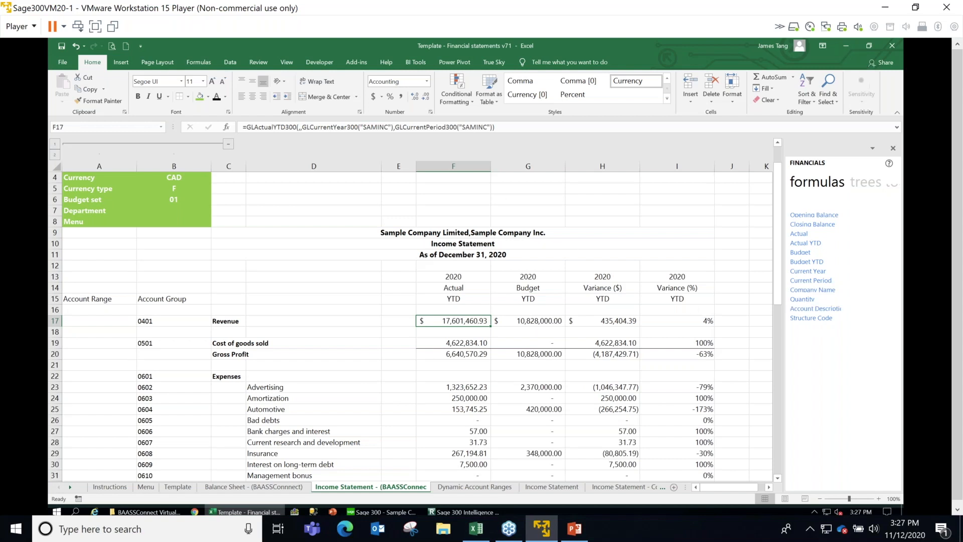
pyautogui.click(226, 127)
pyautogui.click(590, 179)
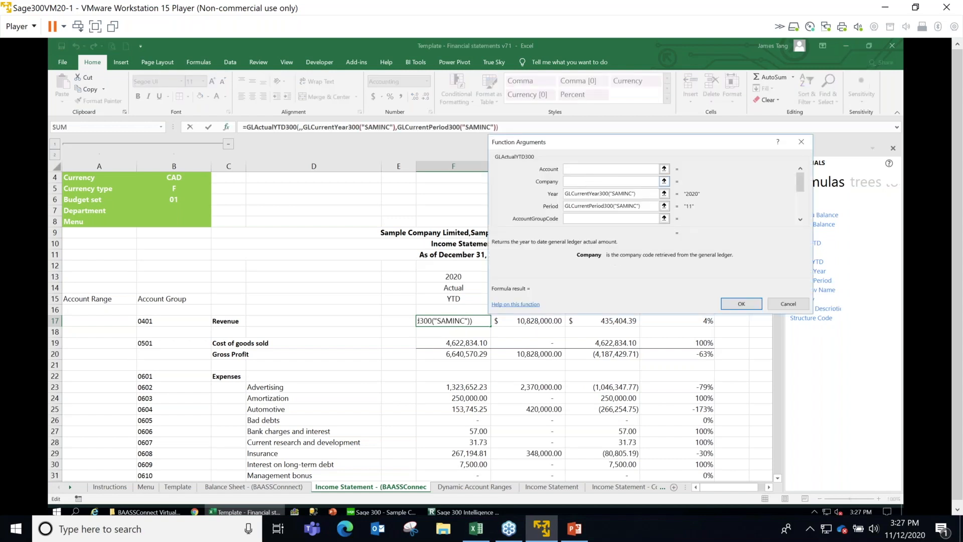
pyautogui.write('Company')
pyautogui.press('Tab')
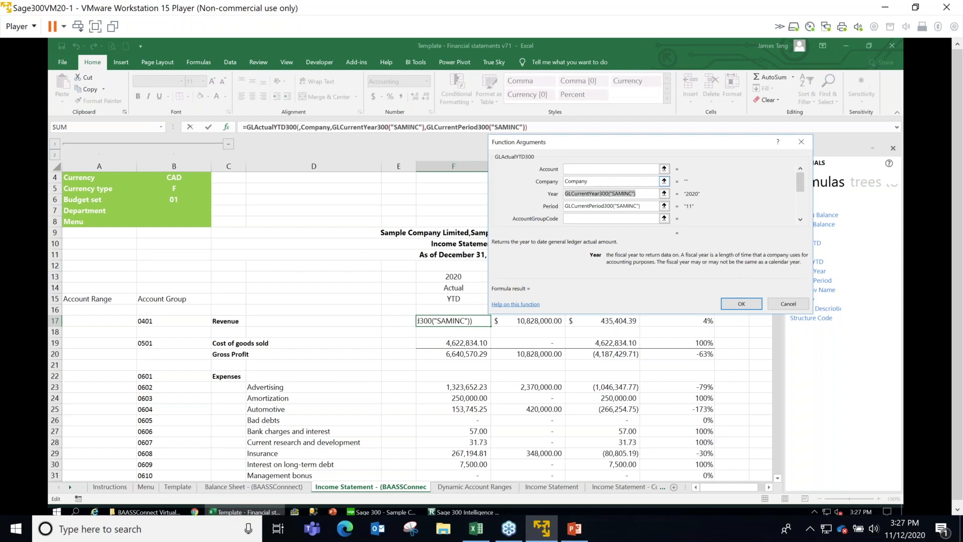
# Set the formula's Year argument to F$13 and its Period argument to CurrentFiscalPeriod.
pyautogui.click(466, 275)
pyautogui.press('F4')
pyautogui.press('F4')
pyautogui.press('F4')
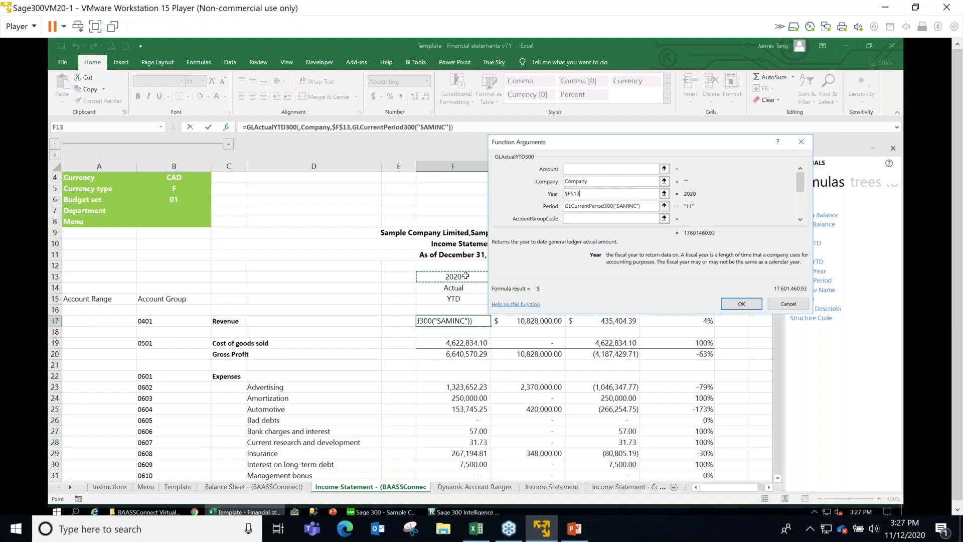
pyautogui.press('F4')
pyautogui.press('F4')
pyautogui.press('F4')
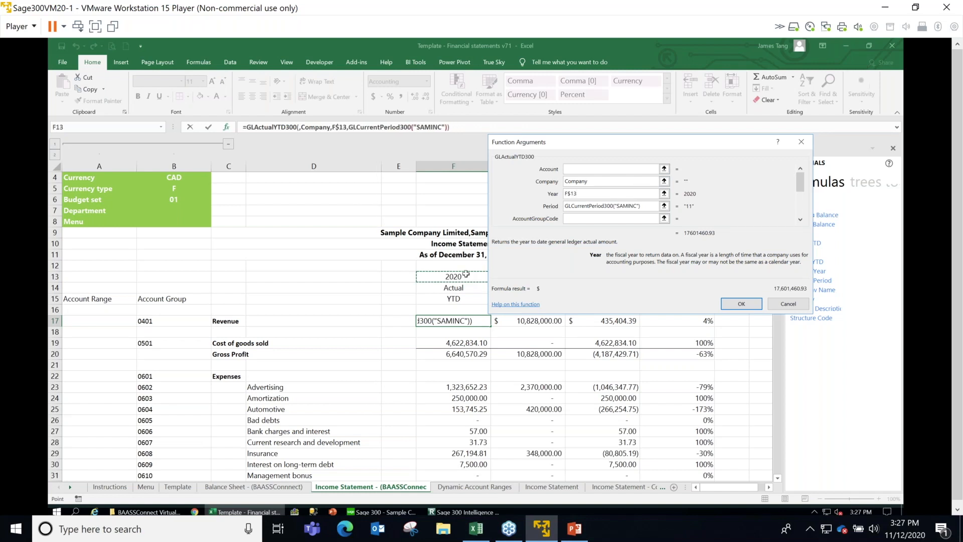
pyautogui.press('Tab')
pyautogui.write('CurrentFisal')
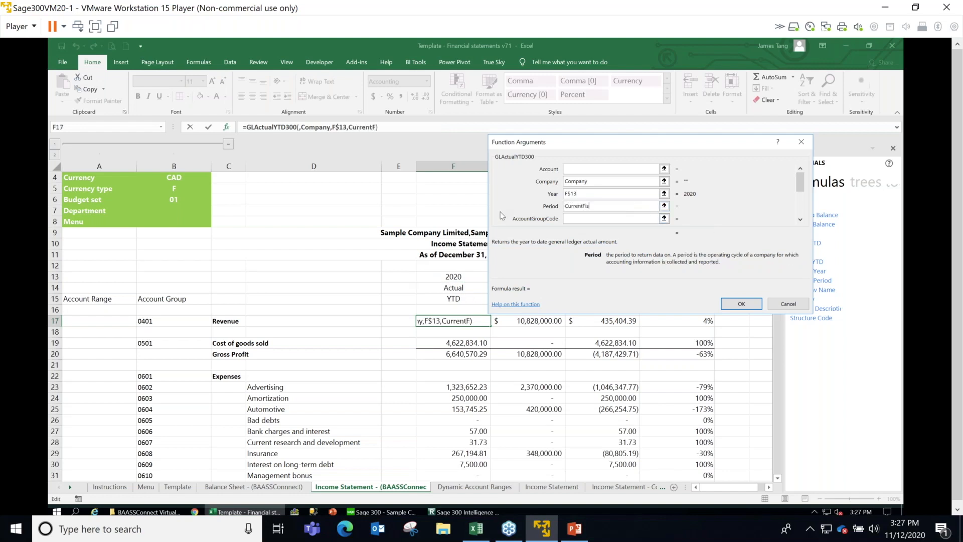
pyautogui.press('BackSpace')
pyautogui.write('calPeriod')
pyautogui.press('Tab')
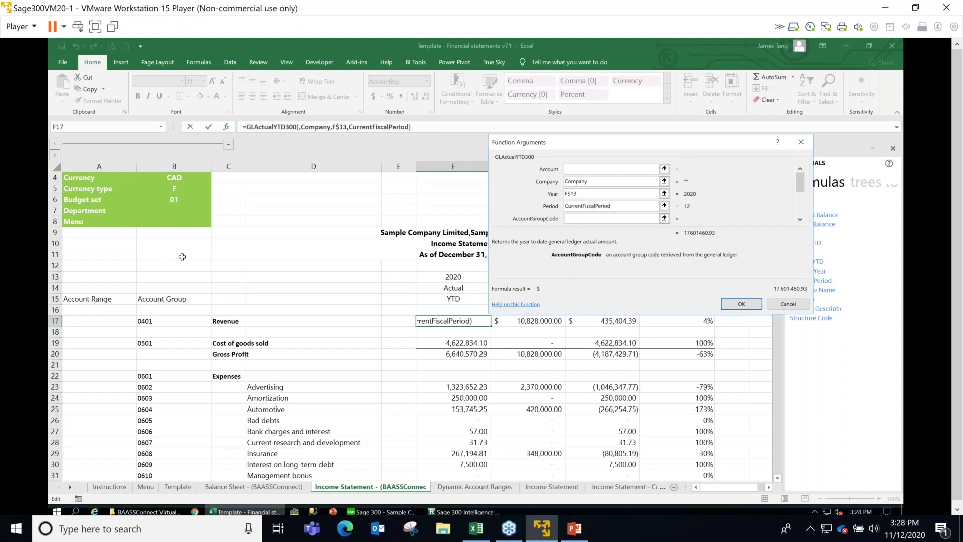
# Set the formula's AccountGroupCode argument to $B17, locking only the column.
pyautogui.click(160, 321)
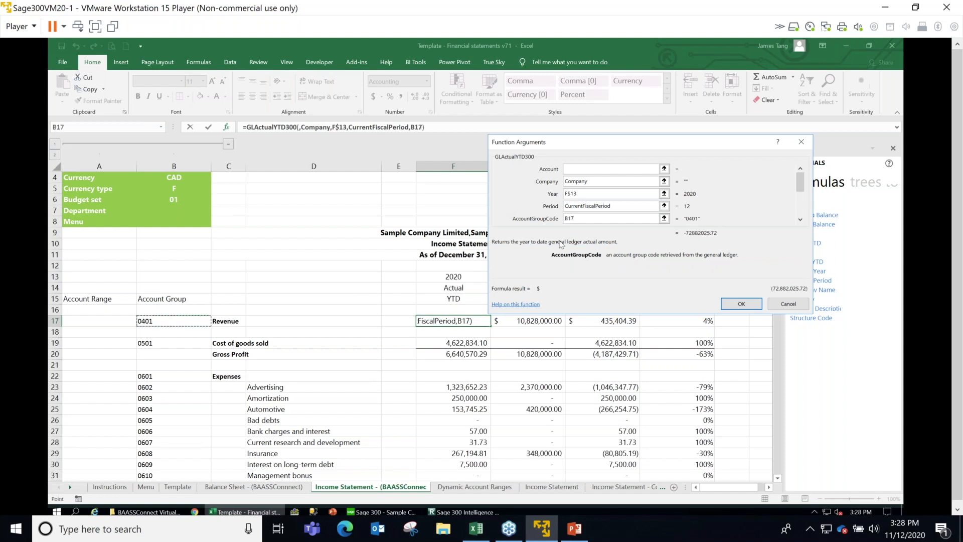
pyautogui.press('F4')
pyautogui.press('F4')
pyautogui.press('F4')
# Set CurrencyCode to Currency, CurrencyType to CurrencyTpye and ReportTreeUnit to Department, and accept the F17 formula.
pyautogui.moveTo(801, 183); pyautogui.dragTo(802, 210)
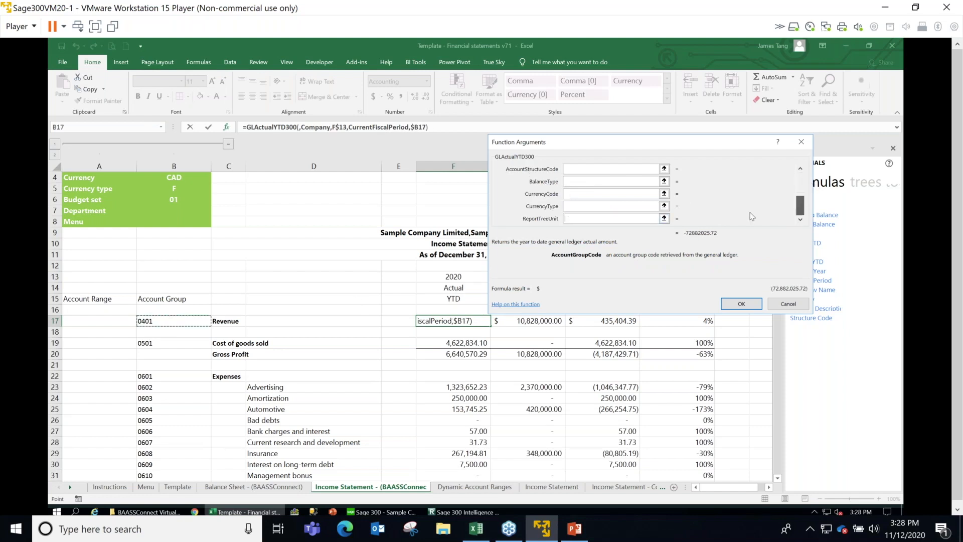
pyautogui.click(594, 194)
pyautogui.write('Currency')
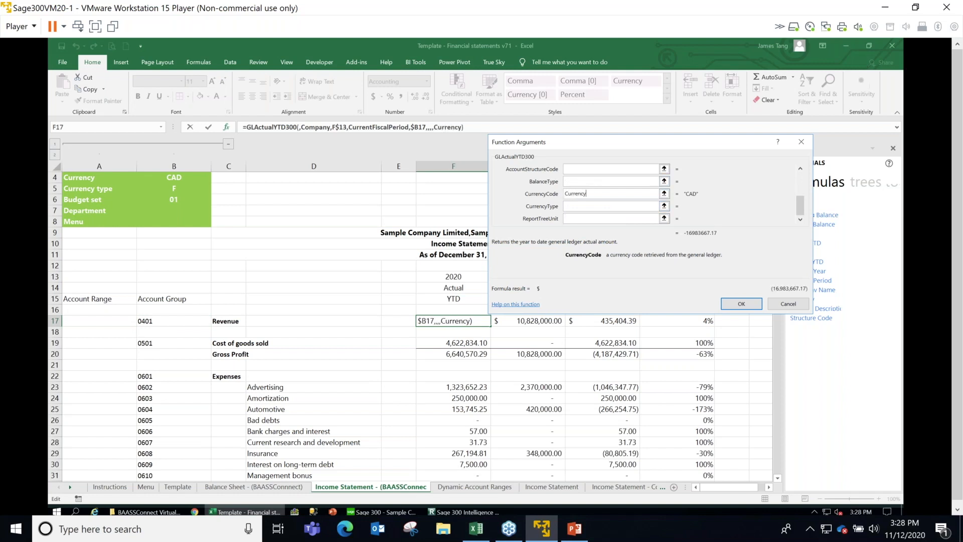
pyautogui.click(594, 206)
pyautogui.write('Cu')
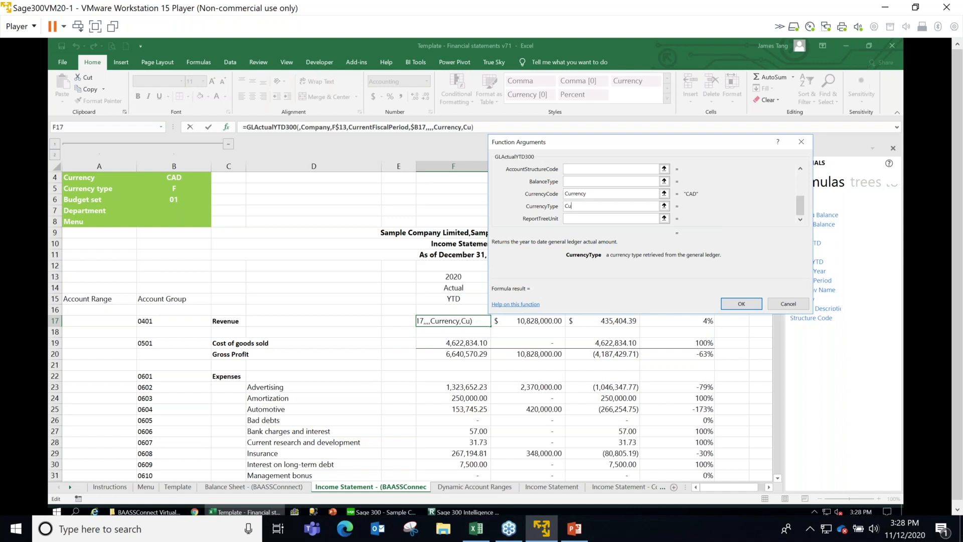
pyautogui.write('rrencyTpye')
pyautogui.press('Tab')
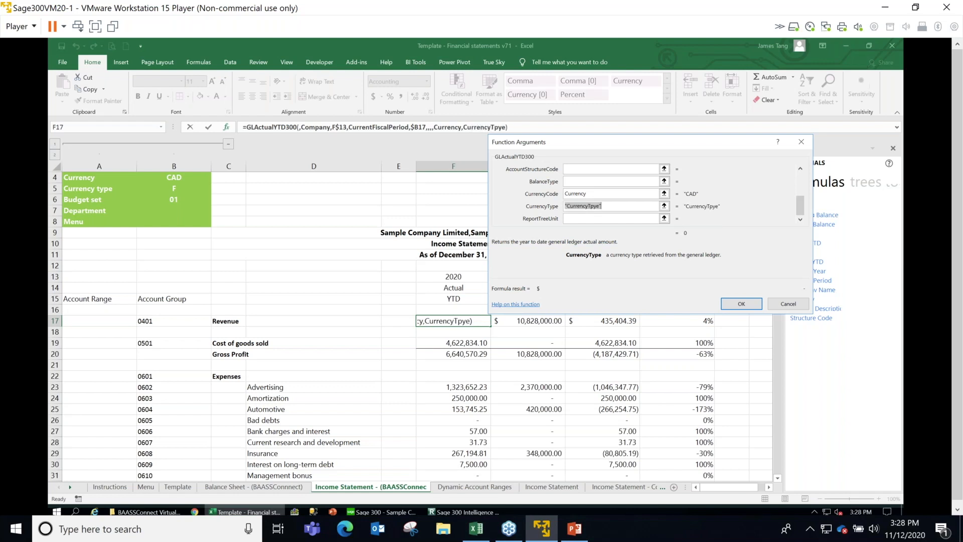
pyautogui.write('Department')
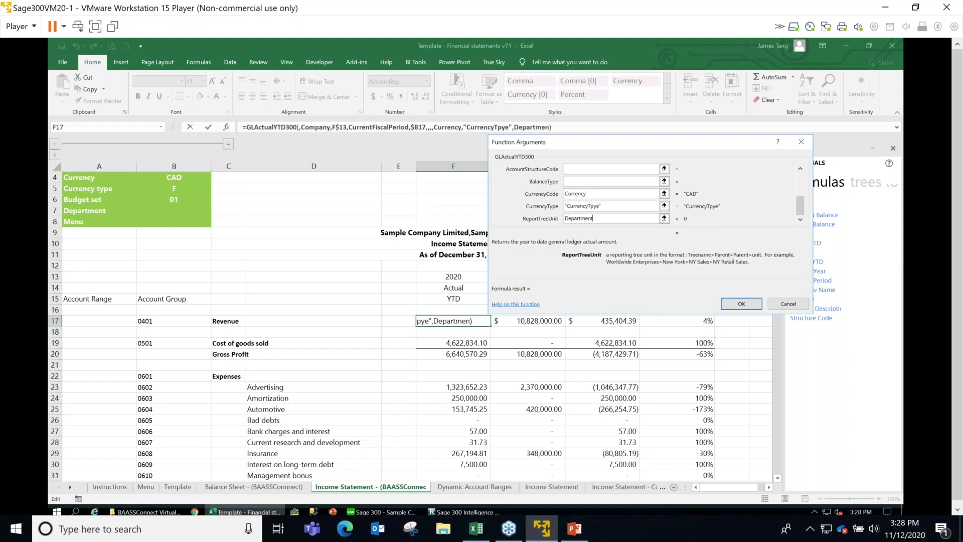
pyautogui.click(745, 308)
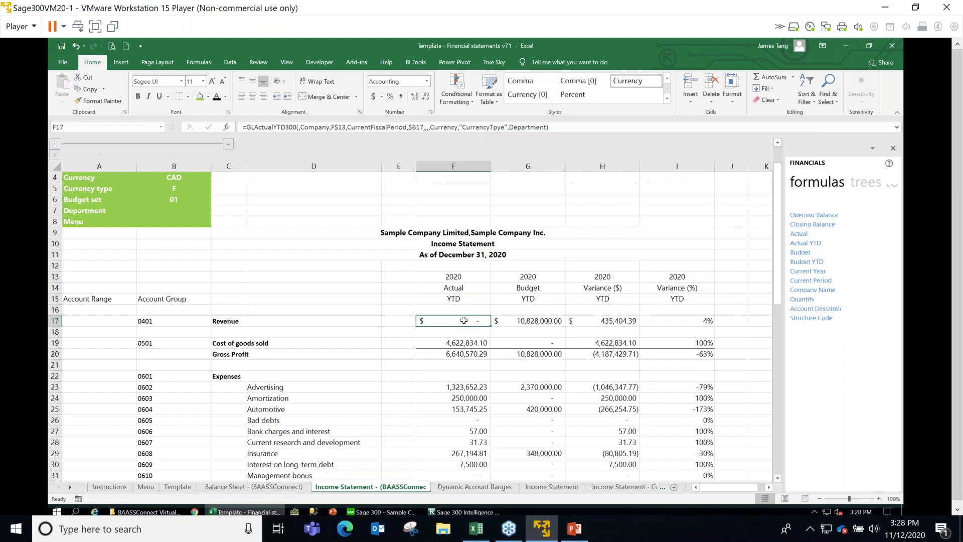
# Inspect the F17 formula's CurrencyType and ReportTreeUnit arguments and check them against the range names on the Menu sheet.
pyautogui.doubleClick(464, 320)
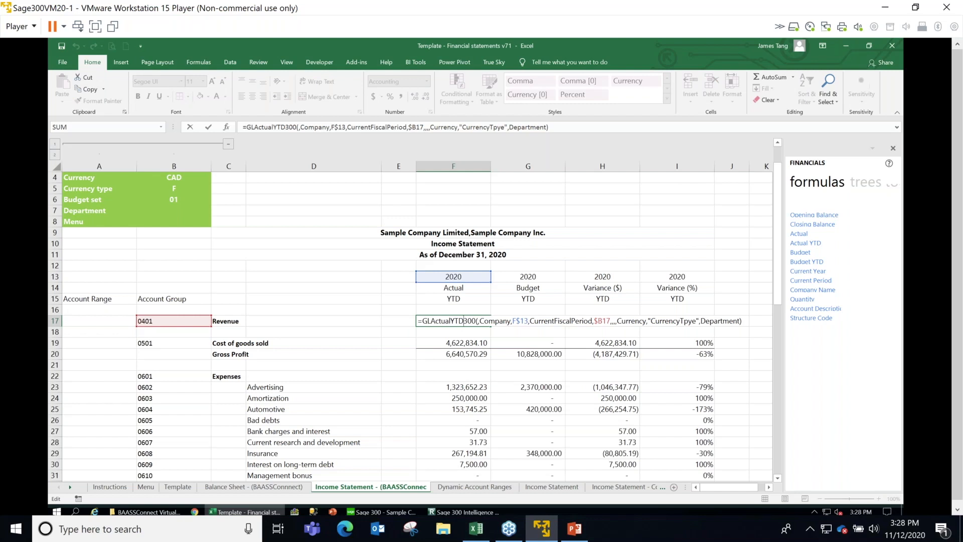
pyautogui.press('Escape')
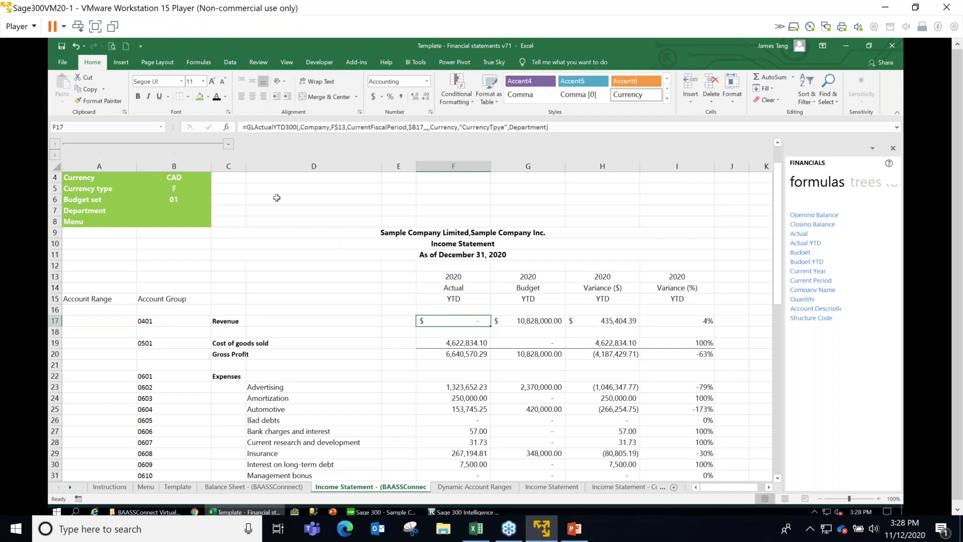
pyautogui.click(226, 127)
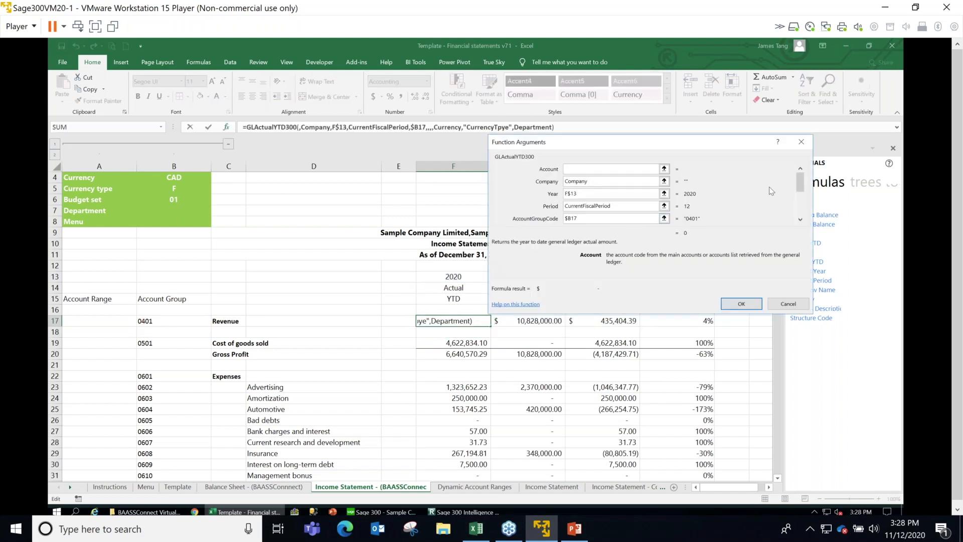
pyautogui.moveTo(801, 184); pyautogui.dragTo(801, 207)
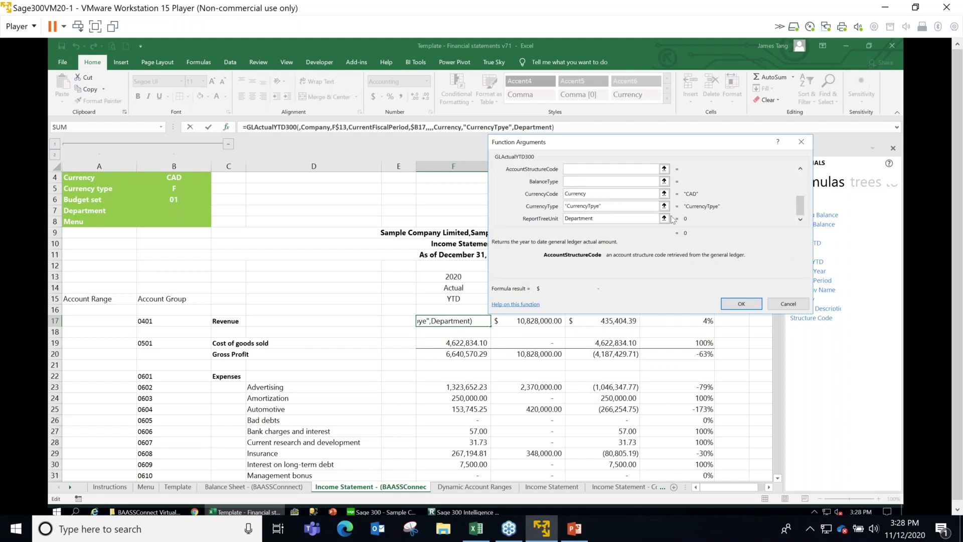
pyautogui.click(617, 206)
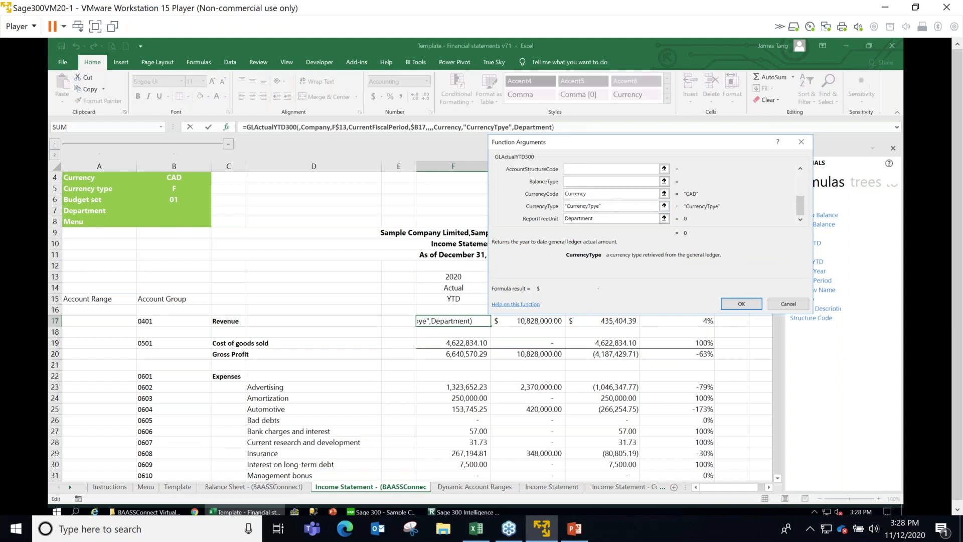
pyautogui.click(578, 218)
pyautogui.press('BackSpace')
pyautogui.press('BackSpace')
pyautogui.press('BackSpace')
pyautogui.press('BackSpace')
pyautogui.press('BackSpace')
pyautogui.write('Depar')
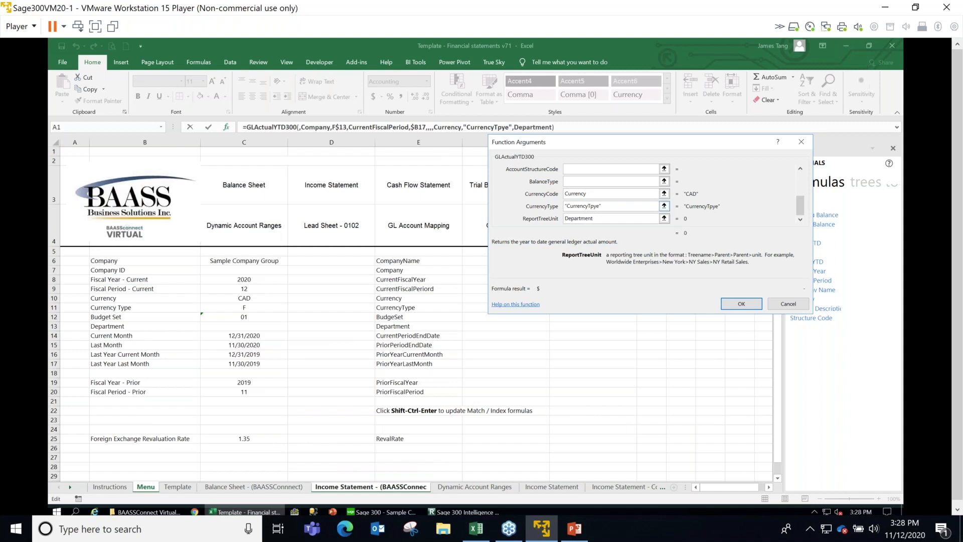
# Correct the F17 formula's CurrencyType argument to CurrencyType, accept it, and reverse the result's sign with a leading minus.
pyautogui.click(607, 205)
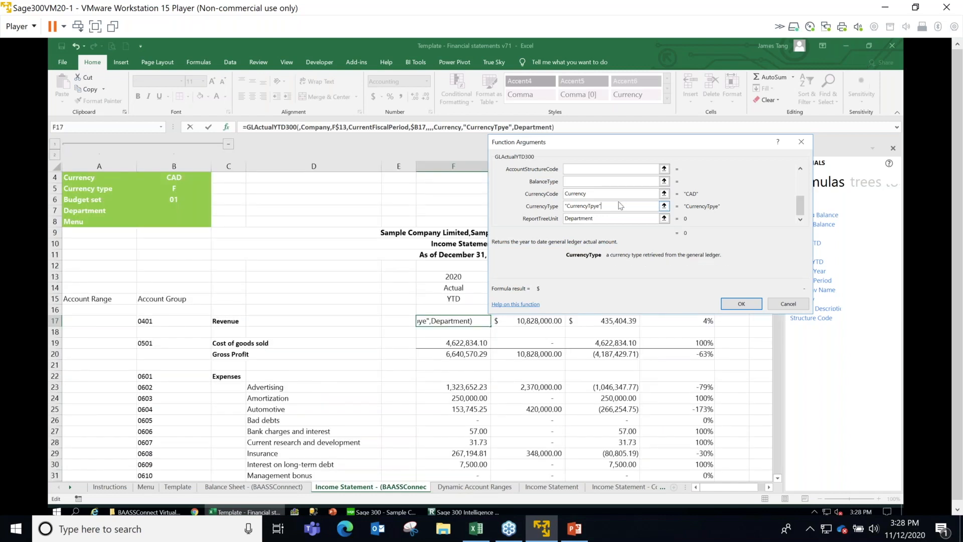
pyautogui.moveTo(604, 206); pyautogui.dragTo(561, 207)
pyautogui.press('BackSpace')
pyautogui.write('CurrencyType')
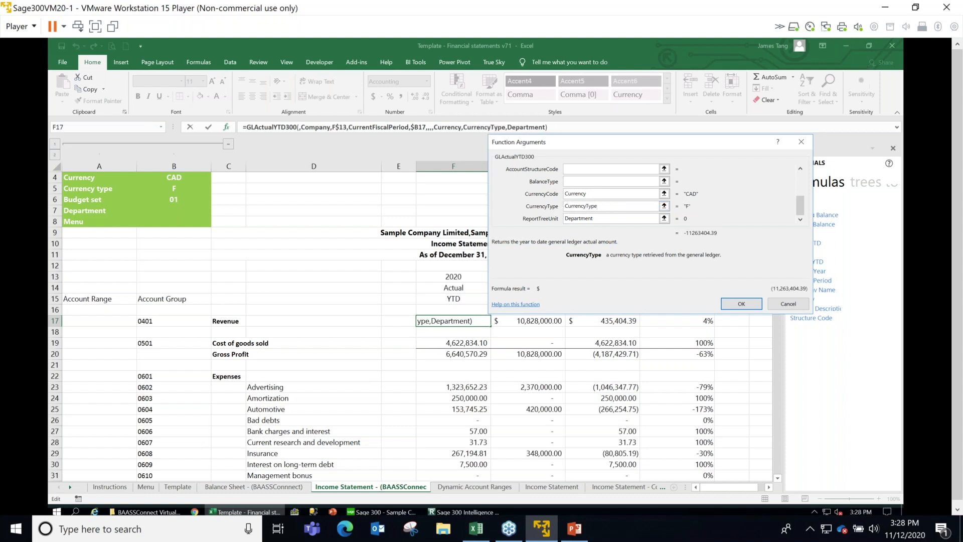
pyautogui.click(745, 304)
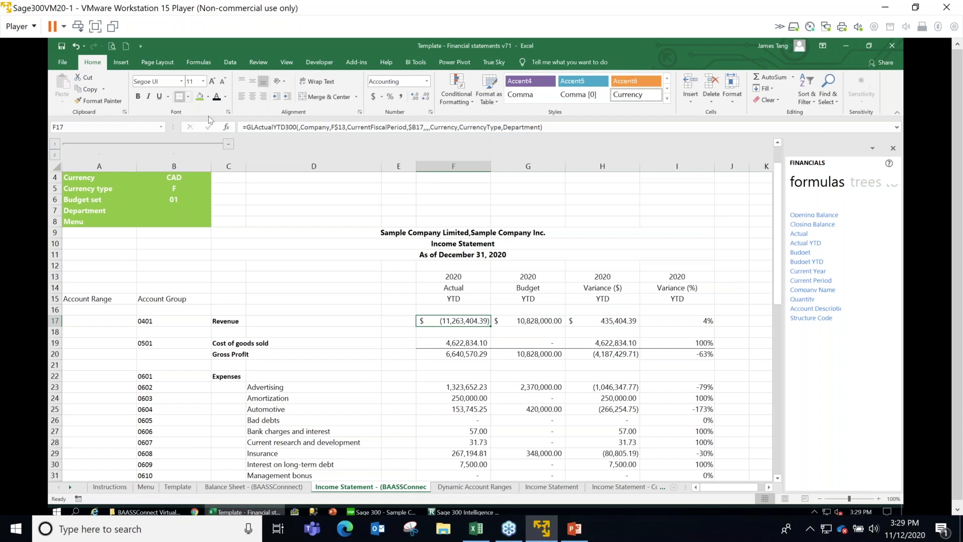
pyautogui.click(261, 128)
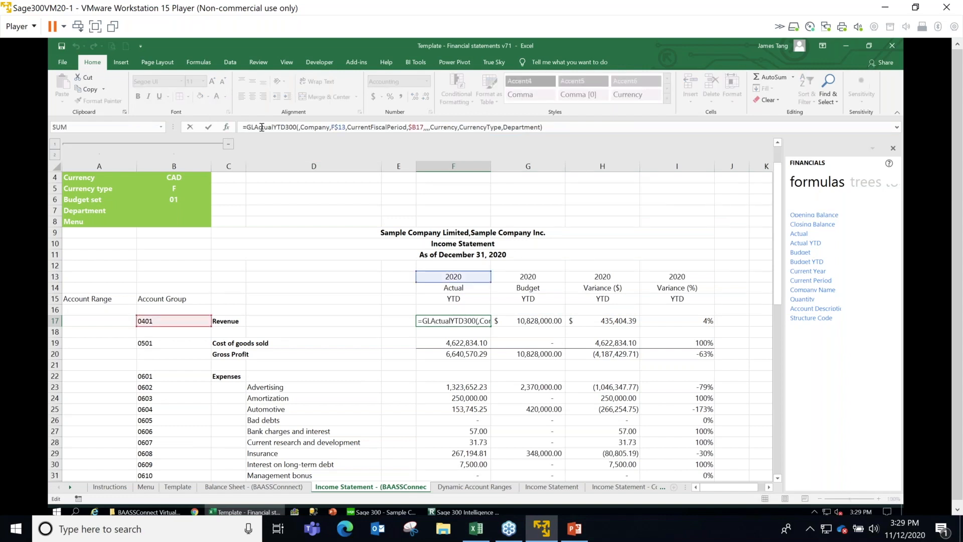
pyautogui.press('Return')
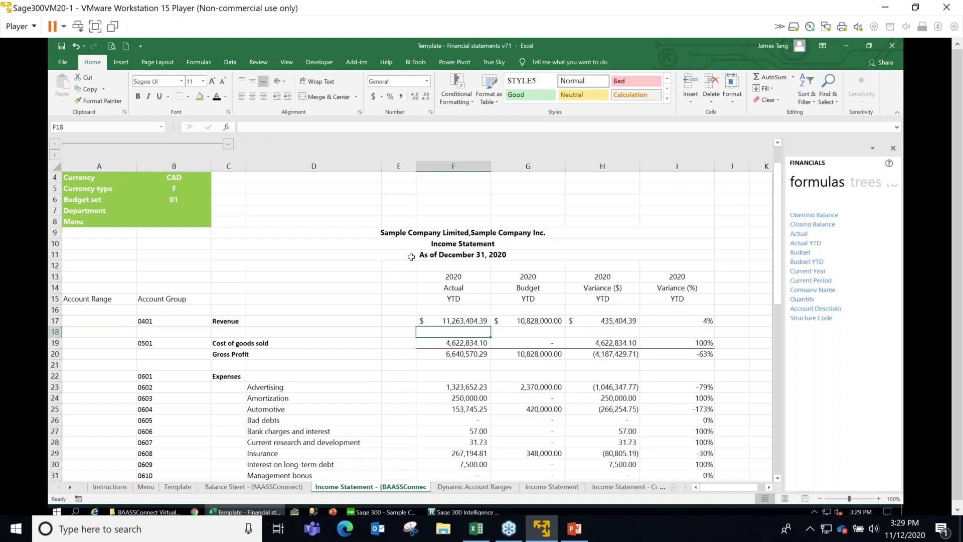
# Copy the Revenue formula from F17 to the Cost of goods sold cell F19 and remove its leading minus sign.
pyautogui.click(445, 319)
pyautogui.hotkey('ctrl', 'c')
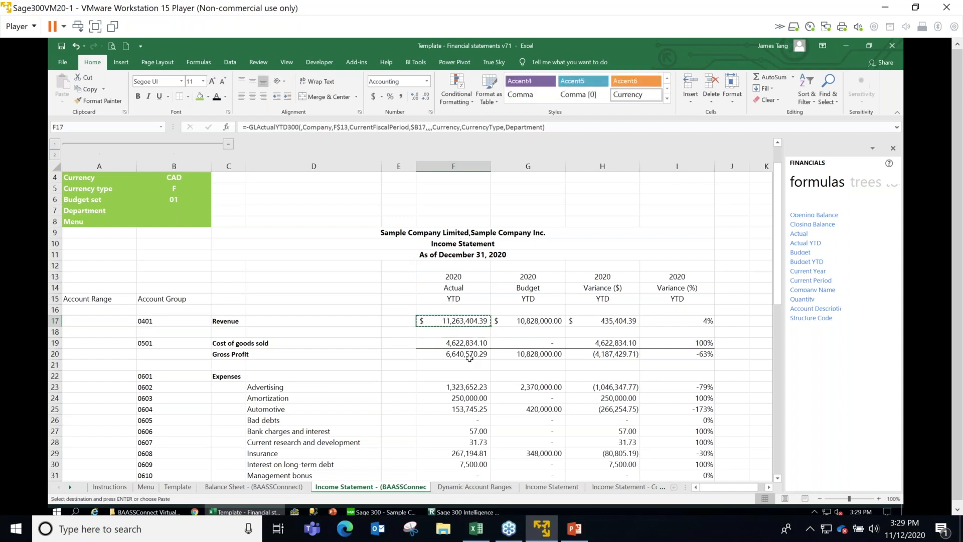
pyautogui.click(446, 343)
pyautogui.hotkey('ctrl', 'v')
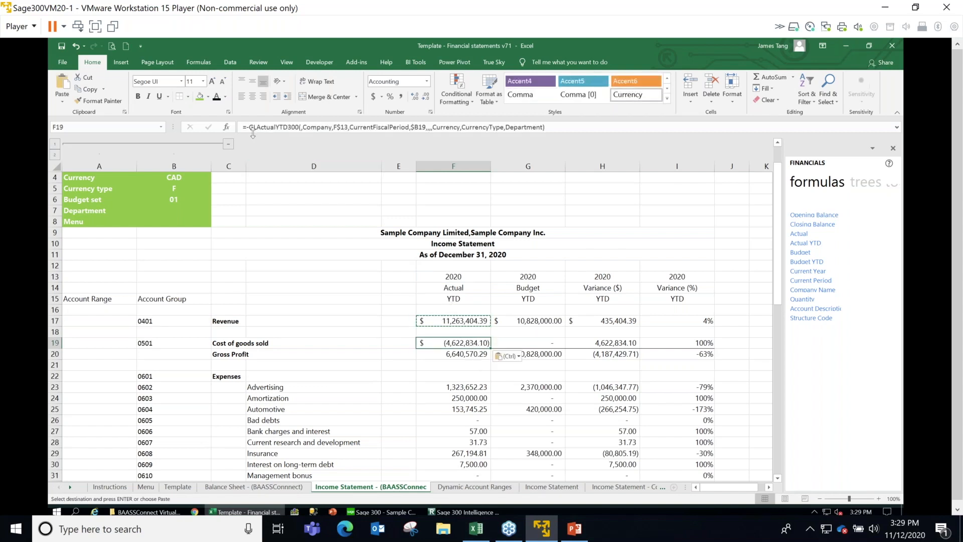
pyautogui.click(249, 127)
pyautogui.press('BackSpace')
pyautogui.press('Return')
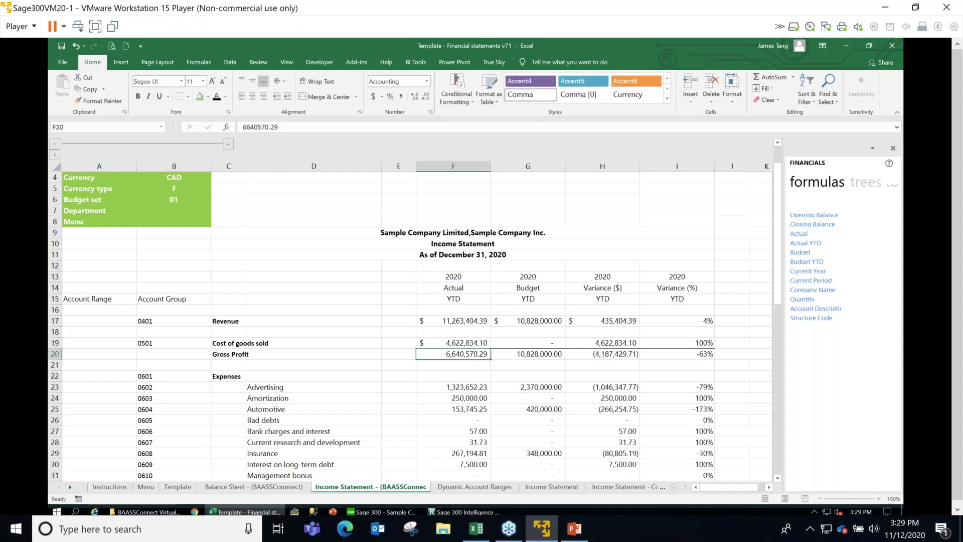
# Apply comma style to F19 and copy its formula to the expense cells F23:F41.
pyautogui.click(426, 413)
pyautogui.click(471, 356)
pyautogui.click(460, 339)
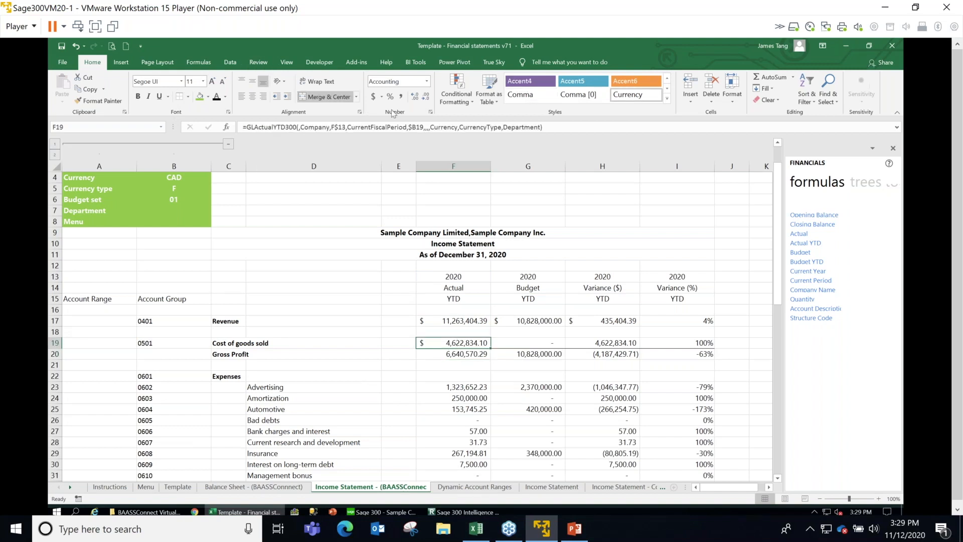
pyautogui.click(400, 96)
pyautogui.hotkey('ctrl', 'c')
pyautogui.moveTo(452, 387); pyautogui.dragTo(462, 447)
pyautogui.hotkey('ctrl', 'v')
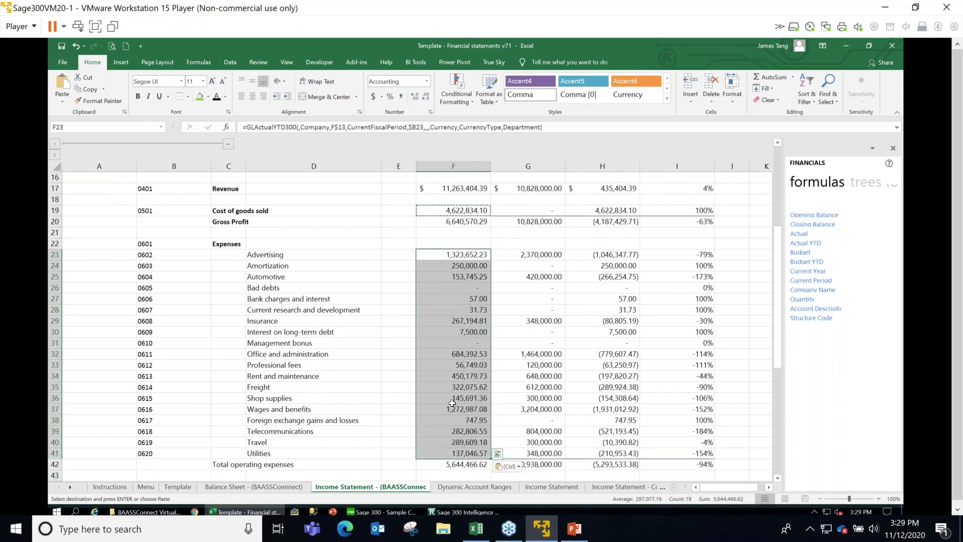
# Total the operating expenses in F42 with the formula =SUM(F23:F41).
pyautogui.scroll(-3, 450, 376)
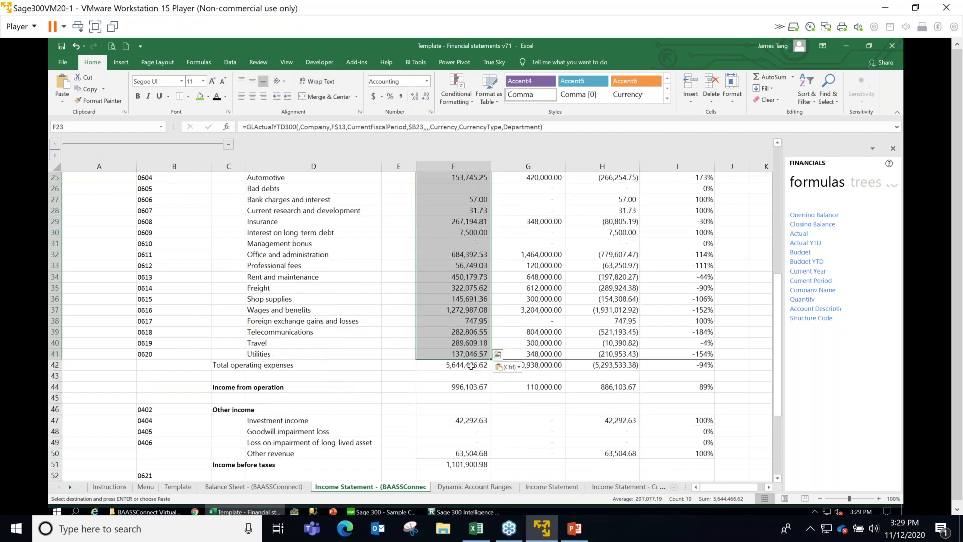
pyautogui.click(470, 366)
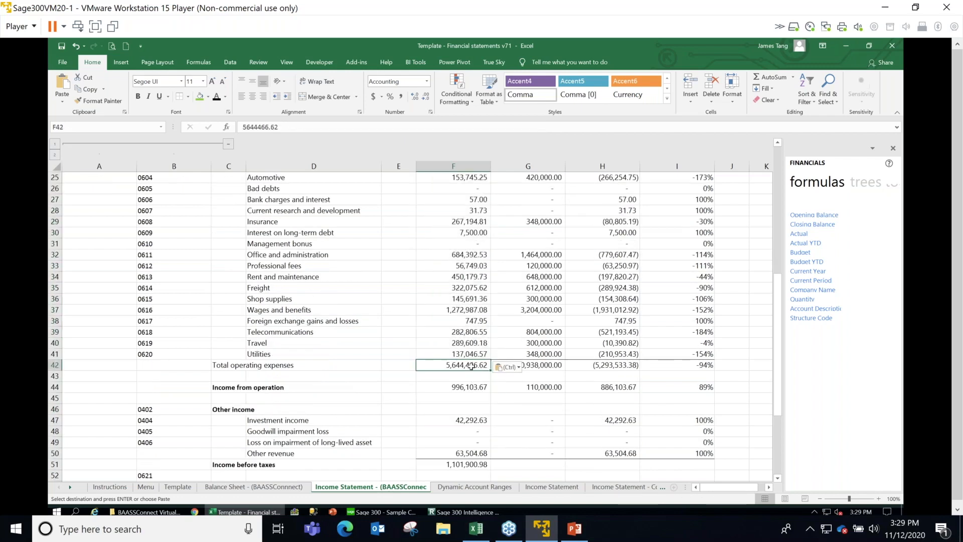
pyautogui.press('Right')
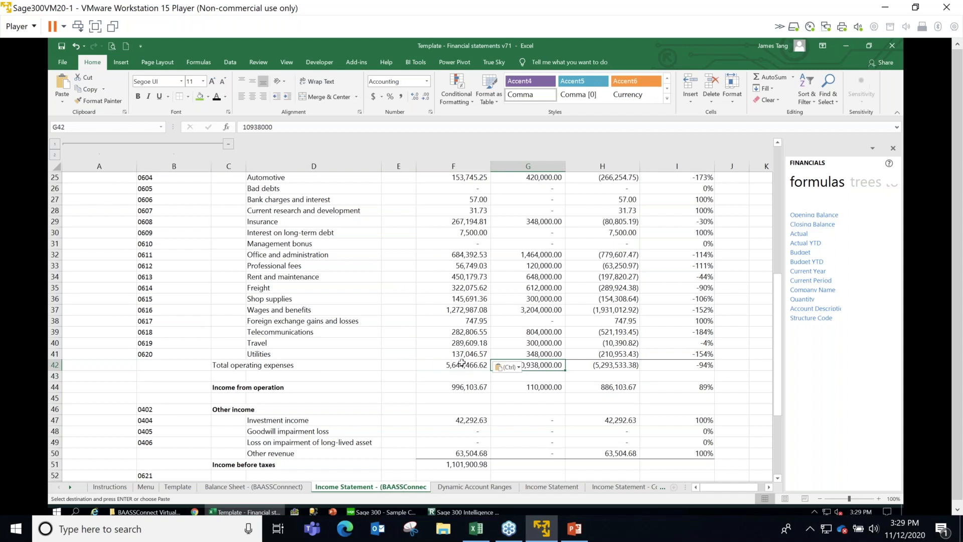
pyautogui.click(462, 363)
pyautogui.click(776, 76)
pyautogui.press('Return')
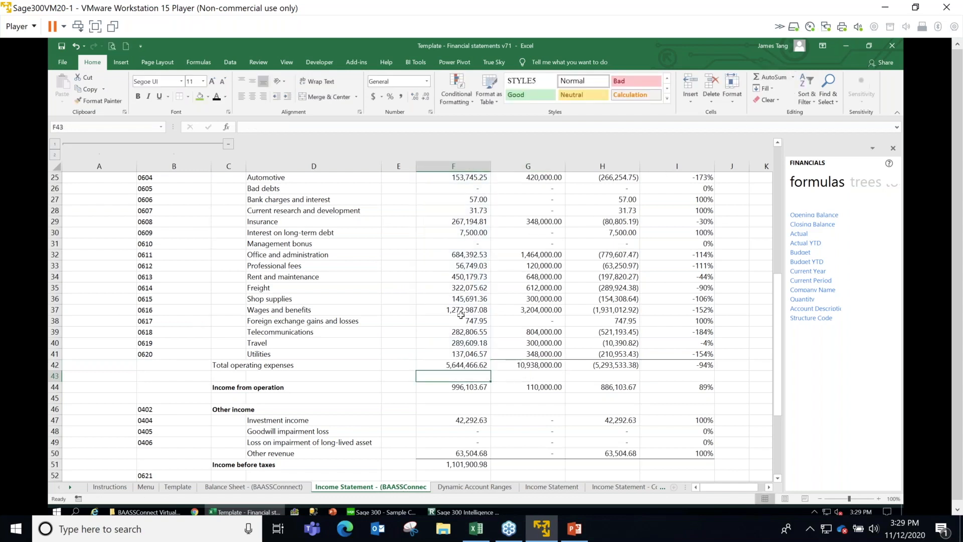
pyautogui.click(442, 363)
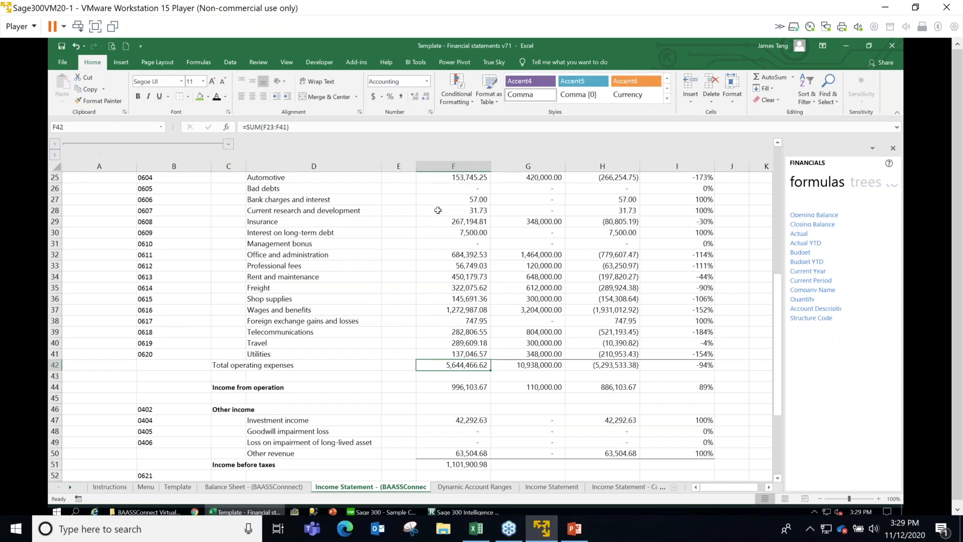
# Try to insert the Budget YTD formula in the Revenue budget cell G17, and undo the insertion.
pyautogui.scroll(5, 438, 211)
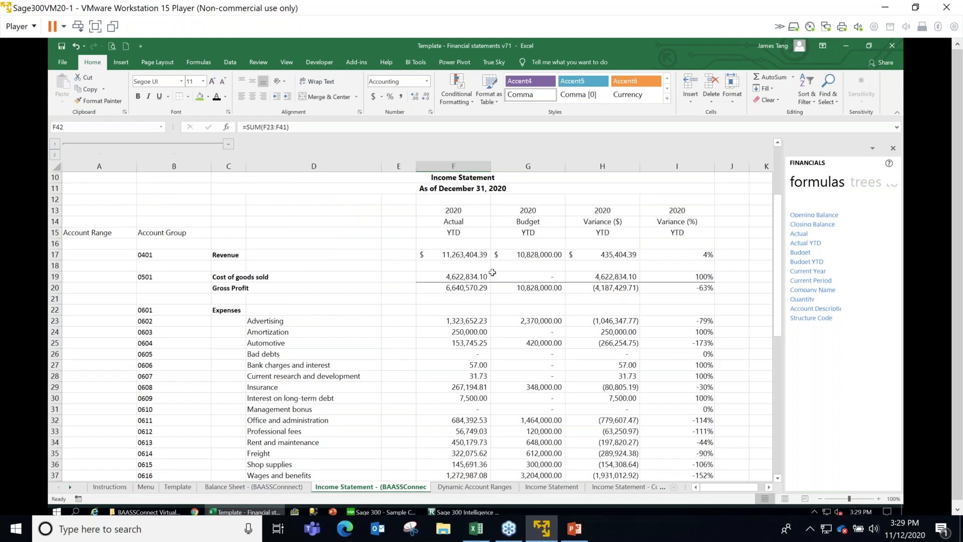
pyautogui.click(460, 256)
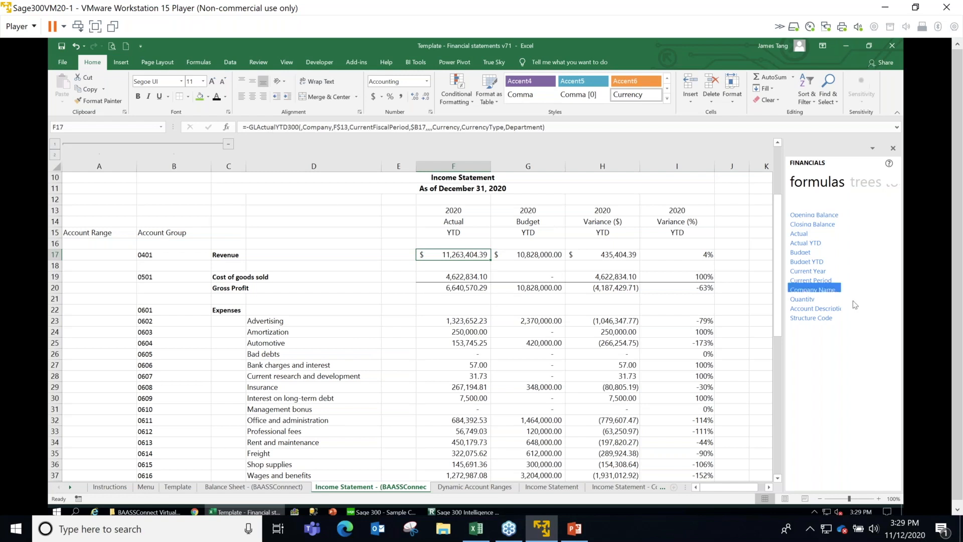
pyautogui.moveTo(825, 264); pyautogui.dragTo(542, 260)
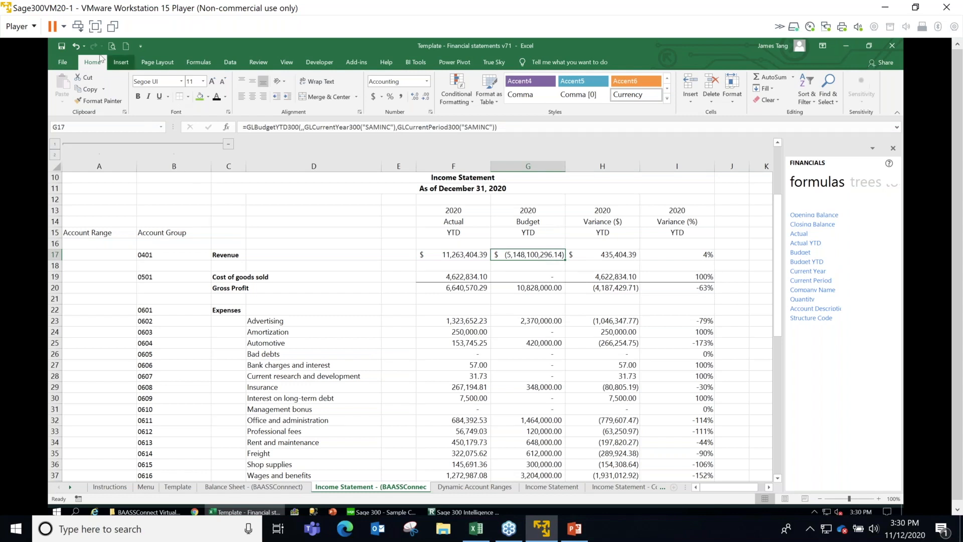
pyautogui.click(76, 46)
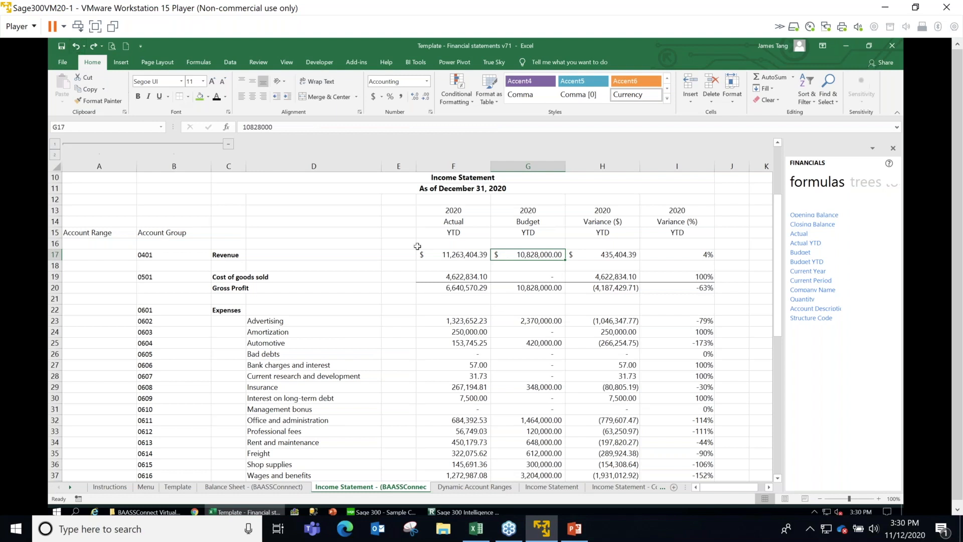
# Copy the Revenue Actual YTD formula from F17 into the Budget cell G17.
pyautogui.click(430, 255)
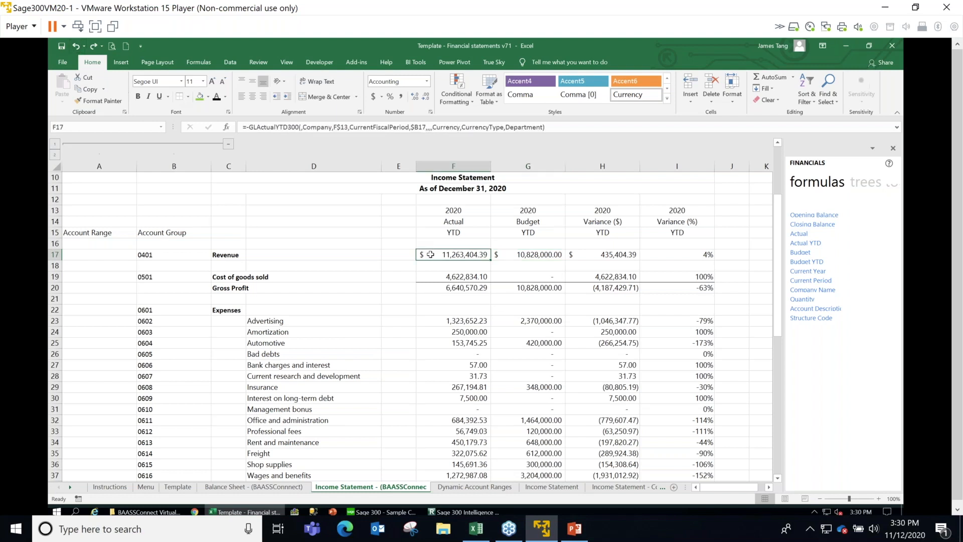
pyautogui.hotkey('ctrl', 'c')
pyautogui.press('Right')
pyautogui.hotkey('ctrl', 'v')
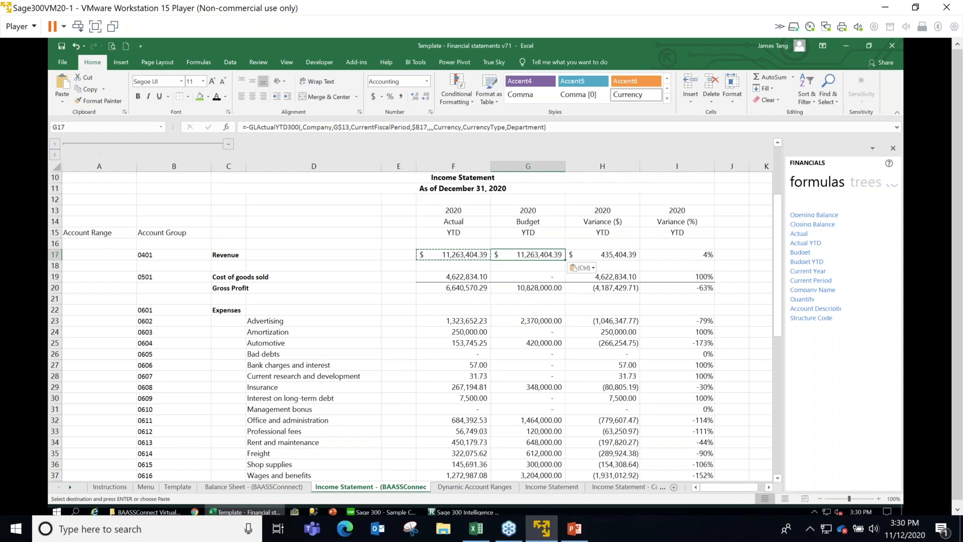
# Change the function in the G17 formula to GLBudgetYTD300, keeping the leading minus and the existing arguments.
pyautogui.press('F2')
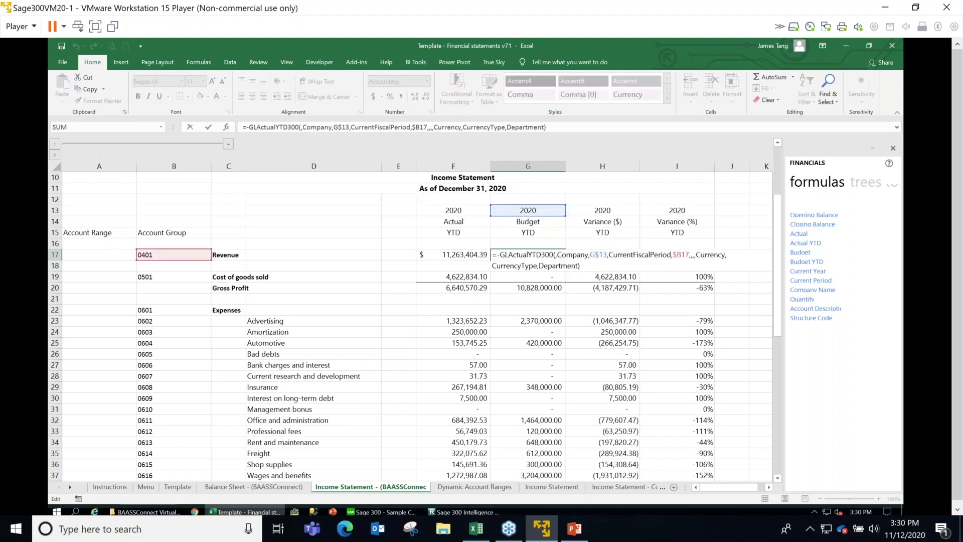
pyautogui.press('Left')
pyautogui.press('Left')
pyautogui.press('BackSpace')
pyautogui.press('BackSpace')
pyautogui.press('BackSpace')
pyautogui.press('BackSpace')
pyautogui.press('BackSpace')
pyautogui.press('BackSpace')
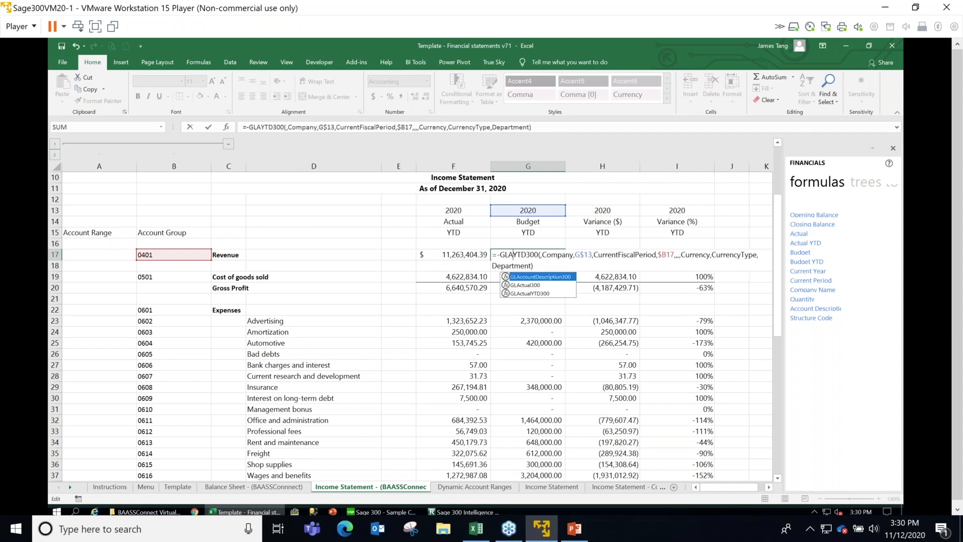
pyautogui.write('Budget')
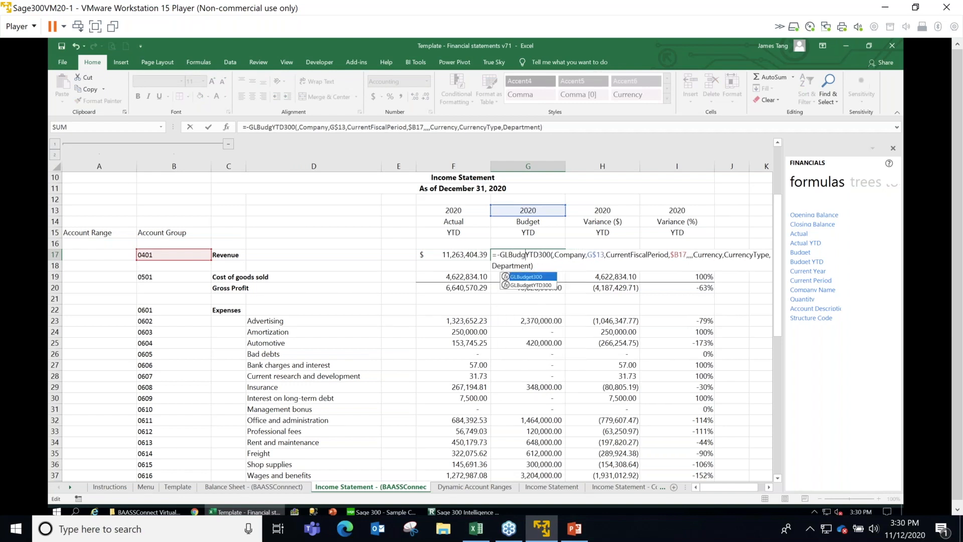
pyautogui.hotkey('ctrl', 'Return')
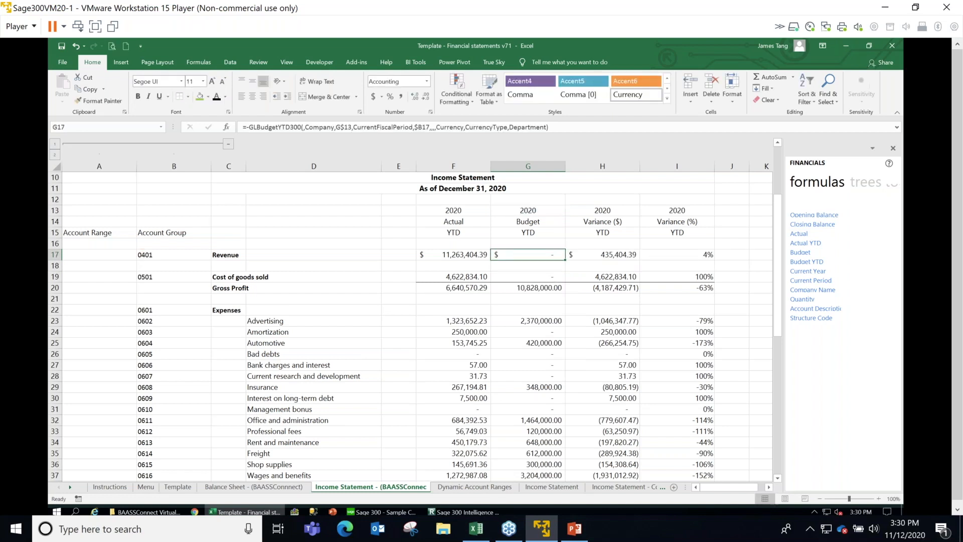
# Insert 01 as the budget set code argument ahead of $B17 in the Revenue budget formula in G17.
pyautogui.click(226, 128)
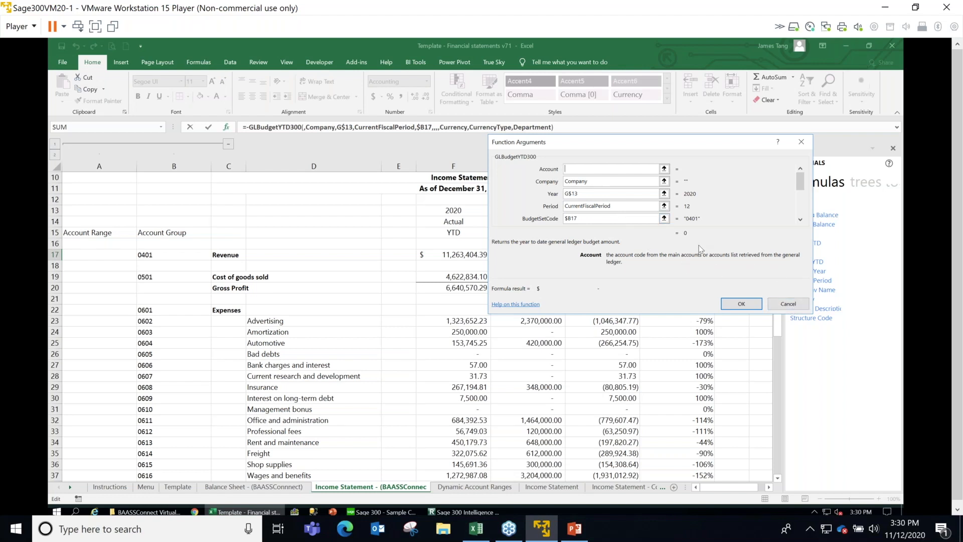
pyautogui.click(545, 219)
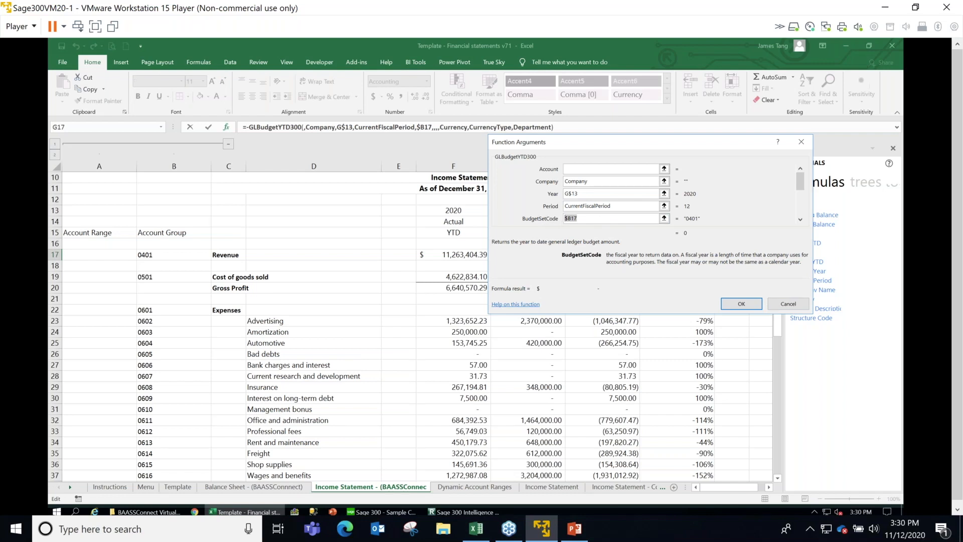
pyautogui.click(789, 304)
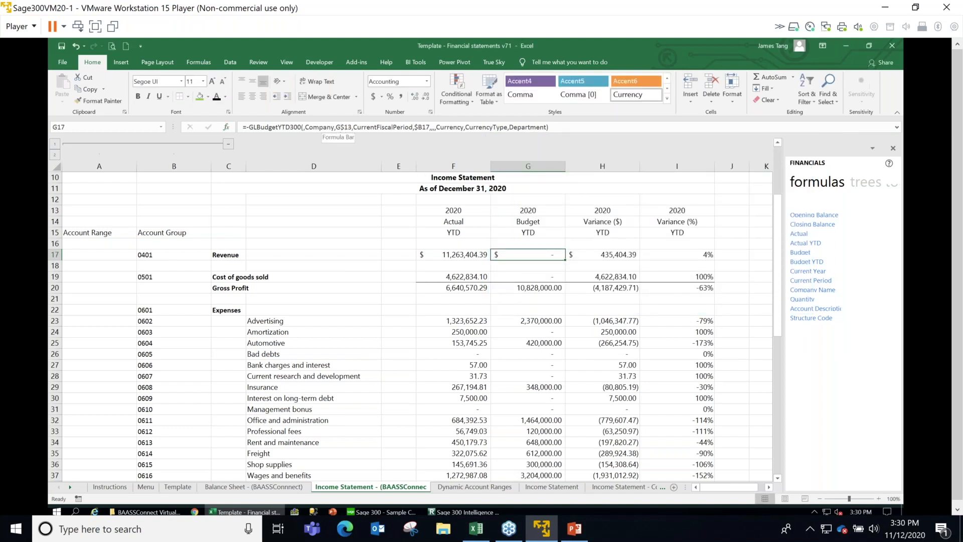
pyautogui.click(411, 127)
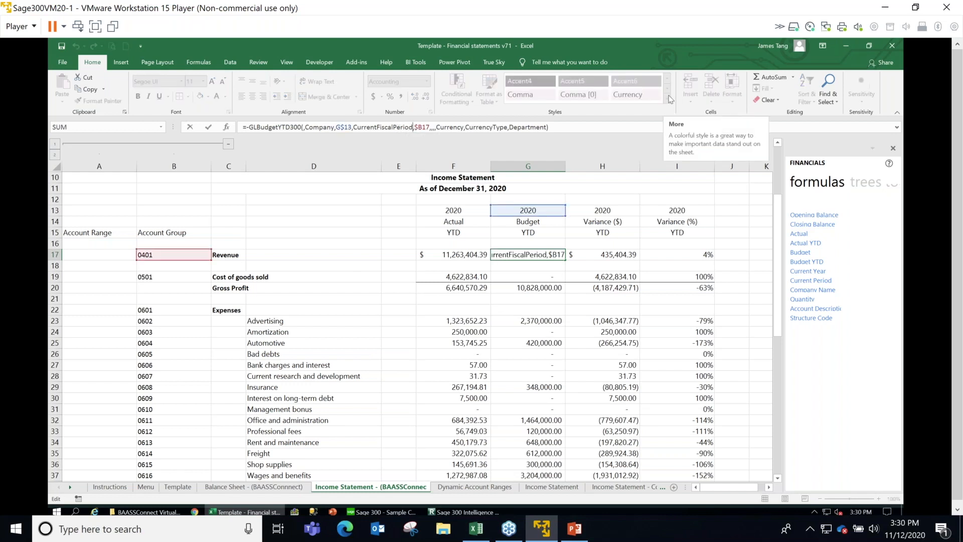
pyautogui.write(',')
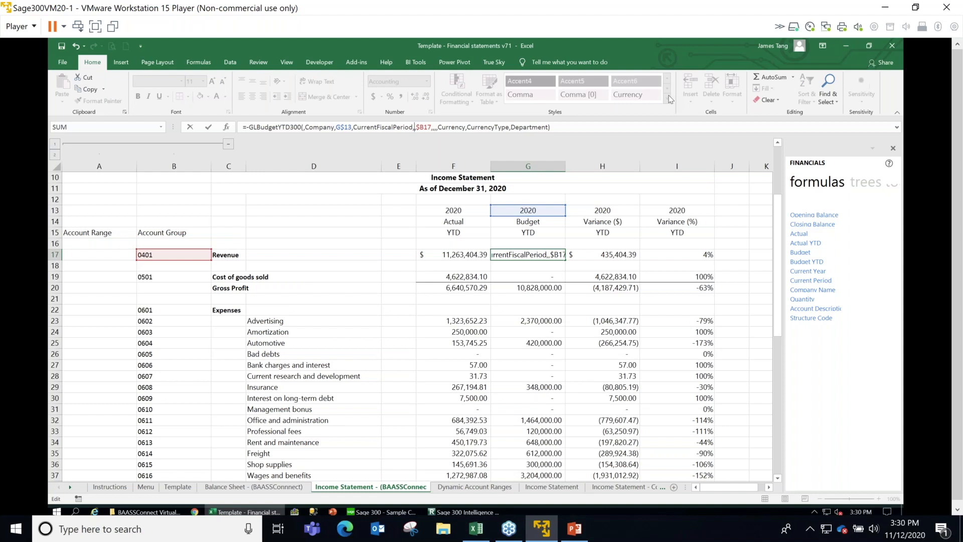
pyautogui.write('01')
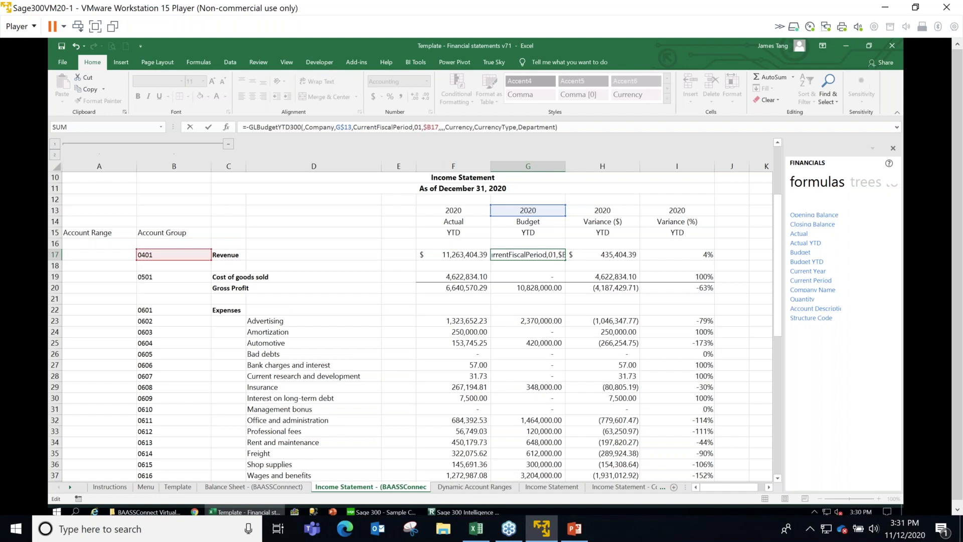
pyautogui.press('Return')
pyautogui.press('Up')
pyautogui.press('F2')
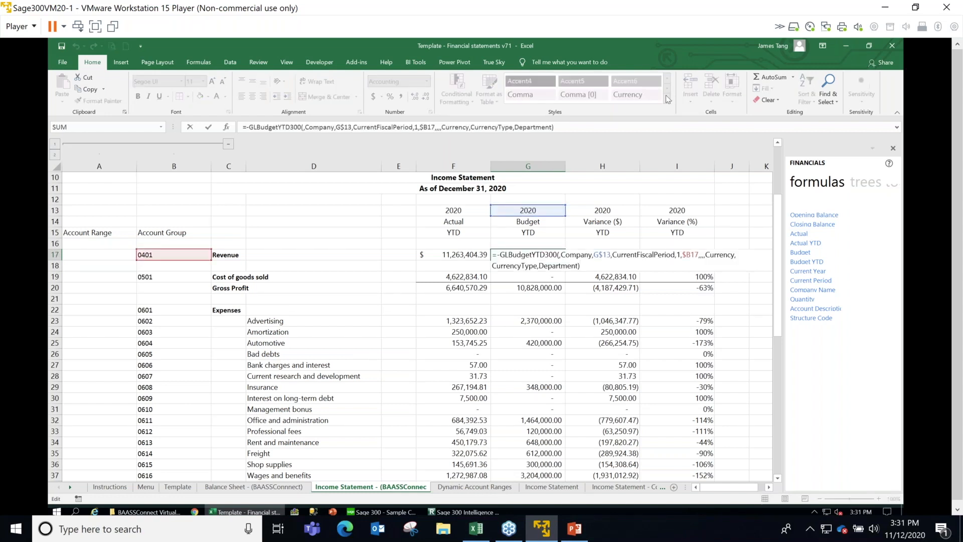
pyautogui.hotkey('ctrl', 'Return')
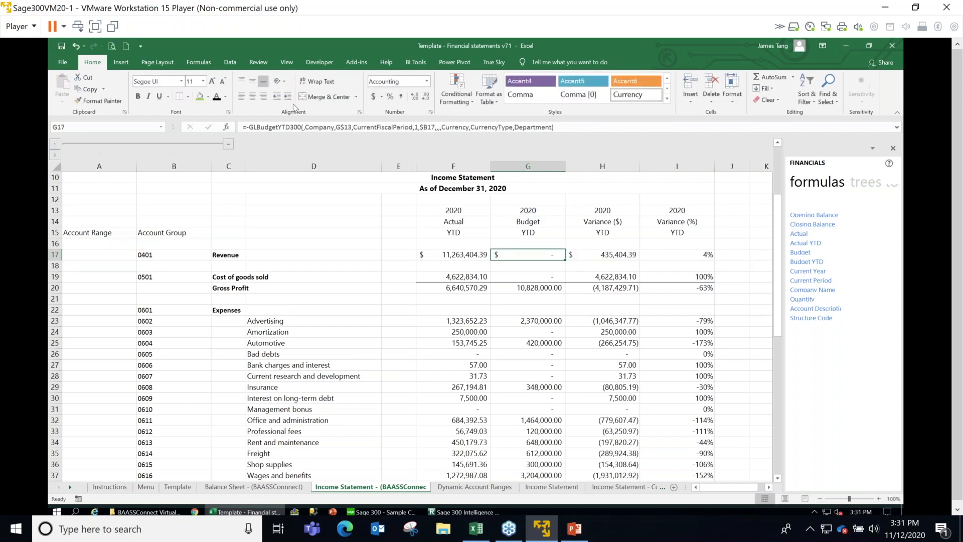
# Set the BudgetSetCode argument of the G17 formula to the text value "'01".
pyautogui.click(228, 128)
pyautogui.click(619, 219)
pyautogui.press('BackSpace')
pyautogui.write('"01"')
pyautogui.press('Return')
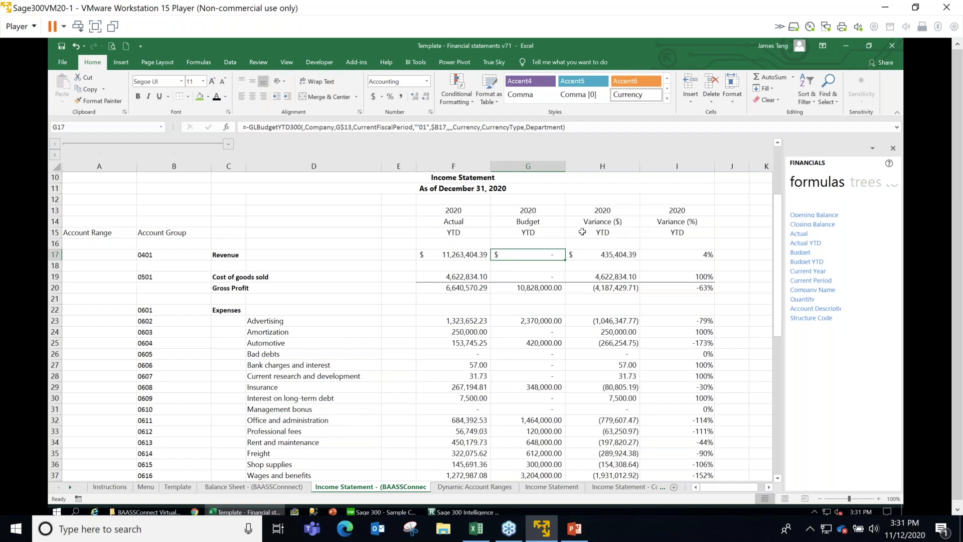
# Shorten the budget set code in the G17 formula to the text value "1".
pyautogui.doubleClick(525, 262)
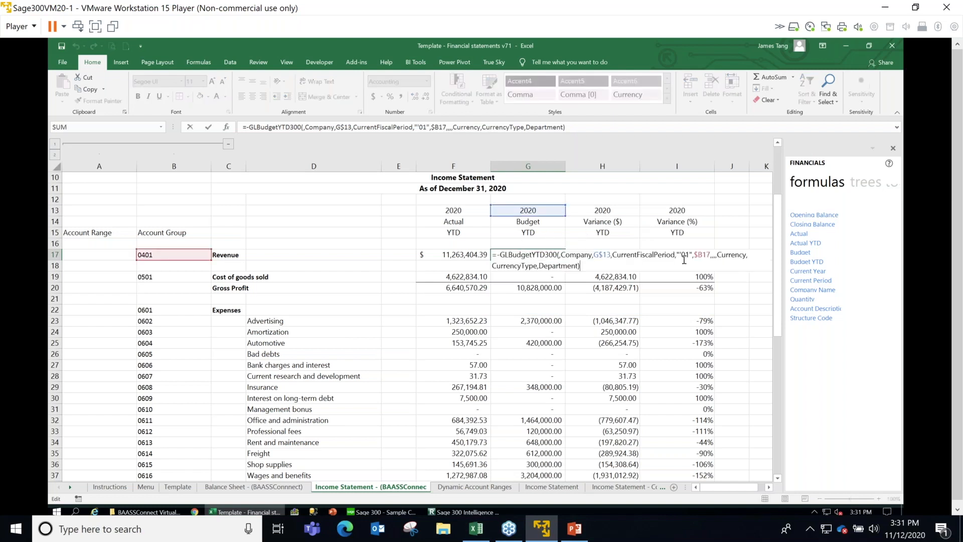
pyautogui.click(692, 256)
pyautogui.press('BackSpace')
pyautogui.press('Delete')
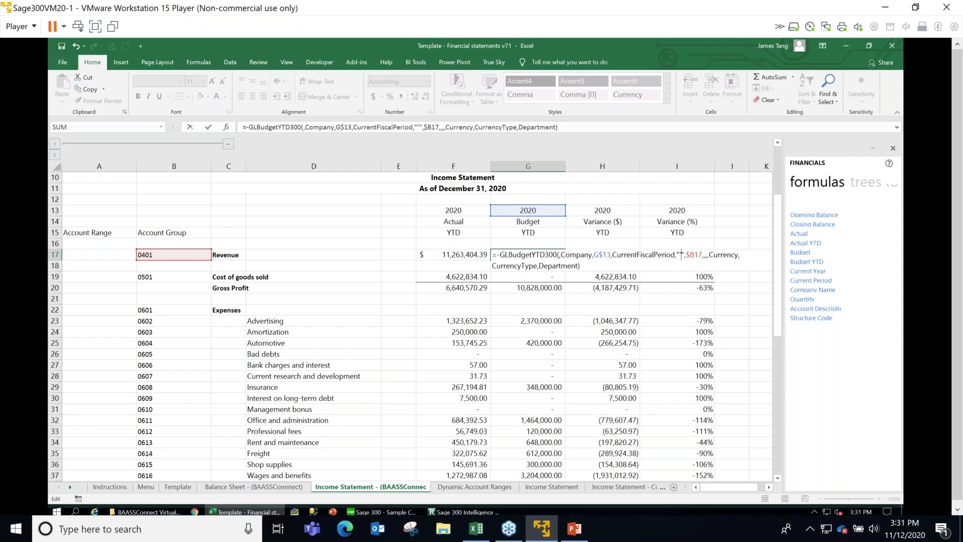
pyautogui.press('Return')
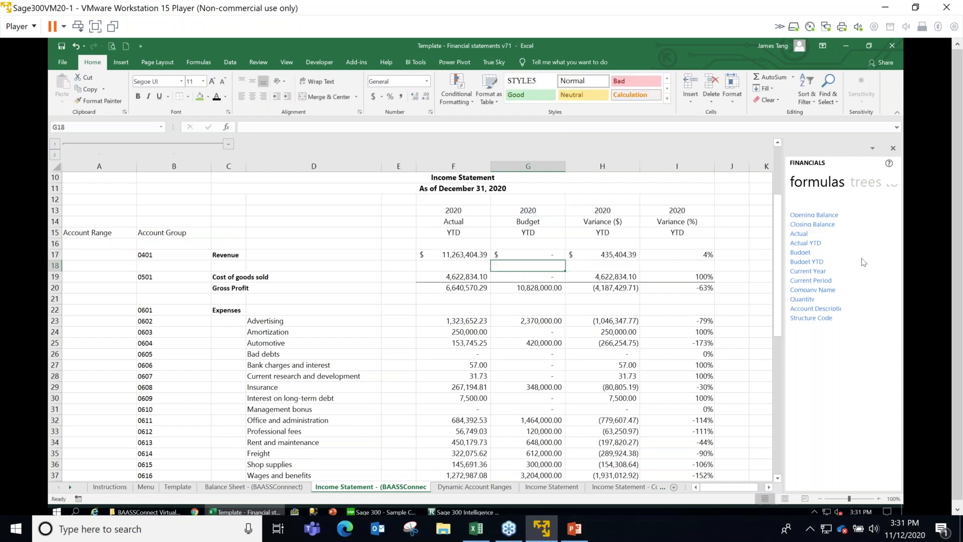
# Replace the BudgetSetCode argument of the G17 formula with the unquoted number 1.
pyautogui.click(533, 256)
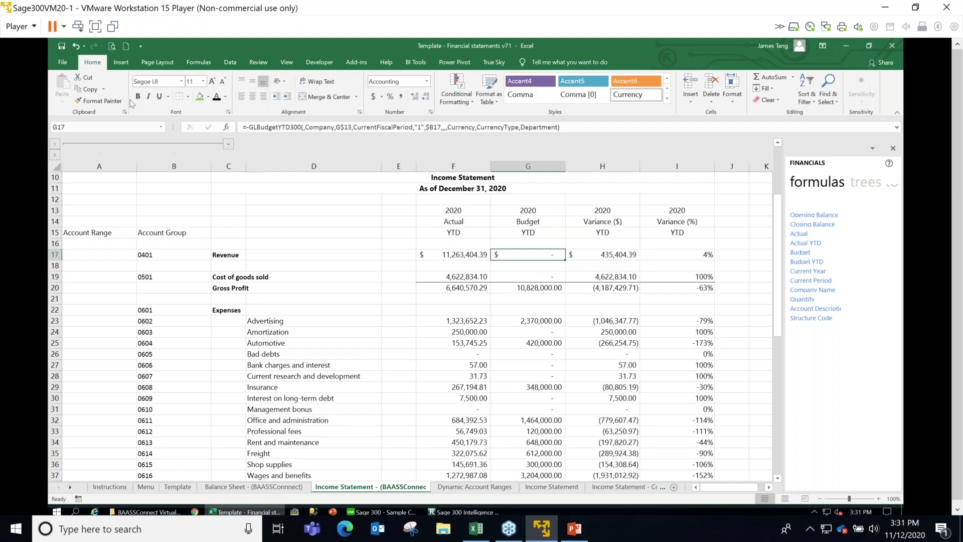
pyautogui.press('F2')
pyautogui.click(227, 127)
pyautogui.click(583, 219)
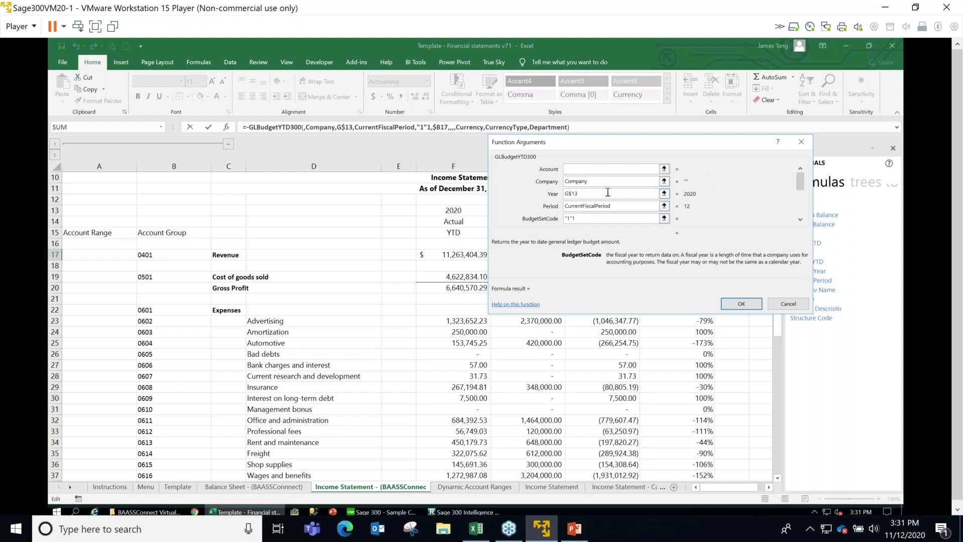
pyautogui.moveTo(801, 187); pyautogui.dragTo(801, 201)
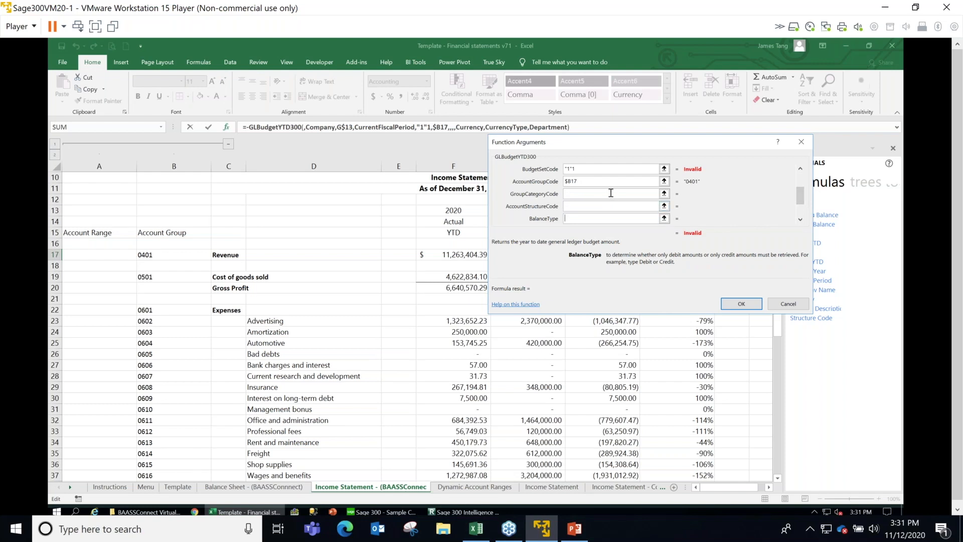
pyautogui.click(586, 169)
pyautogui.press('BackSpace')
pyautogui.press('BackSpace')
pyautogui.press('BackSpace')
pyautogui.press('BackSpace')
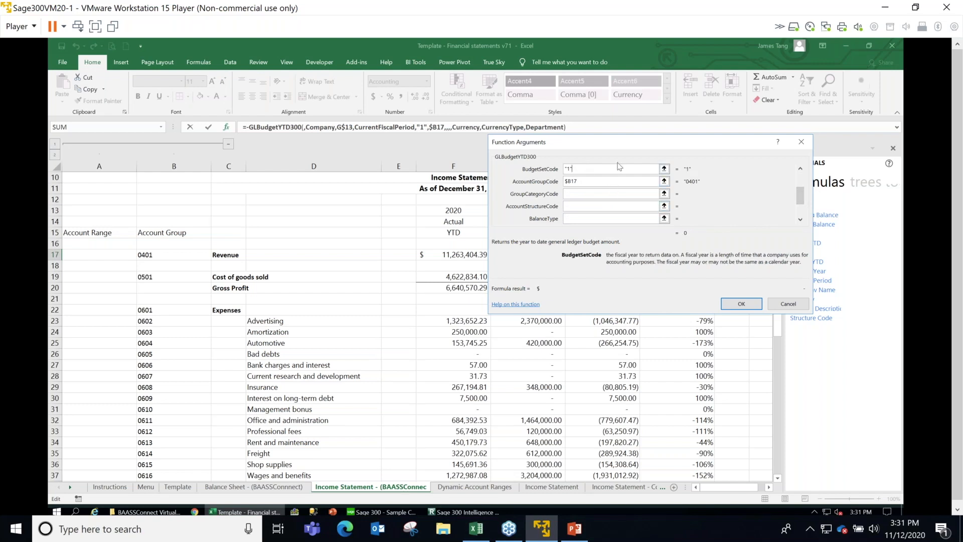
pyautogui.write('1')
pyautogui.press('Tab')
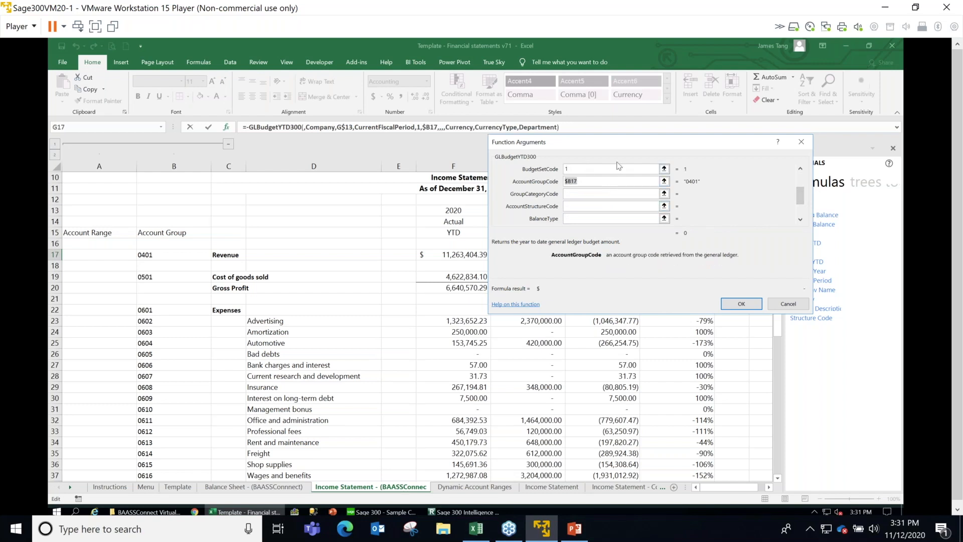
# Review the other GLBudgetYTD300 arguments in G17, from Company through ReportTreeUnit, and accept the formula.
pyautogui.press('Tab')
pyautogui.press('Tab')
pyautogui.press('Tab')
pyautogui.press('Tab')
pyautogui.press('Tab')
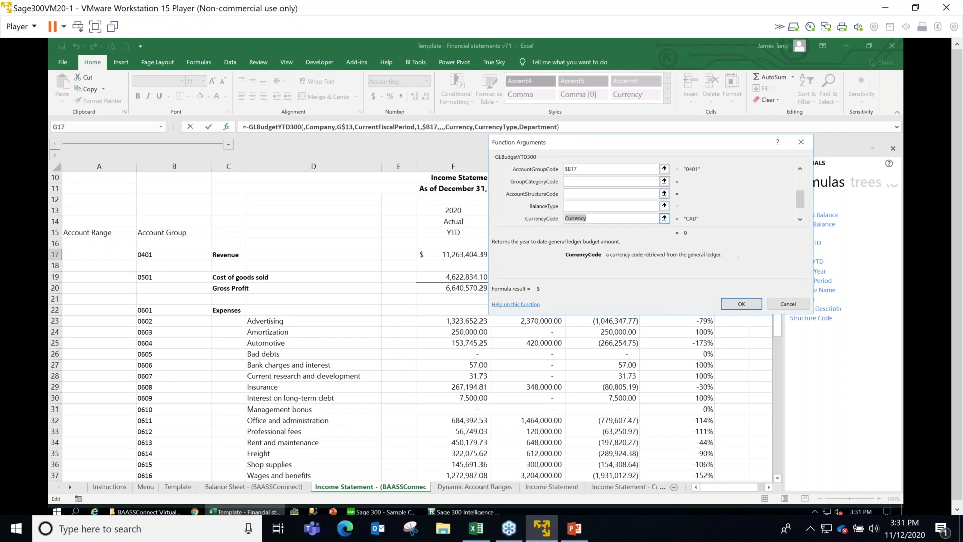
pyautogui.press('Tab')
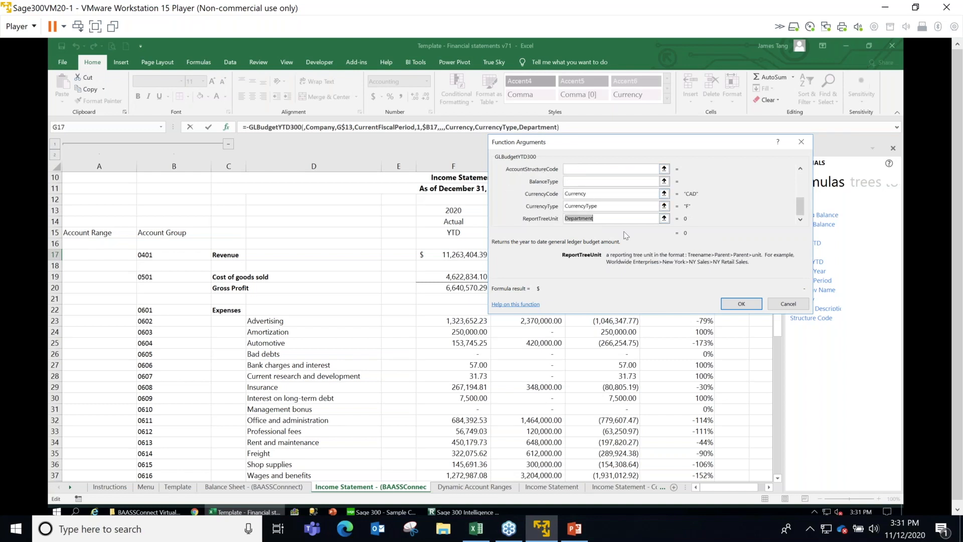
pyautogui.scroll(1, 627, 229)
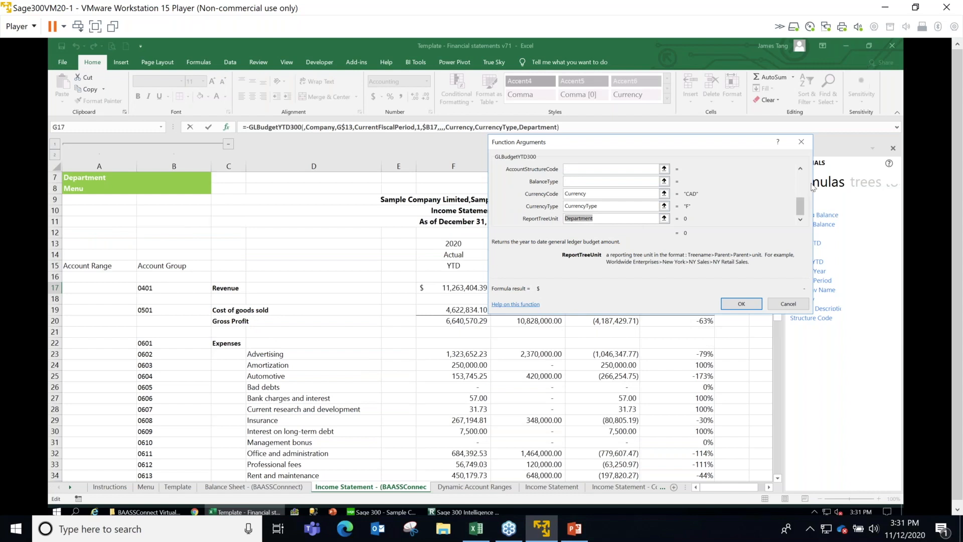
pyautogui.click(798, 171)
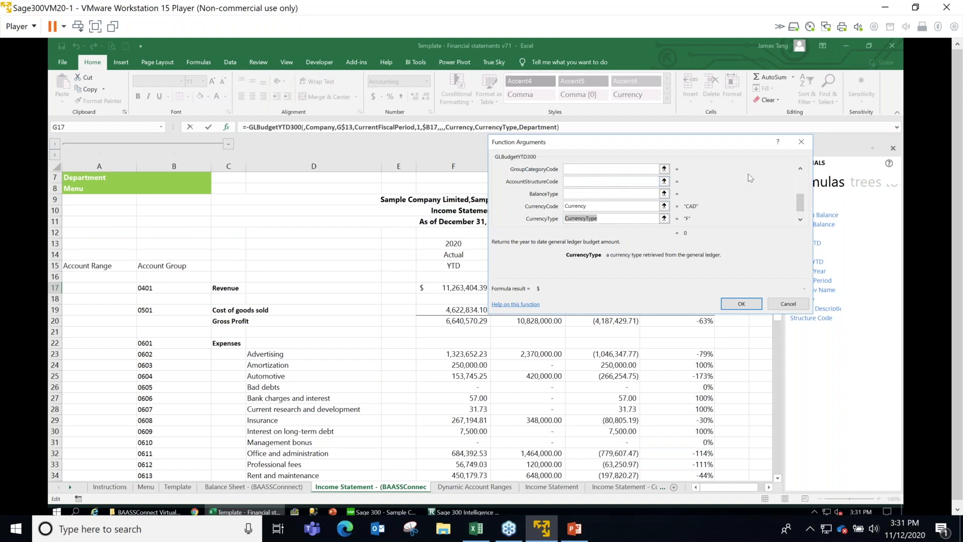
pyautogui.click(800, 169)
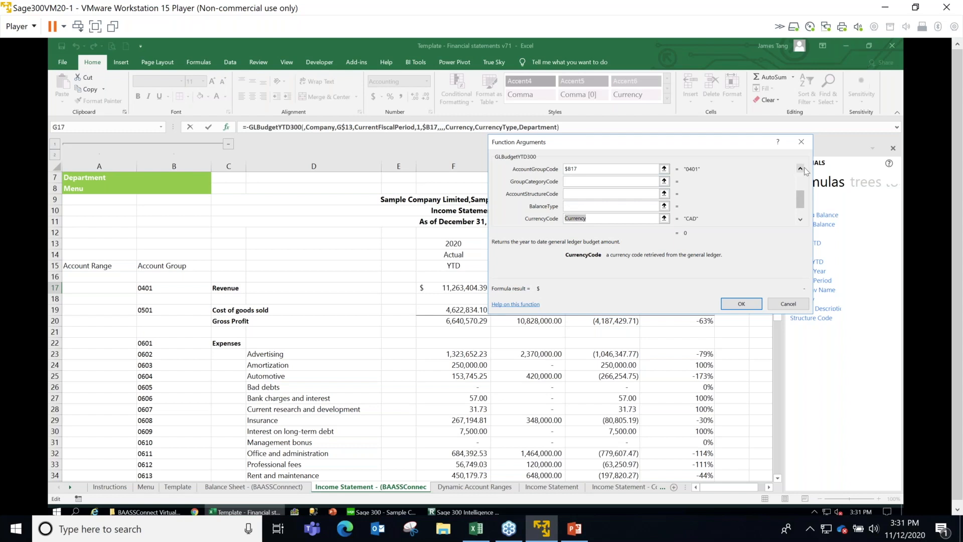
pyautogui.click(800, 169)
pyautogui.click(801, 169)
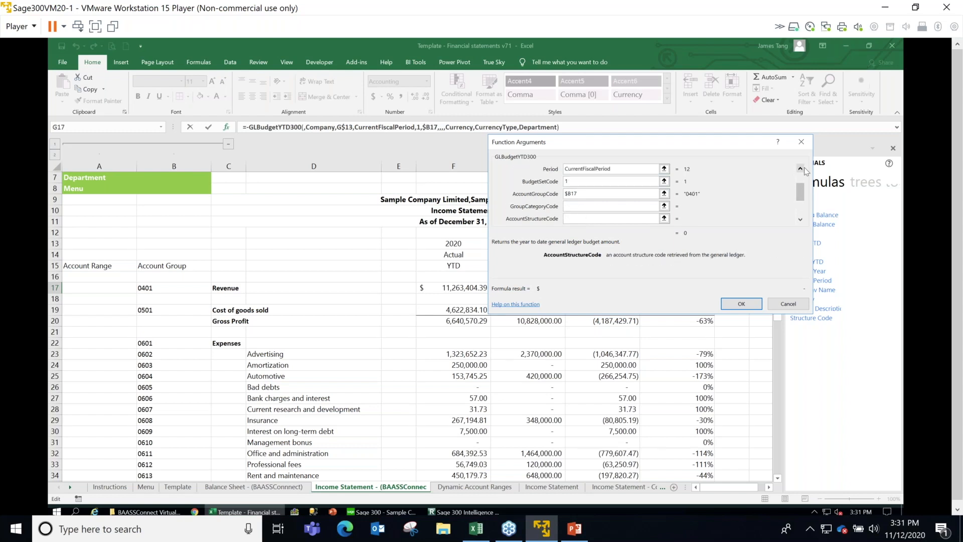
pyautogui.click(800, 169)
pyautogui.click(801, 169)
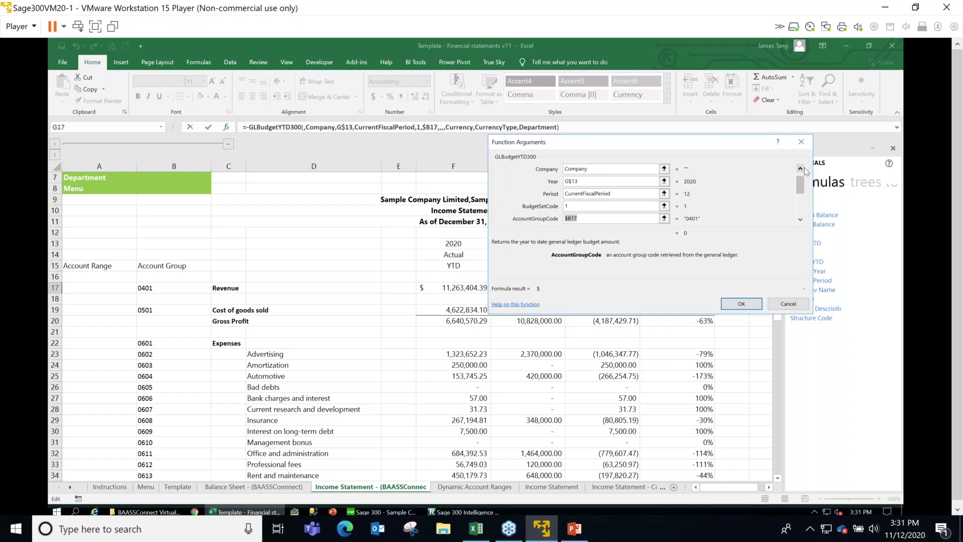
pyautogui.click(741, 304)
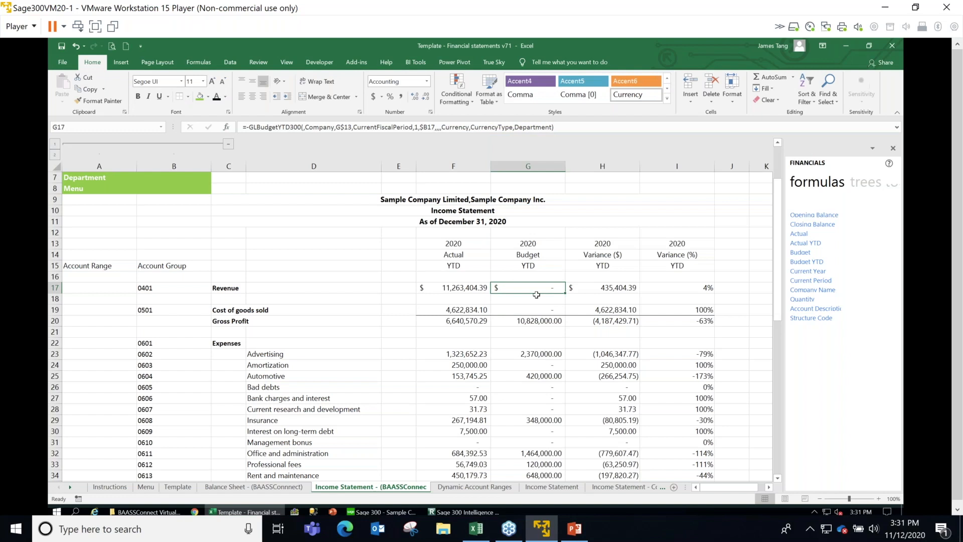
# Copy the Gross Profit Actual YTD cell F20 into the Budget cell G20.
pyautogui.click(533, 321)
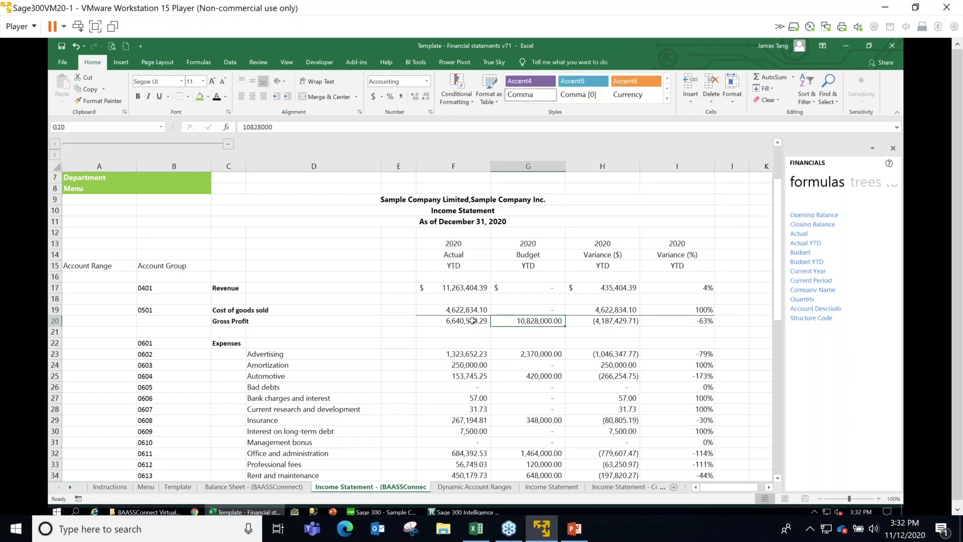
pyautogui.click(472, 320)
pyautogui.hotkey('ctrl', 'c')
pyautogui.click(529, 321)
pyautogui.hotkey('ctrl', 'v')
# Replace the Revenue budget formula in G17 with a fresh Budget YTD formula from the Financials list.
pyautogui.press('Up')
pyautogui.press('Up')
pyautogui.press('Up')
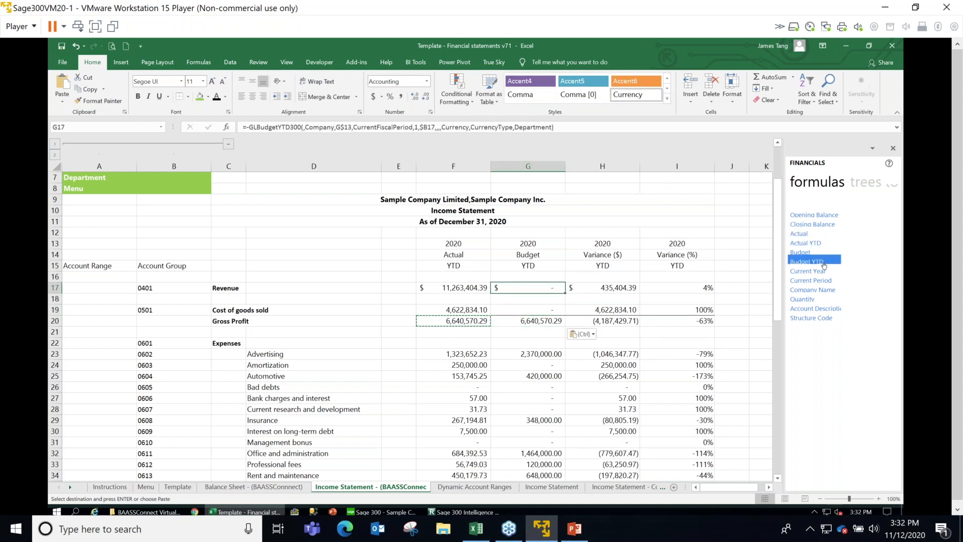
pyautogui.moveTo(807, 262); pyautogui.dragTo(527, 288)
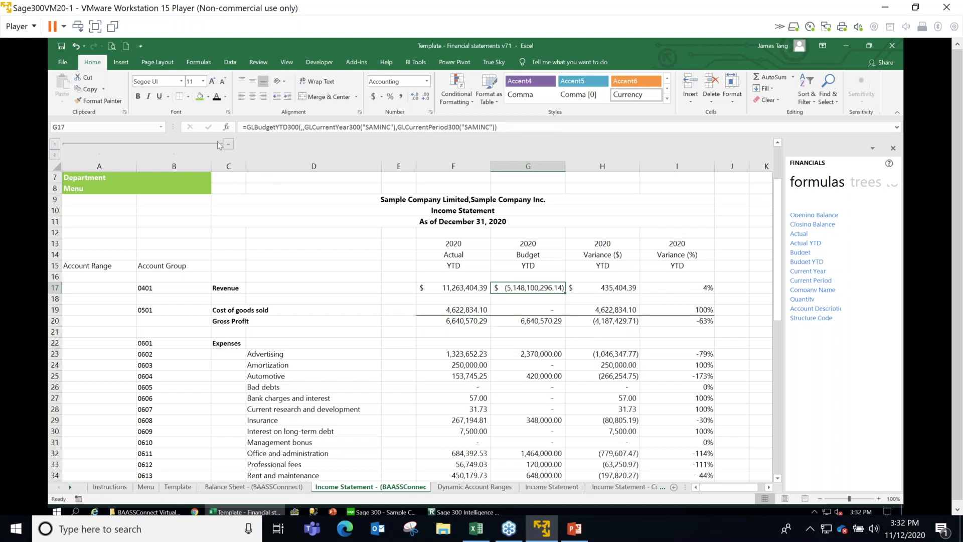
# Set the Company argument of the G17 formula to the Company range name and the Year argument to F$13.
pyautogui.click(224, 129)
pyautogui.click(645, 183)
pyautogui.write('Co')
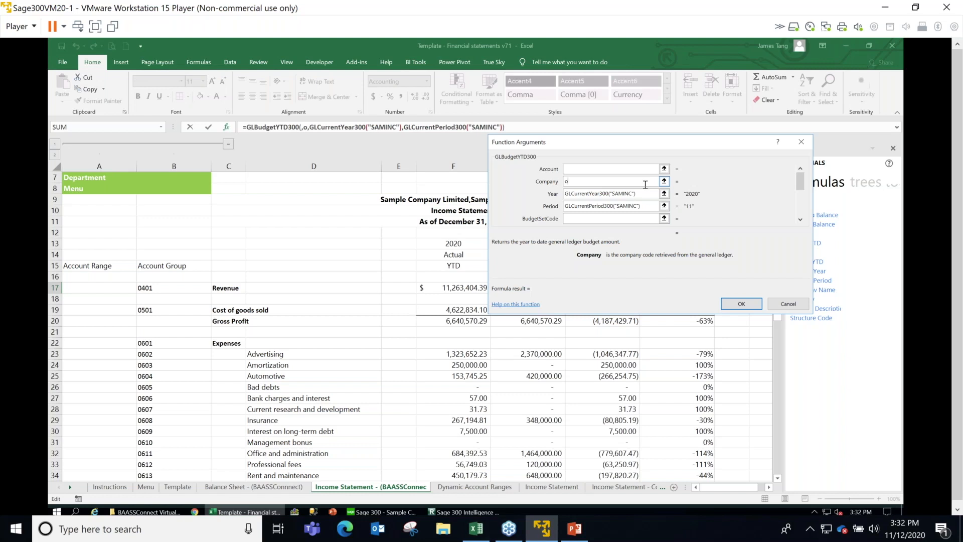
pyautogui.write('mpany')
pyautogui.press('Tab')
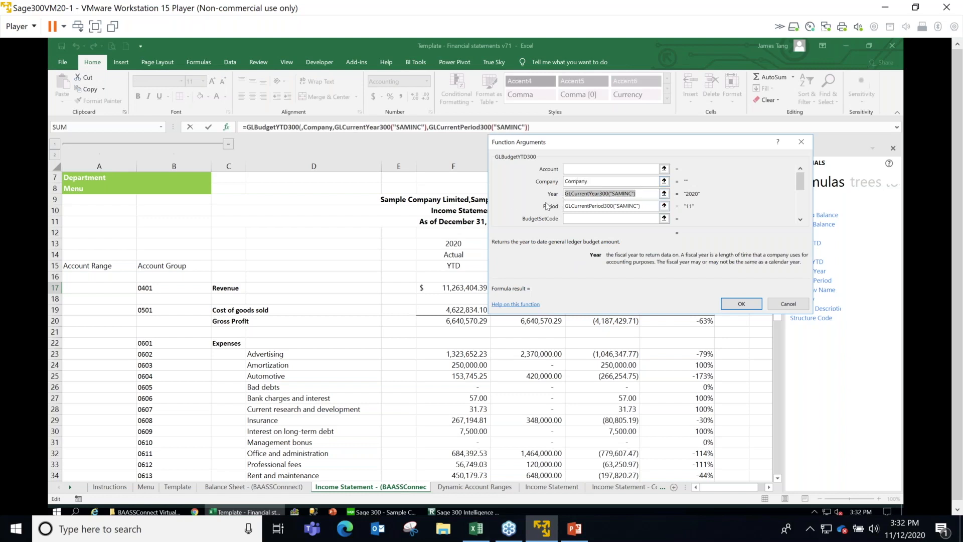
pyautogui.click(450, 244)
pyautogui.press('F4')
pyautogui.press('F4')
pyautogui.press('F4')
pyautogui.press('F4')
pyautogui.press('F4')
pyautogui.press('F4')
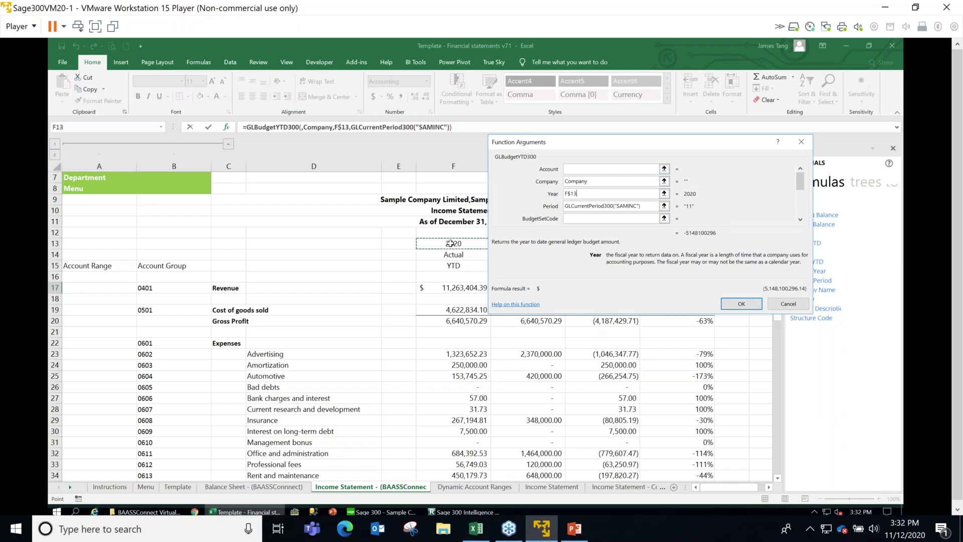
pyautogui.press('Return')
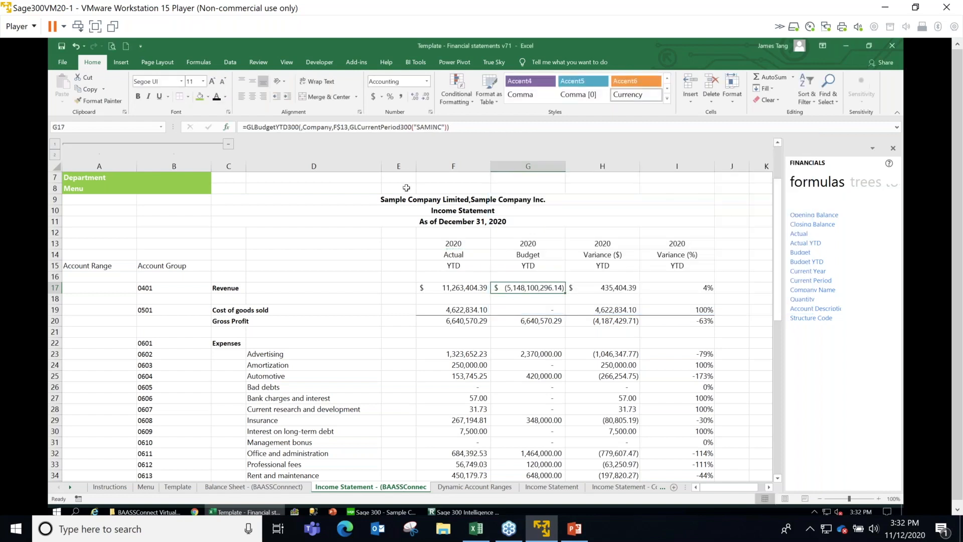
# Set the Period argument of the G17 Budget YTD formula to the CurrentFiscalPeriod range name.
pyautogui.click(226, 128)
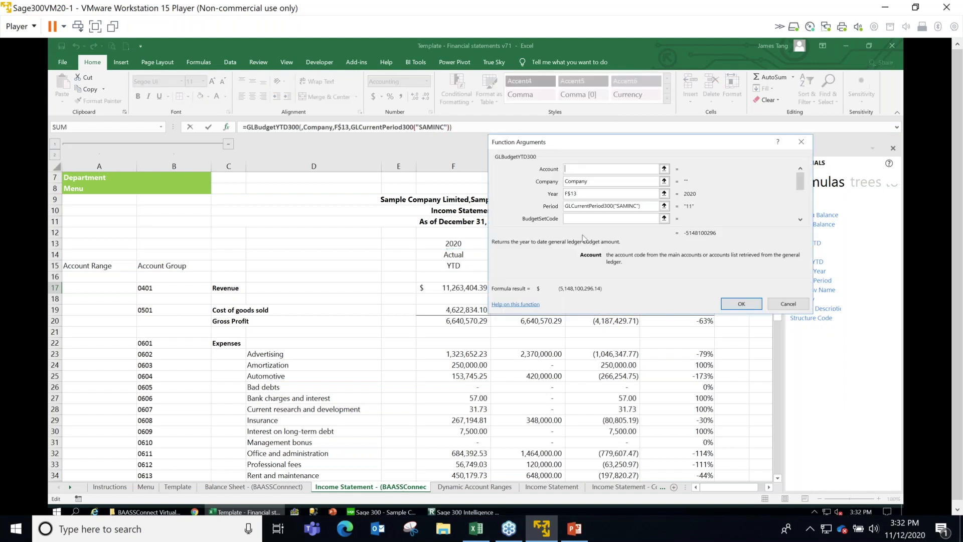
pyautogui.click(645, 208)
pyautogui.press('BackSpace')
pyautogui.press('BackSpace')
pyautogui.press('BackSpace')
pyautogui.press('BackSpace')
pyautogui.press('BackSpace')
pyautogui.press('BackSpace')
pyautogui.press('BackSpace')
pyautogui.press('BackSpace')
pyautogui.press('BackSpace')
pyautogui.press('BackSpace')
pyautogui.press('BackSpace')
pyautogui.press('BackSpace')
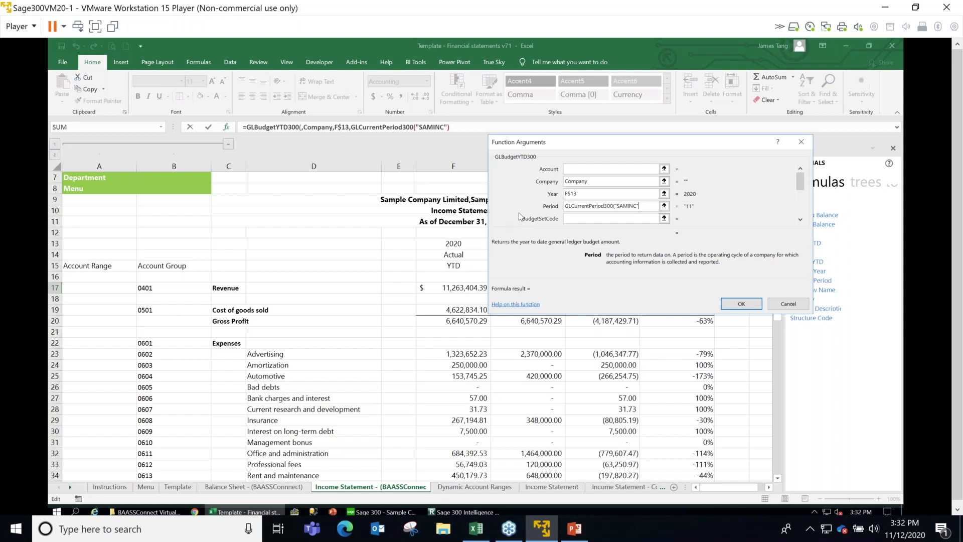
pyautogui.press('BackSpace')
pyautogui.press('BackSpace')
pyautogui.press('BackSpace')
pyautogui.press('BackSpace')
pyautogui.press('BackSpace')
pyautogui.press('BackSpace')
pyautogui.press('BackSpace')
pyautogui.press('BackSpace')
pyautogui.press('BackSpace')
pyautogui.press('BackSpace')
pyautogui.press('BackSpace')
pyautogui.press('BackSpace')
pyautogui.press('BackSpace')
pyautogui.press('BackSpace')
pyautogui.press('BackSpace')
pyautogui.press('BackSpace')
pyautogui.write('currentFislcaPer')
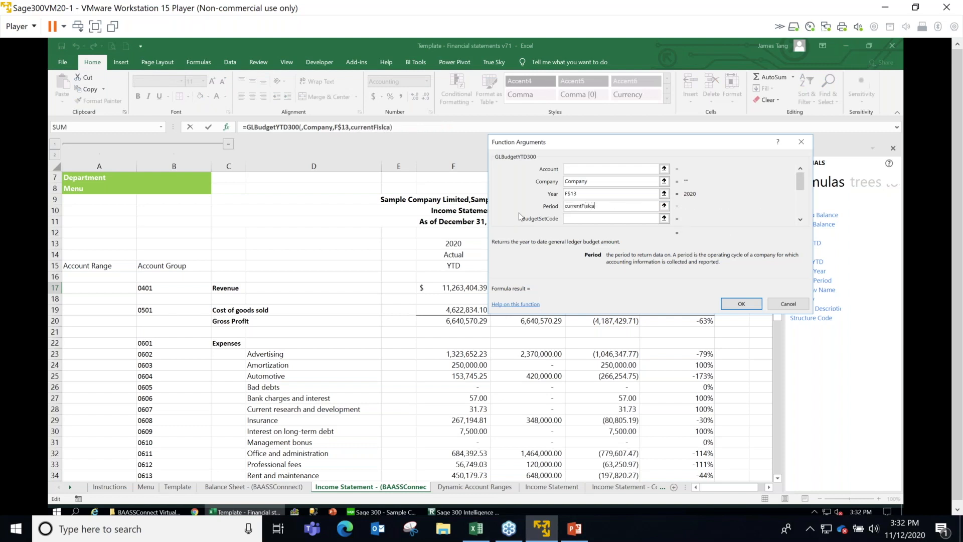
pyautogui.press('BackSpace')
pyautogui.press('BackSpace')
pyautogui.press('BackSpace')
pyautogui.press('BackSpace')
pyautogui.press('BackSpace')
pyautogui.press('BackSpace')
pyautogui.write('calPeriod')
pyautogui.press('Tab')
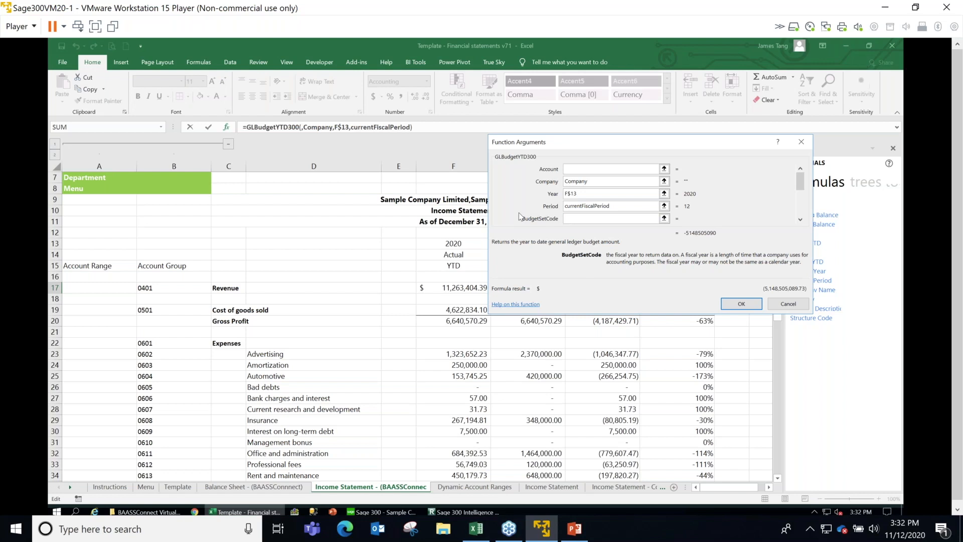
# Set the BudgetSetCode argument to BudgetSet and the AccountGroupCode argument to $B17 with only the column locked.
pyautogui.write('BudgetSet')
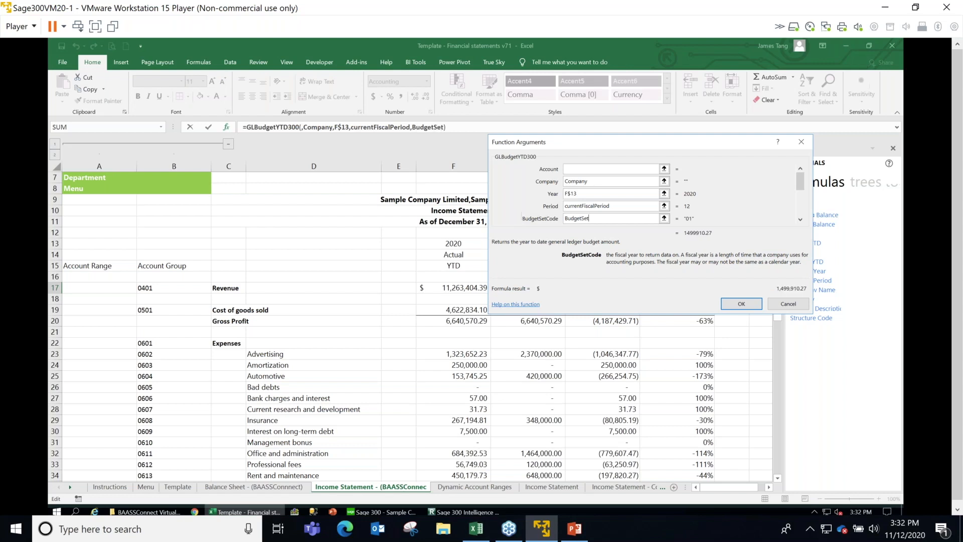
pyautogui.moveTo(800, 182); pyautogui.dragTo(799, 189)
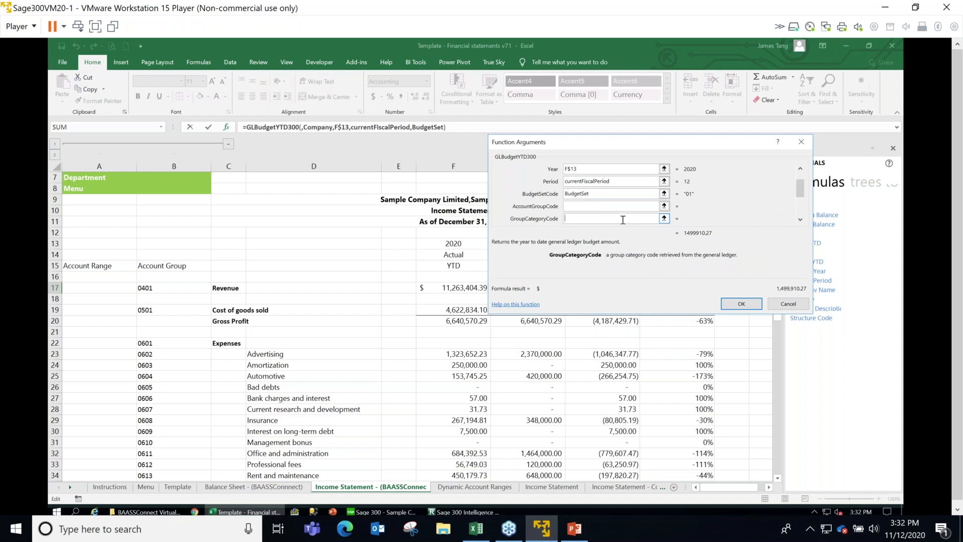
pyautogui.click(621, 207)
pyautogui.click(170, 284)
pyautogui.press('F4')
pyautogui.press('F4')
pyautogui.press('F4')
pyautogui.scroll(-2, 806, 216)
# Set CurrencyCode to Currency, CurrencyType to CurrencyType and ReportTreeUnit to Department, and accept the G17 formula.
pyautogui.click(571, 206)
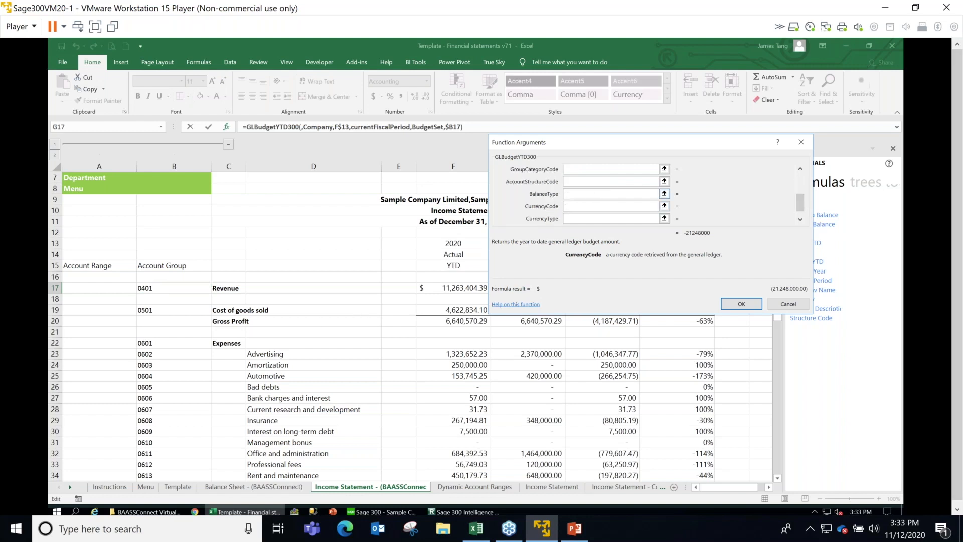
pyautogui.write('Currency')
pyautogui.press('Tab')
pyautogui.write('CurrencyType')
pyautogui.press('Tab')
pyautogui.write('Department')
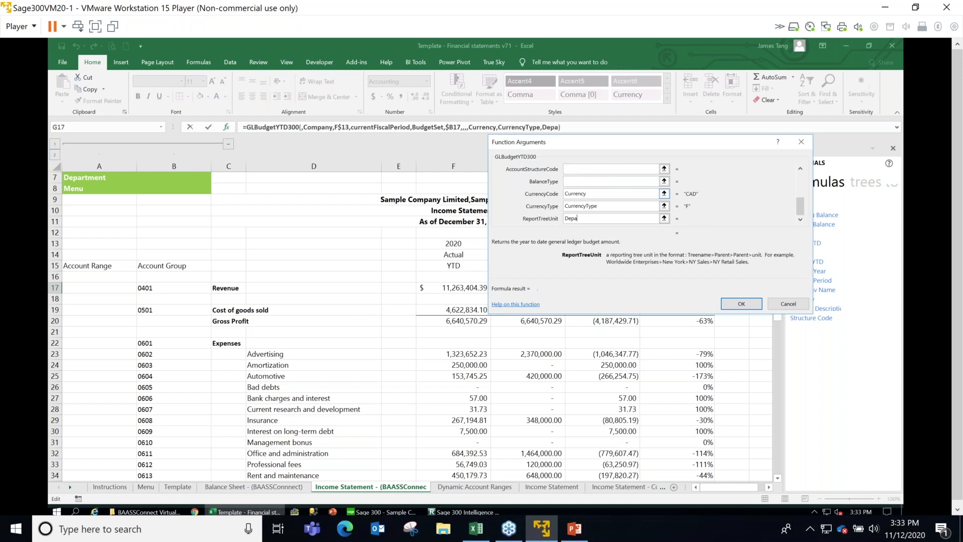
pyautogui.click(755, 308)
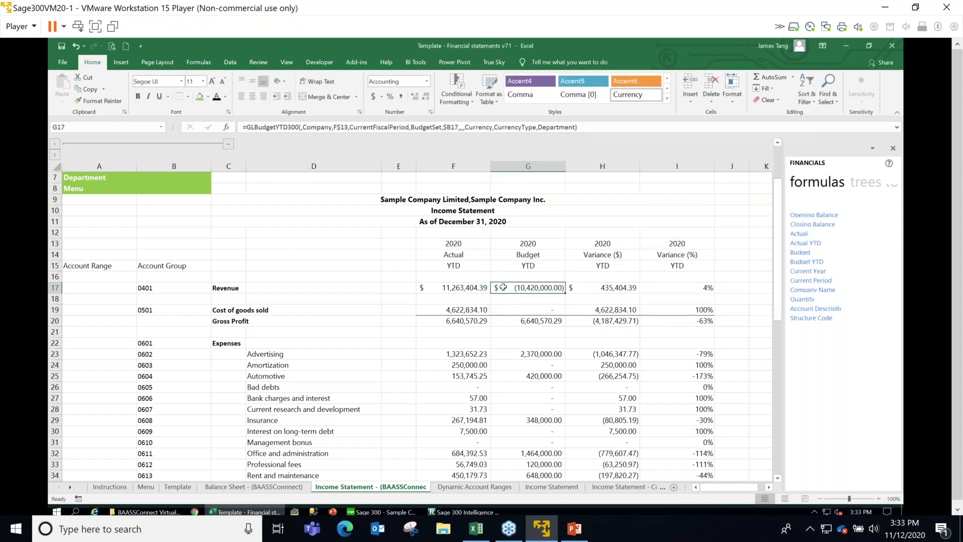
# Reverse the sign of the Revenue budget in G17 by putting a minus before GLBudgetYTD300.
pyautogui.doubleClick(560, 288)
pyautogui.press('Left')
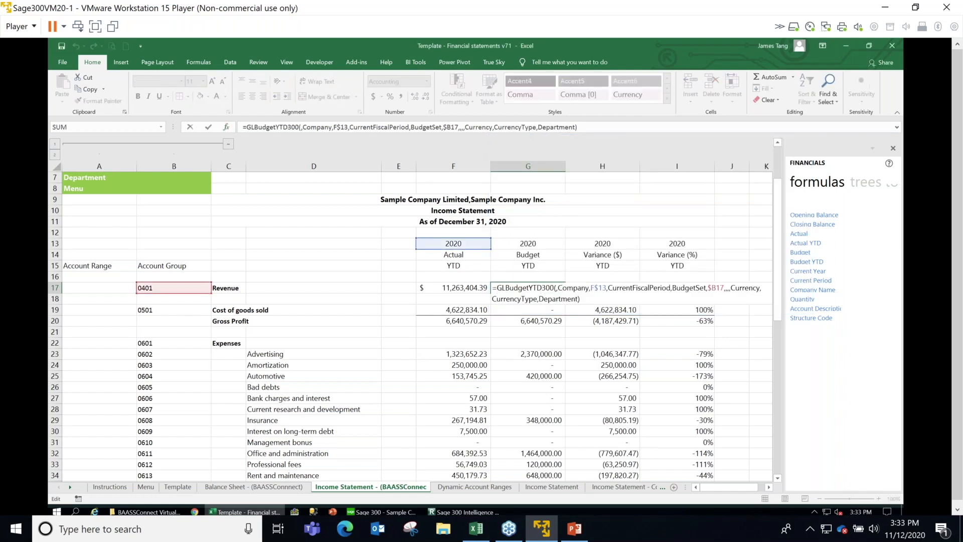
pyautogui.write('-')
pyautogui.press('Return')
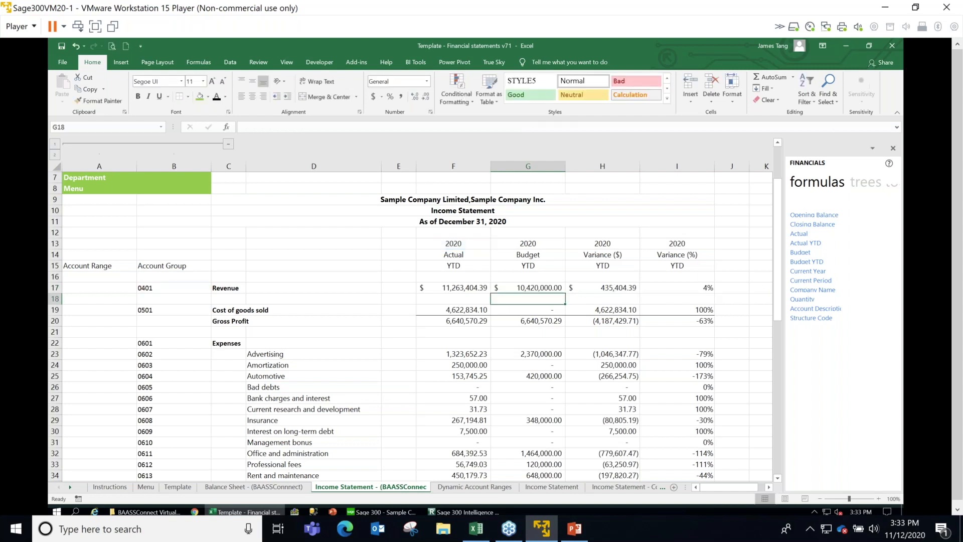
# Copy the Gross Profit Actual cell F20 into the Budget cell G20 again.
pyautogui.click(512, 323)
pyautogui.click(461, 322)
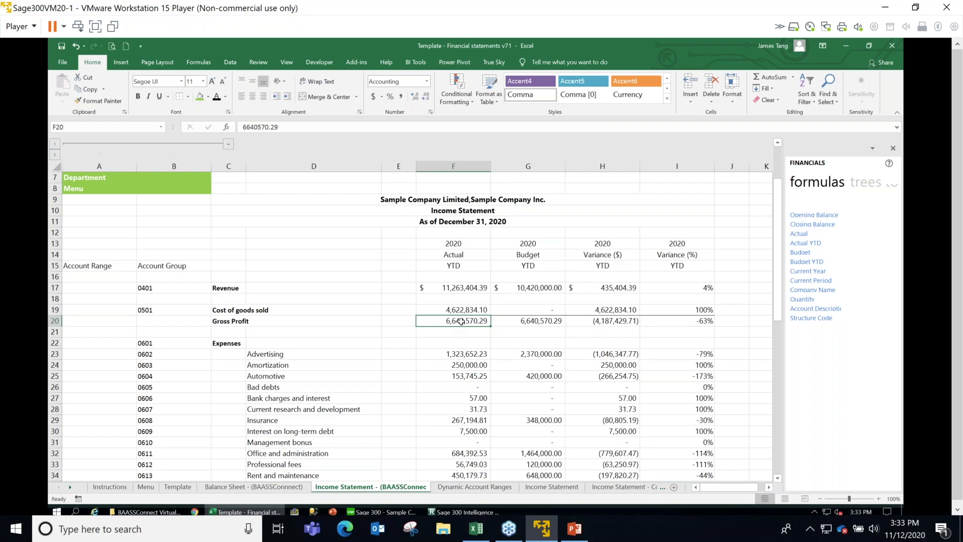
pyautogui.hotkey('ctrl', 'c')
pyautogui.press('Right')
pyautogui.hotkey('ctrl', 'v')
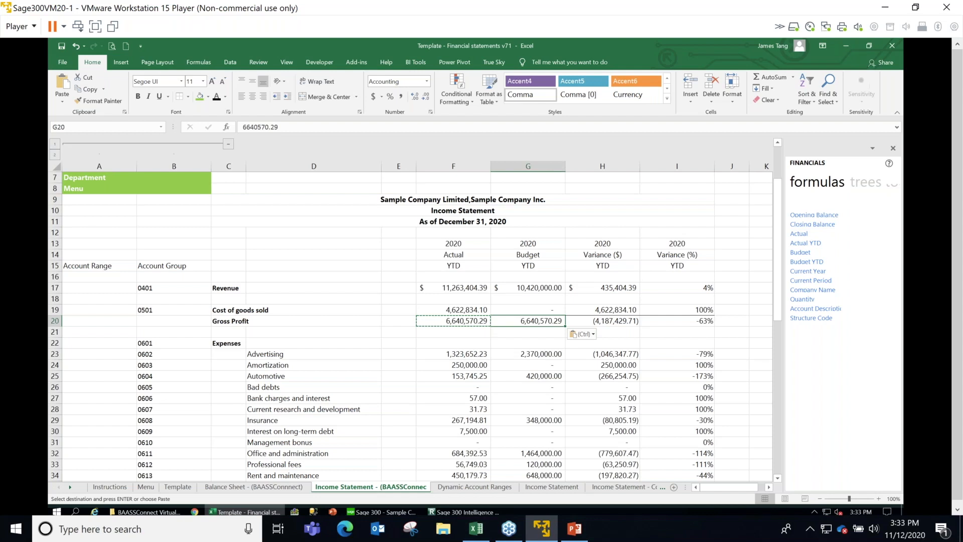
pyautogui.click(540, 345)
# Enter a Revenue dollar variance formula in H17 that subtracts Budget G17 from Actual F17.
pyautogui.click(610, 289)
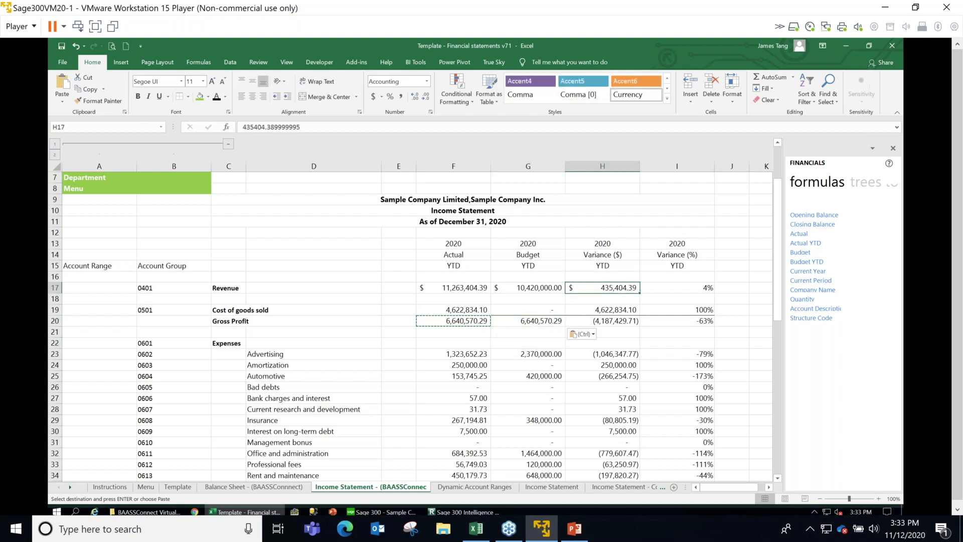
pyautogui.write('=')
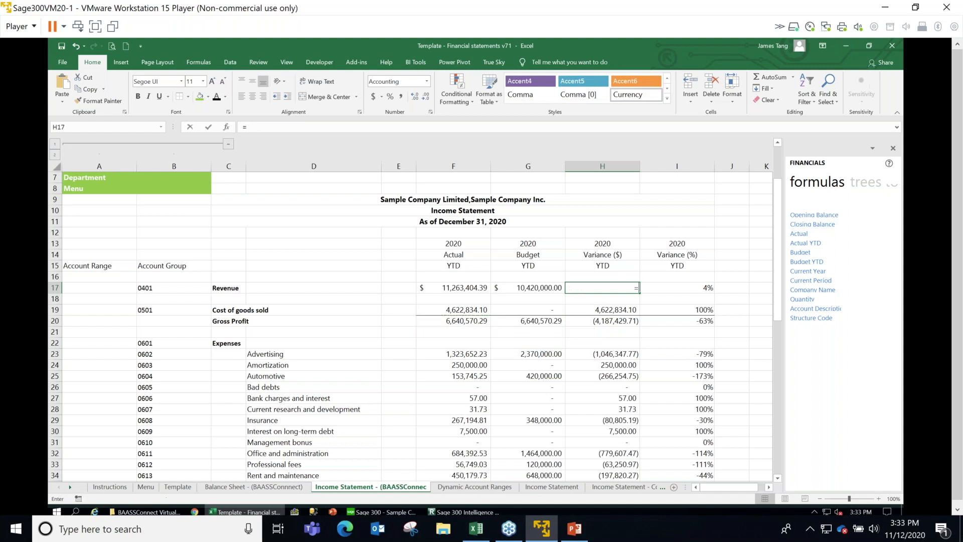
pyautogui.press('Left')
pyautogui.press('Left')
pyautogui.write('-')
pyautogui.press('Left')
pyautogui.press('Tab')
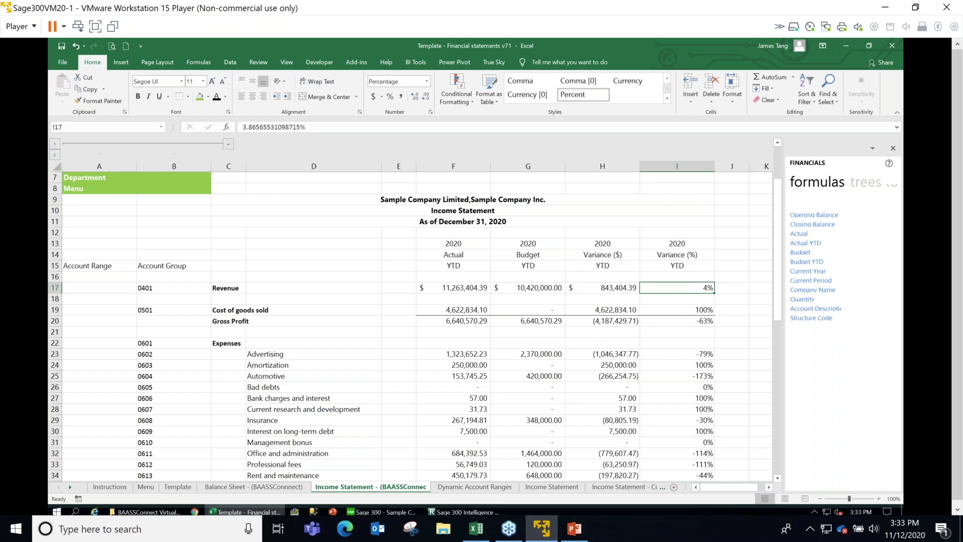
# Review the Revenue formulas in F17 and G17 and the Actual, Budget and Variance columns F to I.
pyautogui.click(471, 257)
pyautogui.click(456, 287)
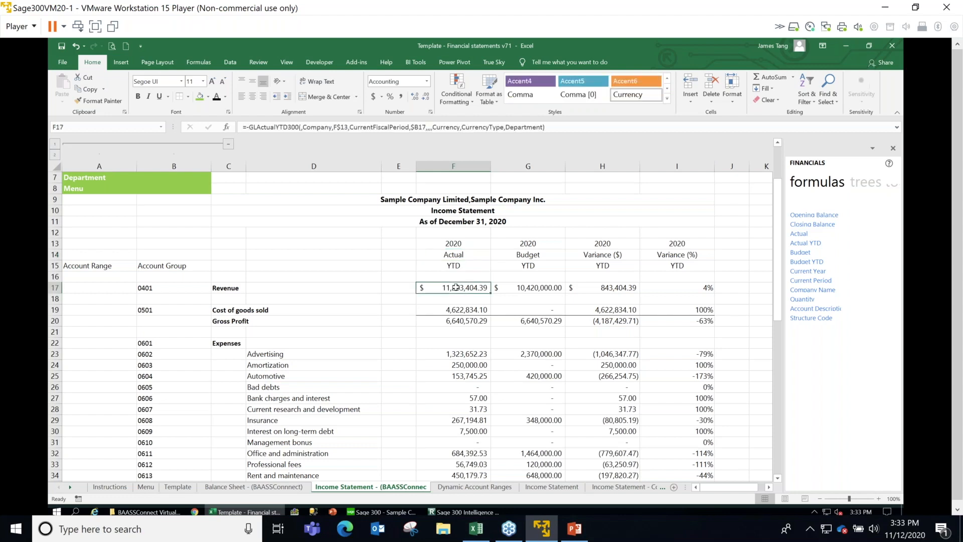
pyautogui.click(522, 289)
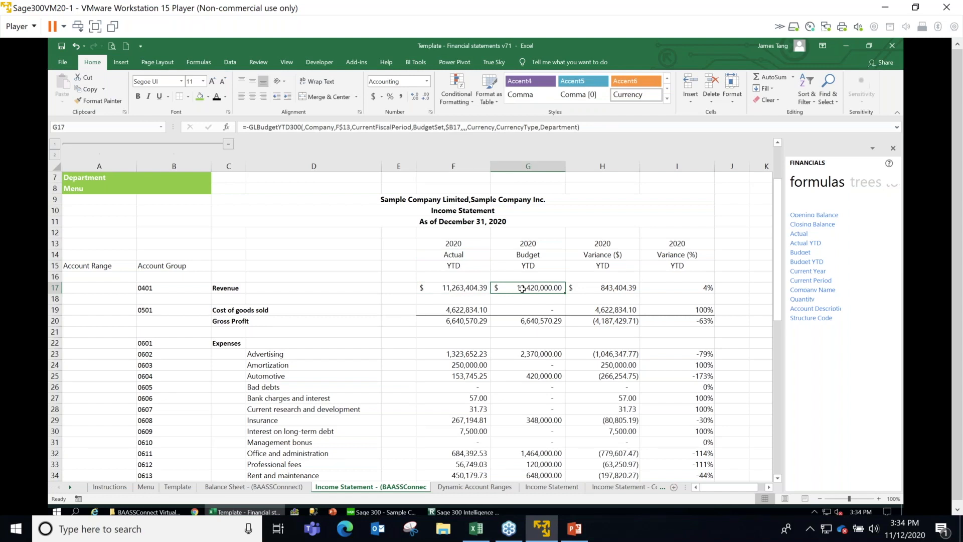
pyautogui.click(453, 166)
pyautogui.moveTo(622, 168); pyautogui.dragTo(675, 169)
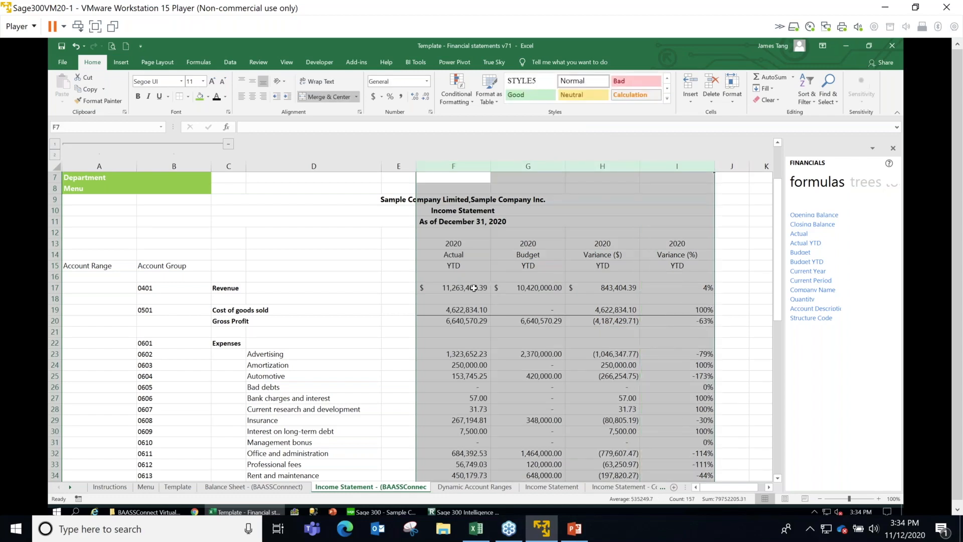
pyautogui.click(473, 288)
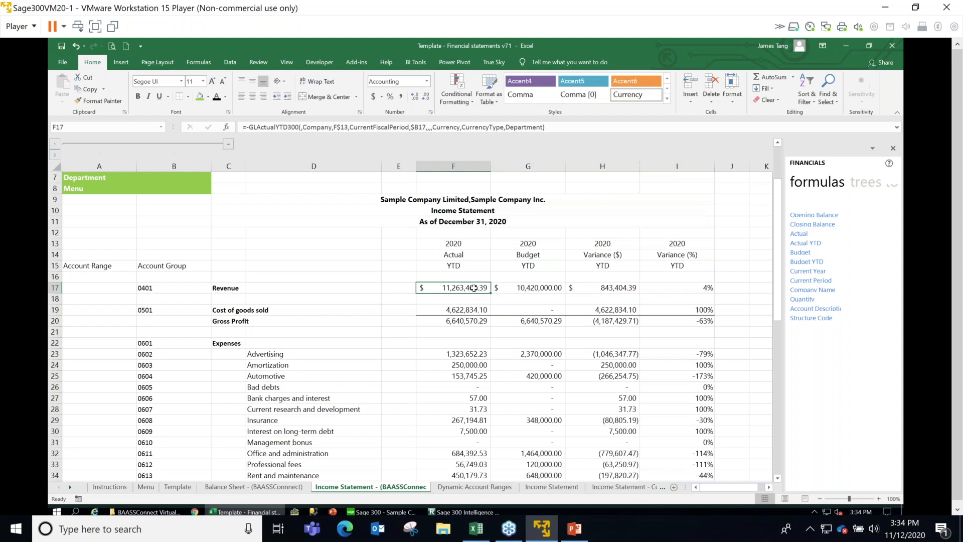
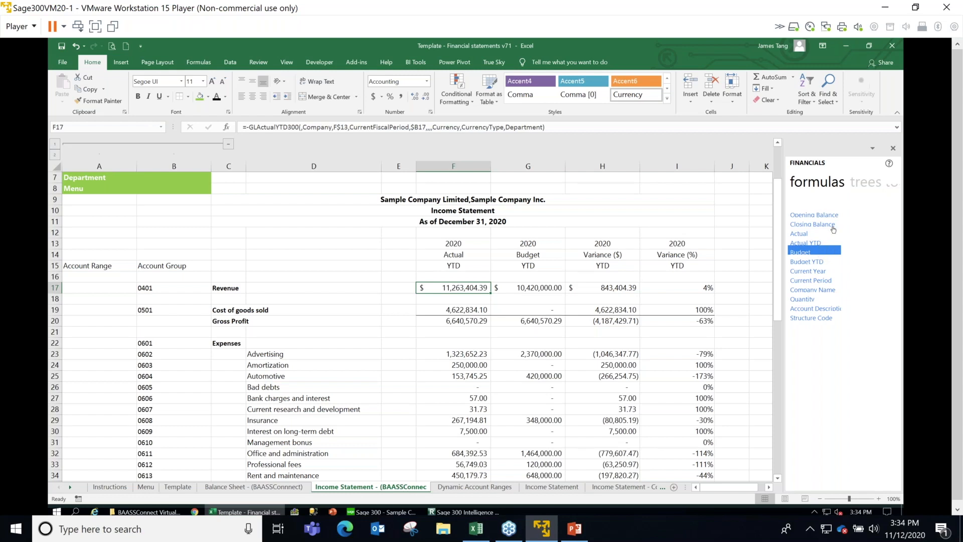
# Look into the Sample Company reporting tree and open Sample Company Group for editing from the reporting tree manager.
pyautogui.click(859, 184)
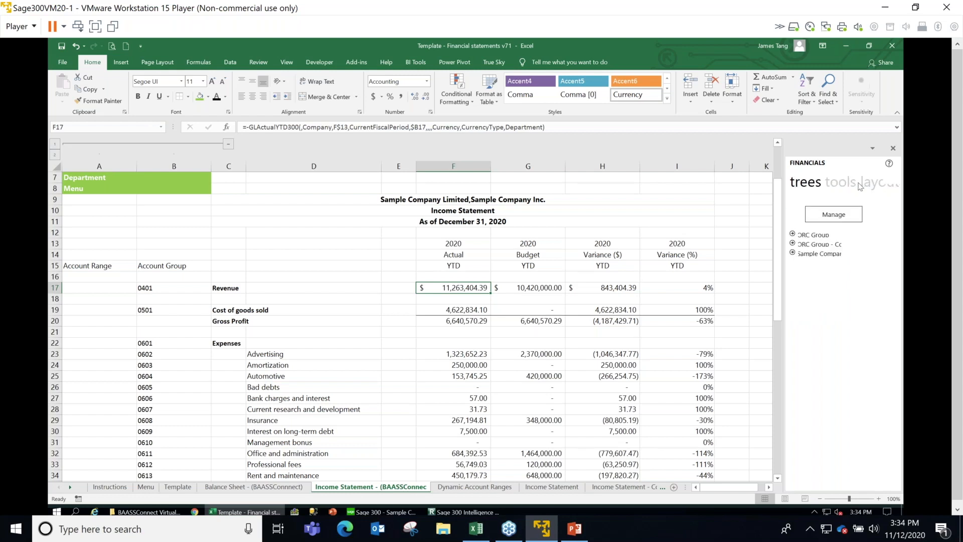
pyautogui.click(828, 254)
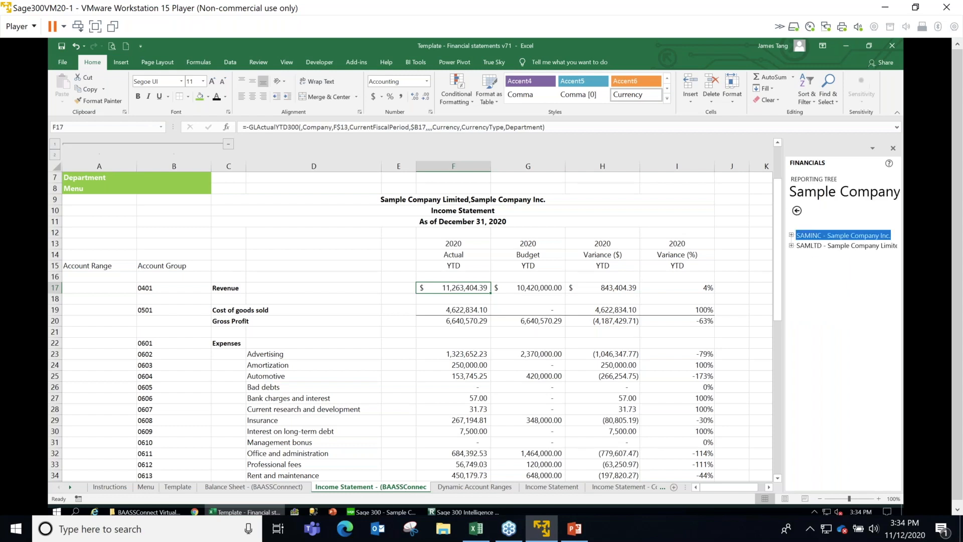
pyautogui.click(797, 210)
pyautogui.click(833, 214)
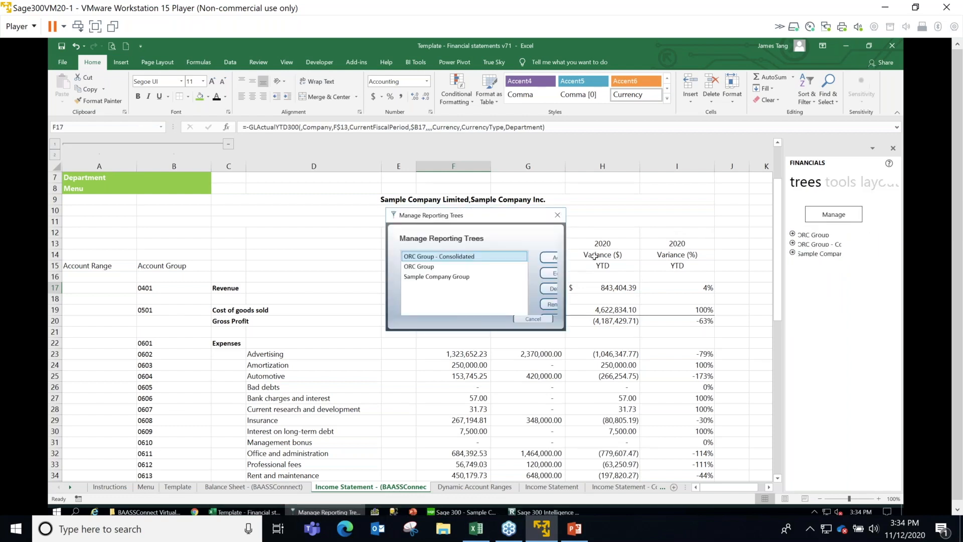
pyautogui.click(456, 278)
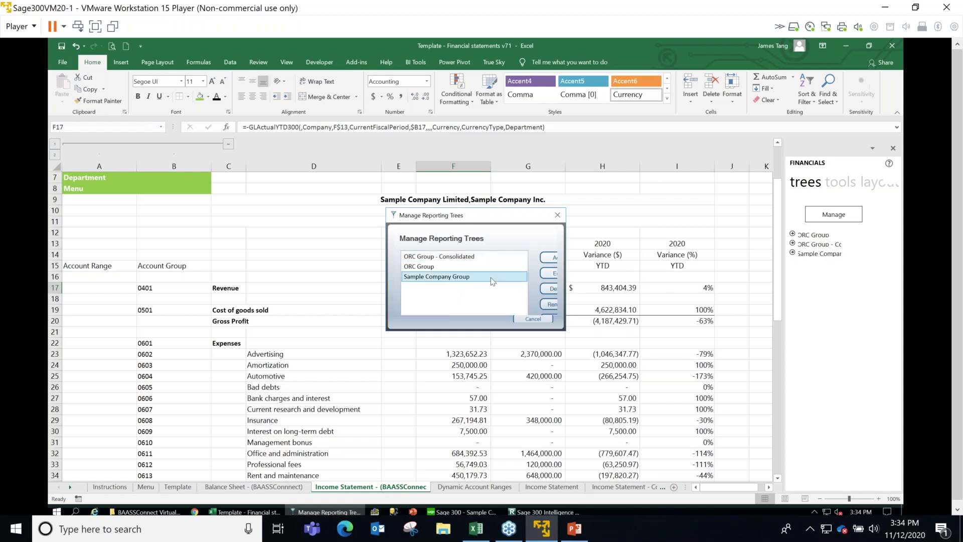
pyautogui.click(550, 272)
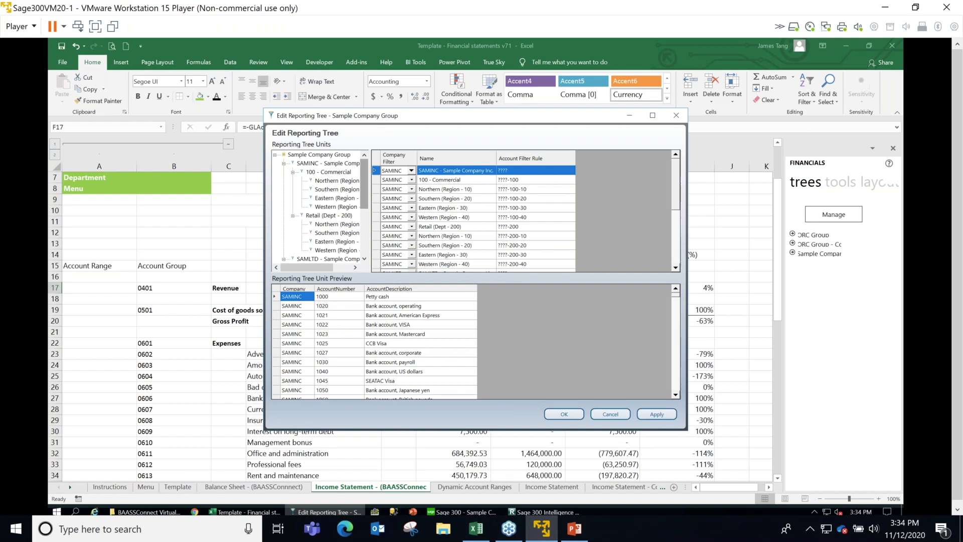
# Widen the tree unit list and examine the SAMINC, SAMLTD, 100 - Commercial and Northern (Region - 10) units with their account previews.
pyautogui.moveTo(371, 211); pyautogui.dragTo(408, 210)
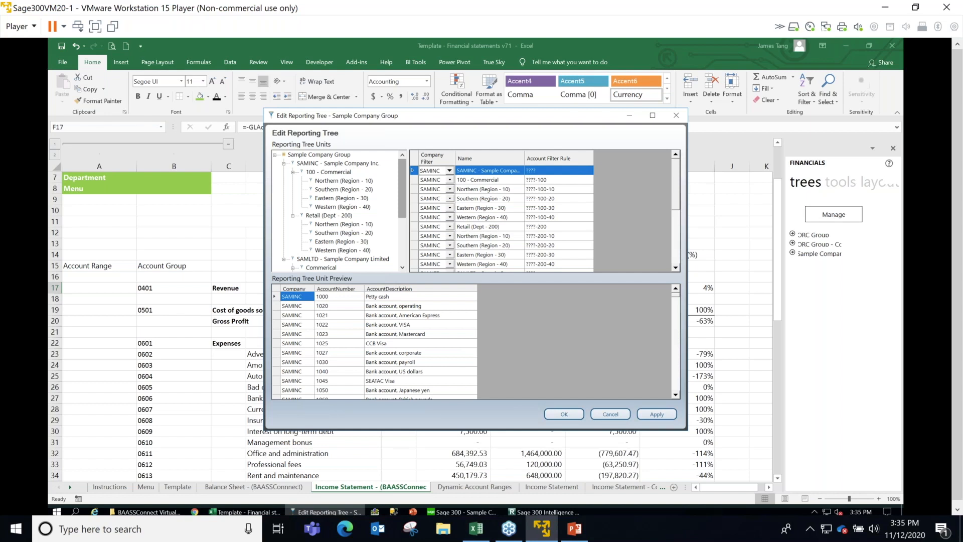
pyautogui.click(319, 164)
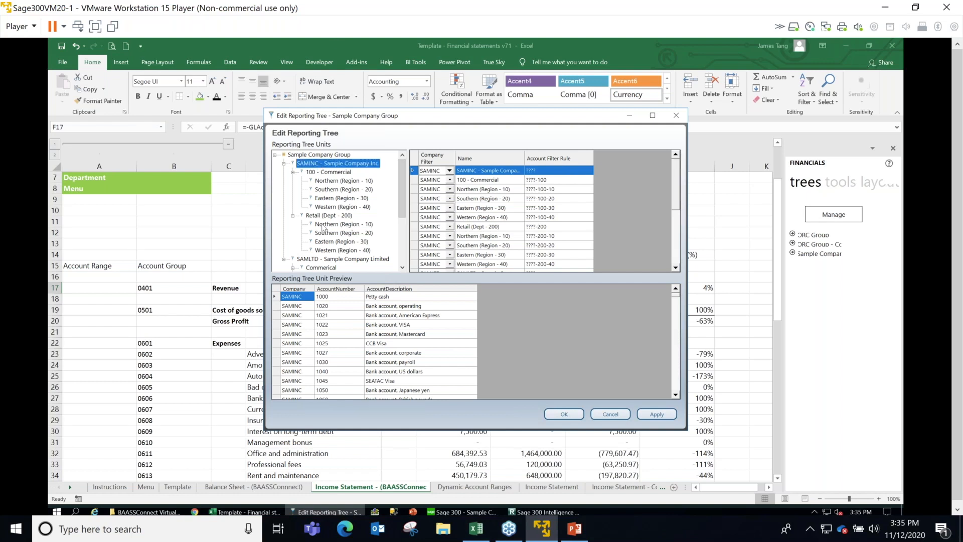
pyautogui.click(315, 259)
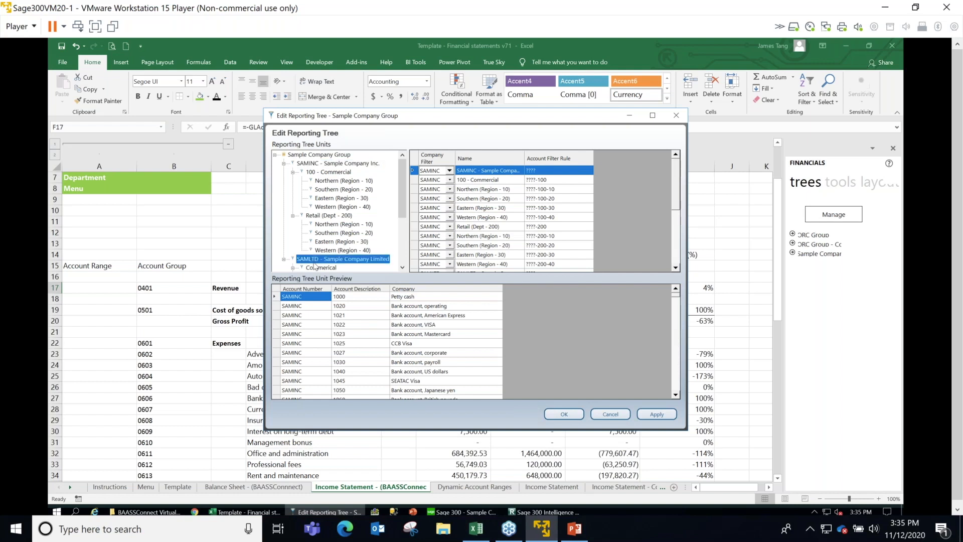
pyautogui.click(335, 172)
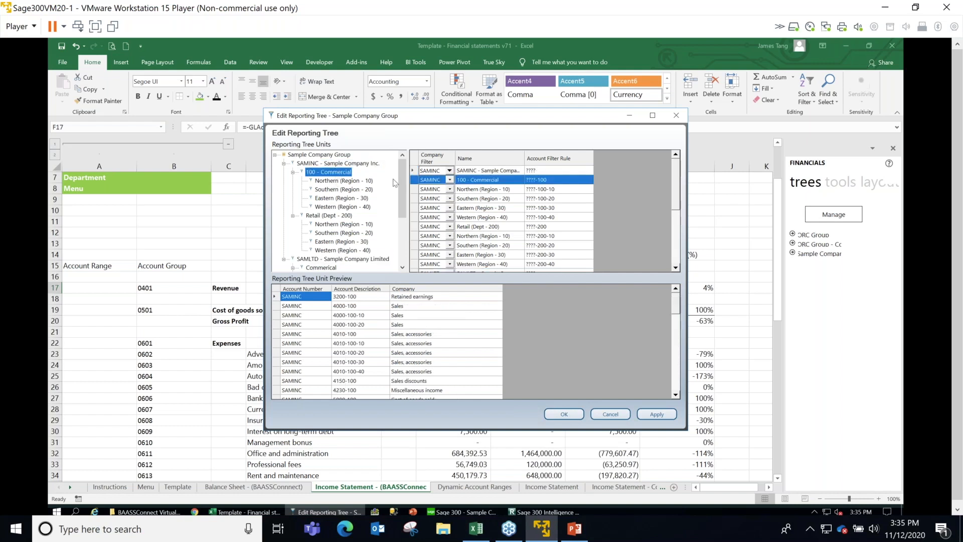
pyautogui.click(350, 182)
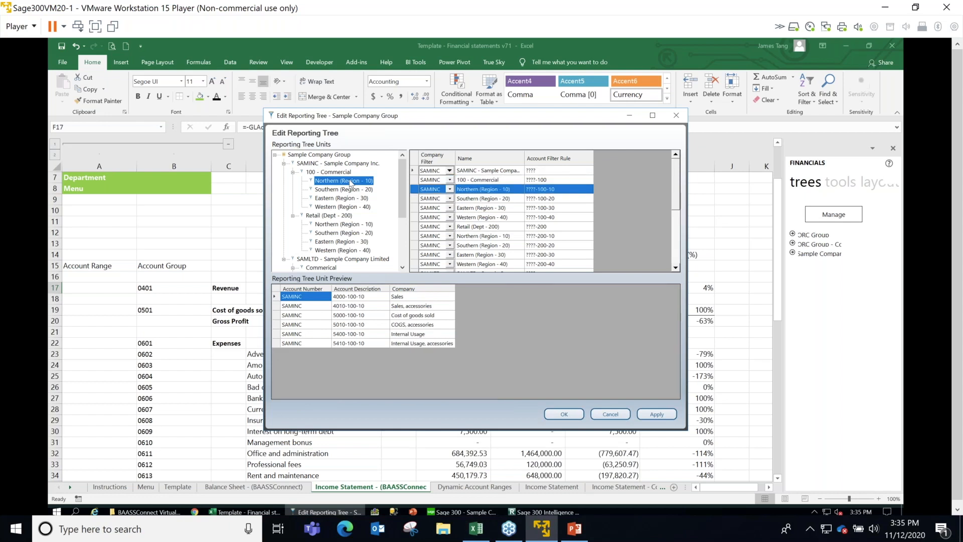
pyautogui.click(347, 165)
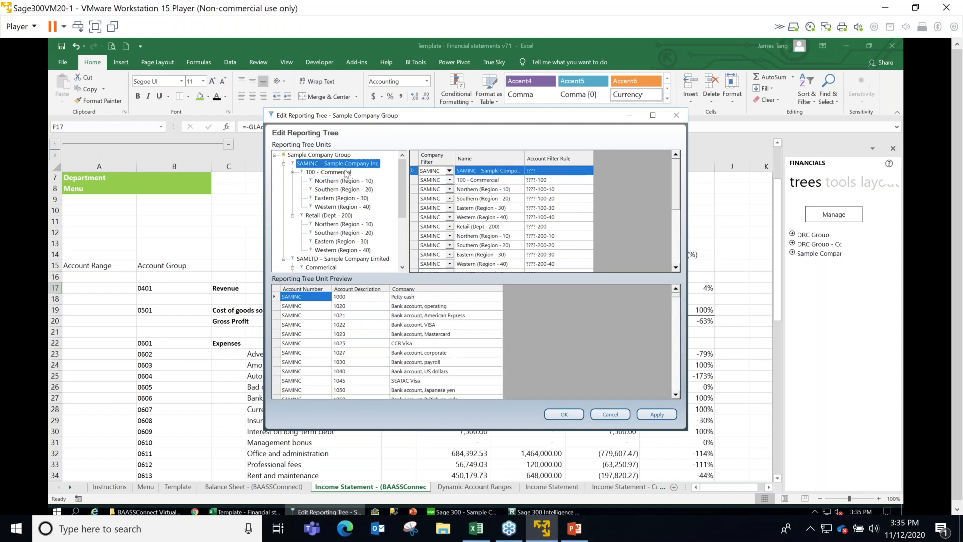
pyautogui.click(345, 181)
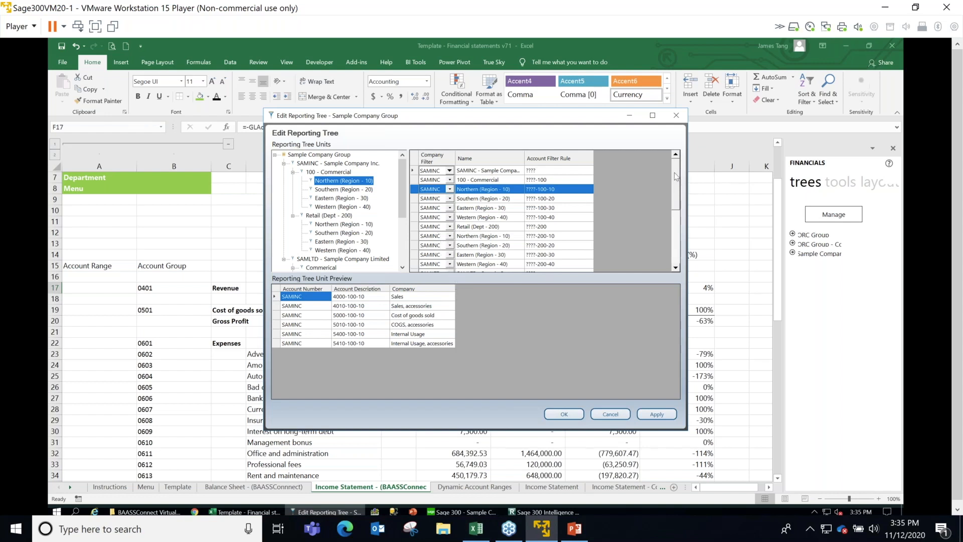
# Add a unit at the end of the reporting tree's unit list with company filter SAMINC and a person's first name as its name.
pyautogui.moveTo(677, 183)
pyautogui.mouseDown()
pyautogui.moveTo(678, 251)
pyautogui.moveTo(688, 169)
pyautogui.mouseUp()
pyautogui.moveTo(677, 201); pyautogui.dragTo(677, 258)
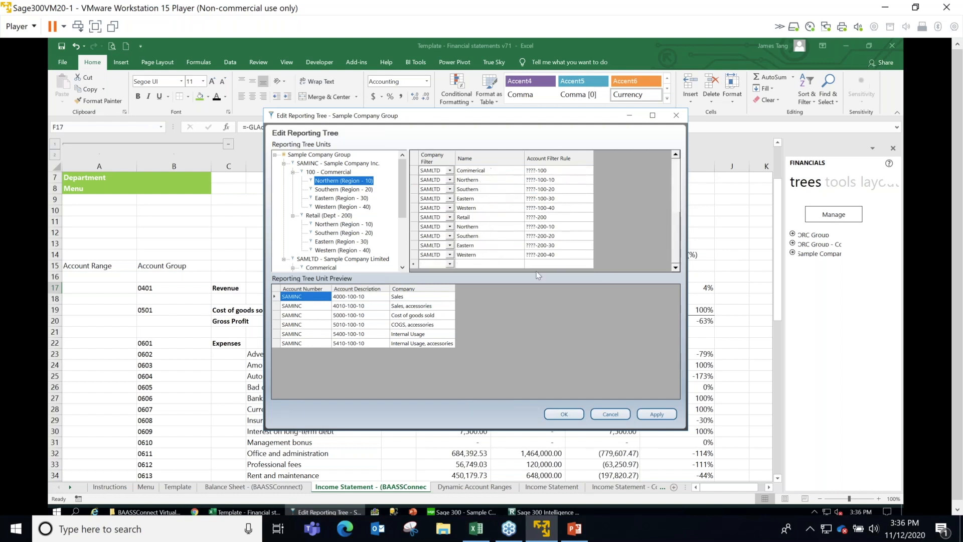
pyautogui.click(449, 263)
pyautogui.click(449, 265)
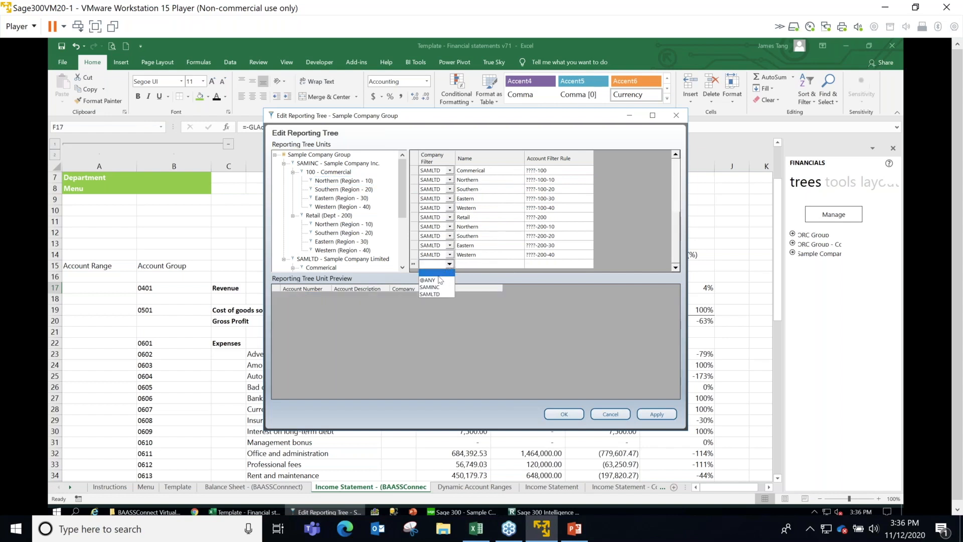
pyautogui.click(435, 289)
pyautogui.click(462, 265)
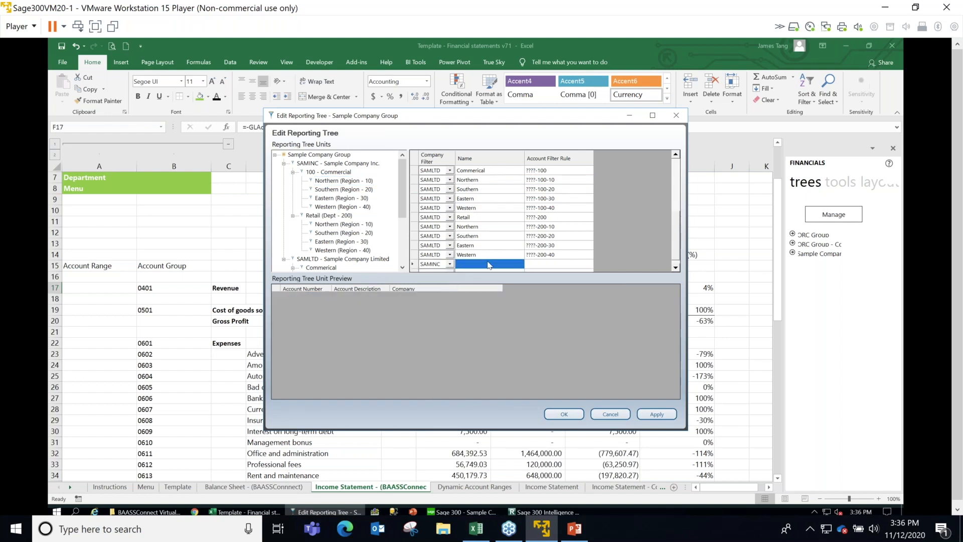
pyautogui.write('Joe')
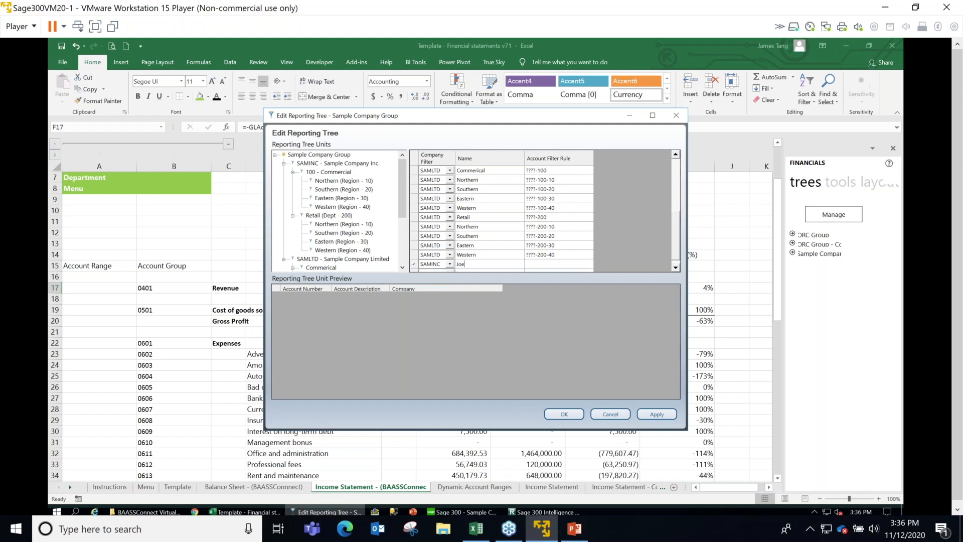
# Set the new unit's account filter rule to ????-100*.
pyautogui.press('Tab')
pyautogui.write('??')
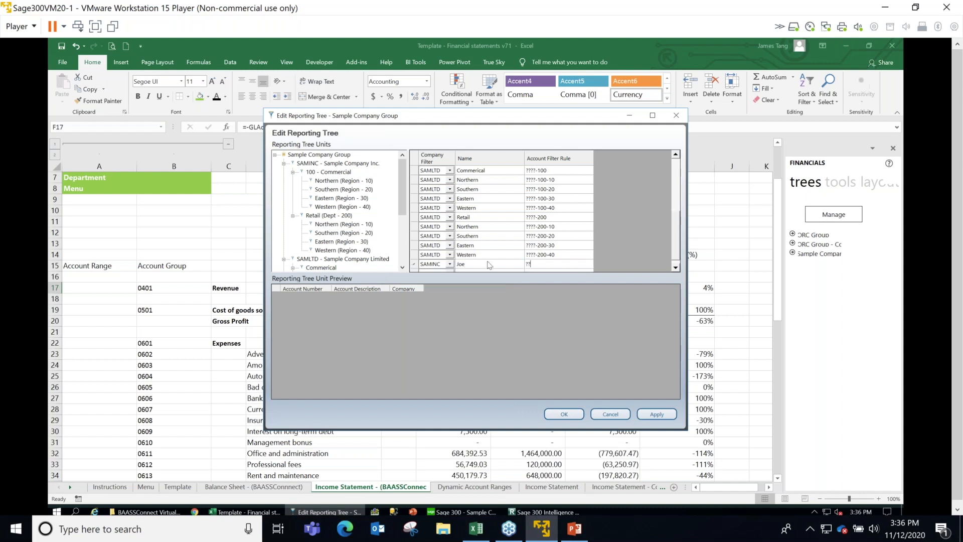
pyautogui.write('??-1000')
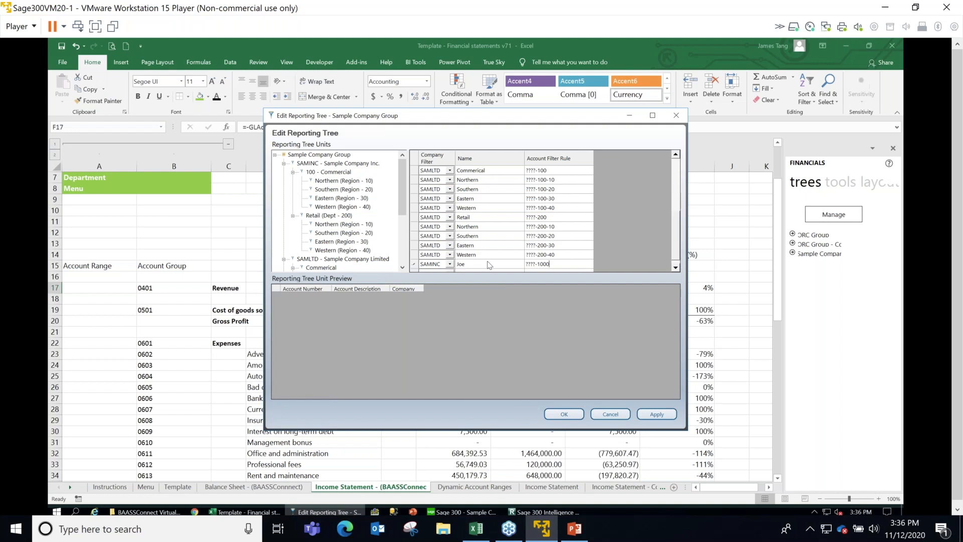
pyautogui.press('BackSpace')
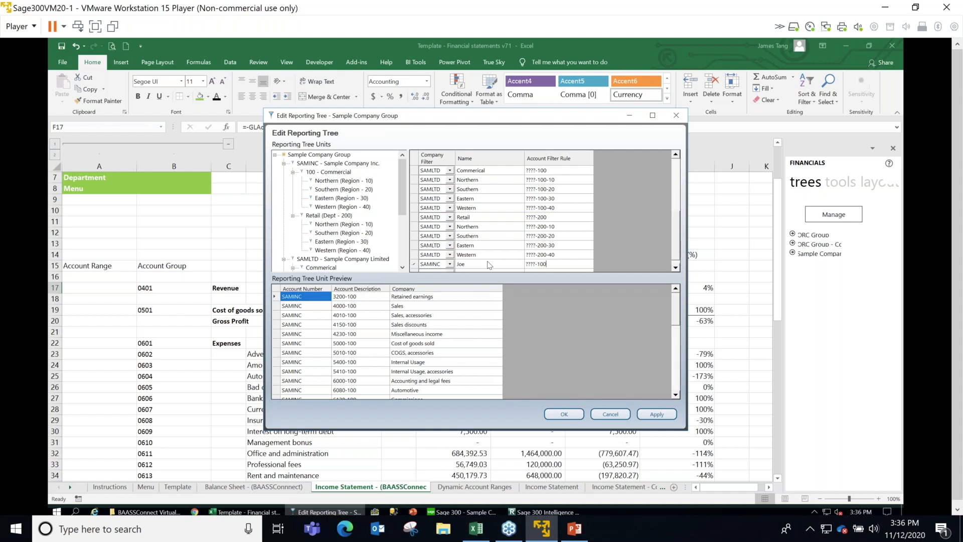
pyautogui.write('*')
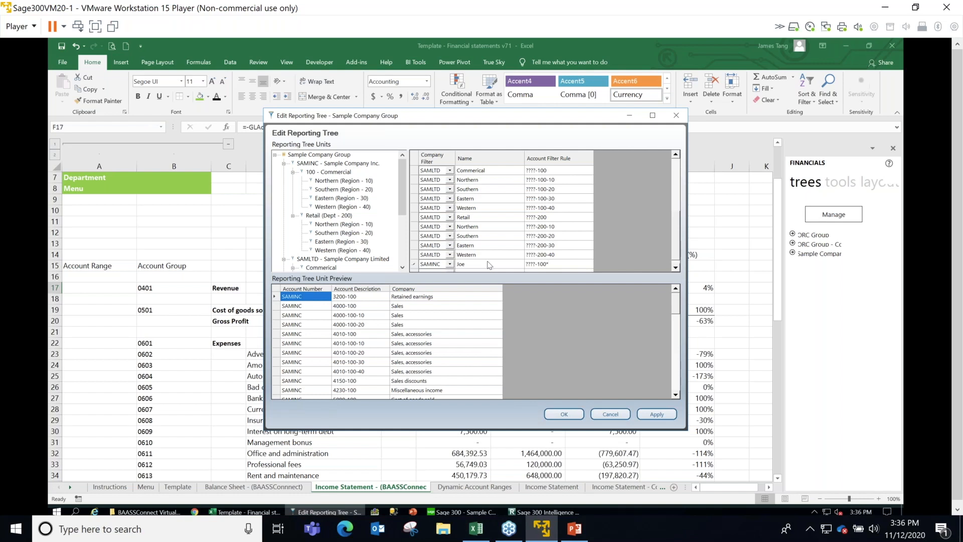
pyautogui.press('Tab')
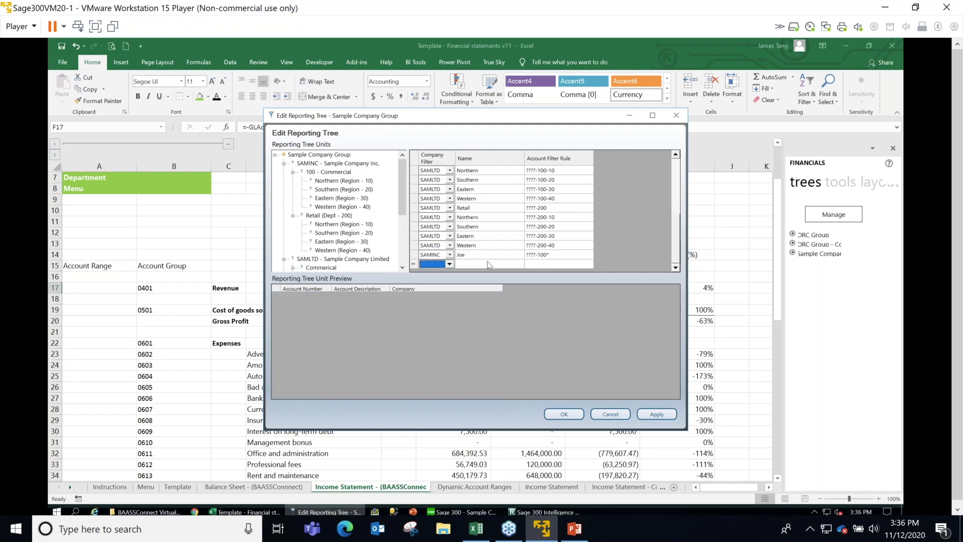
# Add a second SAMINC unit named after another person, with the account filter rule ????-200*.
pyautogui.press('Tab')
pyautogui.write('James')
pyautogui.press('Tab')
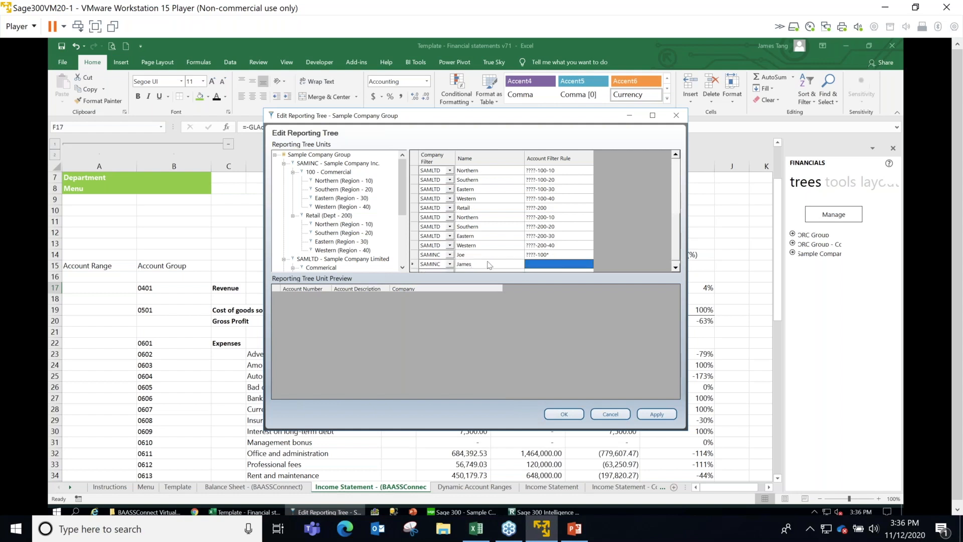
pyautogui.write('???-200*')
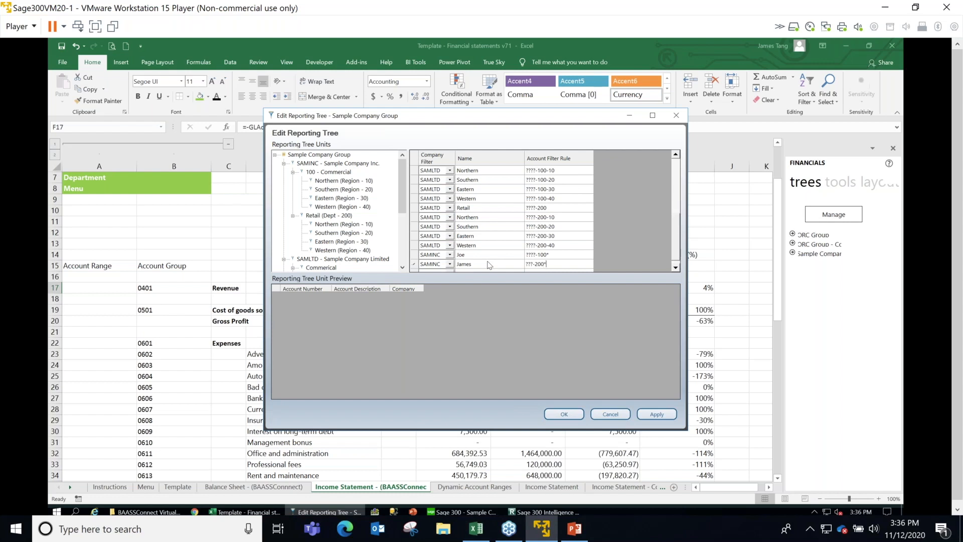
pyautogui.write('?')
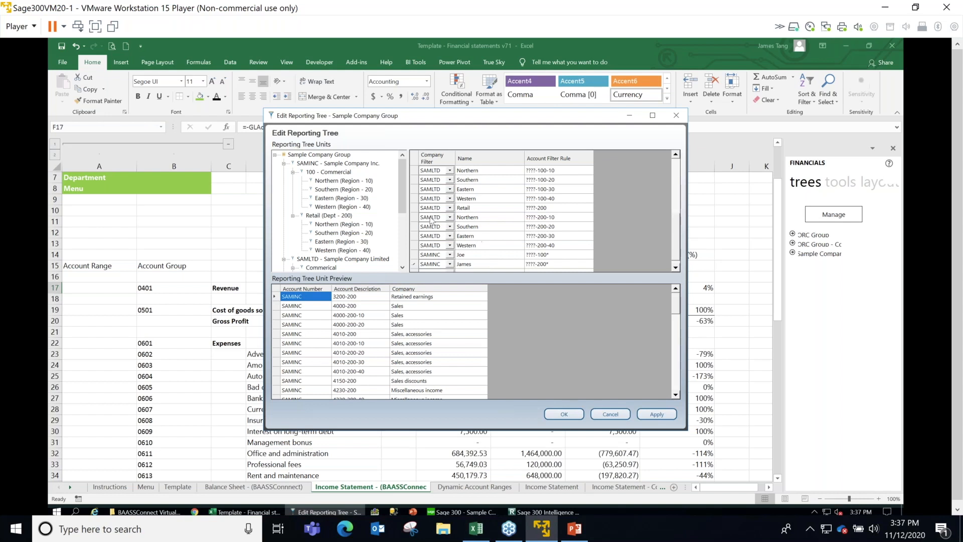
# Examine where the two added units sit in the tree, and preview the Retail Southern accounts of SAMLTD and SAMINC.
pyautogui.moveTo(405, 206); pyautogui.dragTo(405, 261)
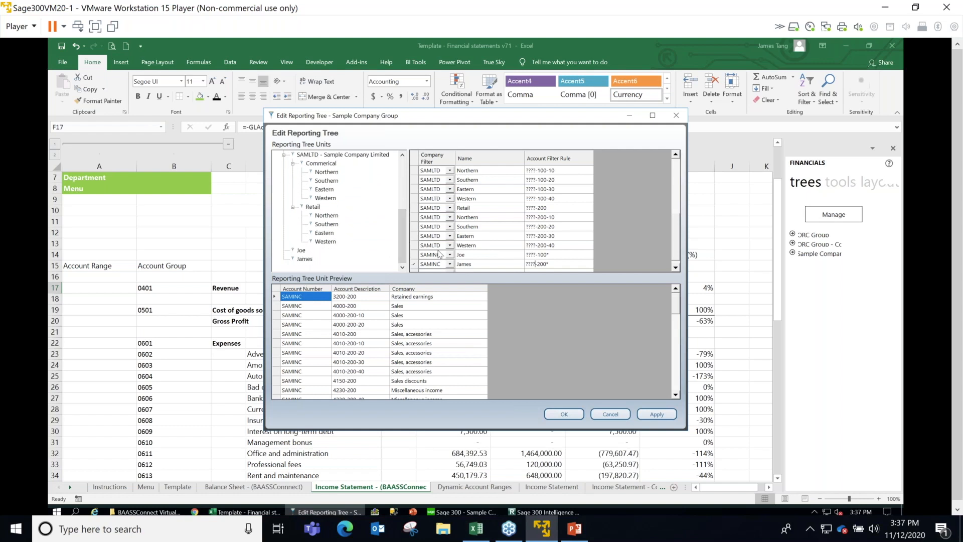
pyautogui.moveTo(404, 237); pyautogui.dragTo(406, 229)
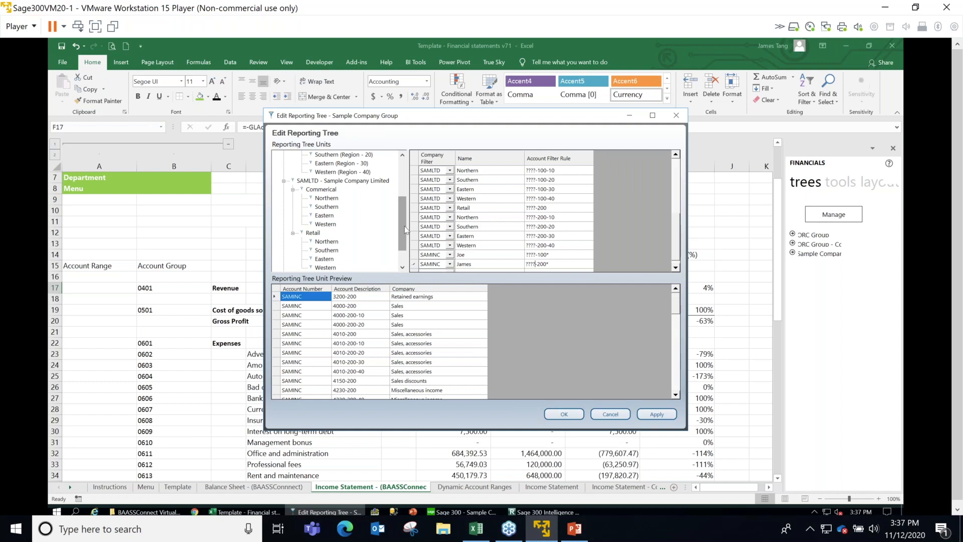
pyautogui.moveTo(405, 229); pyautogui.dragTo(406, 245)
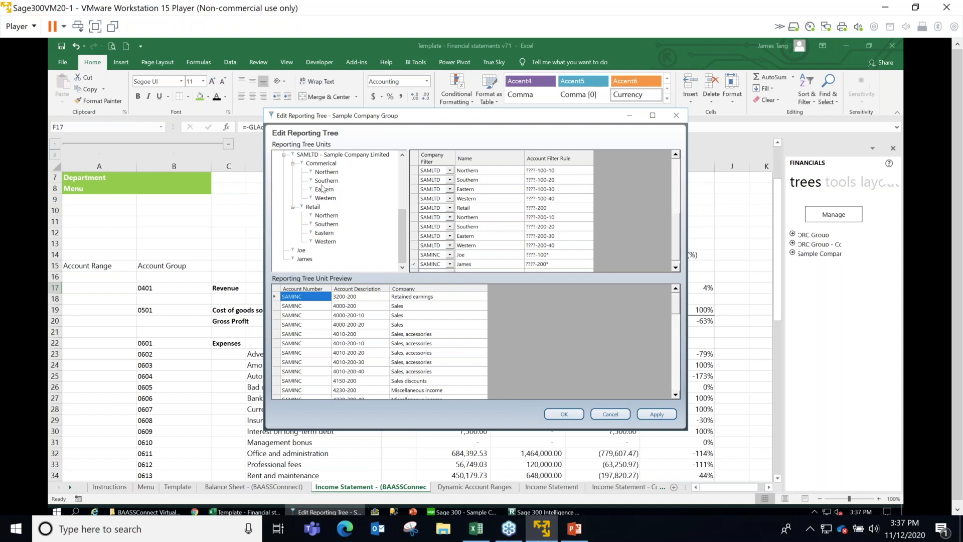
pyautogui.click(330, 225)
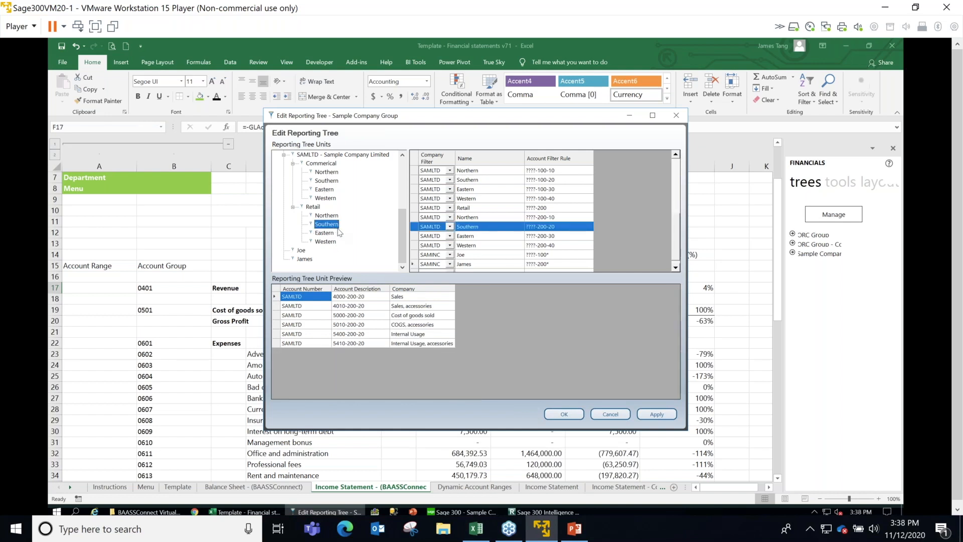
pyautogui.scroll(4, 340, 232)
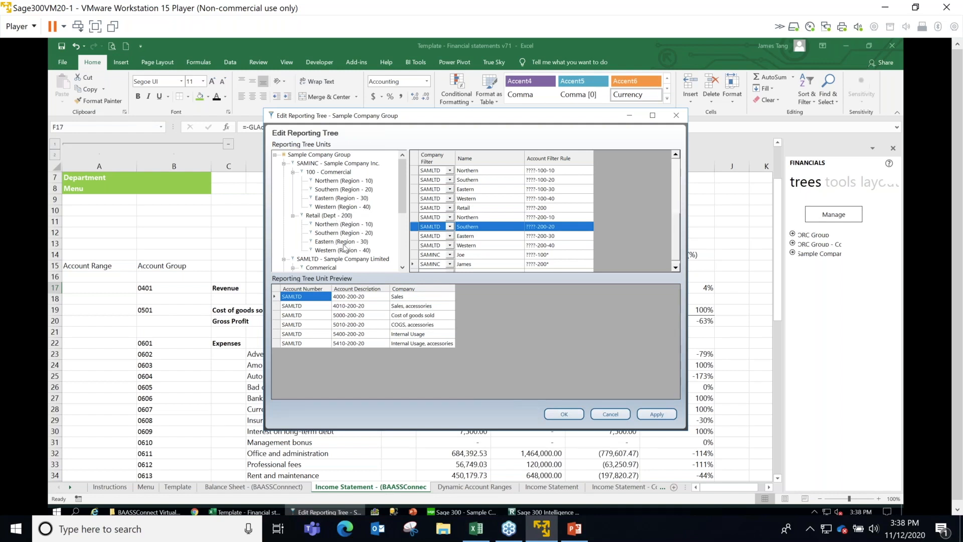
pyautogui.click(345, 247)
pyautogui.click(344, 236)
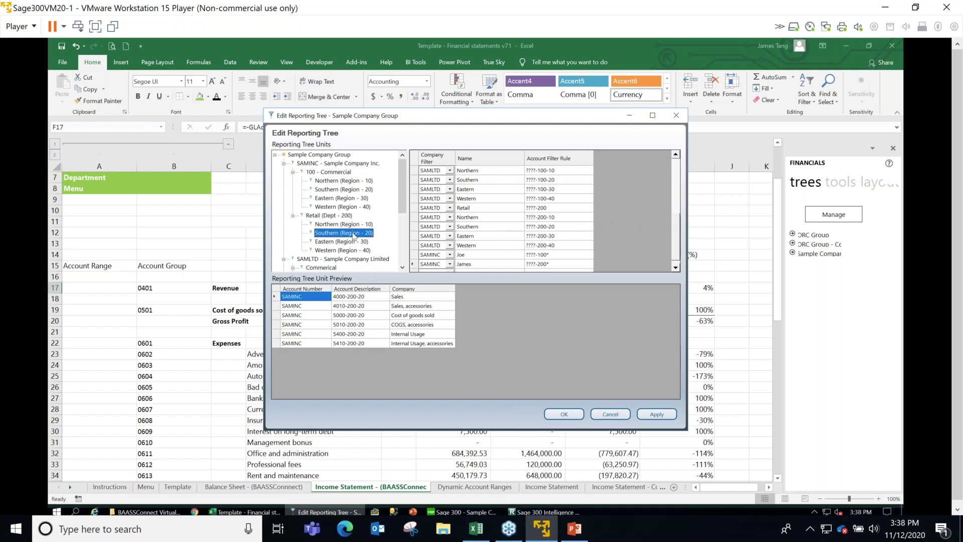
# Go through the SAMINC region units under 100 - Commercial and Retail (Dept - 200) and examine their account previews.
pyautogui.press('Up')
pyautogui.press('Up')
pyautogui.press('Up')
pyautogui.press('Up')
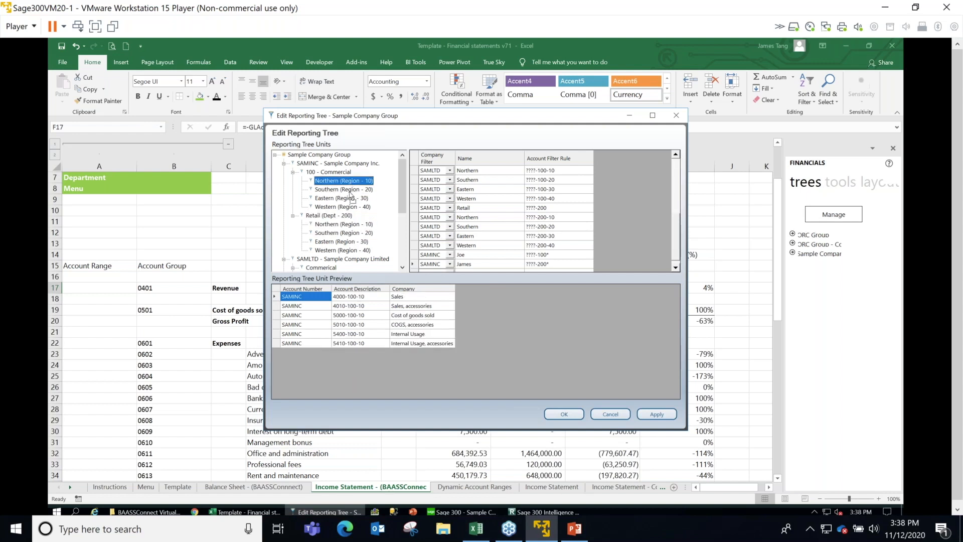
pyautogui.press('Down')
pyautogui.press('Down')
pyautogui.press('Down')
pyautogui.press('Down')
pyautogui.press('Down')
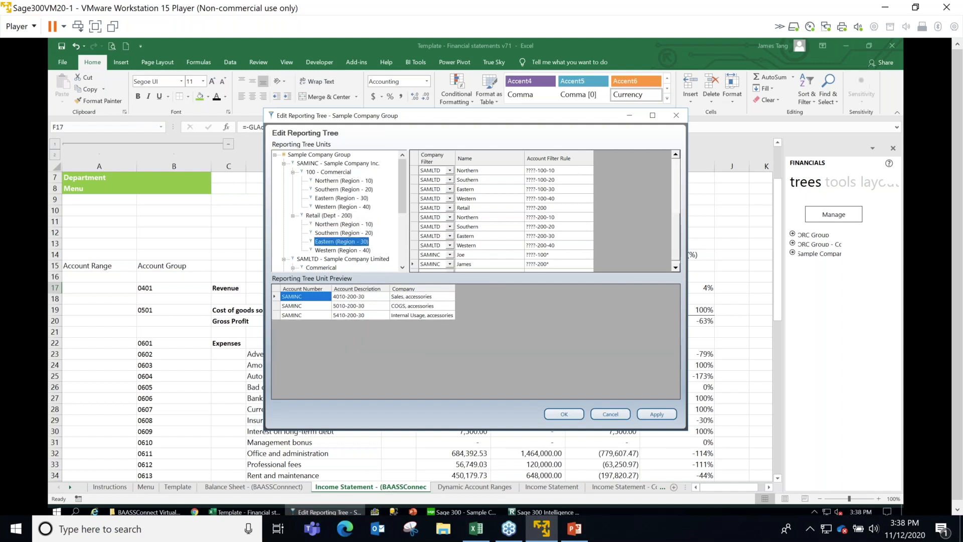
# Nest Retail's Southern (Region - 20) unit under Eastern (Region - 30), and move it into 100 - Commercial.
pyautogui.moveTo(337, 233); pyautogui.dragTo(337, 242)
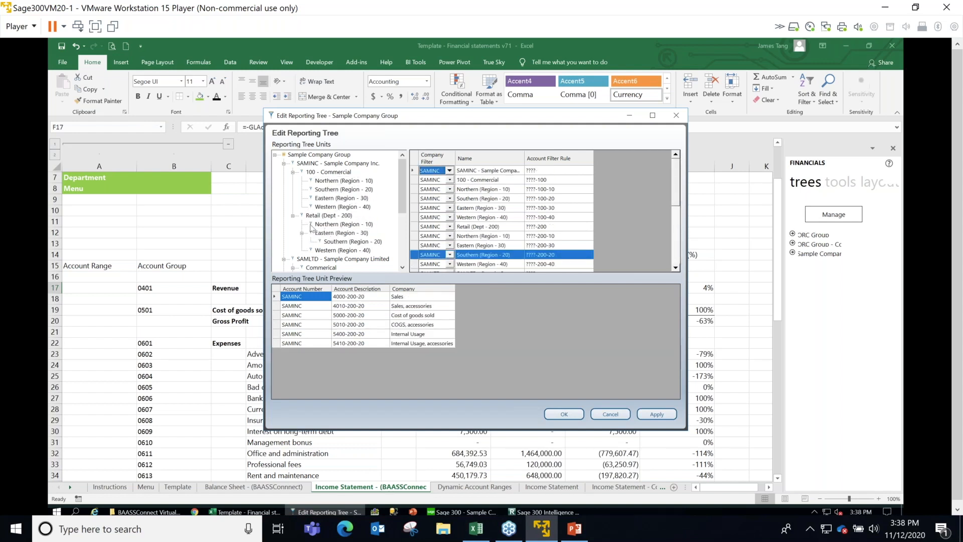
pyautogui.click(342, 243)
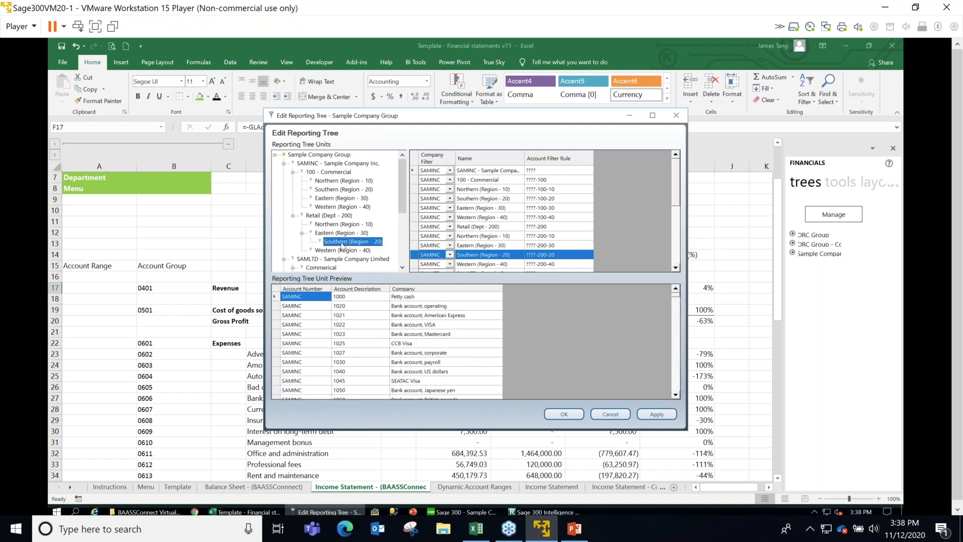
pyautogui.click(343, 224)
pyautogui.click(331, 216)
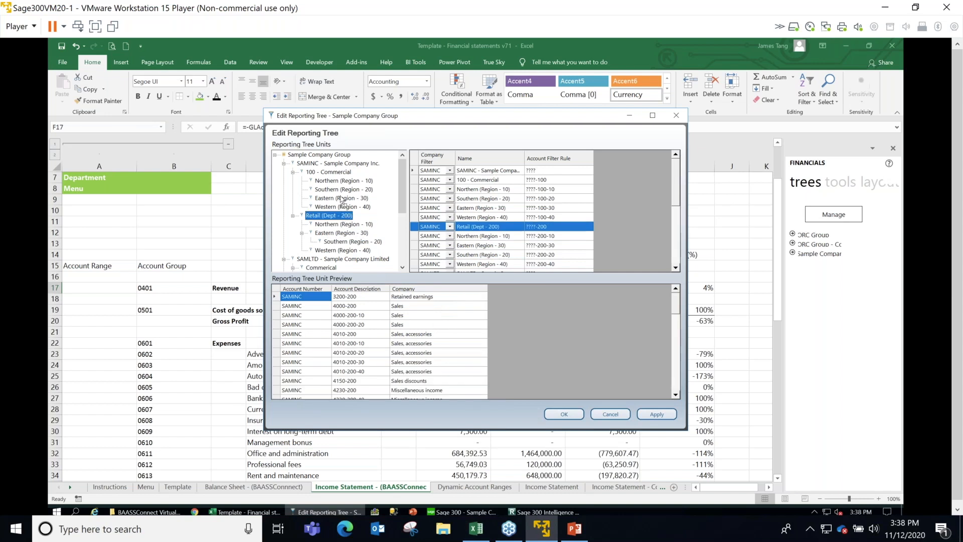
pyautogui.click(340, 181)
pyautogui.moveTo(341, 180); pyautogui.dragTo(340, 173)
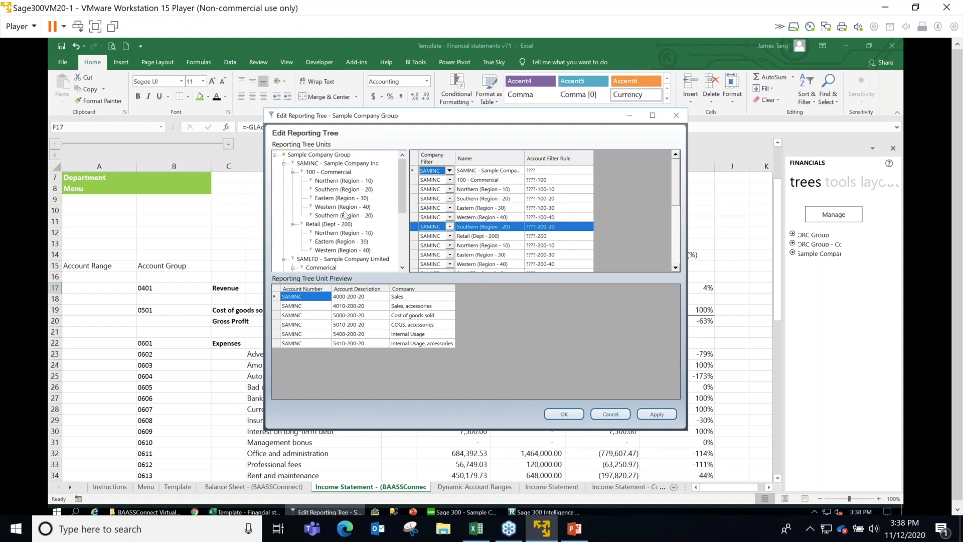
# Move the Southern (Region - 20) unit with filter rule ????-100-20 from 100 - Commercial into Retail (Dept - 200).
pyautogui.click(344, 189)
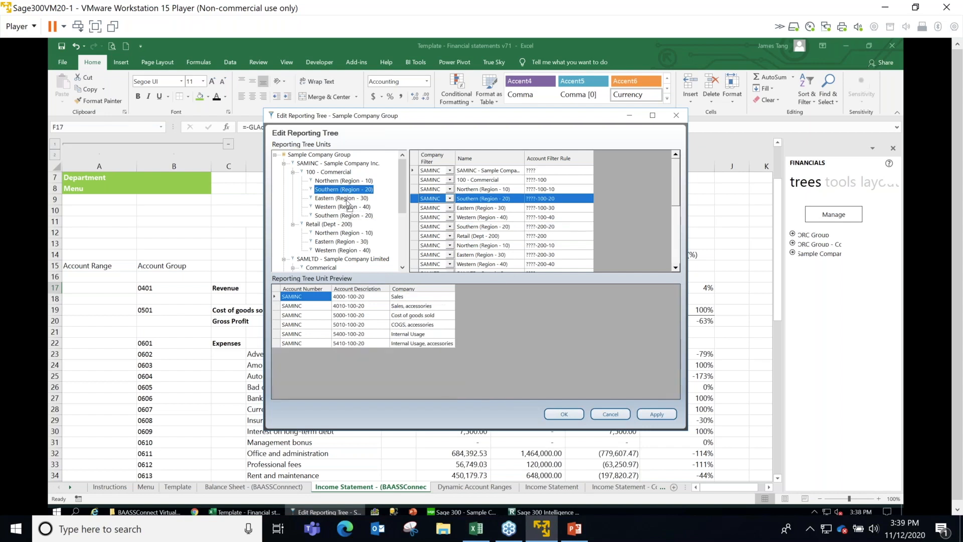
pyautogui.click(346, 198)
pyautogui.click(347, 207)
pyautogui.click(347, 225)
pyautogui.click(348, 232)
pyautogui.moveTo(347, 229); pyautogui.dragTo(347, 225)
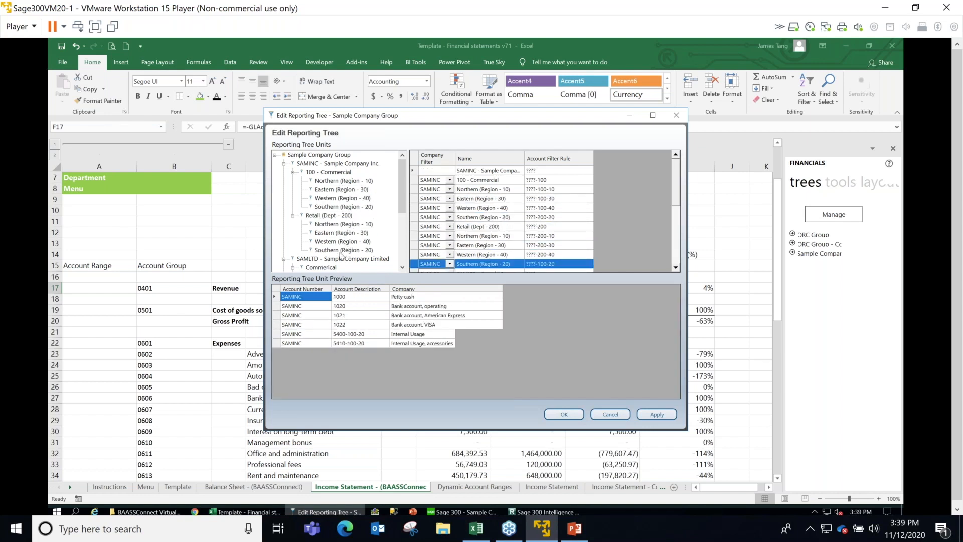
# Place Western (Region - 40) after Southern (Region - 20) under Retail (Dept - 200) and accept the reporting tree changes.
pyautogui.click(343, 217)
pyautogui.click(342, 249)
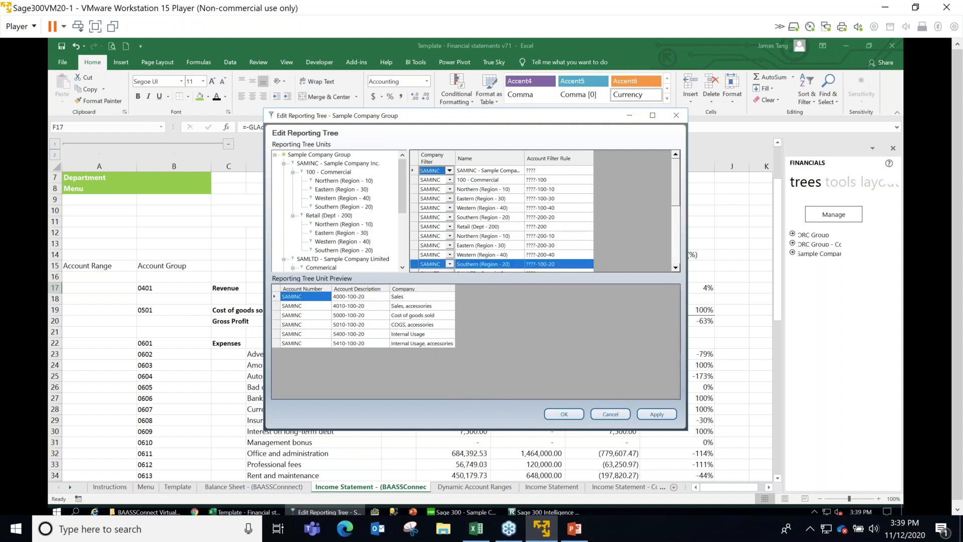
pyautogui.moveTo(340, 244); pyautogui.dragTo(343, 218)
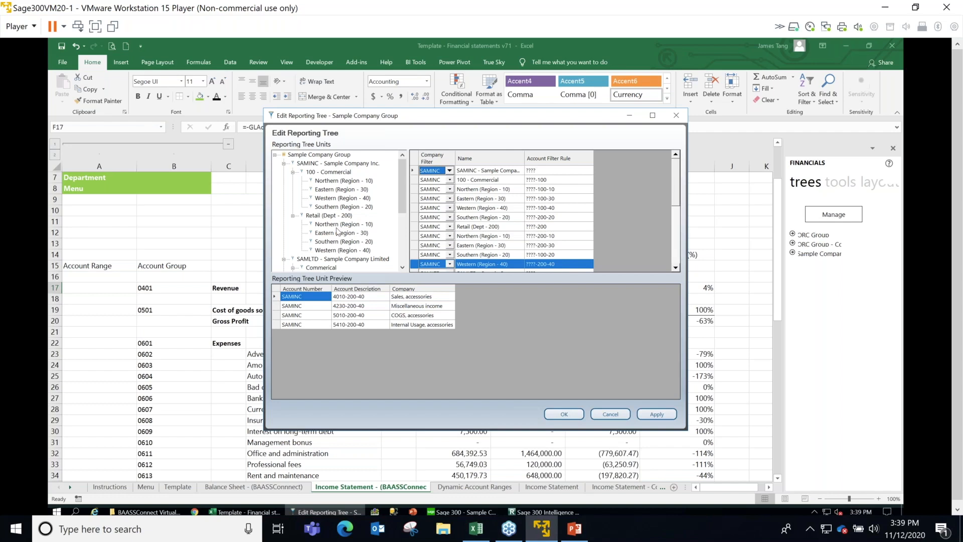
pyautogui.click(579, 415)
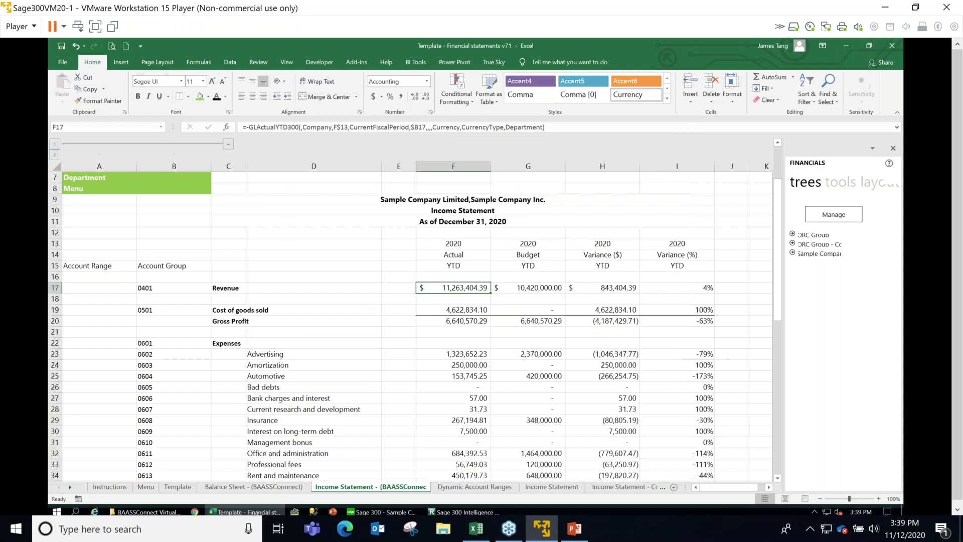
# Open the Income Statement - Company sheet and examine its SAMLTD and SAMINC columns, company codes in F4:G4 and the Revenue formula in F16.
pyautogui.click(616, 487)
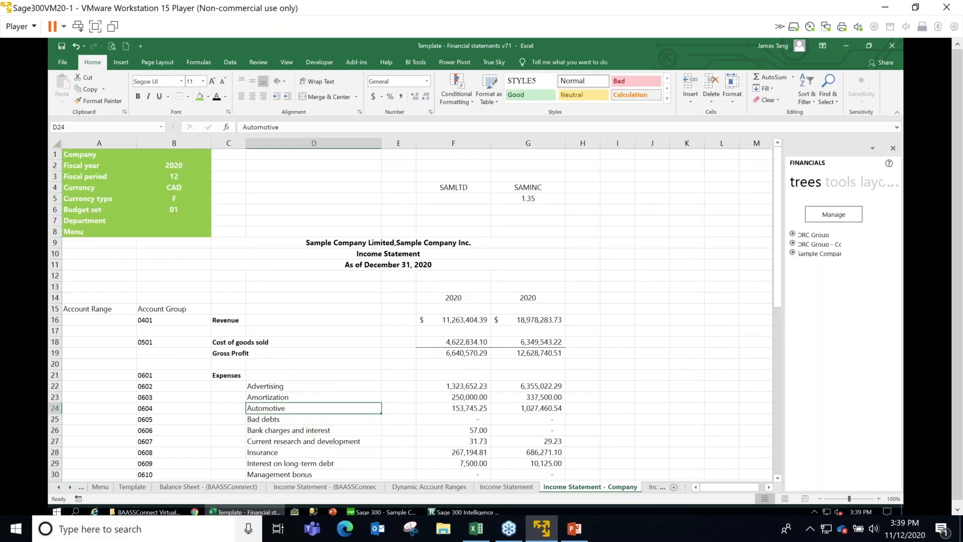
pyautogui.click(70, 487)
pyautogui.click(70, 487)
pyautogui.click(70, 486)
pyautogui.click(70, 487)
pyautogui.click(70, 487)
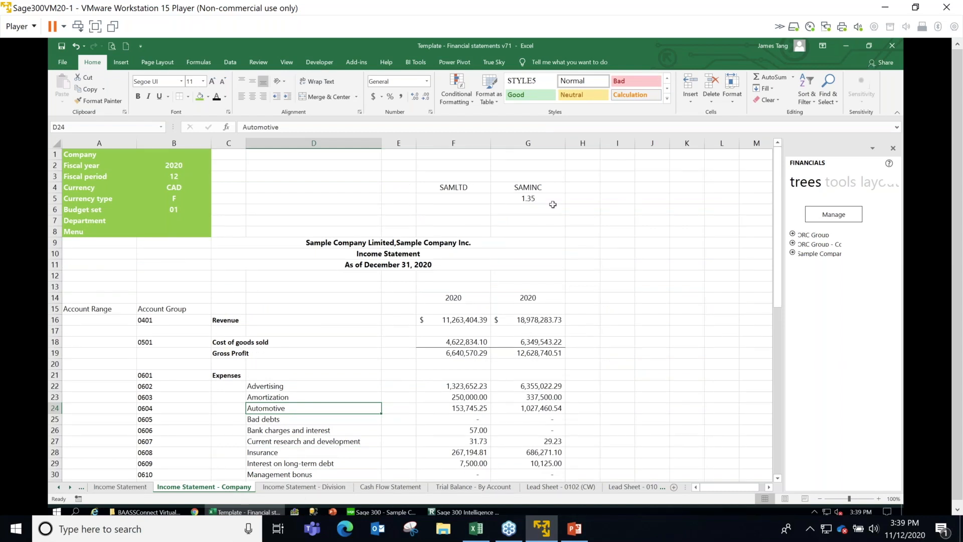
pyautogui.click(443, 142)
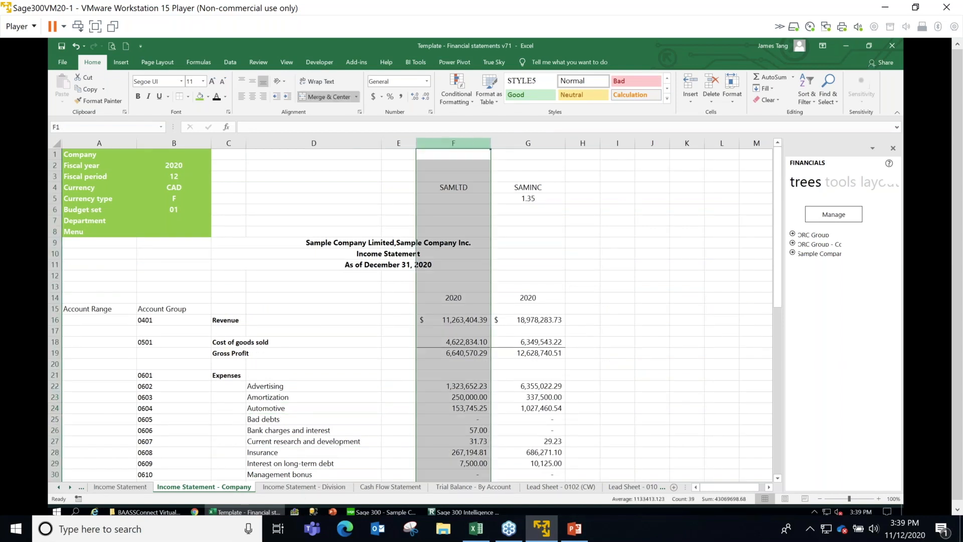
pyautogui.click(512, 142)
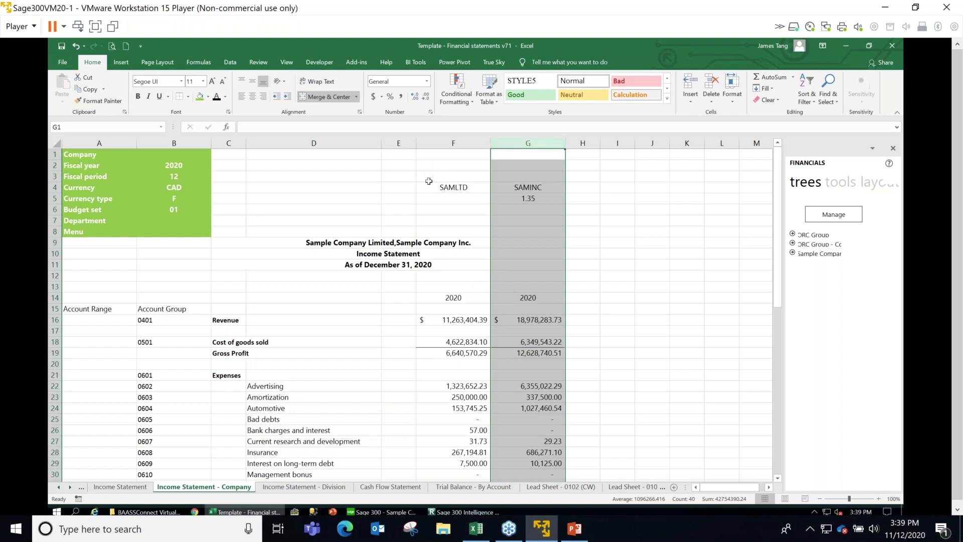
pyautogui.moveTo(430, 186); pyautogui.dragTo(513, 185)
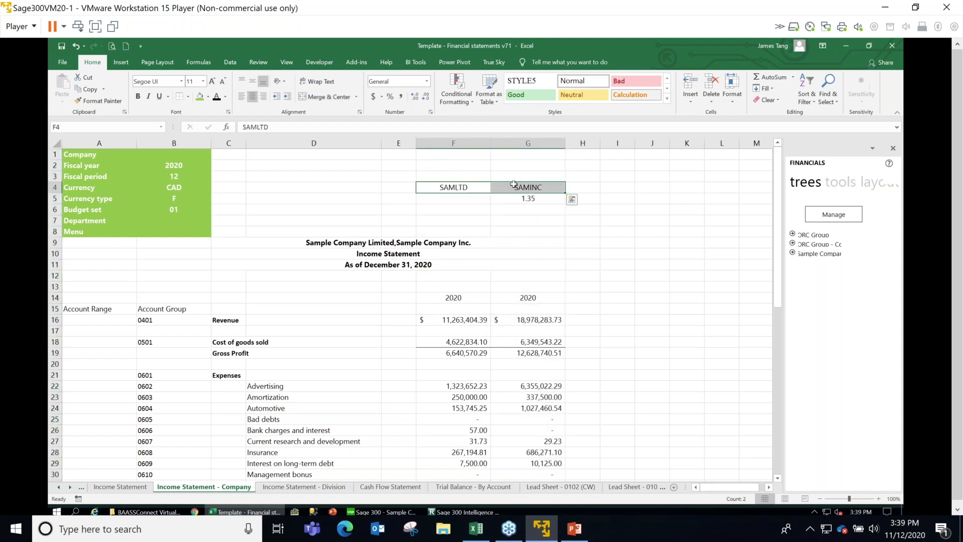
pyautogui.click(467, 320)
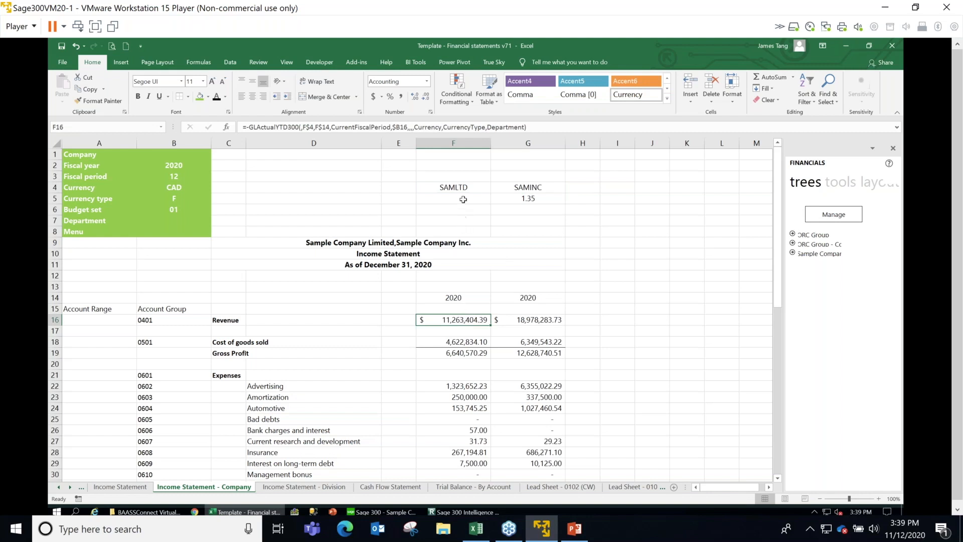
# Review the SAMLTD Revenue formula in F16, and open the Income Statement - Division sheet to examine its regional columns F to M.
pyautogui.press('F2')
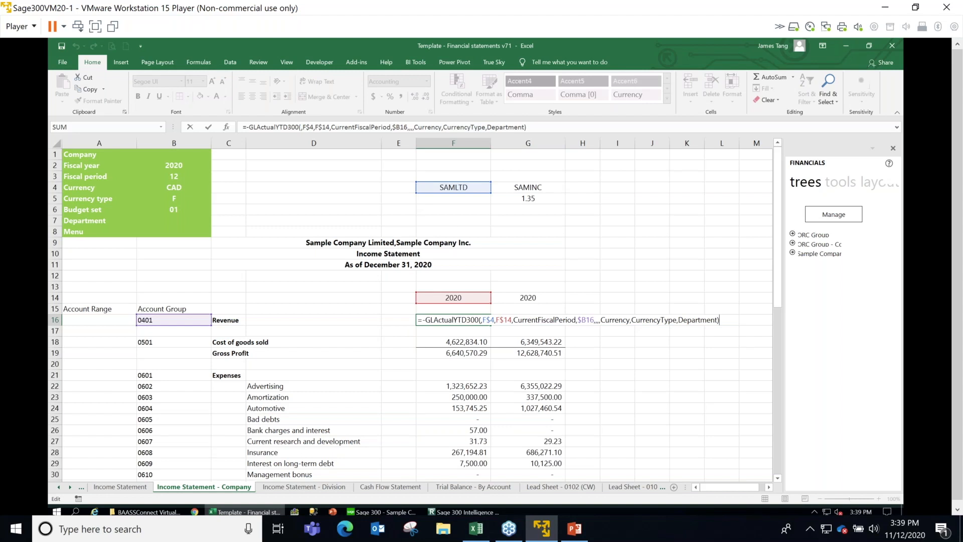
pyautogui.hotkey('ctrl', 'Return')
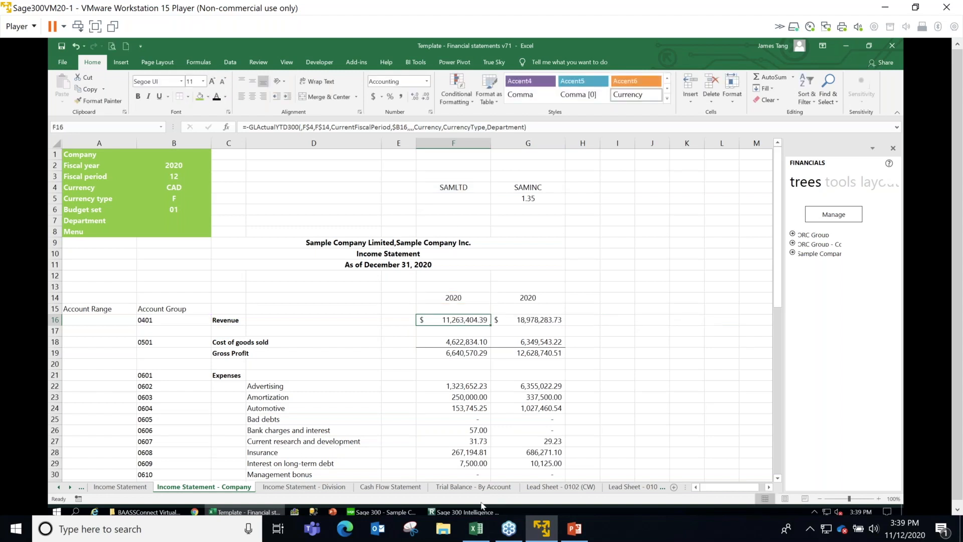
pyautogui.click(321, 487)
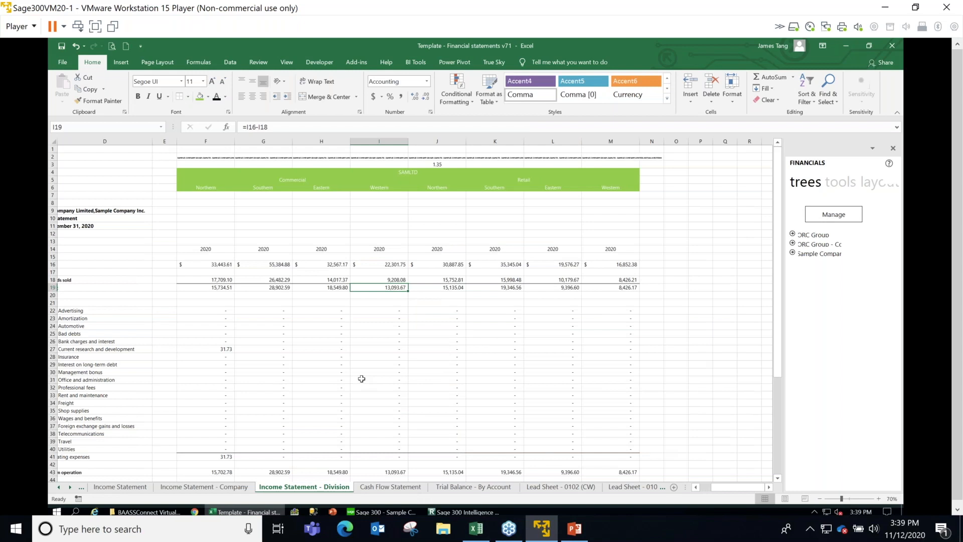
pyautogui.moveTo(747, 489); pyautogui.dragTo(709, 490)
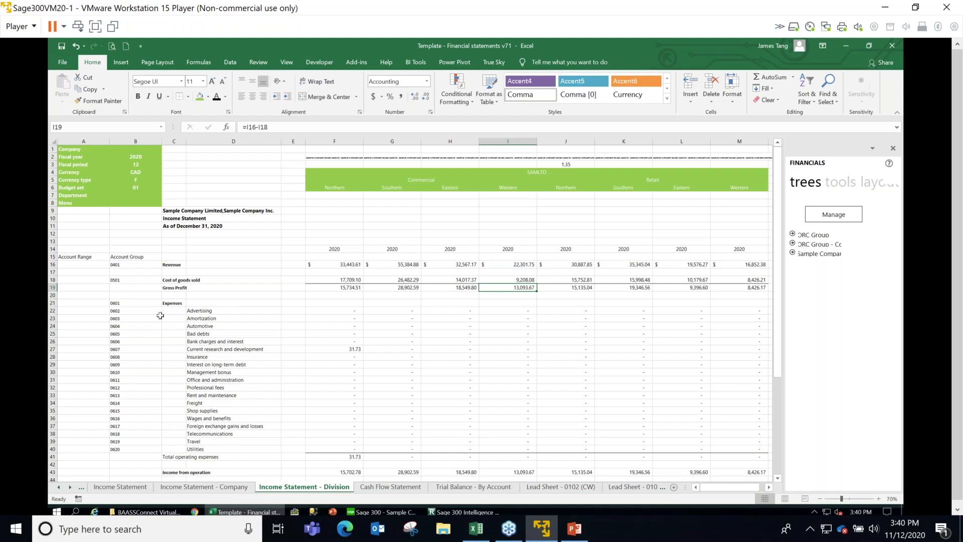
pyautogui.moveTo(310, 142); pyautogui.dragTo(739, 141)
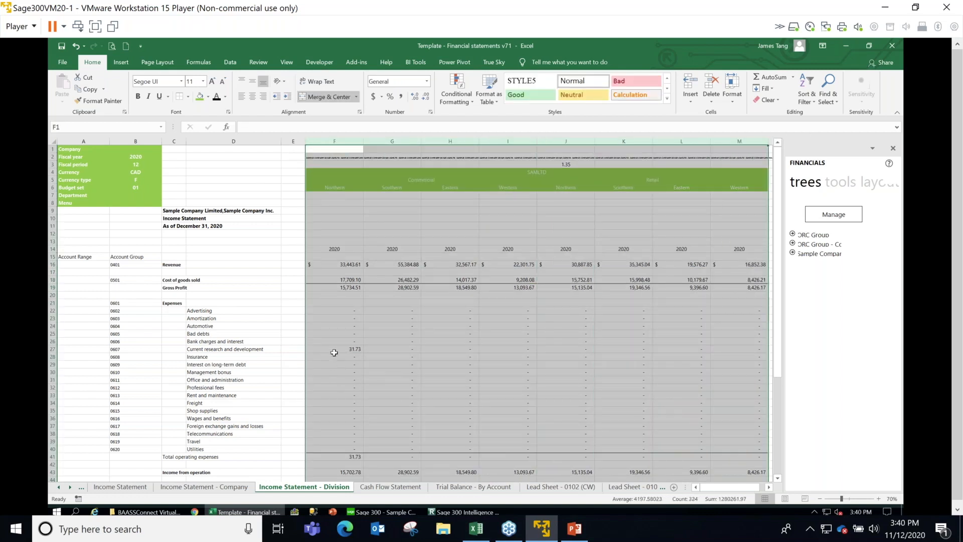
pyautogui.click(333, 351)
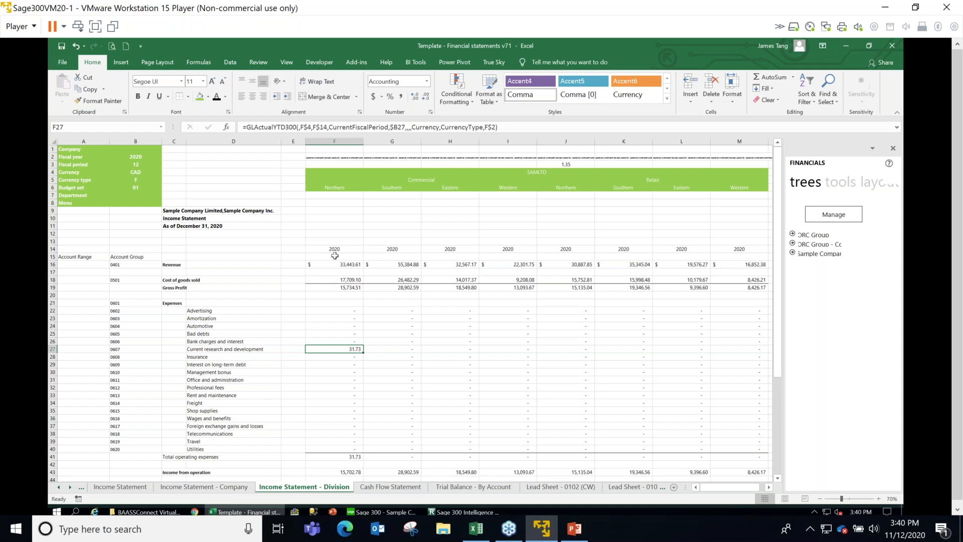
pyautogui.click(334, 141)
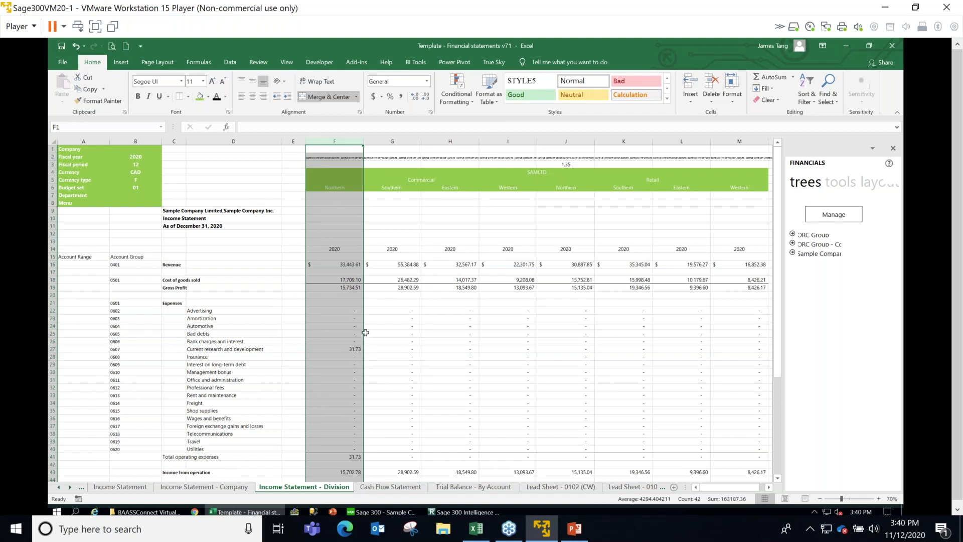
# Clear the reporting unit in F2 and fill it again with SAMLTD's Commerical > Northern unit from the Sample Company tree.
pyautogui.click(342, 158)
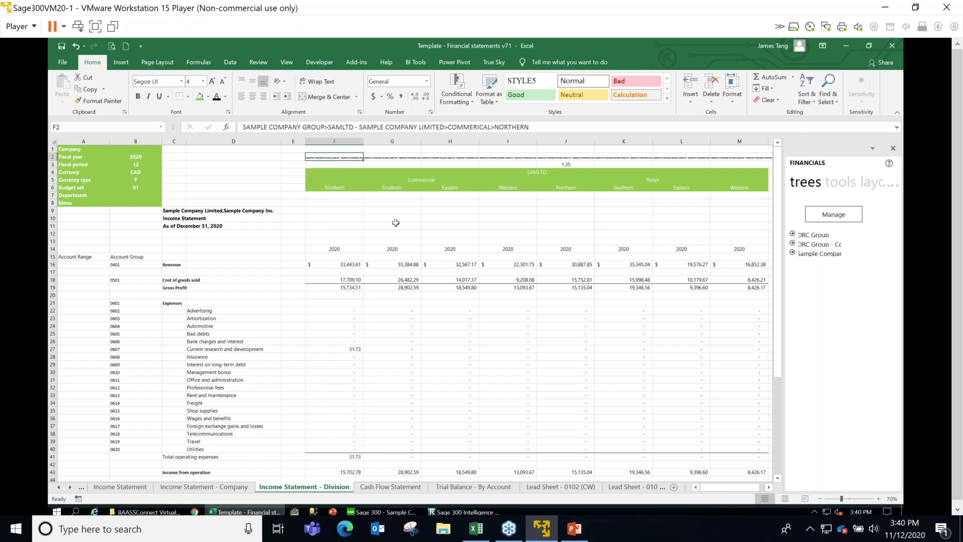
pyautogui.press('Delete')
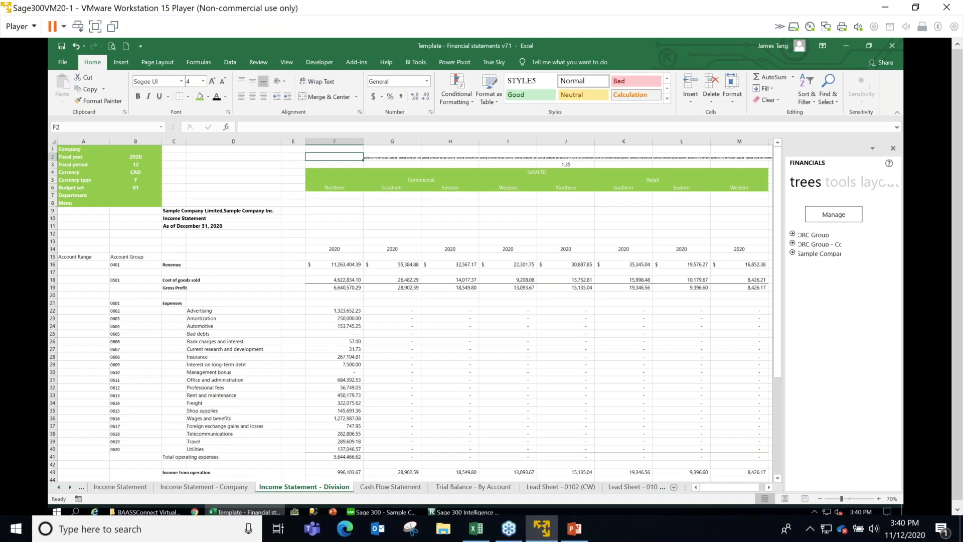
pyautogui.click(793, 256)
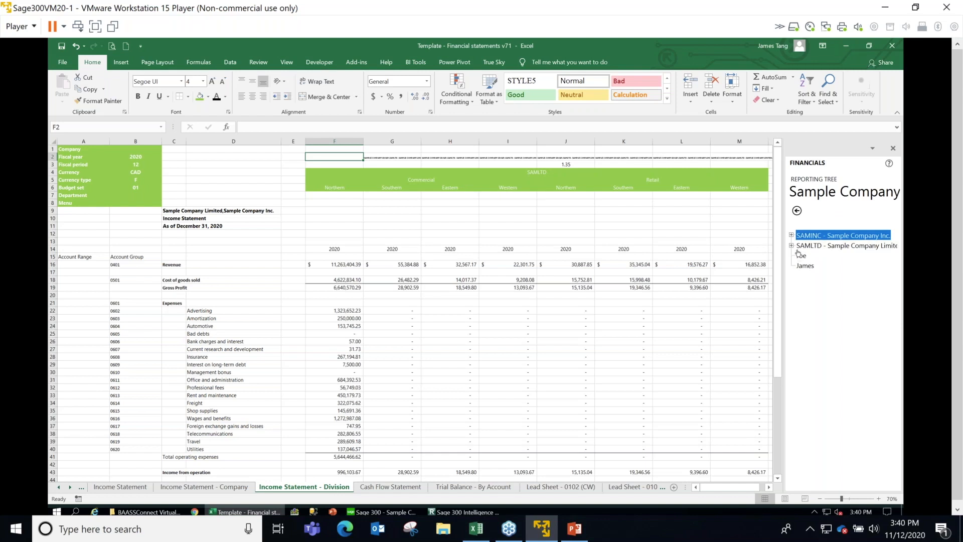
pyautogui.click(798, 247)
pyautogui.click(792, 245)
pyautogui.doubleClick(802, 256)
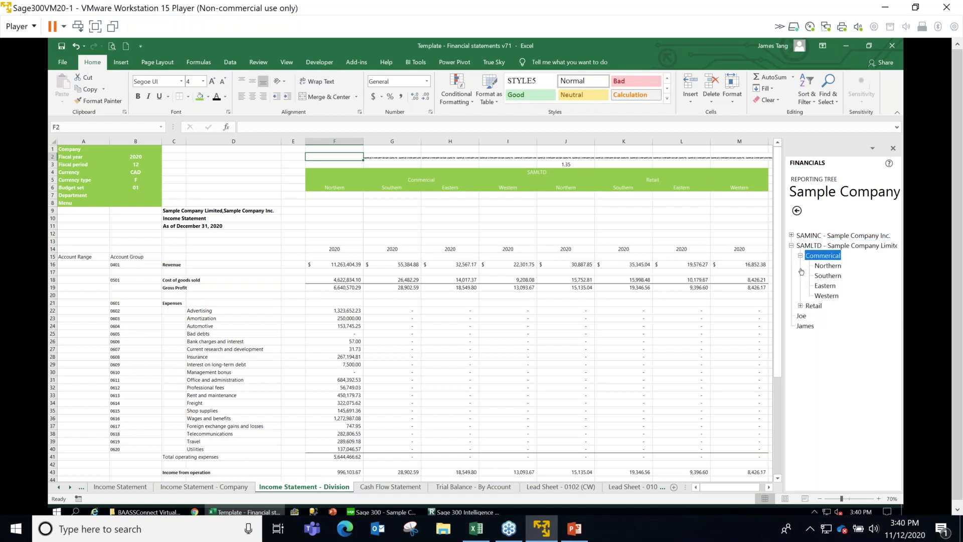
pyautogui.click(825, 266)
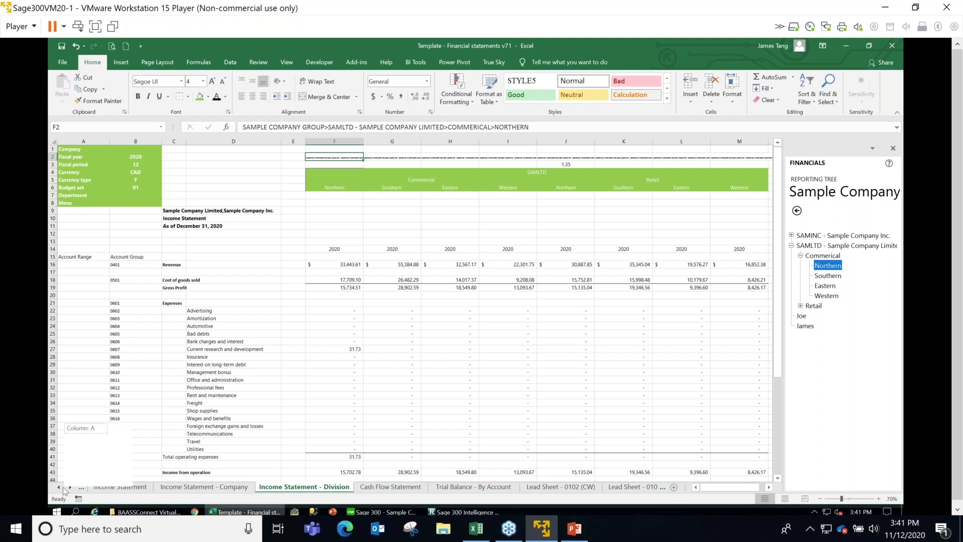
# Open the Dynamic Account Ranges sheet and read the setup steps listed in E12:F16.
pyautogui.click(58, 487)
pyautogui.click(58, 487)
pyautogui.click(59, 487)
pyautogui.click(58, 487)
pyautogui.click(58, 487)
pyautogui.click(59, 487)
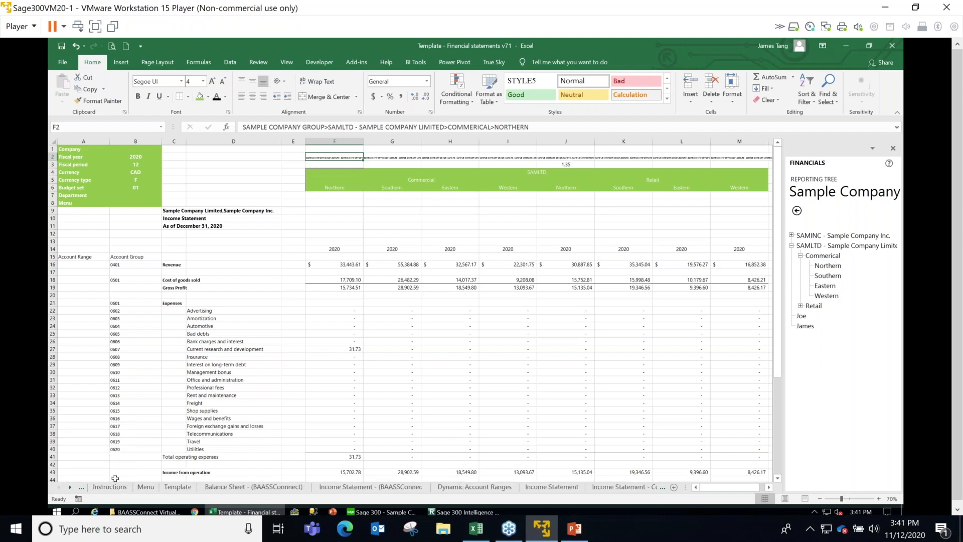
pyautogui.click(474, 487)
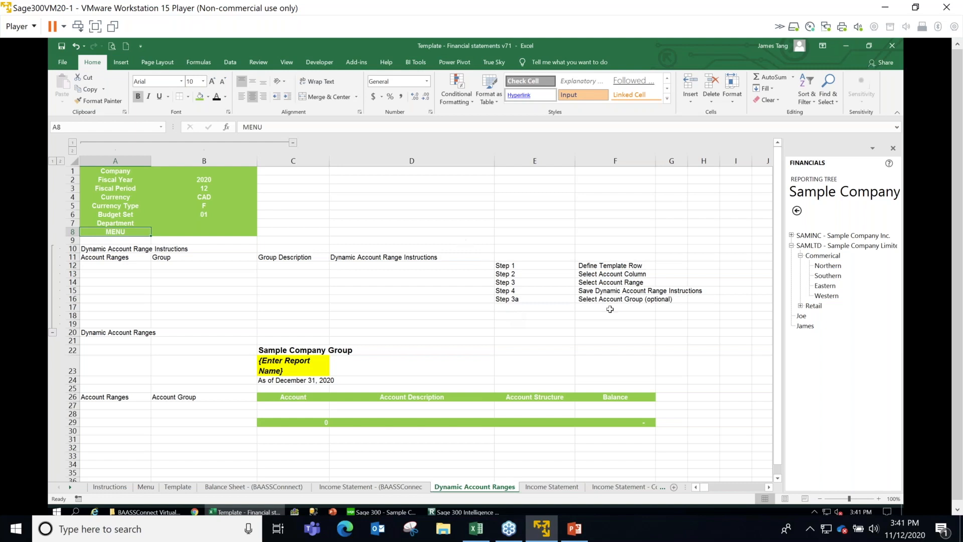
pyautogui.moveTo(548, 266); pyautogui.dragTo(617, 300)
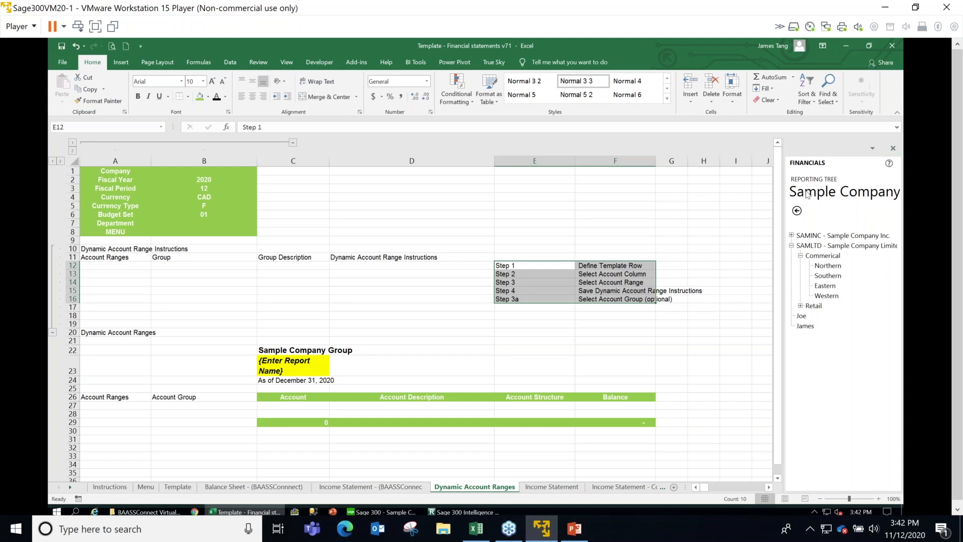
# Look over the Dynamic Account Ranges setup form among the Financials tools and close it.
pyautogui.click(796, 211)
pyautogui.click(870, 182)
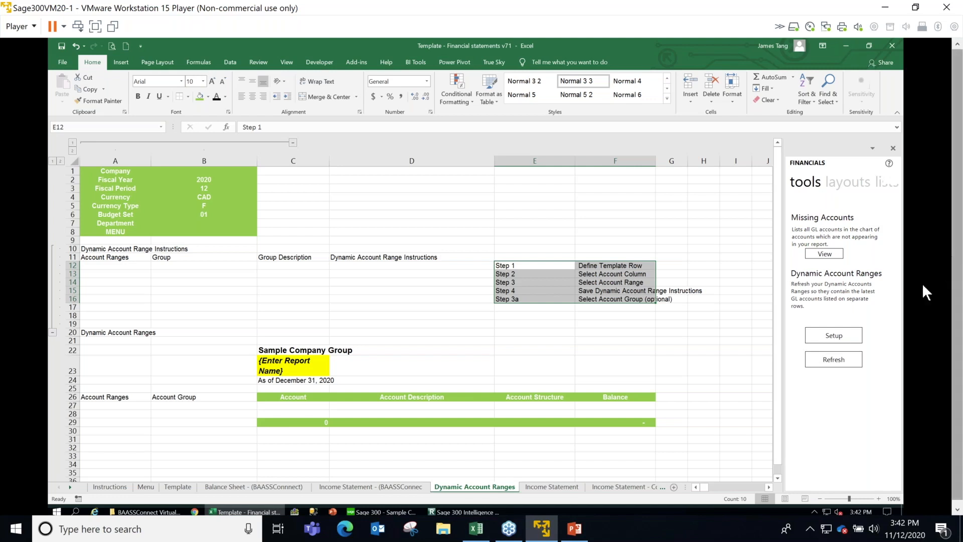
pyautogui.click(855, 337)
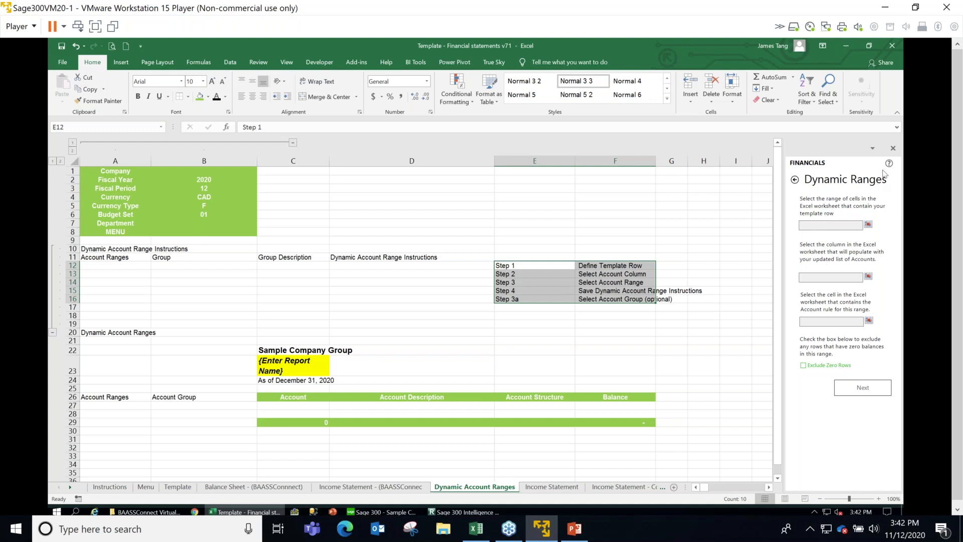
pyautogui.click(892, 148)
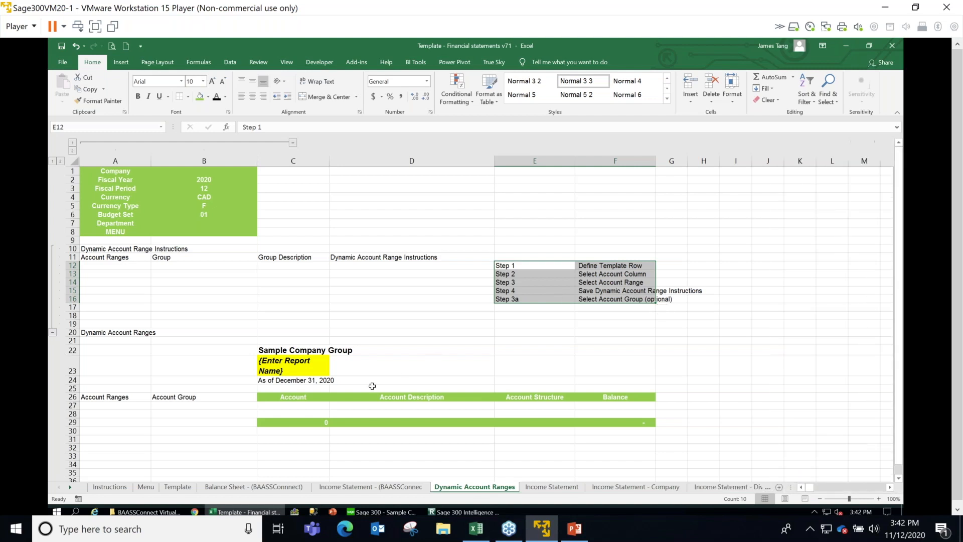
# Enter account 4000 in C27 under the Account heading.
pyautogui.click(306, 405)
pyautogui.write('4000')
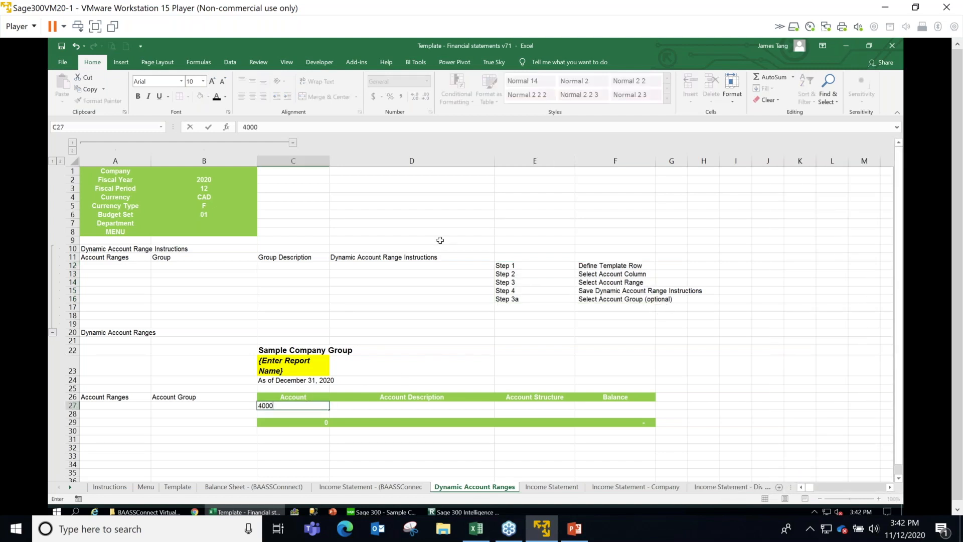
pyautogui.press('Tab')
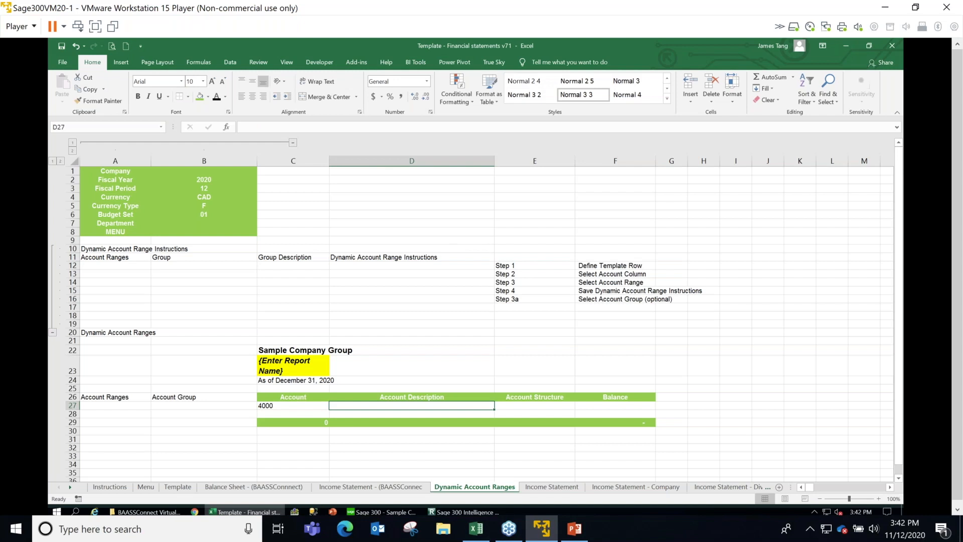
# Reopen the Financials designer and insert a Closing Balance formula into F27 under Balance.
pyautogui.press('Tab')
pyautogui.press('Tab')
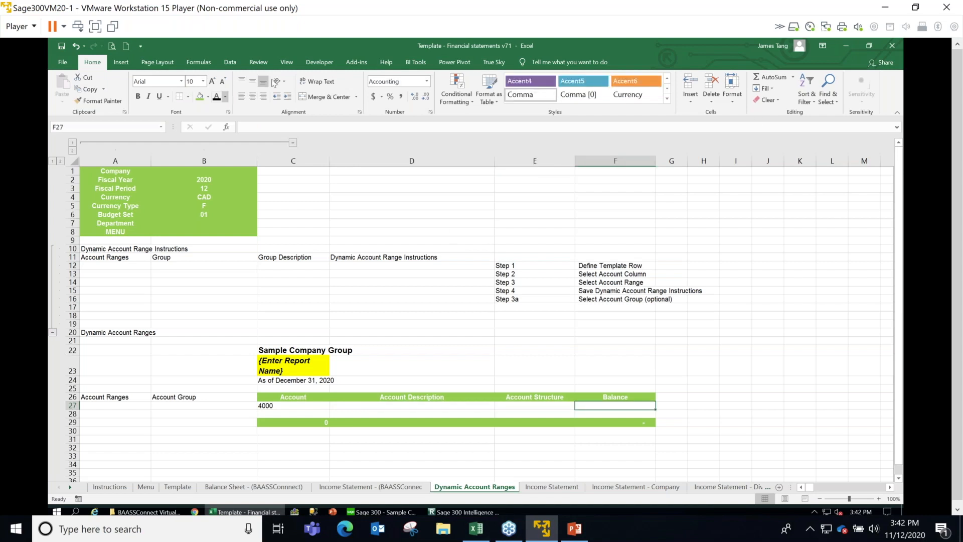
pyautogui.click(357, 62)
pyautogui.click(93, 78)
pyautogui.click(93, 91)
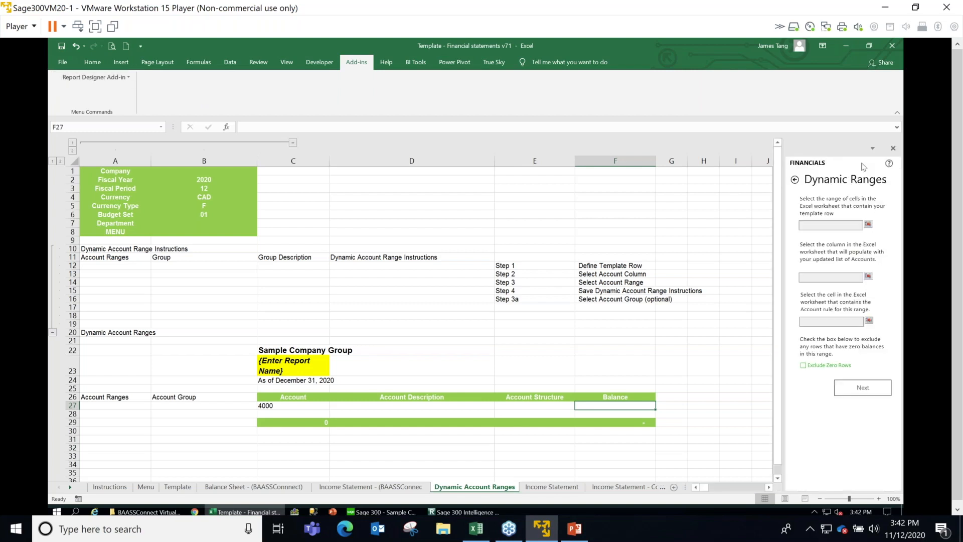
pyautogui.click(794, 179)
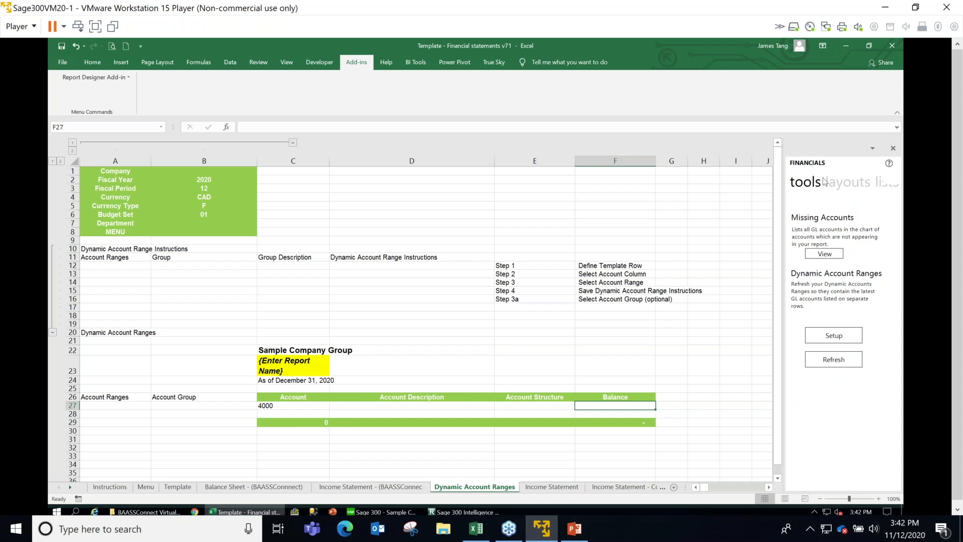
pyautogui.click(837, 187)
pyautogui.click(847, 184)
pyautogui.click(847, 184)
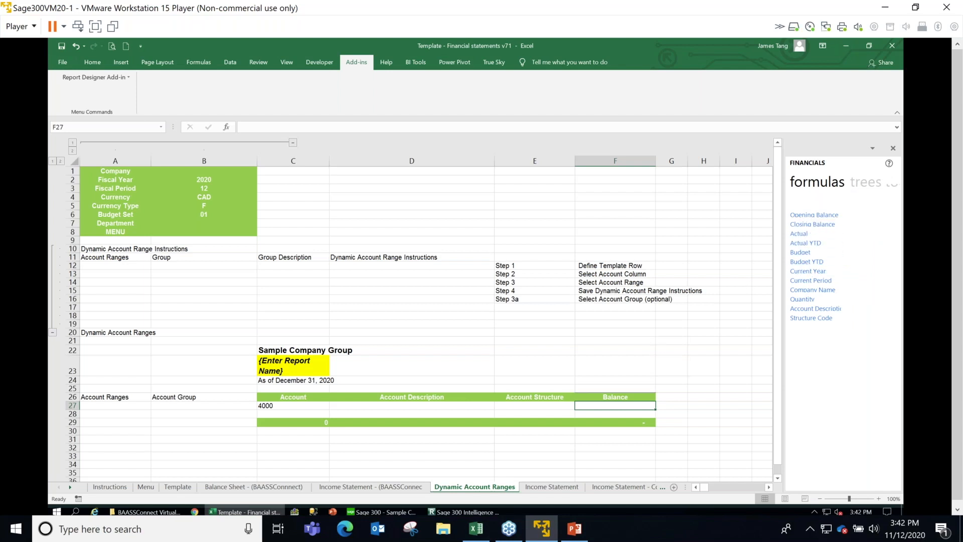
pyautogui.moveTo(812, 224); pyautogui.dragTo(624, 403)
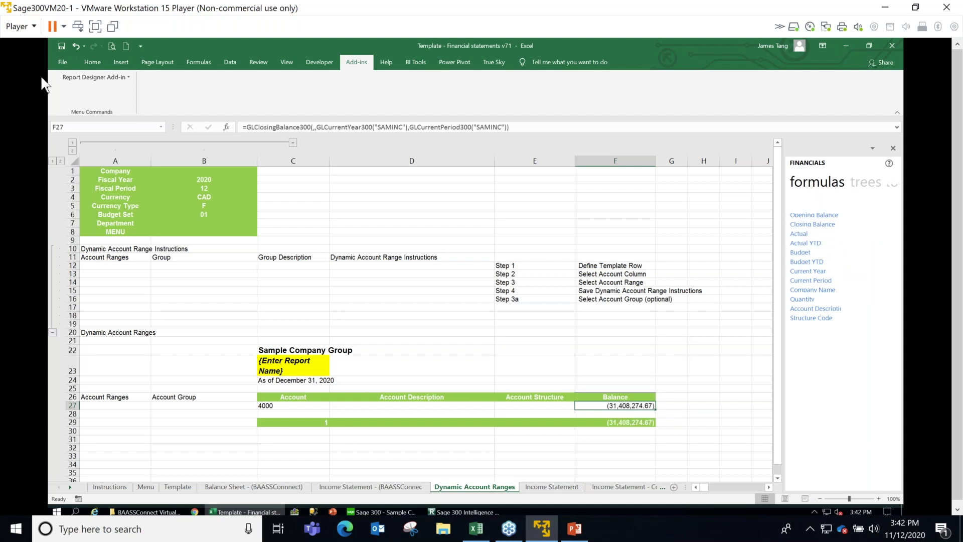
# Open the function arguments of the closing balance formula in F27 and set its Company argument to Company.
pyautogui.click(227, 127)
pyautogui.press('Tab')
pyautogui.write('Company')
pyautogui.press('Tab')
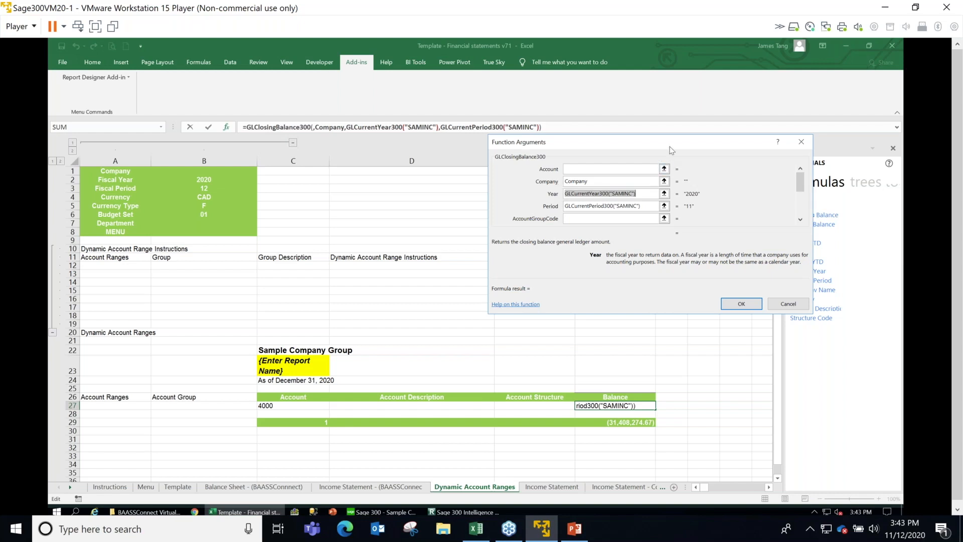
pyautogui.moveTo(672, 153); pyautogui.dragTo(485, 143)
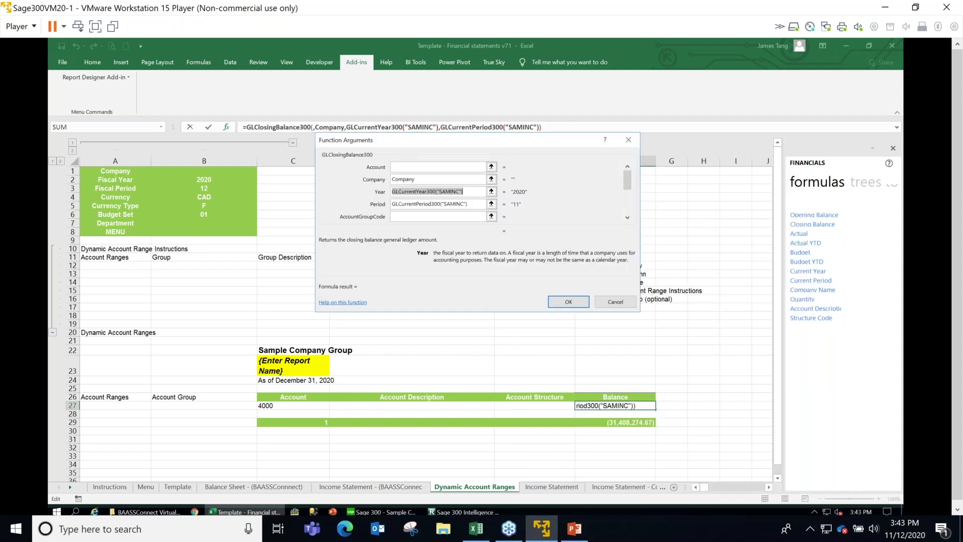
# Set the formula's Year argument to CurrentFiscalYear and its Period argument to CurrentFiscalPeriod.
pyautogui.write('CurrentFiscla')
pyautogui.press('BackSpace')
pyautogui.press('BackSpace')
pyautogui.write('alYear')
pyautogui.press('Tab')
pyautogui.write('CurrentFica')
pyautogui.press('BackSpace')
pyautogui.write('scalPeriod')
pyautogui.press('Tab')
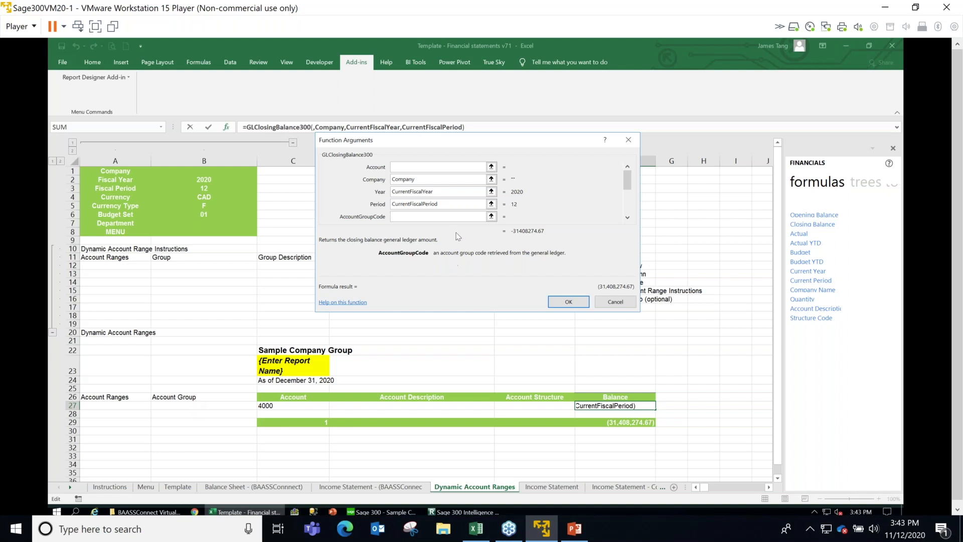
# Point the AccountGroupCode argument to cell B12 as the absolute reference $B$12.
pyautogui.click(202, 263)
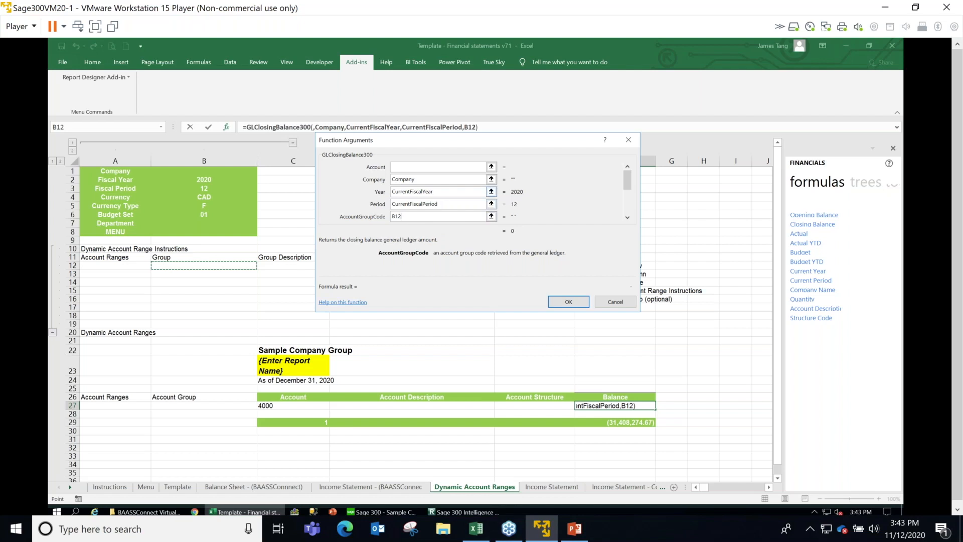
pyautogui.moveTo(486, 143); pyautogui.dragTo(402, 146)
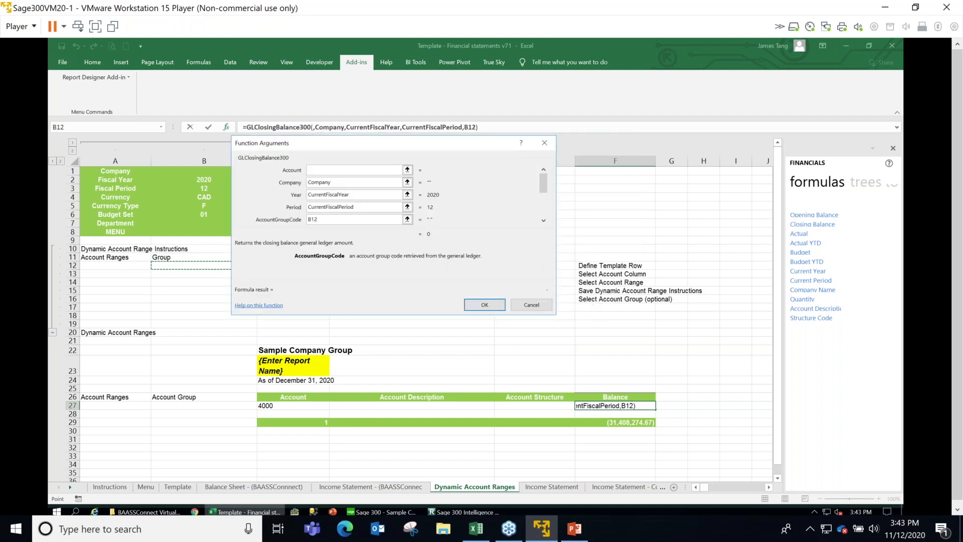
pyautogui.press('F4')
pyautogui.press('Tab')
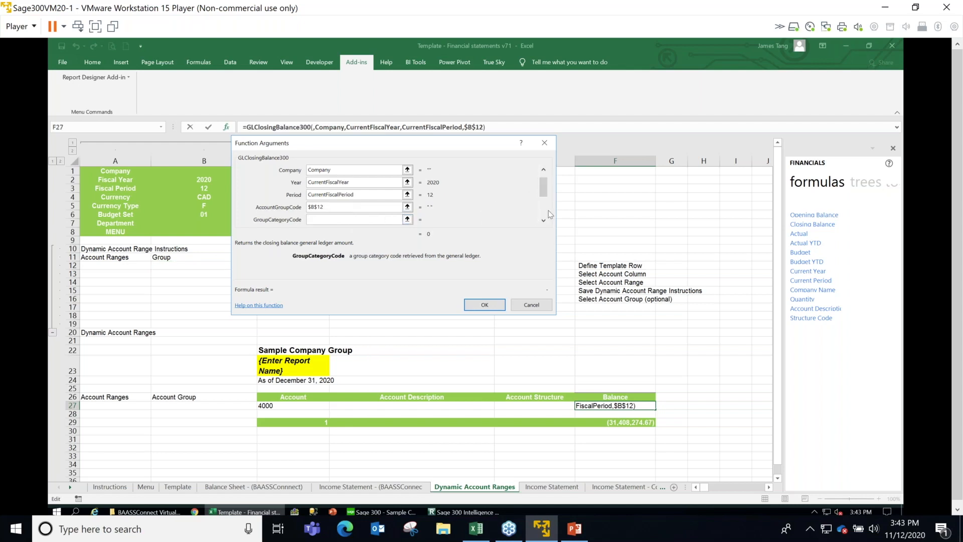
# Set the closing balance formula's CurrencyCode argument to Currency and its CurrencyType argument to CurrencyType.
pyautogui.press('Tab')
pyautogui.press('Tab')
pyautogui.press('Tab')
pyautogui.press('Tab')
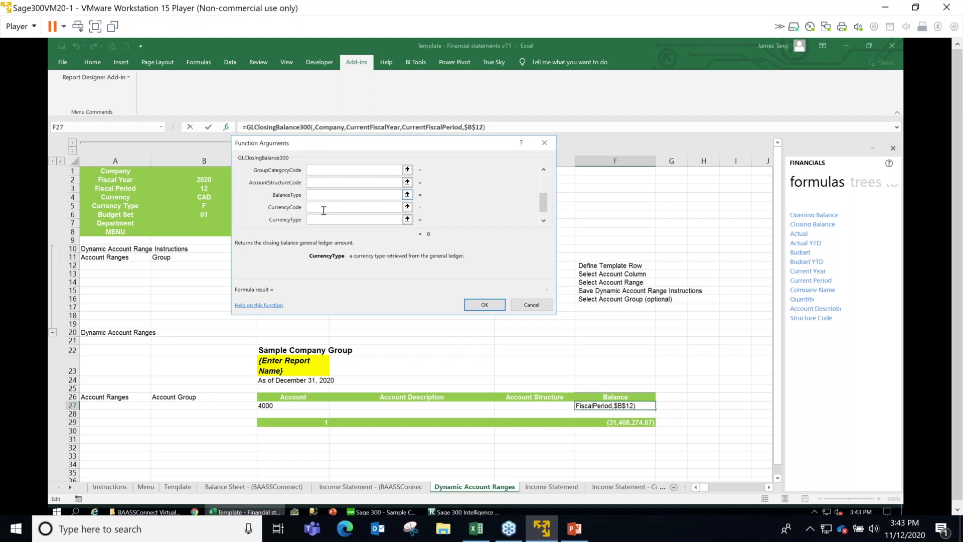
pyautogui.click(323, 208)
pyautogui.write('currency')
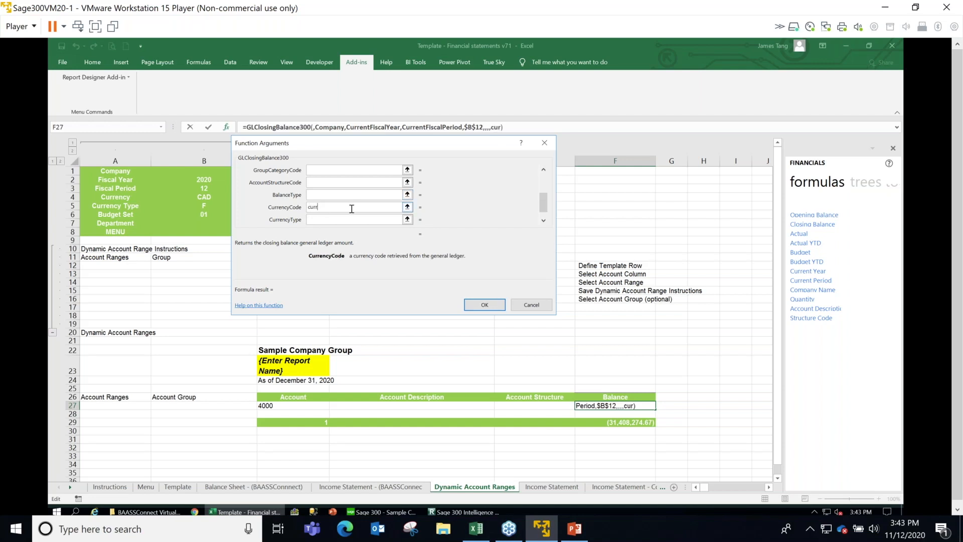
pyautogui.press('Tab')
pyautogui.write('Currency')
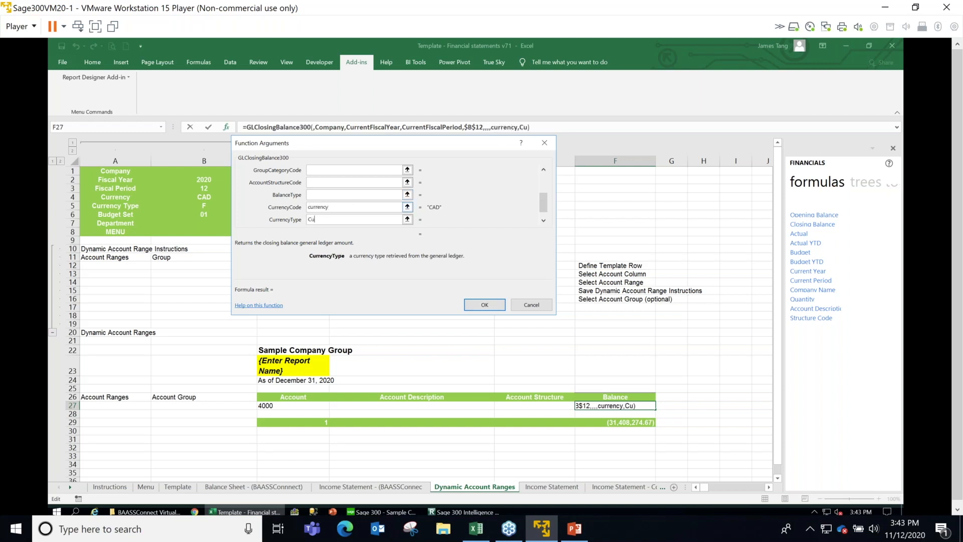
pyautogui.write('Typre')
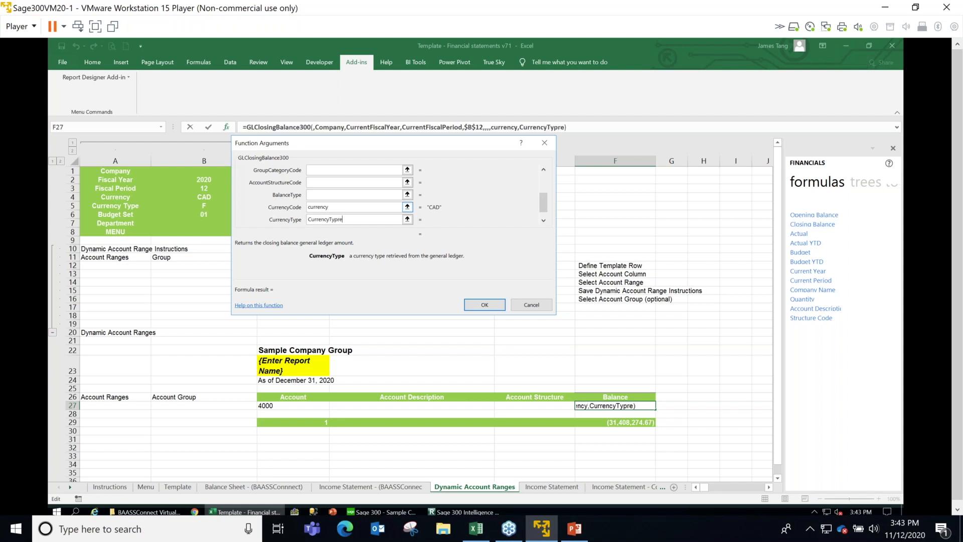
pyautogui.press('BackSpace')
pyautogui.press('BackSpace')
pyautogui.write('e')
# Set the formula's ReportTreeUnit argument to Department and confirm the closing balance formula.
pyautogui.press('Tab')
pyautogui.write('Departm')
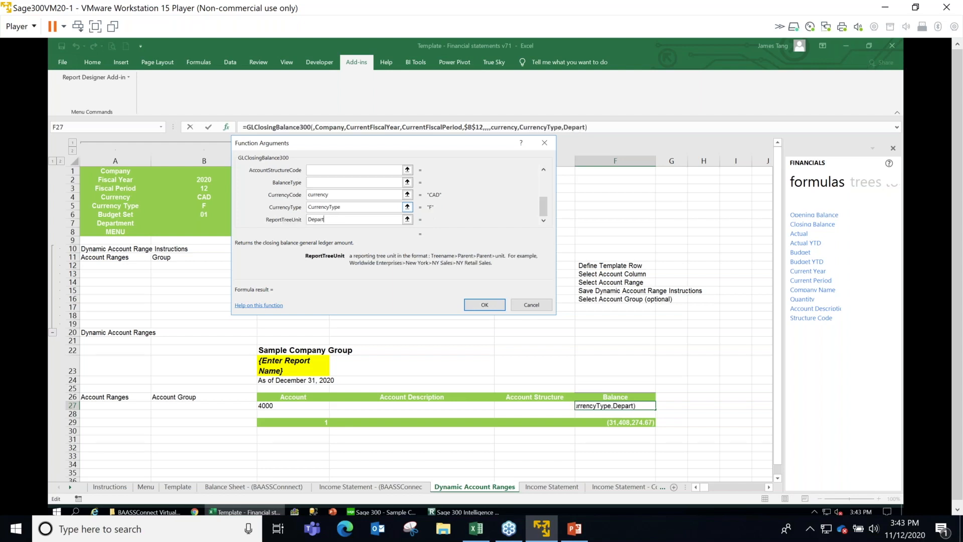
pyautogui.write('ent')
pyautogui.click(485, 304)
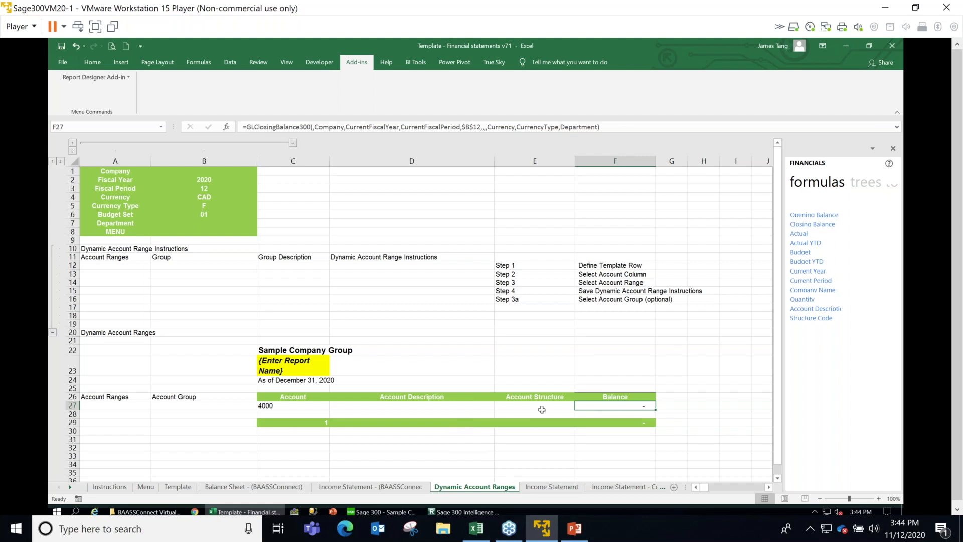
# Insert an Account Description formula into D27 and set its Company argument to Company.
pyautogui.moveTo(815, 309); pyautogui.dragTo(412, 406)
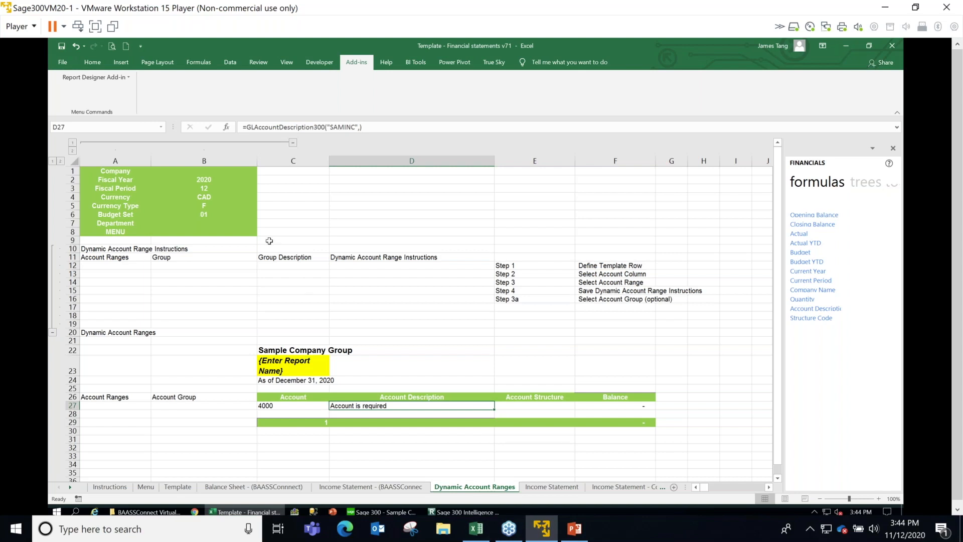
pyautogui.click(226, 127)
pyautogui.write('Company')
pyautogui.press('Tab')
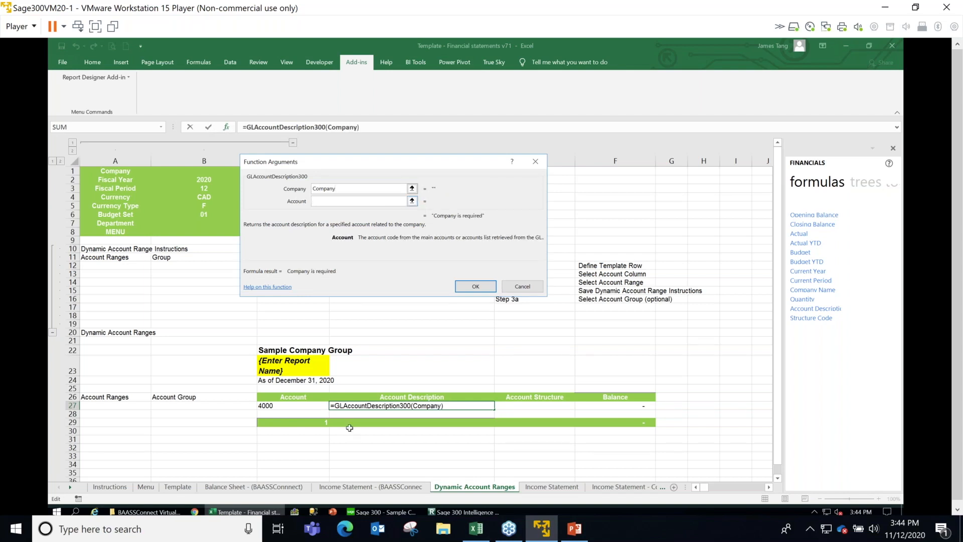
# Point the account description formula's Account argument to $C27, confirm it and recheck its arguments.
pyautogui.click(316, 405)
pyautogui.press('F4')
pyautogui.press('F4')
pyautogui.press('F4')
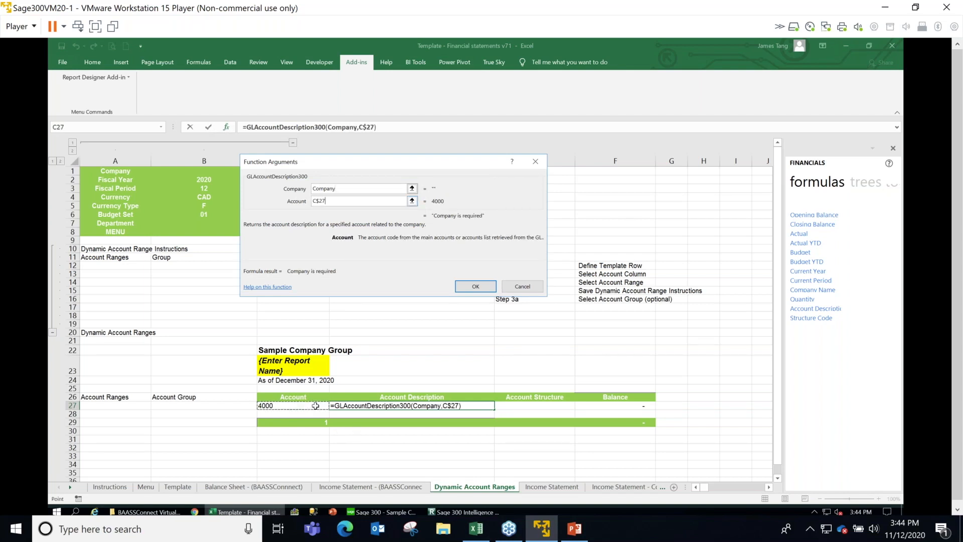
pyautogui.press('Return')
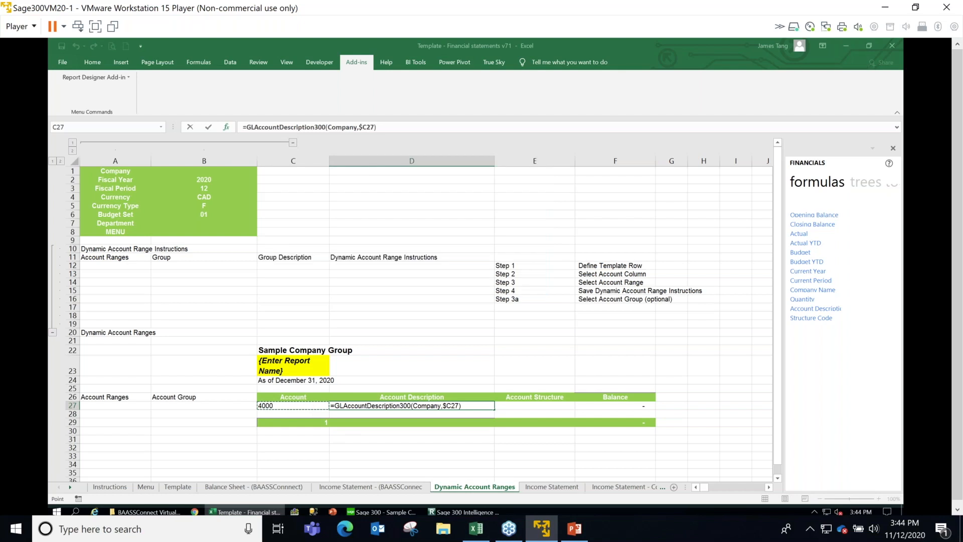
pyautogui.doubleClick(353, 404)
pyautogui.press('Escape')
pyautogui.click(227, 127)
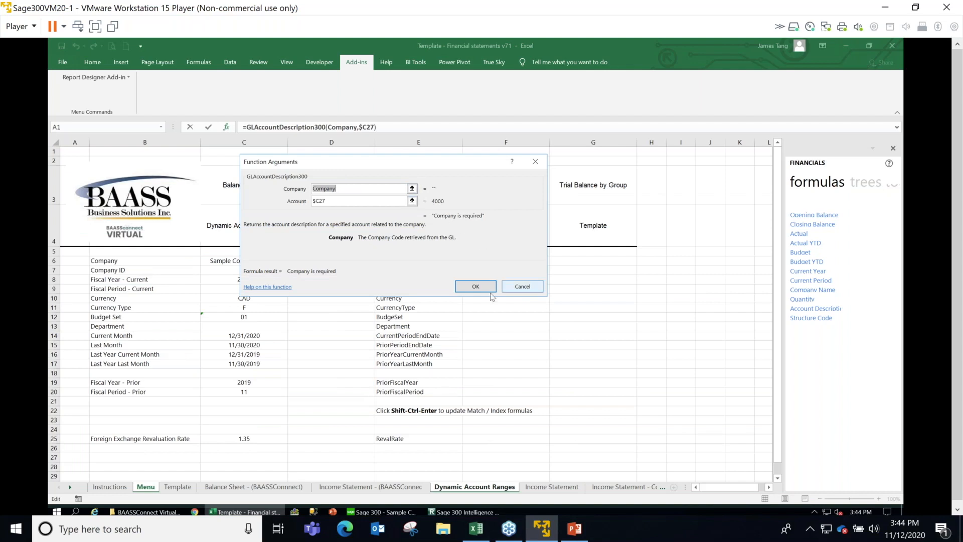
pyautogui.click(476, 286)
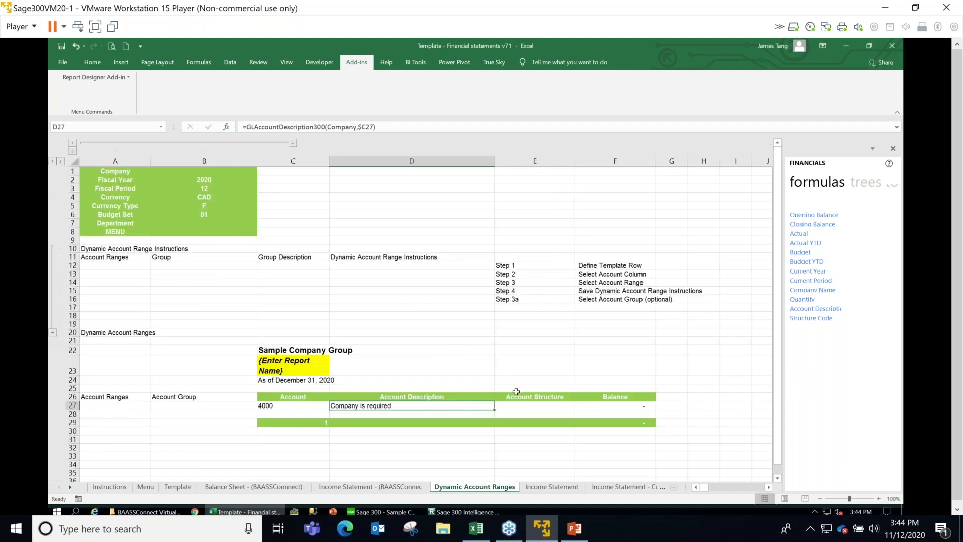
# Insert a Structure Code formula into E27 under Account Structure and set its Company argument to Company.
pyautogui.click(516, 407)
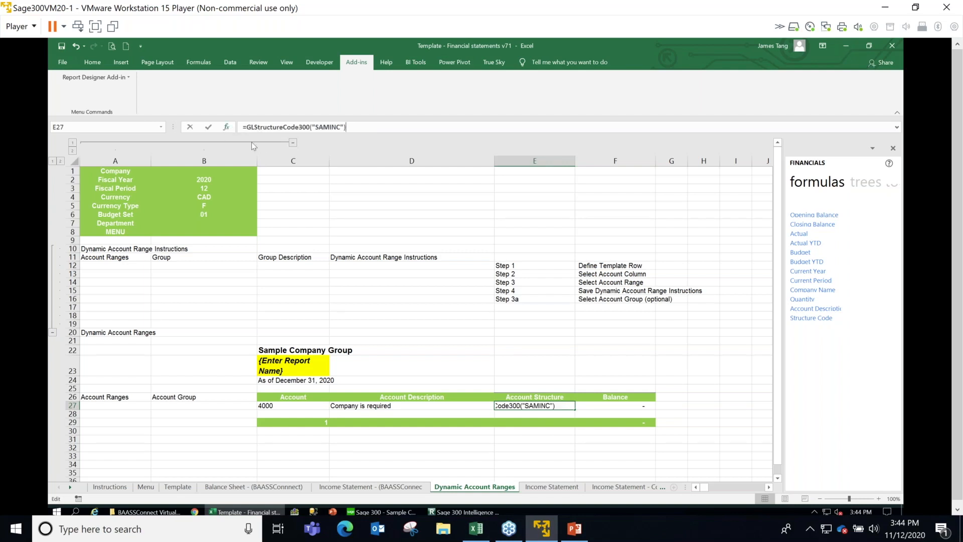
pyautogui.click(230, 127)
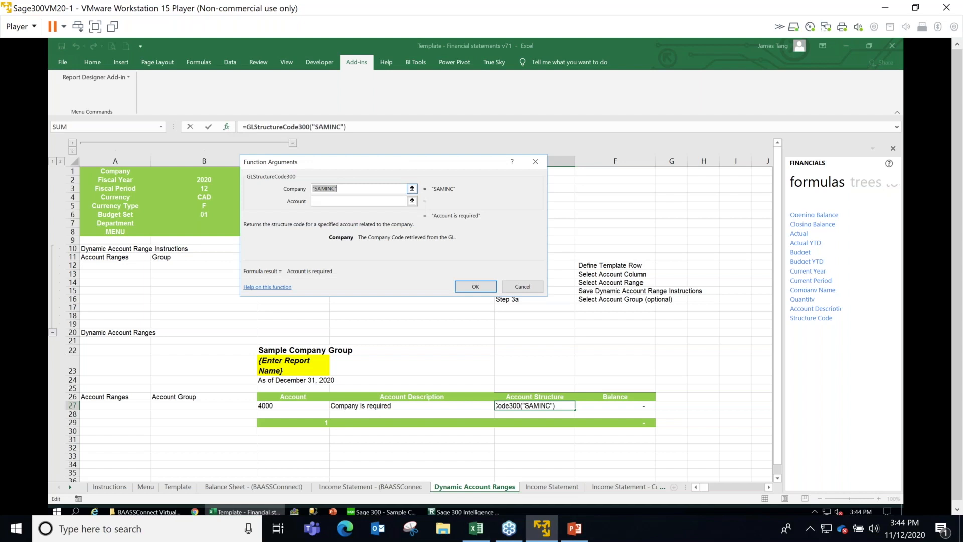
pyautogui.write('Company')
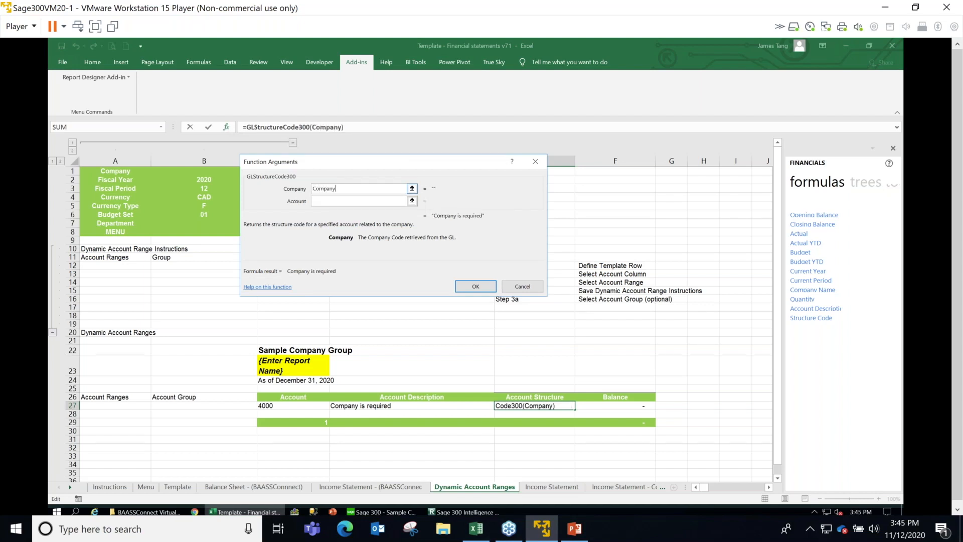
pyautogui.press('Tab')
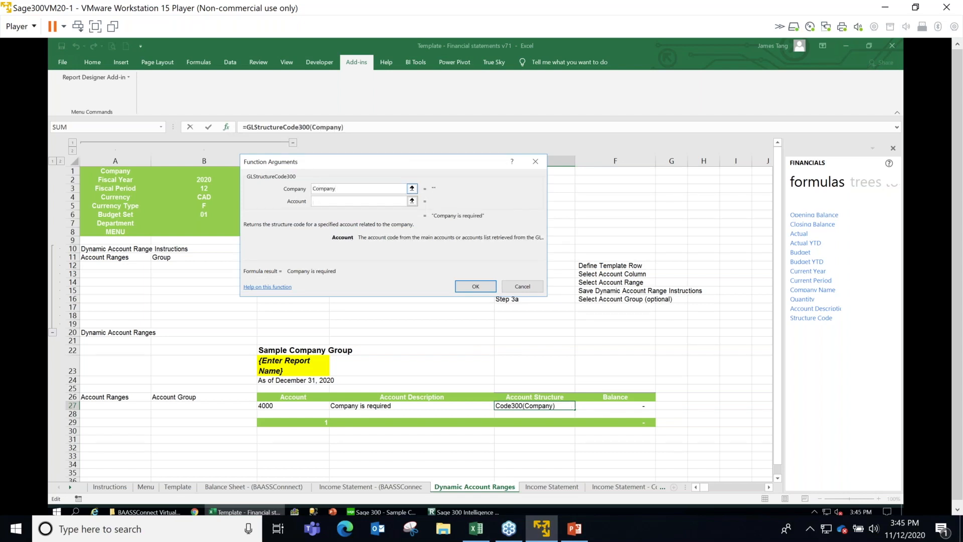
# Point the structure code formula's Account argument to $C27 and confirm the formula.
pyautogui.click(302, 407)
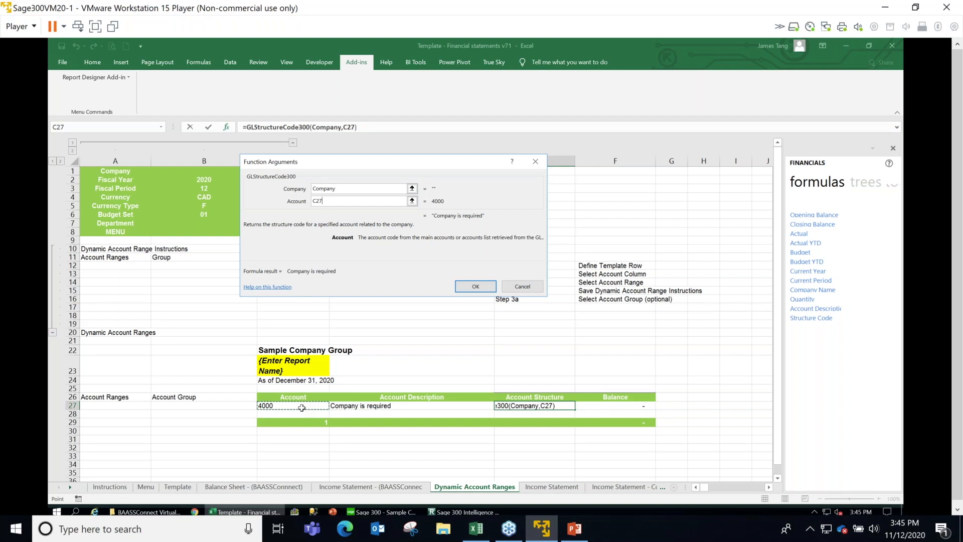
pyautogui.press('F4')
pyautogui.press('F4')
pyautogui.press('F4')
pyautogui.click(474, 286)
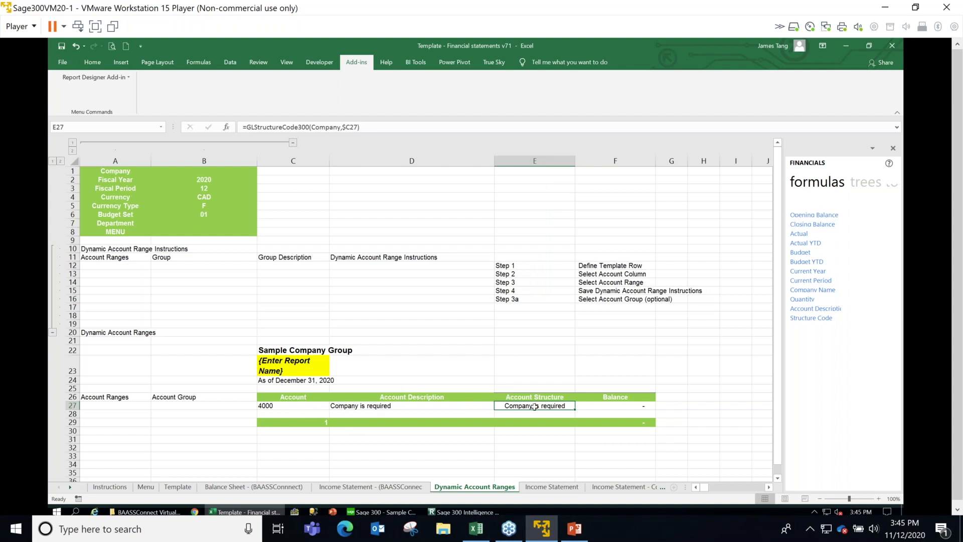
# Go to the Menu sheet and set the reporting company to Sample Company Inc.
pyautogui.click(290, 403)
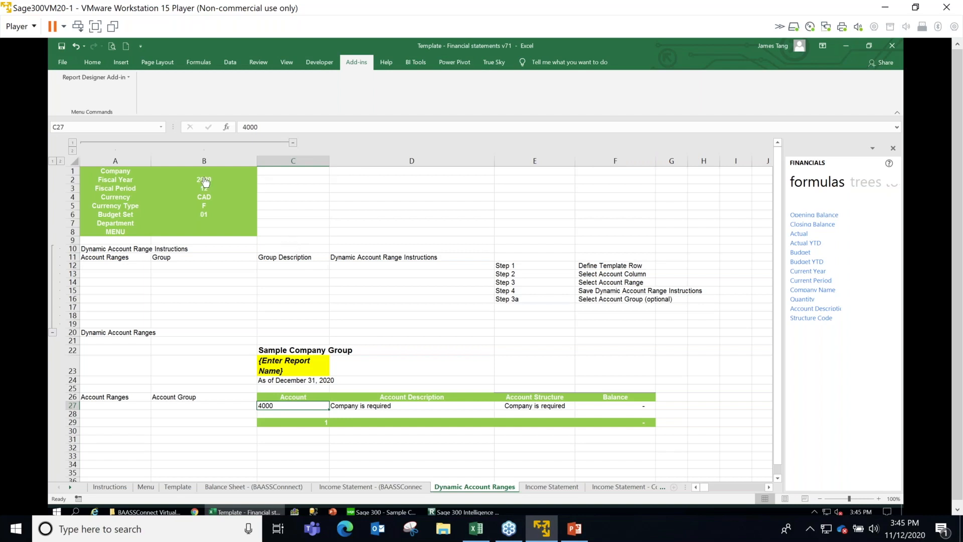
pyautogui.click(116, 231)
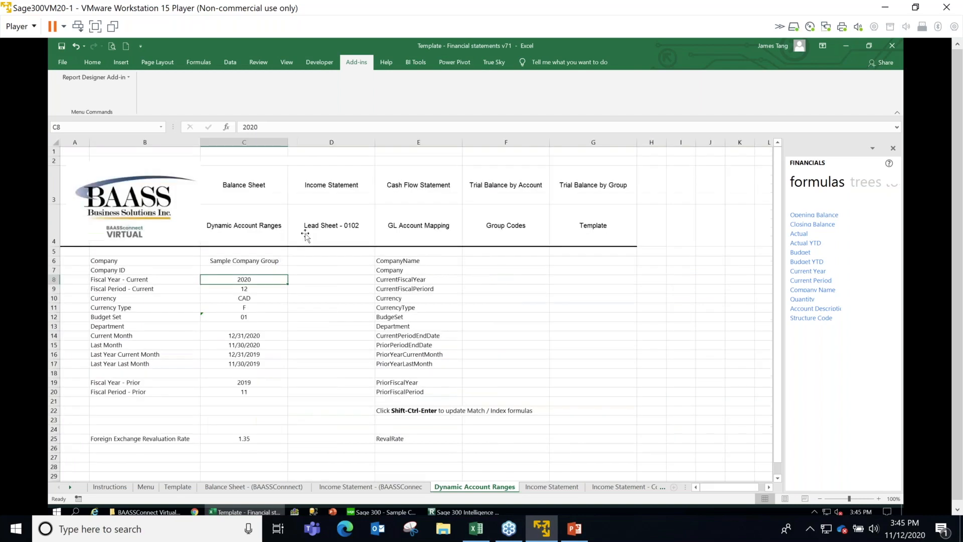
pyautogui.click(241, 269)
pyautogui.click(260, 260)
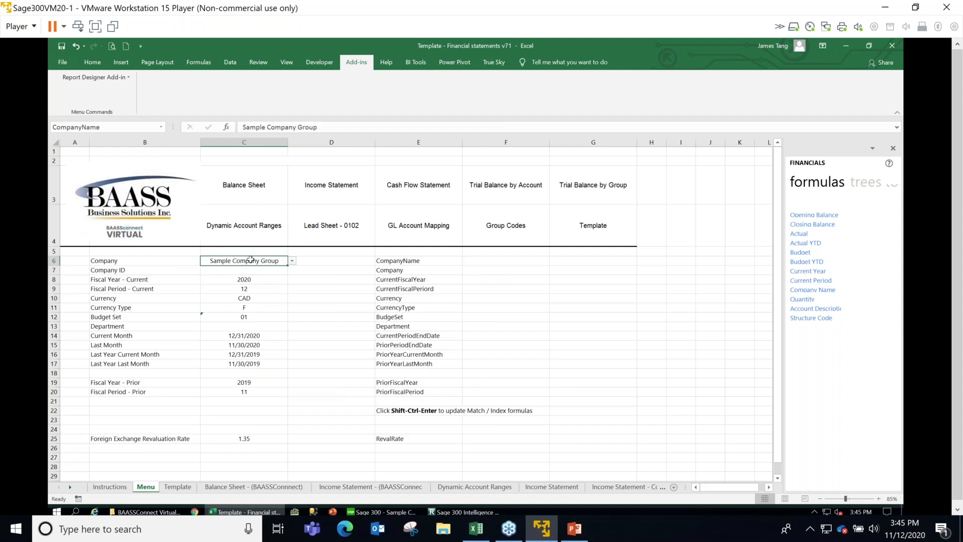
pyautogui.click(292, 261)
pyautogui.click(272, 281)
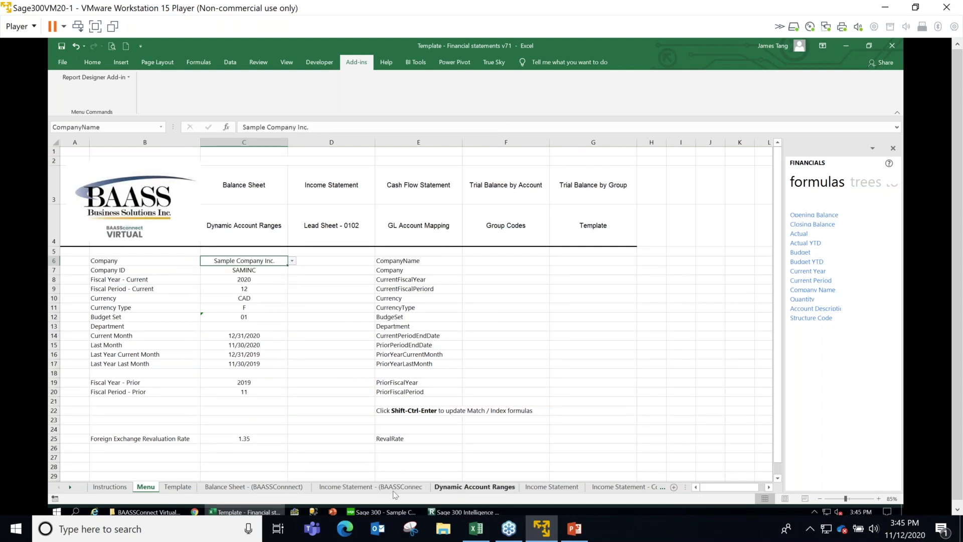
# Return to the Dynamic Account Ranges sheet and check the account description and structure formulas in row 27.
pyautogui.click(445, 488)
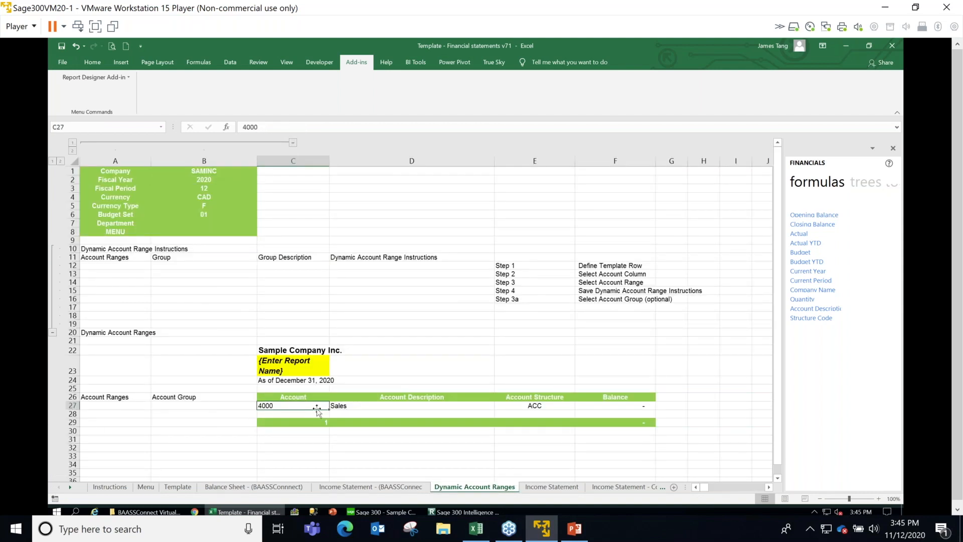
pyautogui.click(346, 407)
pyautogui.click(517, 404)
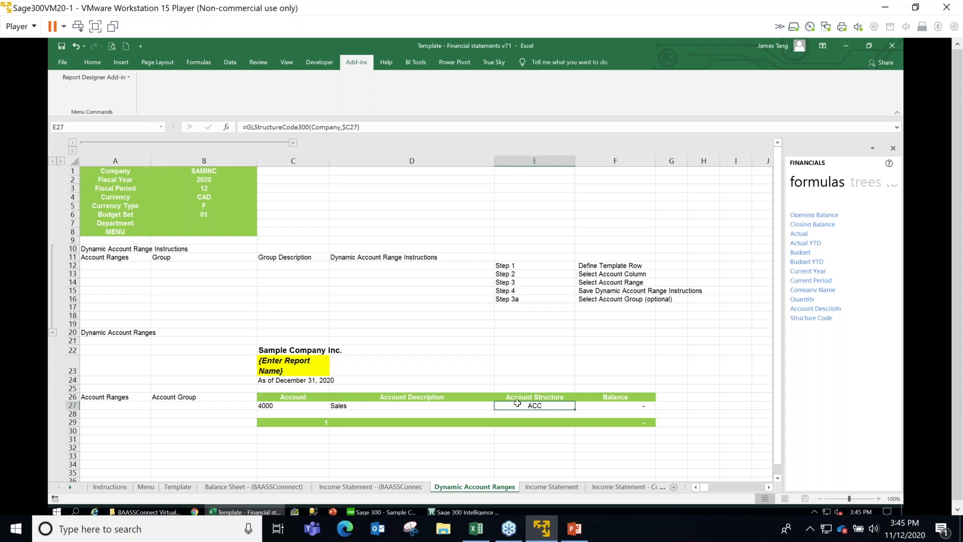
# Open the Dynamic Account Ranges setup in the designer tools and set the template row to $C$27:$F$27.
pyautogui.click(863, 181)
pyautogui.click(845, 184)
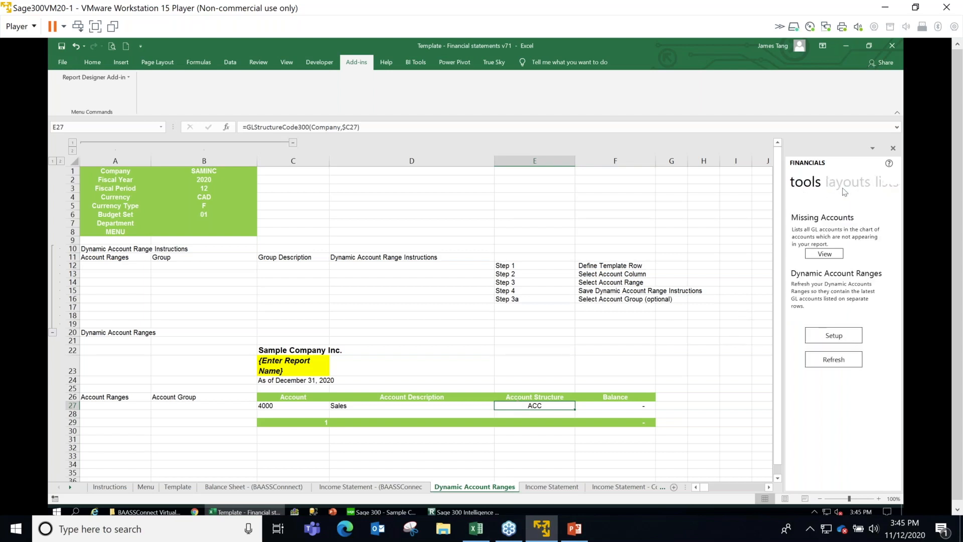
pyautogui.click(834, 336)
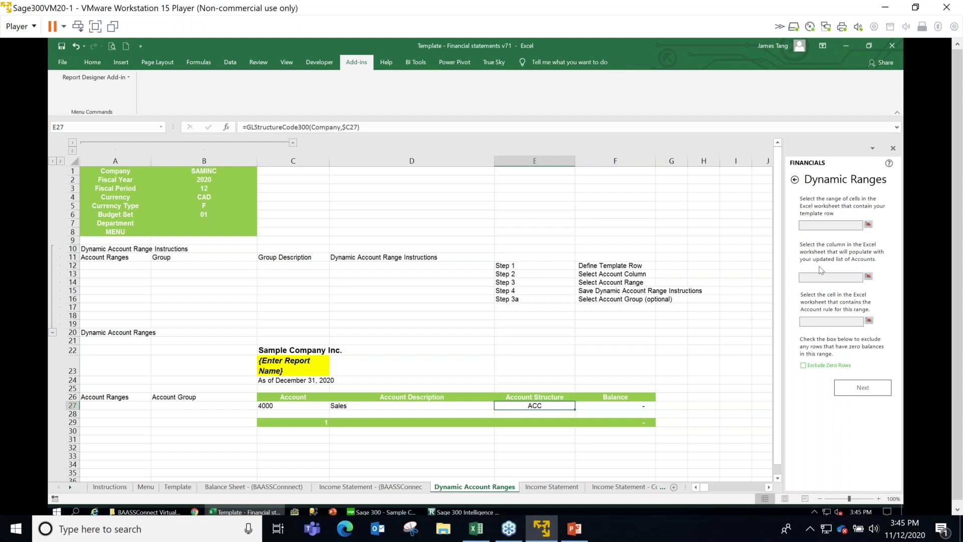
pyautogui.click(618, 266)
pyautogui.click(868, 225)
pyautogui.moveTo(292, 404); pyautogui.dragTo(624, 402)
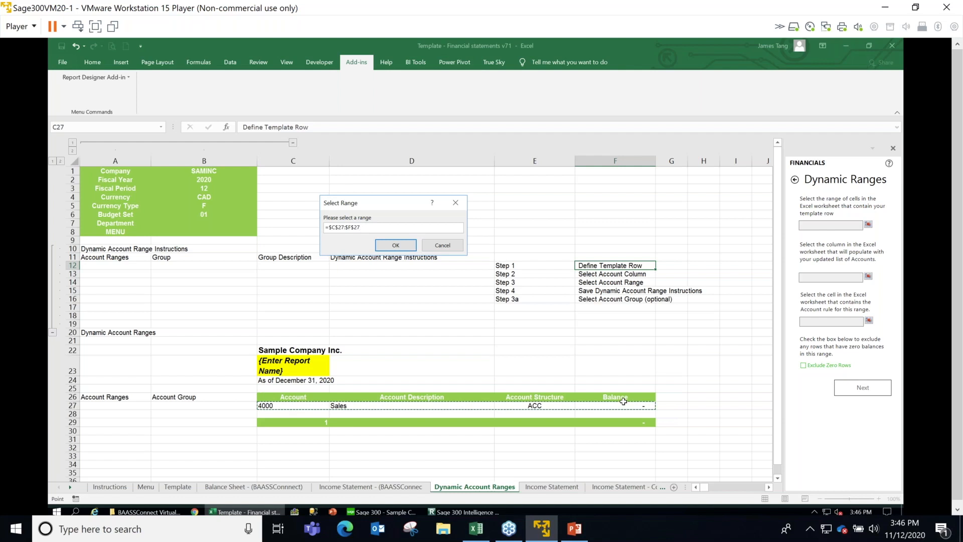
pyautogui.click(396, 246)
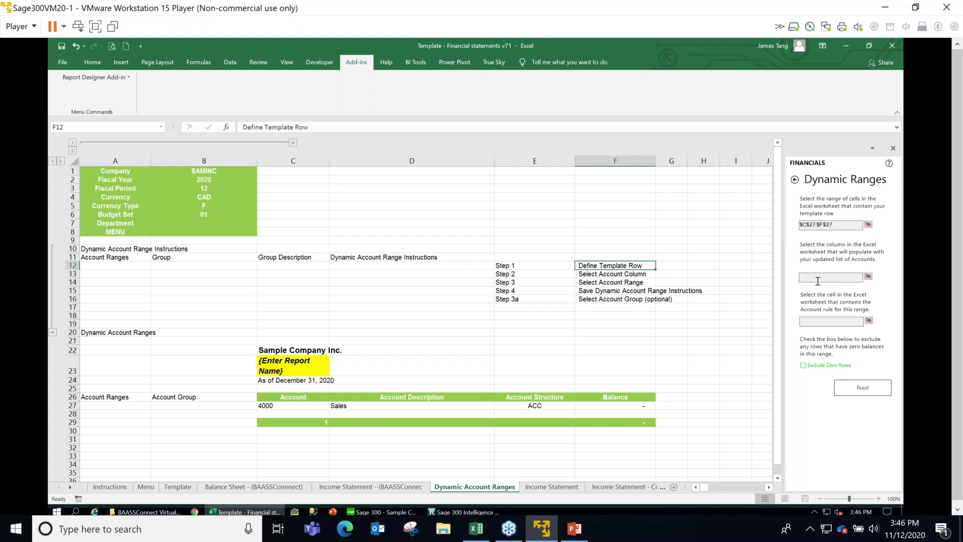
# Set column C as the column that will be populated with the updated list of accounts.
pyautogui.click(868, 276)
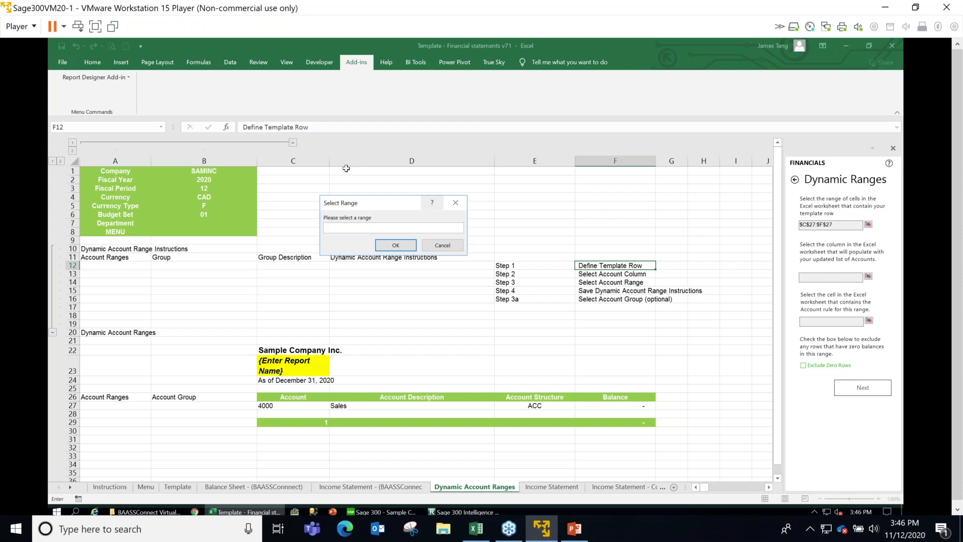
pyautogui.click(293, 160)
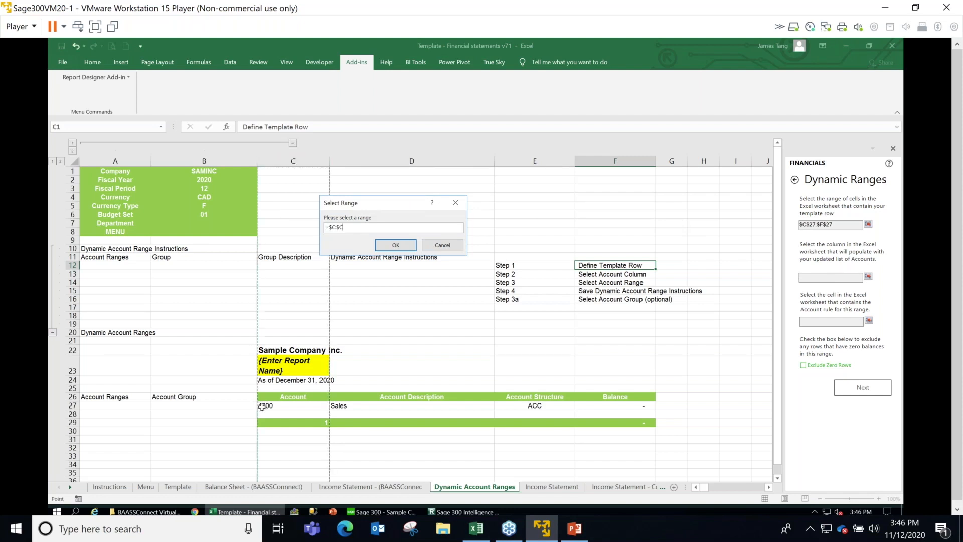
pyautogui.click(396, 245)
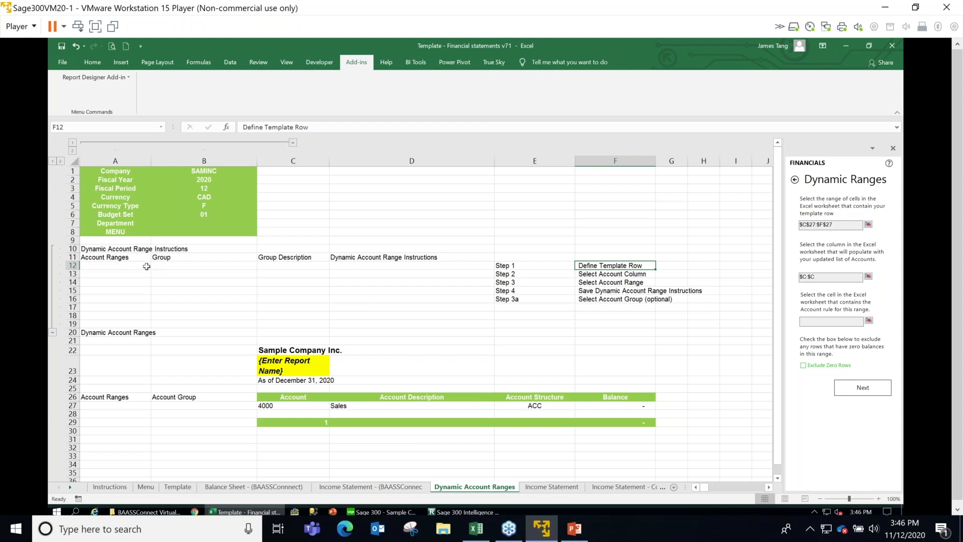
# Enter the account range 1000 TO 9999 in A12 under Account Ranges and select that cell.
pyautogui.click(131, 266)
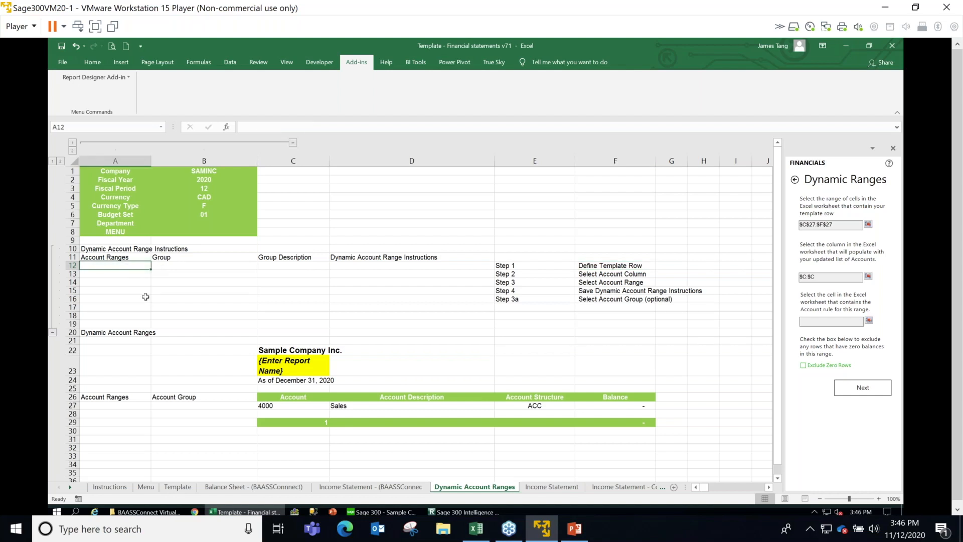
pyautogui.write('10000')
pyautogui.press('BackSpace')
pyautogui.write('T')
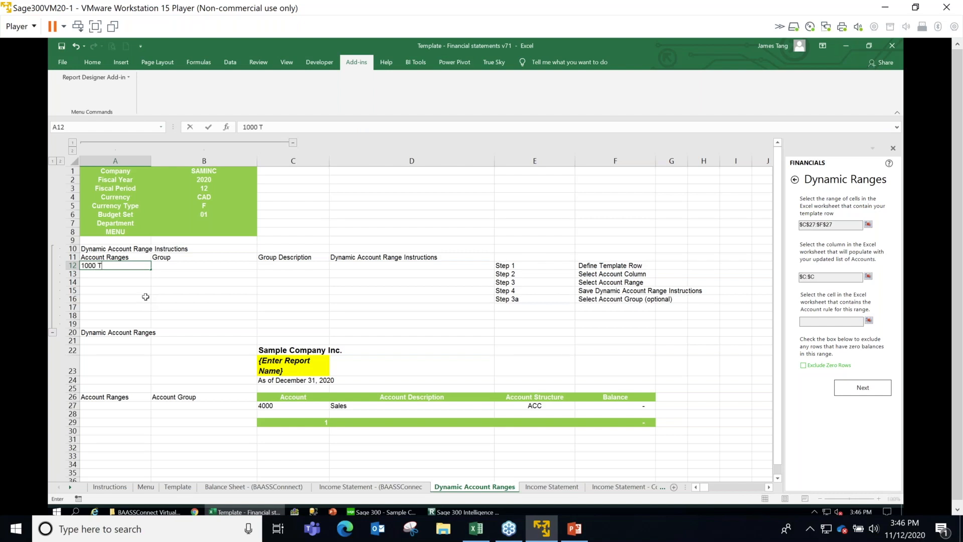
pyautogui.write('O 9999')
pyautogui.press('Tab')
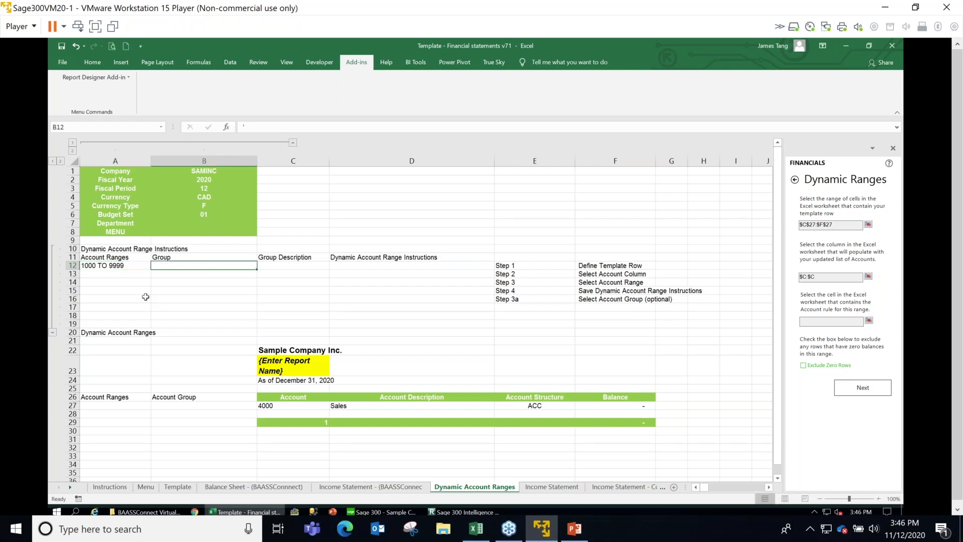
pyautogui.click(133, 263)
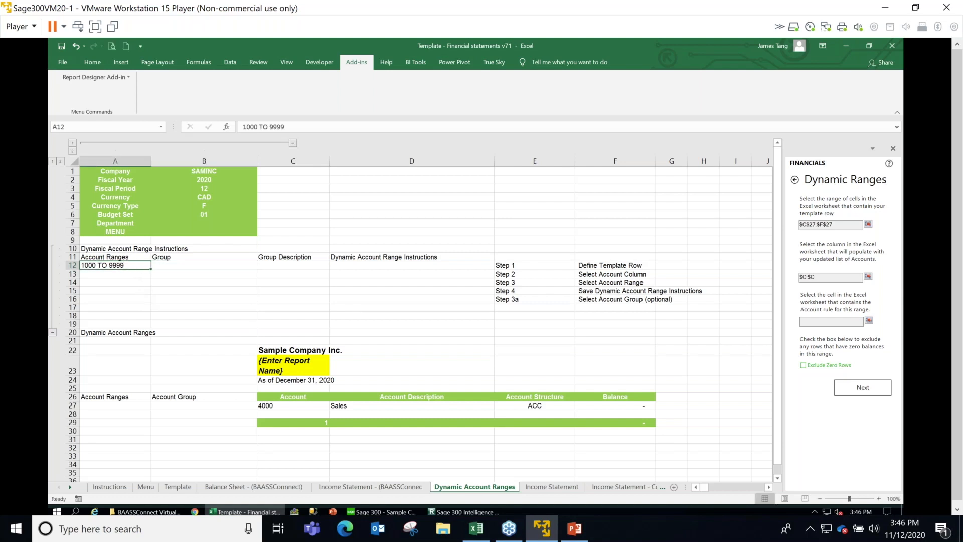
# Set cell A12 as the account rule for the dynamic range and continue to the save stage.
pyautogui.click(869, 321)
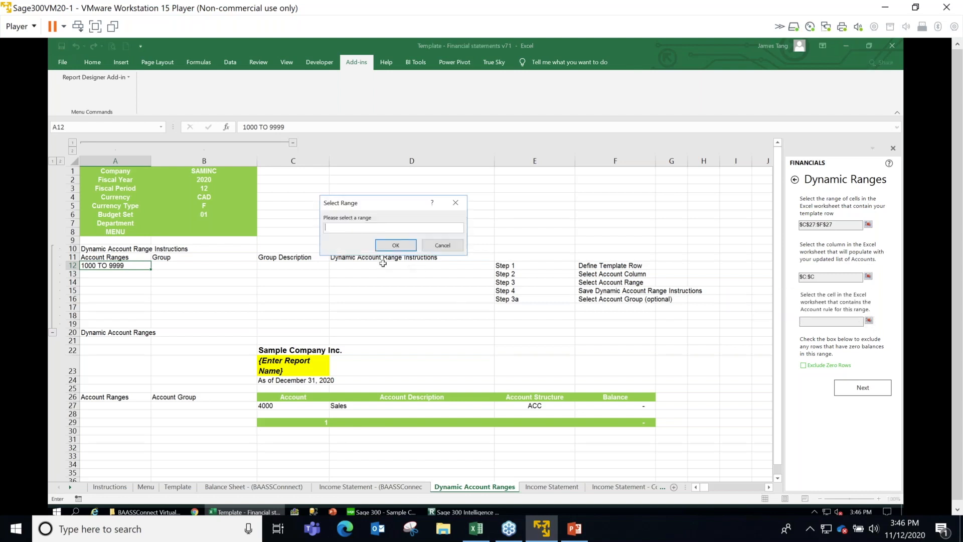
pyautogui.click(107, 266)
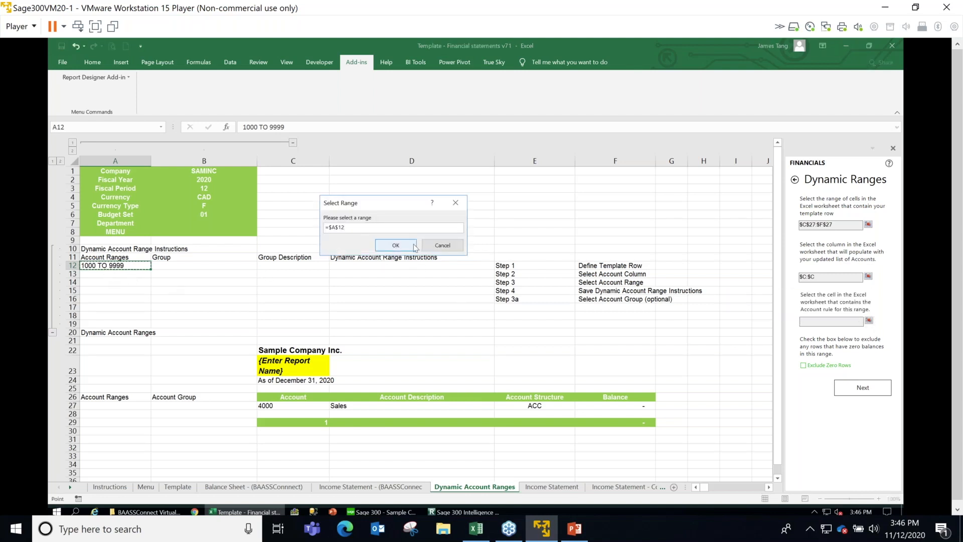
pyautogui.click(411, 245)
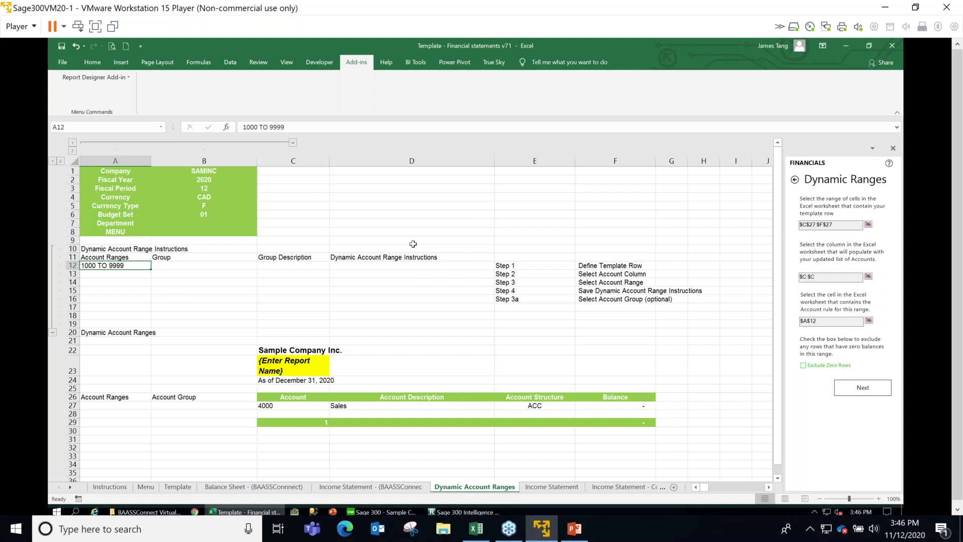
pyautogui.click(870, 392)
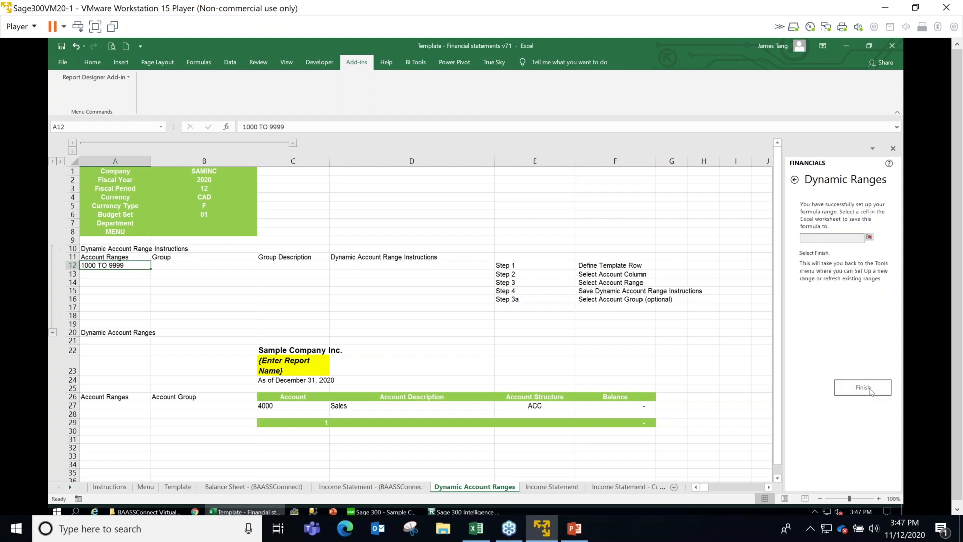
# Save the dynamic range instructions to cell D12, finish the setup and refresh the sheet's dynamic ranges.
pyautogui.click(869, 238)
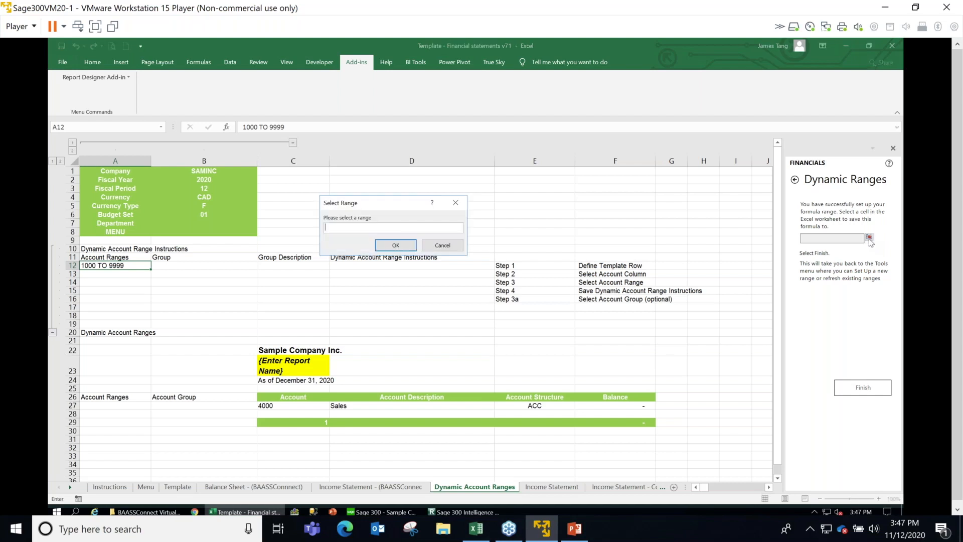
pyautogui.click(381, 269)
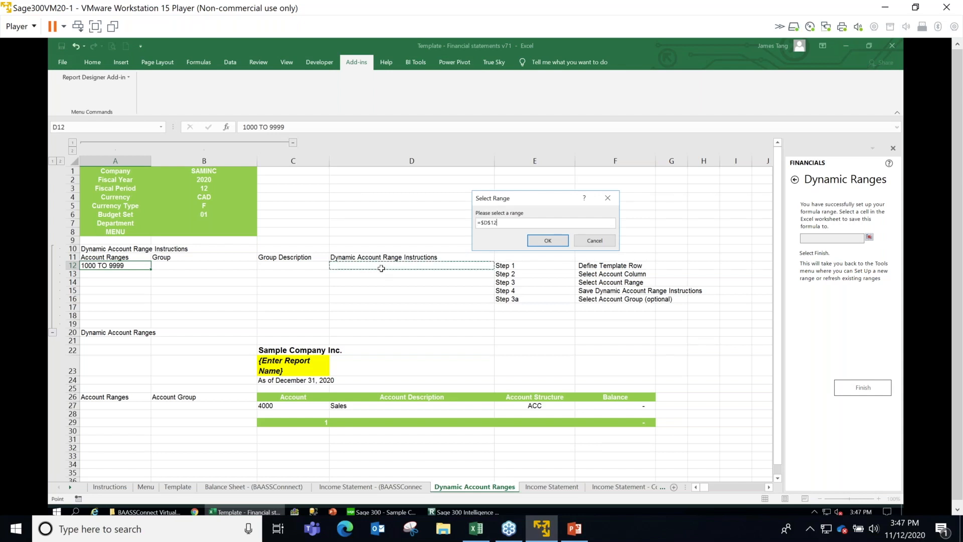
pyautogui.click(547, 240)
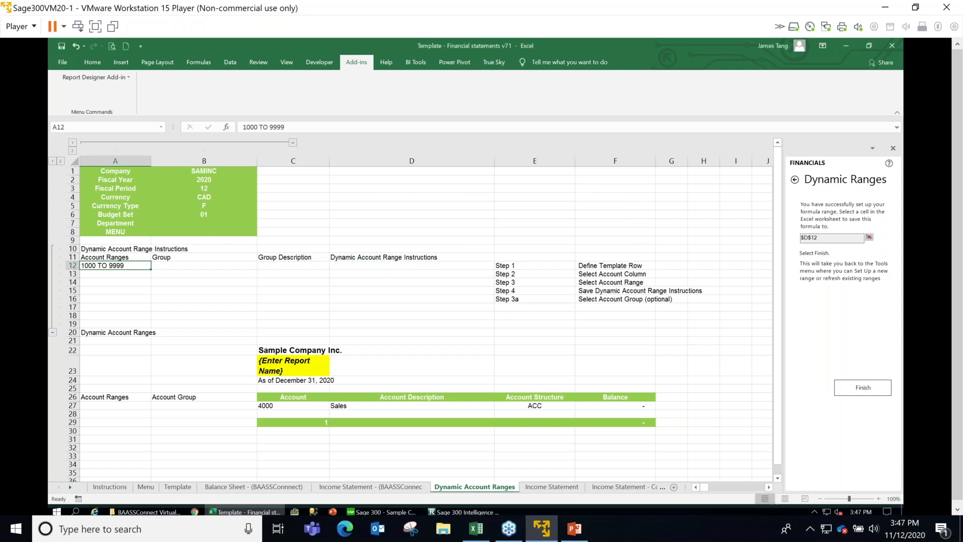
pyautogui.click(871, 386)
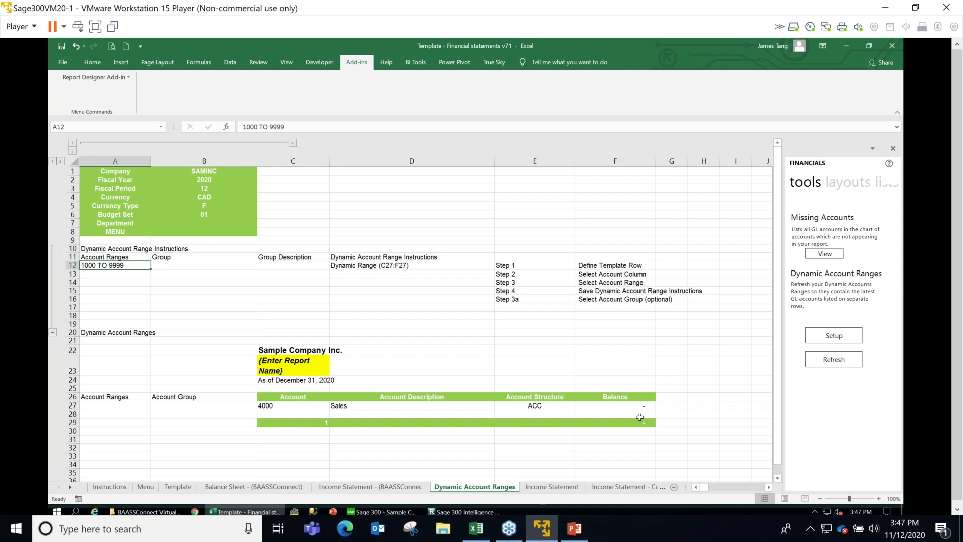
pyautogui.click(828, 363)
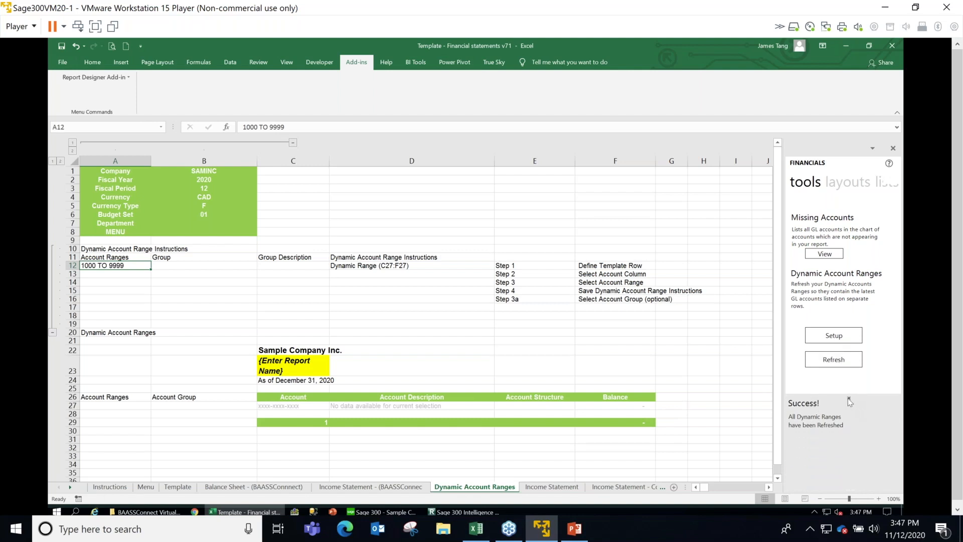
pyautogui.click(849, 400)
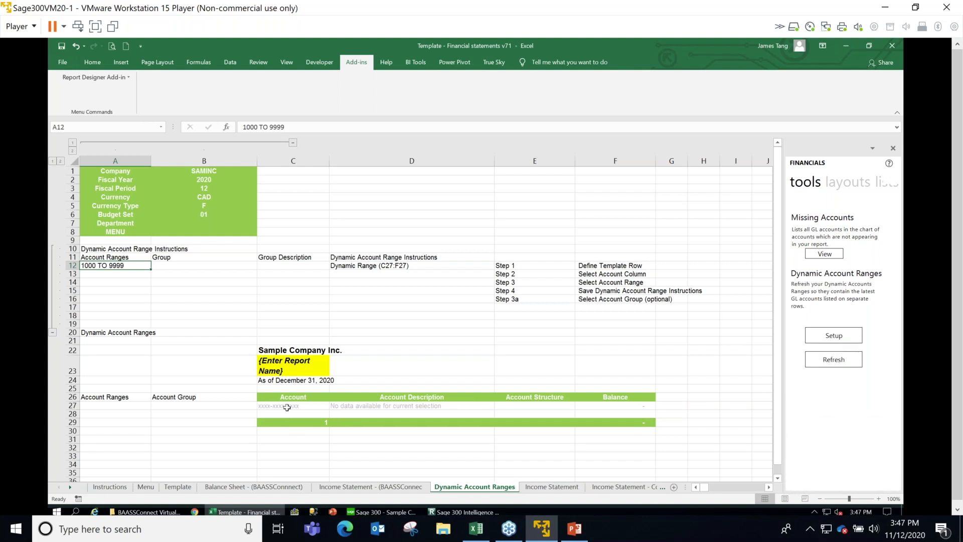
# Enter account 4000 in C27 of the template row and refresh the dynamic ranges again.
pyautogui.click(286, 406)
pyautogui.write('4000')
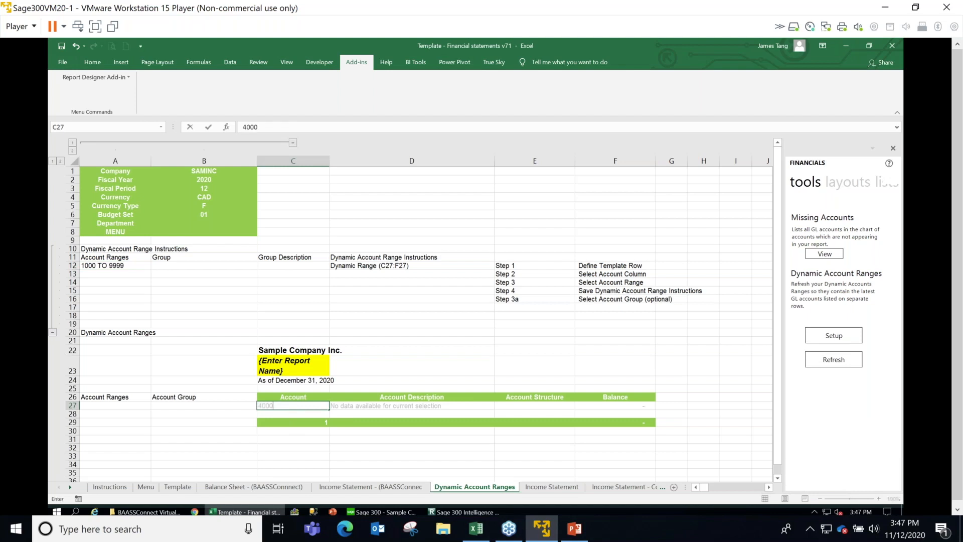
pyautogui.press('Tab')
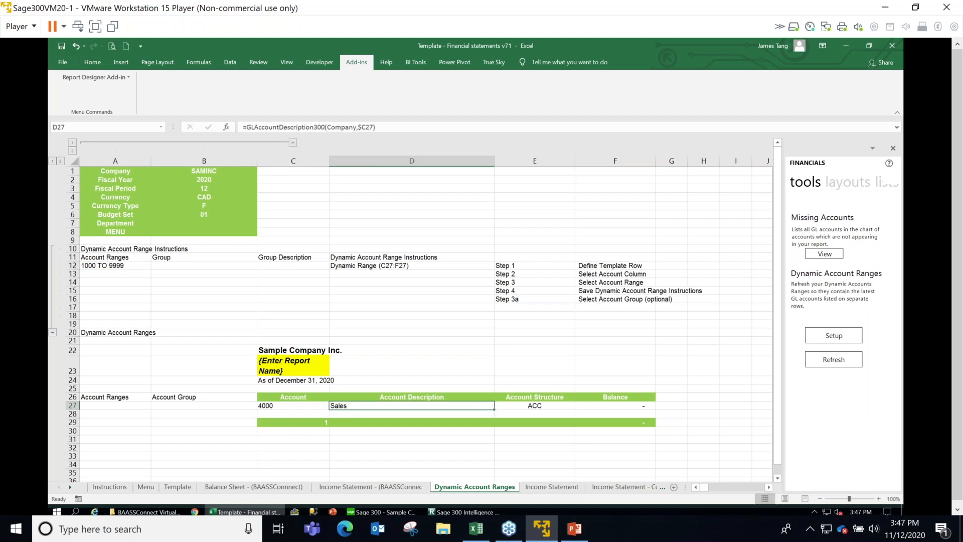
pyautogui.click(124, 267)
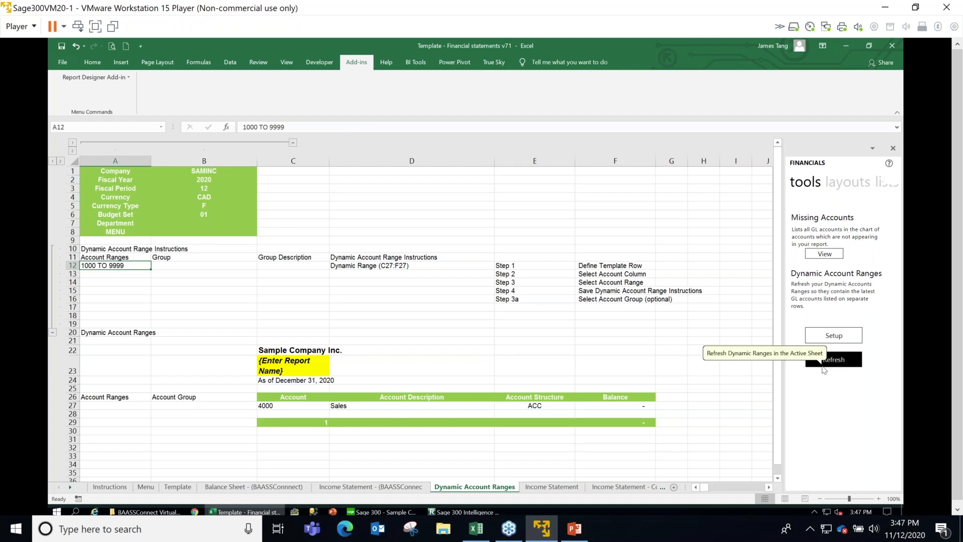
pyautogui.click(836, 358)
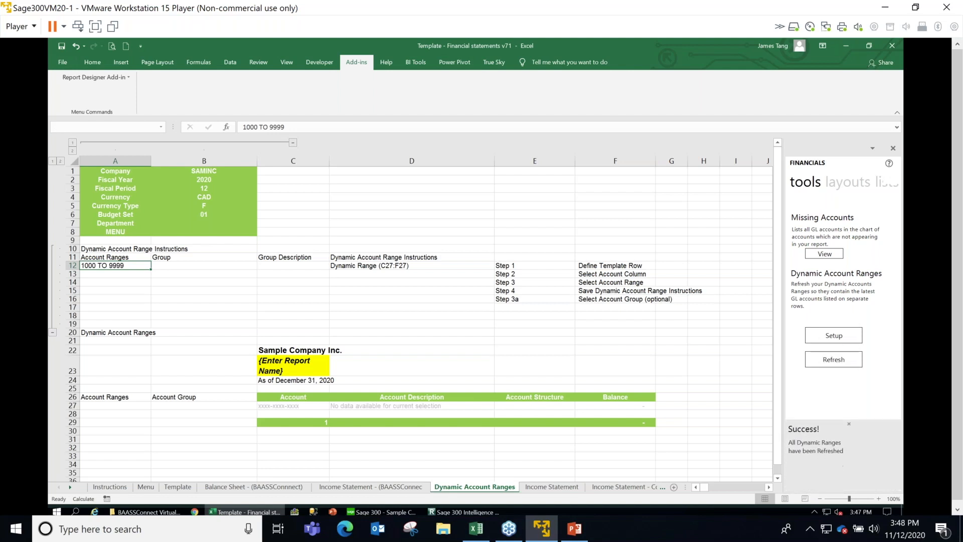
# Restart the dynamic range setup with template row $C$27:$F$27 and column C as the account column.
pyautogui.click(840, 337)
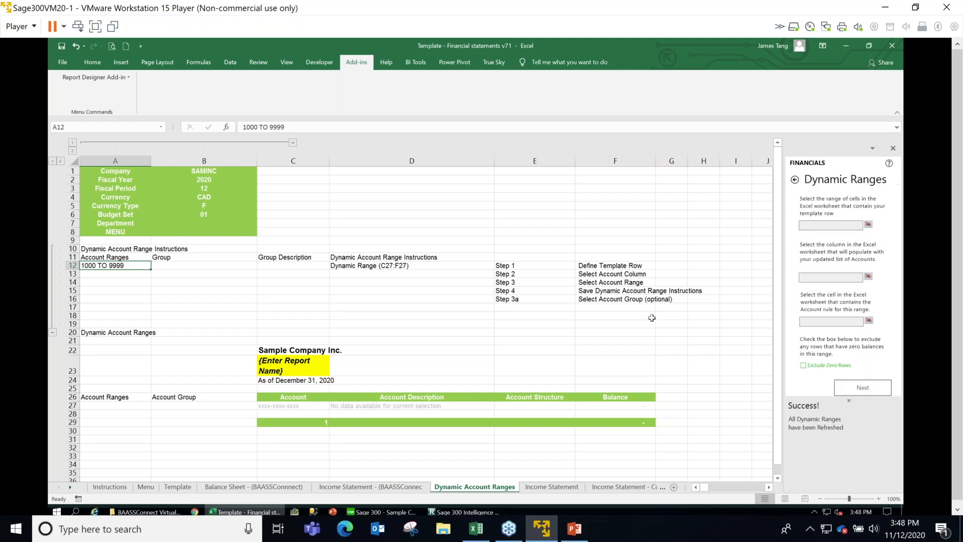
pyautogui.click(868, 224)
pyautogui.click(267, 404)
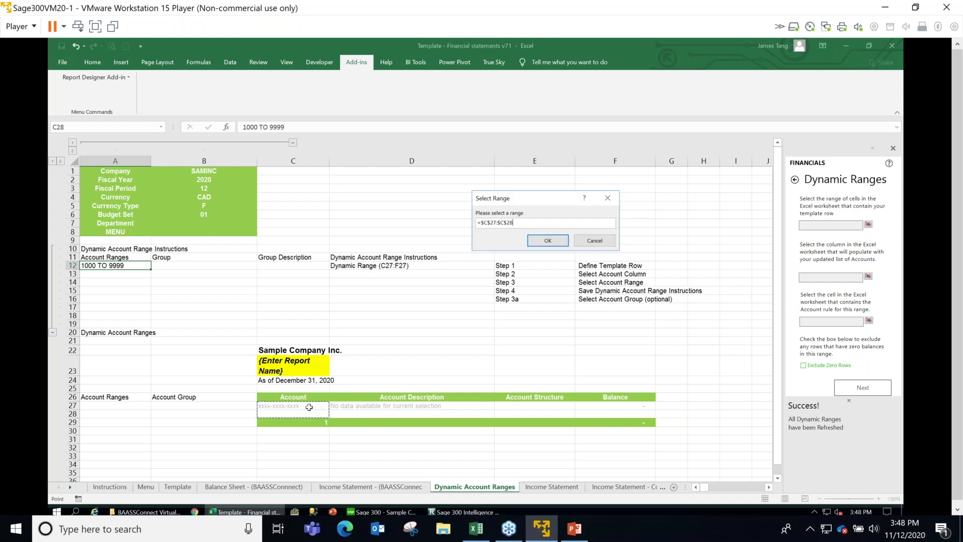
pyautogui.moveTo(507, 398); pyautogui.dragTo(584, 407)
pyautogui.click(536, 243)
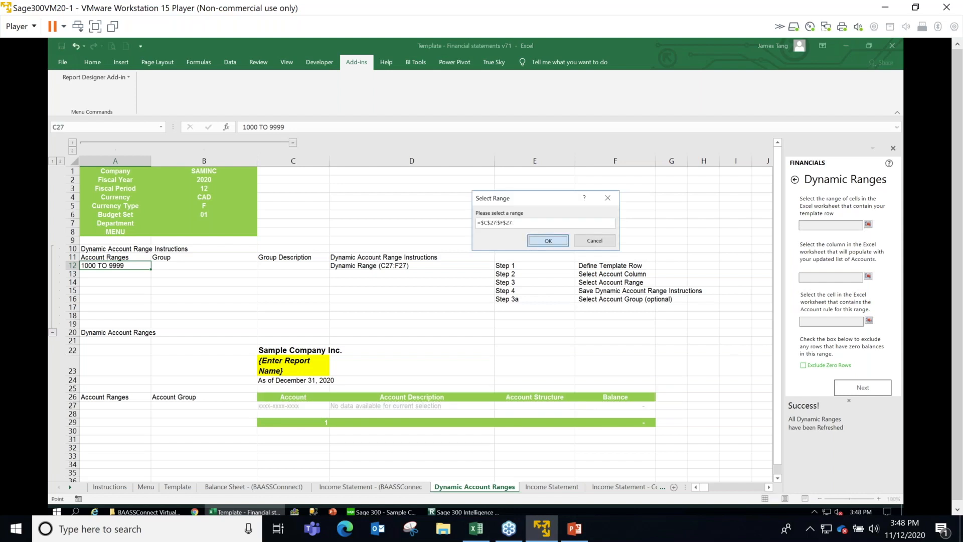
pyautogui.click(868, 277)
pyautogui.click(302, 161)
pyautogui.click(559, 245)
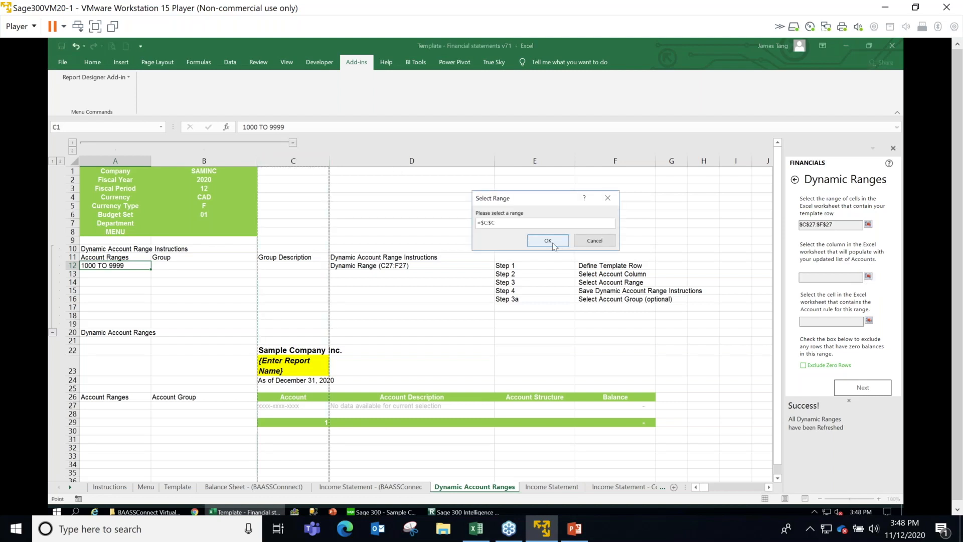
# Use A12 as the account rule, save the range instructions to D12, and check the template account cell.
pyautogui.click(874, 324)
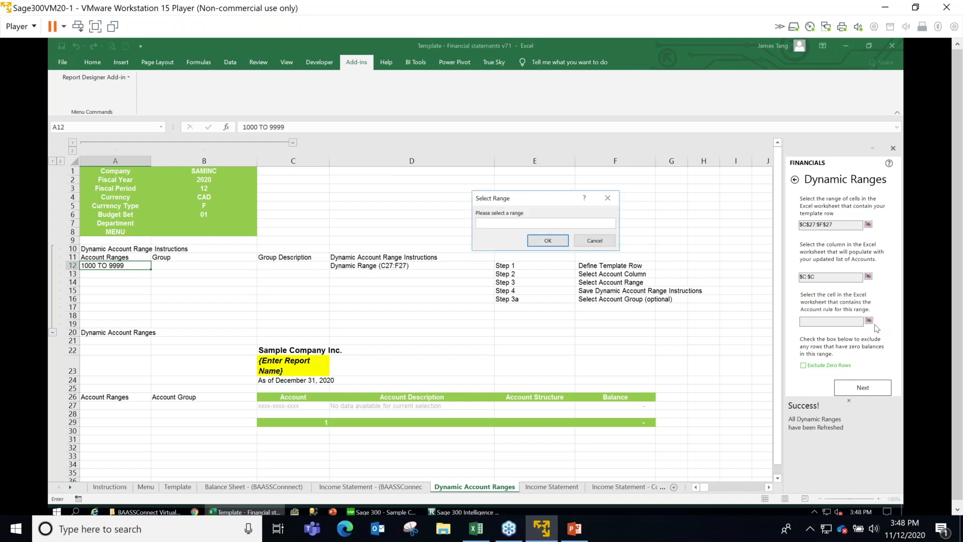
pyautogui.click(114, 265)
pyautogui.click(556, 245)
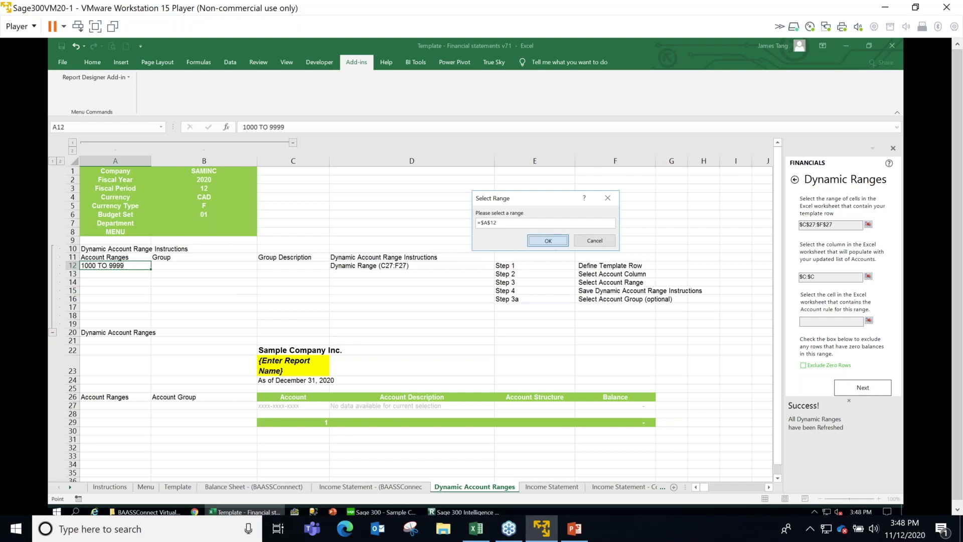
pyautogui.click(863, 387)
pyautogui.click(868, 237)
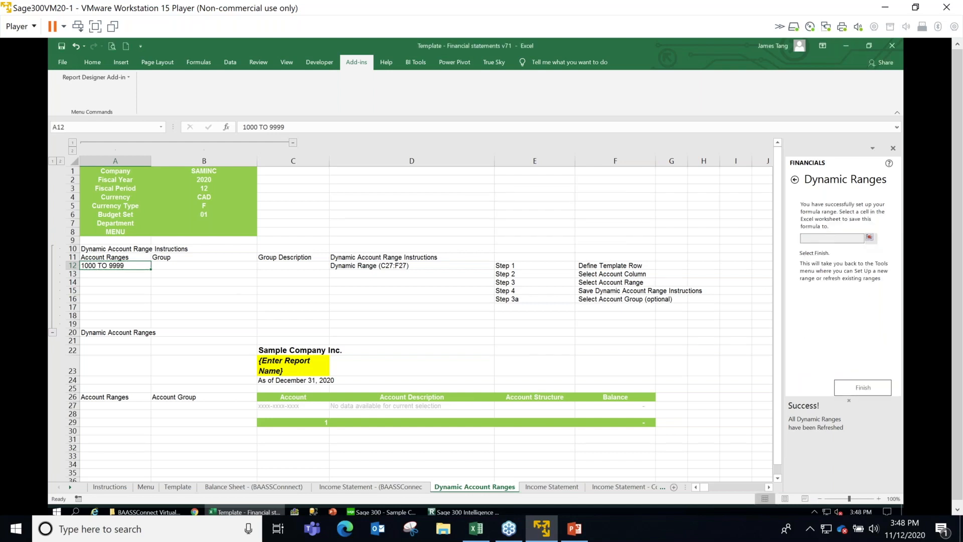
pyautogui.click(371, 266)
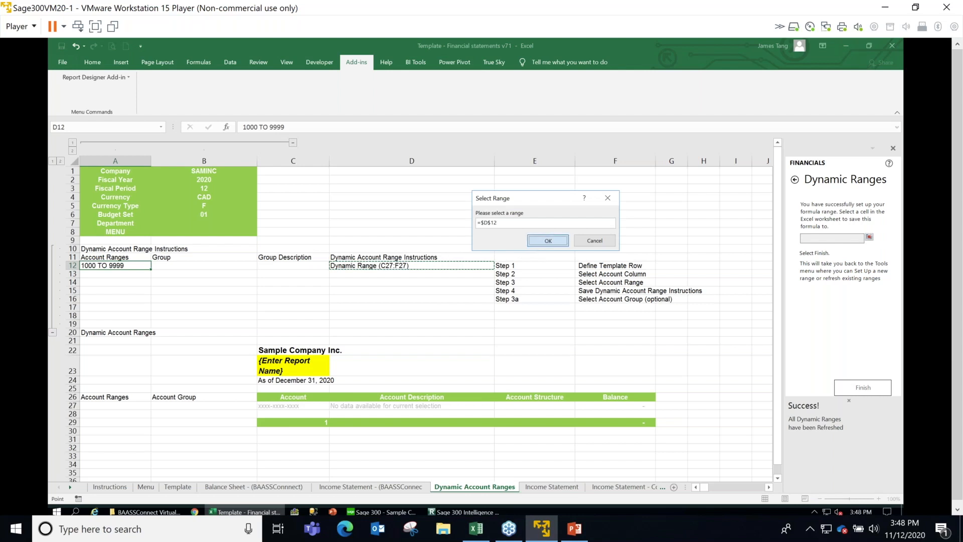
pyautogui.click(532, 243)
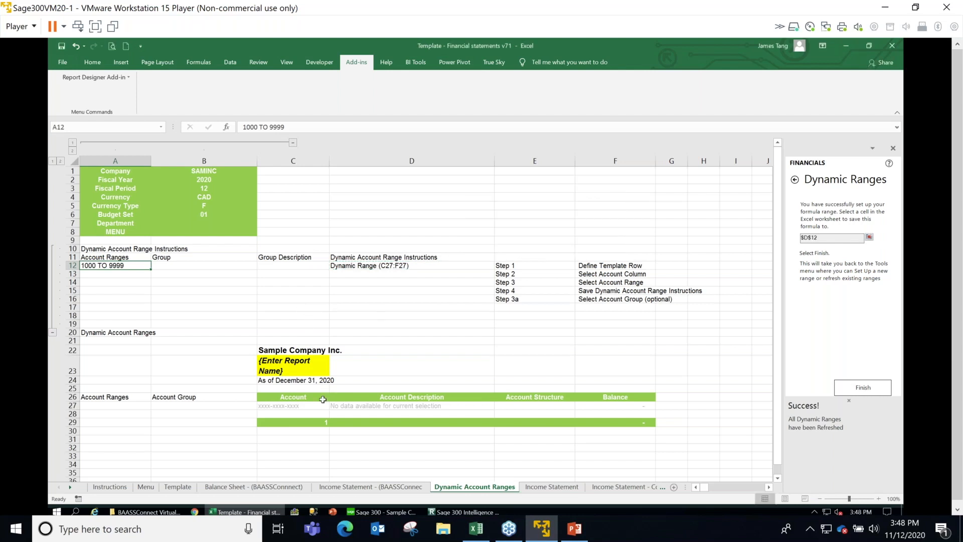
pyautogui.click(863, 388)
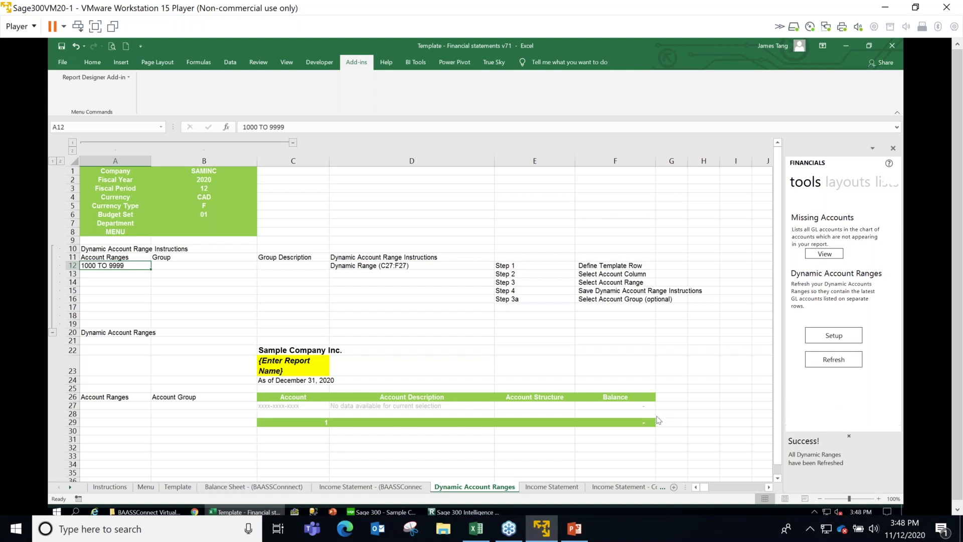
pyautogui.click(270, 406)
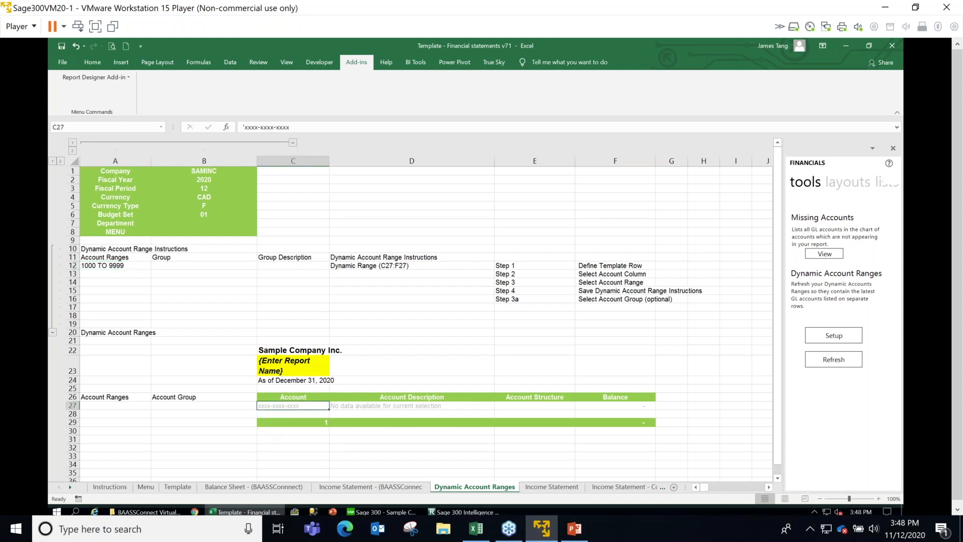
# Open the Lead Sheet - 0102 worksheet and refresh its dynamic account ranges.
pyautogui.click(71, 487)
pyautogui.click(70, 487)
pyautogui.click(71, 487)
pyautogui.click(70, 487)
pyautogui.click(70, 487)
pyautogui.click(70, 487)
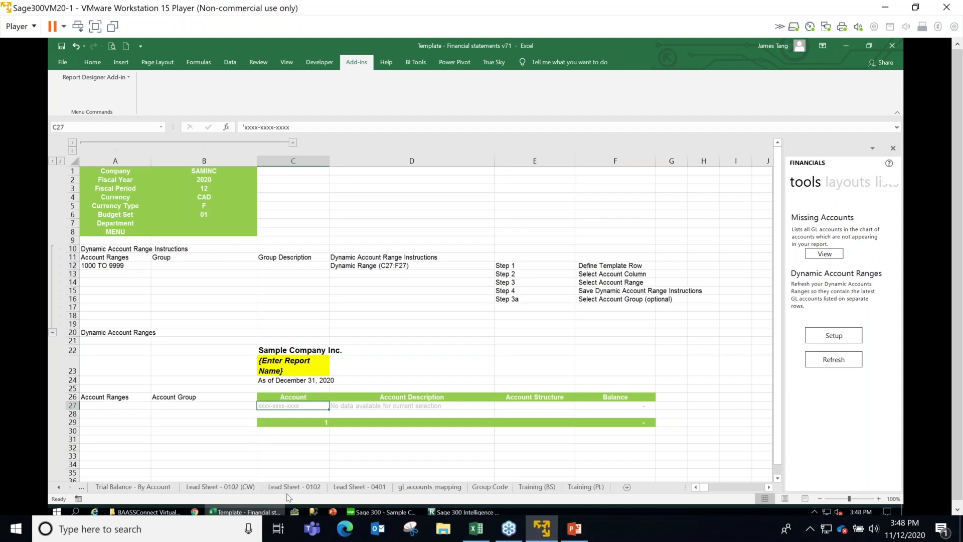
pyautogui.click(306, 487)
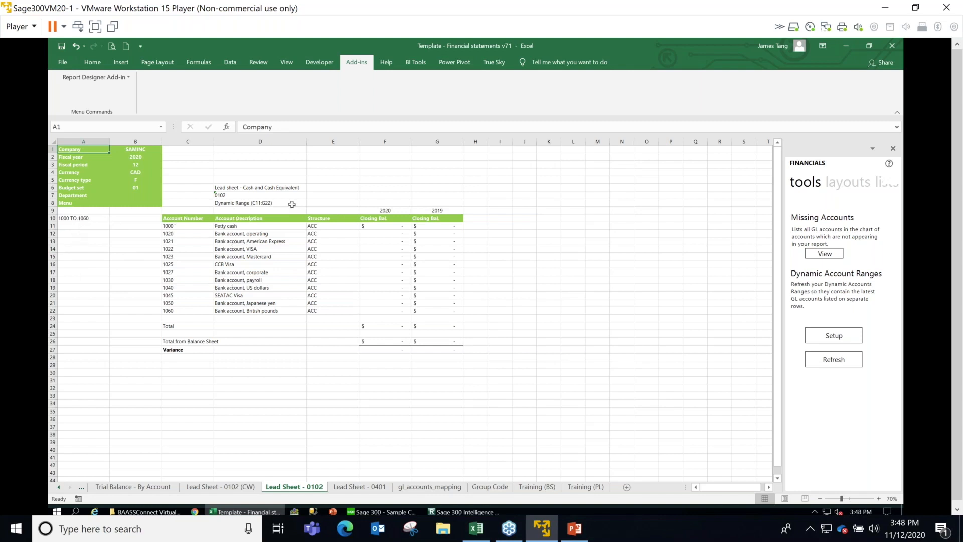
pyautogui.click(848, 362)
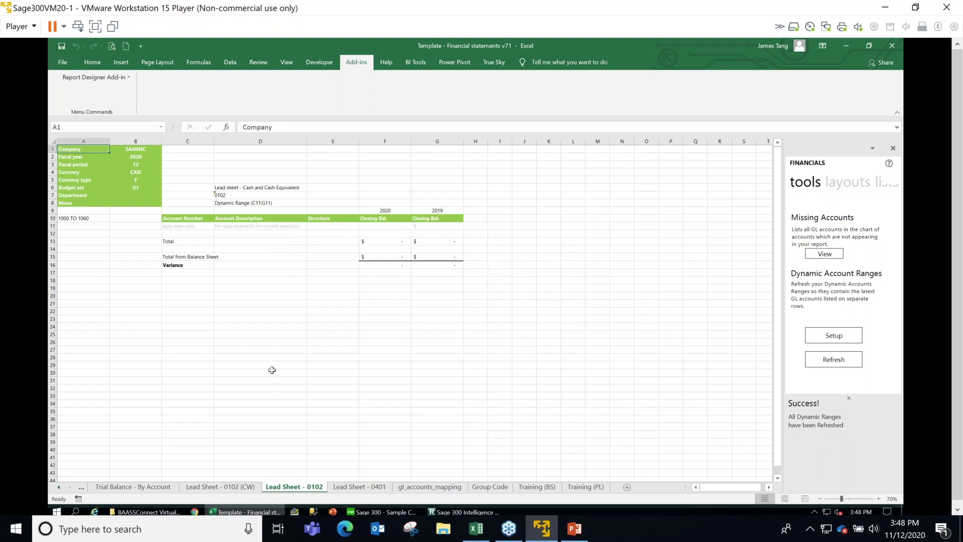
# Review the dynamic range layouts on Lead Sheet - 0401, Lead Sheet - 0102 (CW) and Trial Balance - By Account.
pyautogui.click(350, 488)
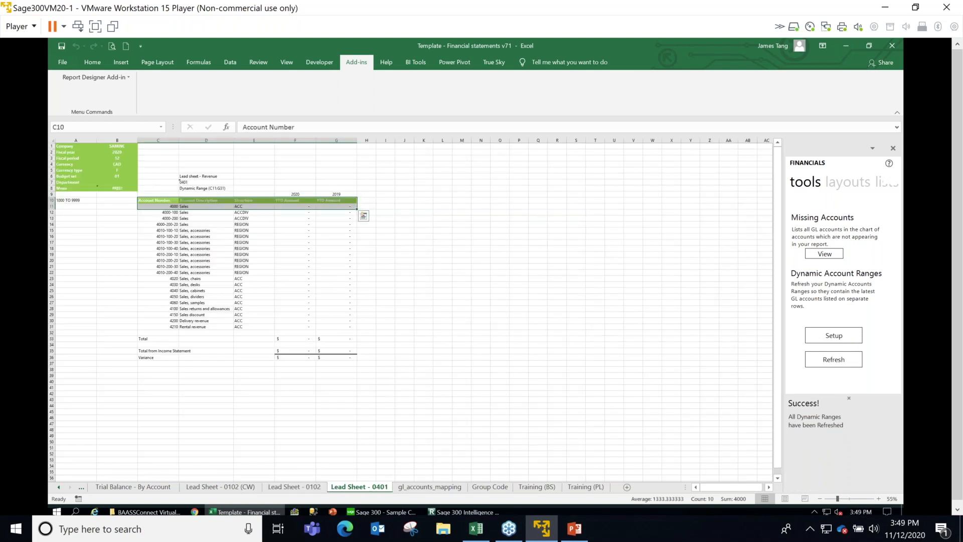
pyautogui.click(235, 487)
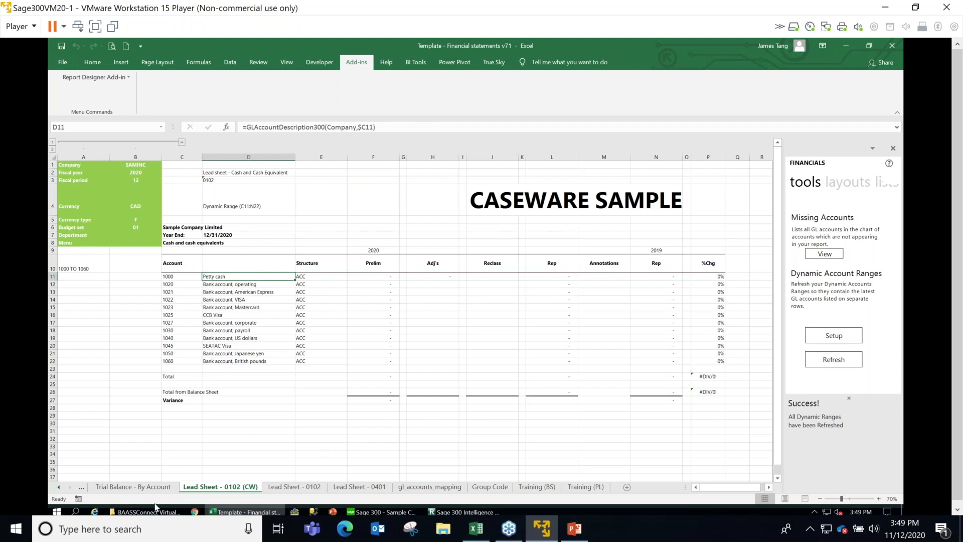
pyautogui.click(133, 486)
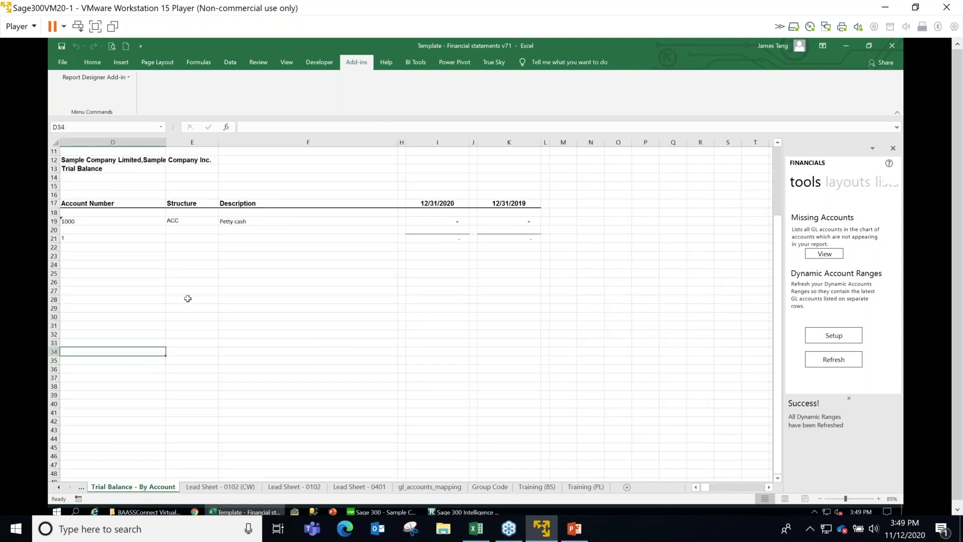
pyautogui.scroll(4, 266, 321)
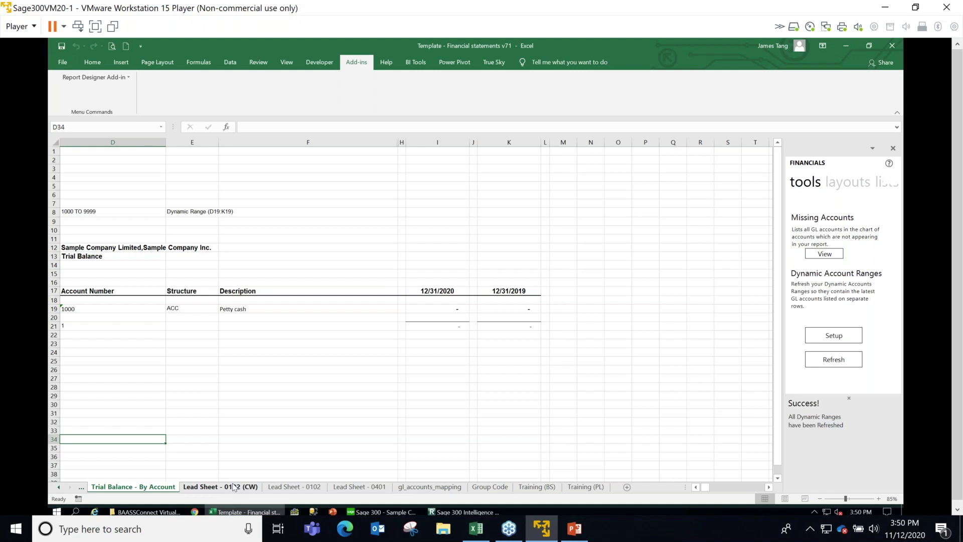
# Return to the BAASSConnect income statement sheet and open the Revenue actual YTD formula in F17 to examine its arguments.
pyautogui.click(58, 487)
pyautogui.click(58, 487)
pyautogui.click(59, 486)
pyautogui.click(58, 487)
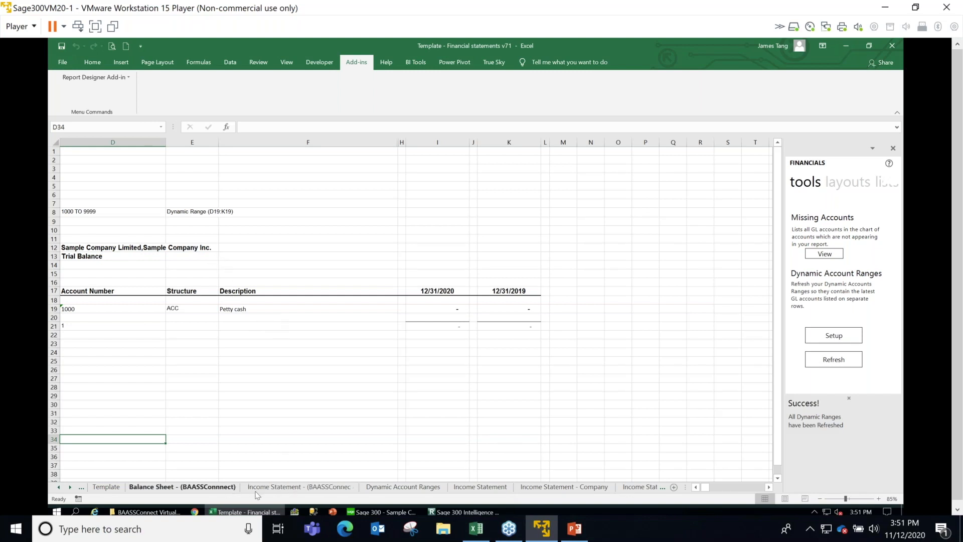
pyautogui.click(282, 488)
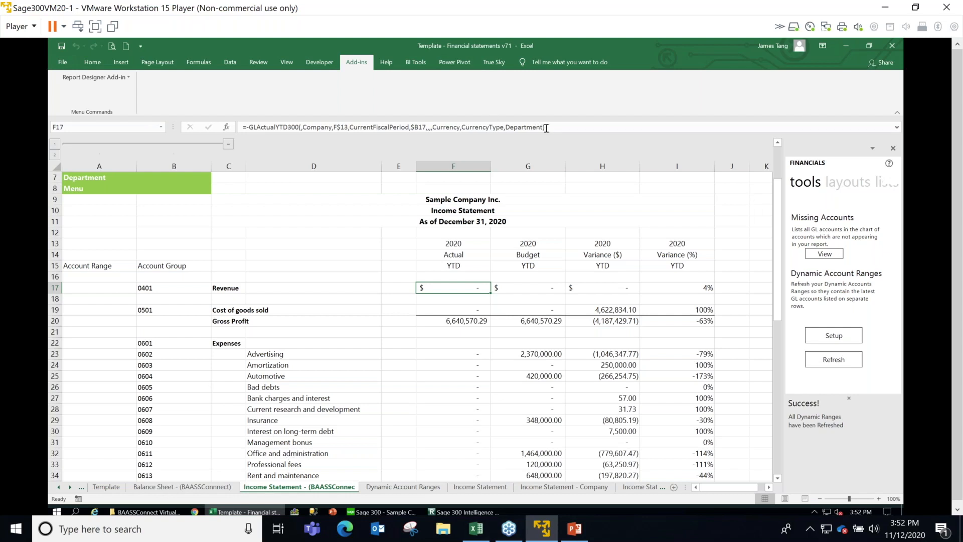
pyautogui.click(530, 131)
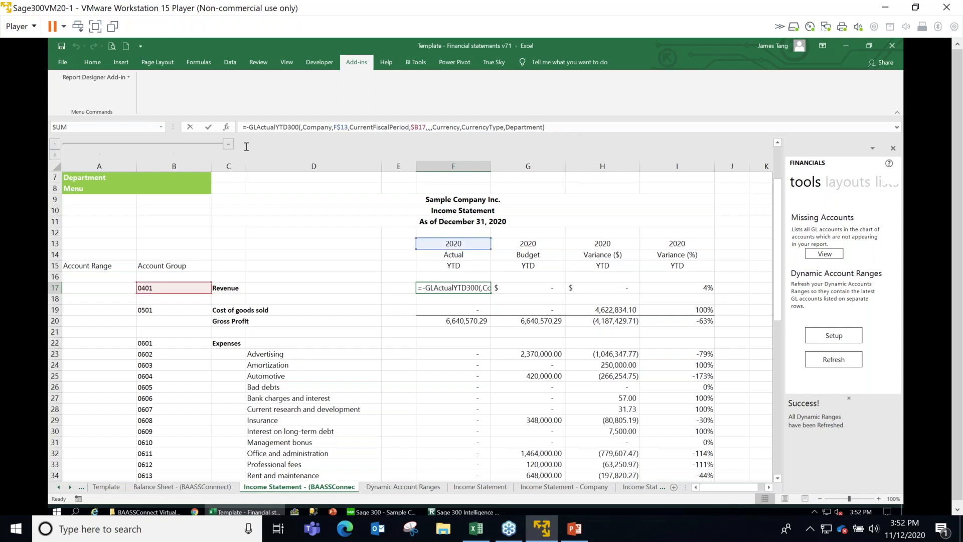
# Examine the full Revenue actual YTD formula in F17, leave it unedited, and check the Automotive budget cell.
pyautogui.moveTo(244, 128); pyautogui.dragTo(545, 128)
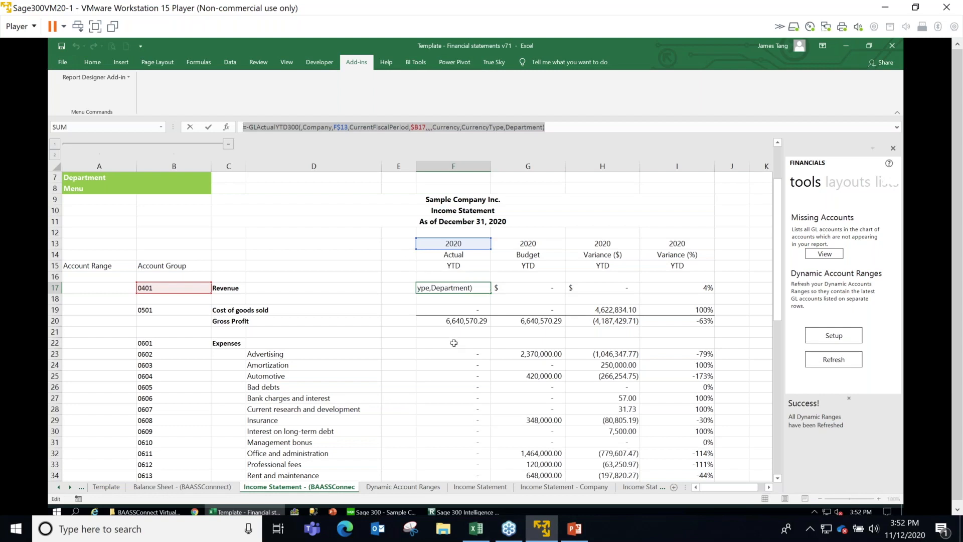
pyautogui.press('Escape')
pyautogui.click(535, 353)
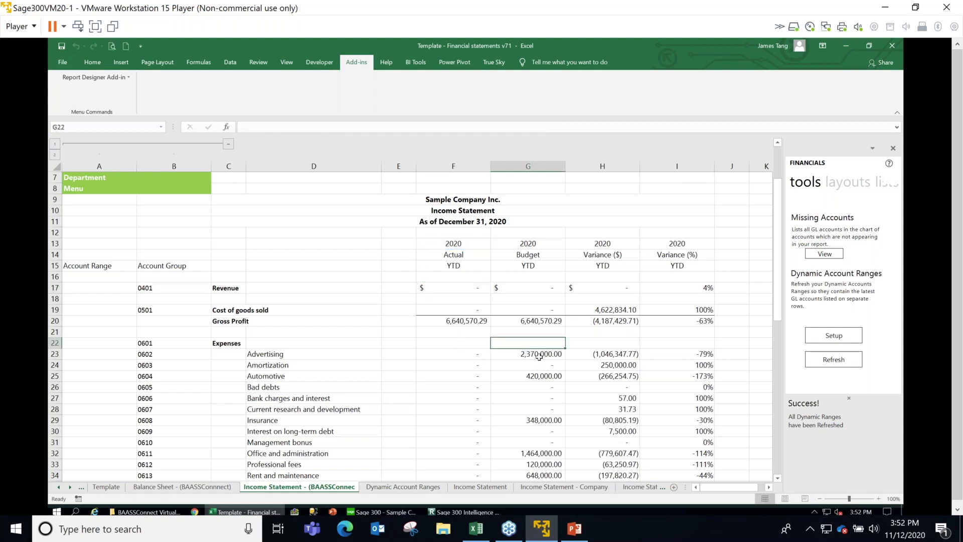
pyautogui.click(536, 377)
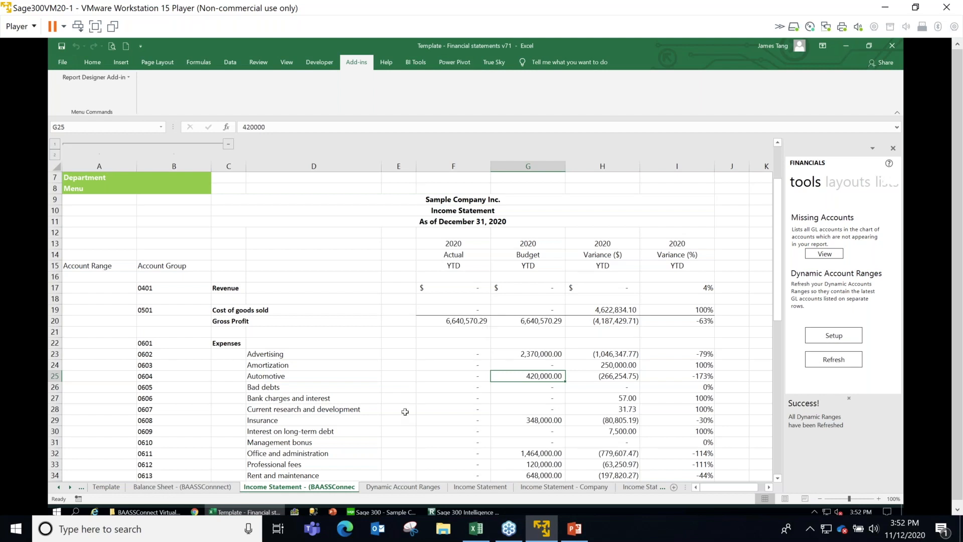
# Open the BAASSConnect balance sheet and examine the cash closing balance formula in F17 alongside the Account Group and Account Range headings.
pyautogui.click(217, 490)
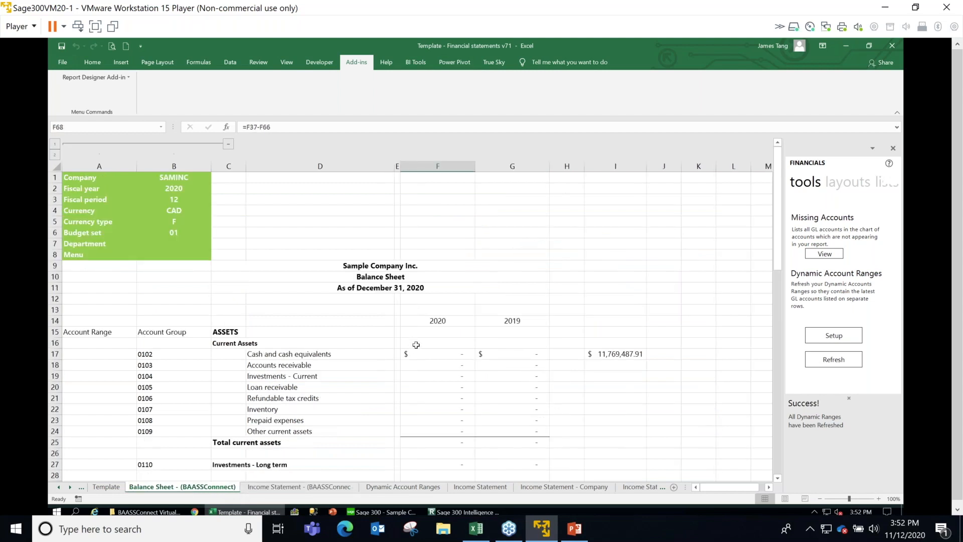
pyautogui.click(415, 354)
pyautogui.moveTo(304, 128); pyautogui.dragTo(211, 128)
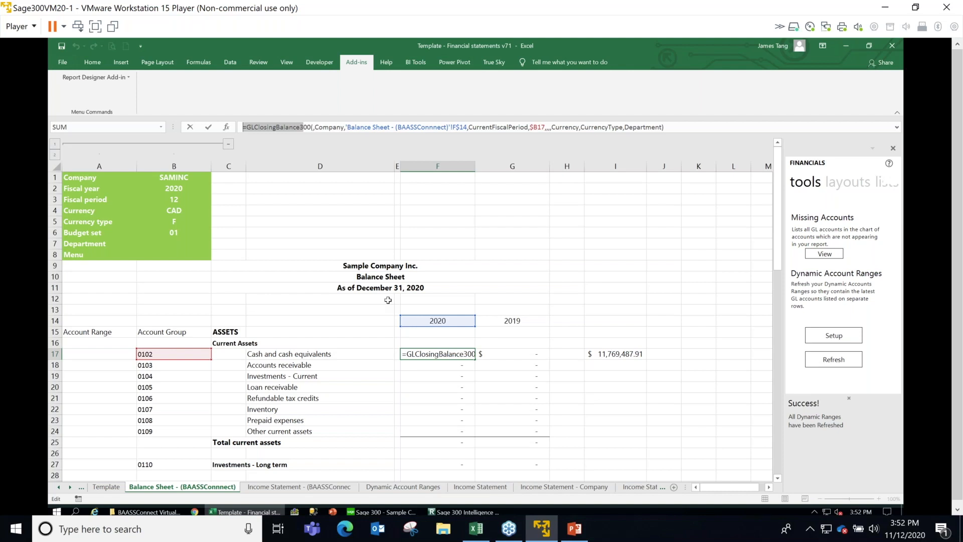
pyautogui.press('Escape')
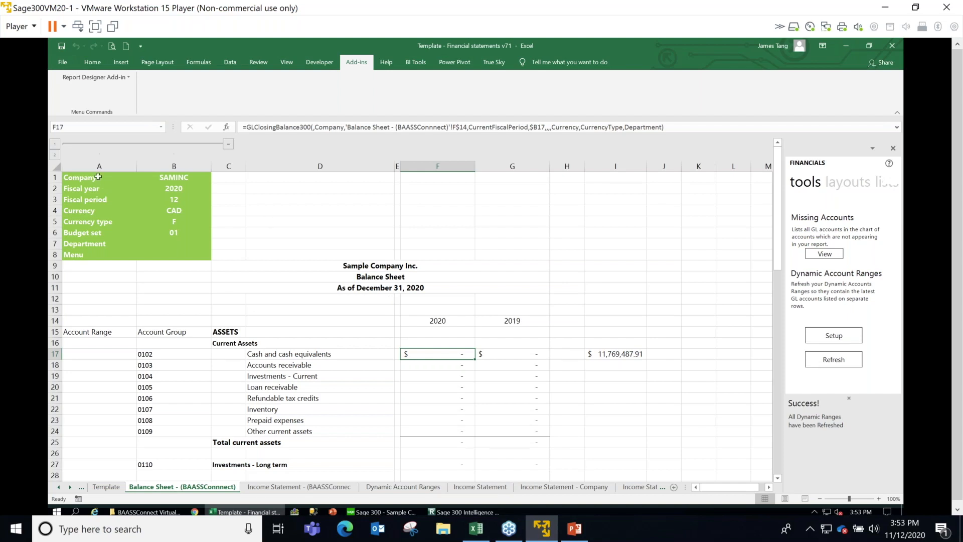
pyautogui.click(164, 331)
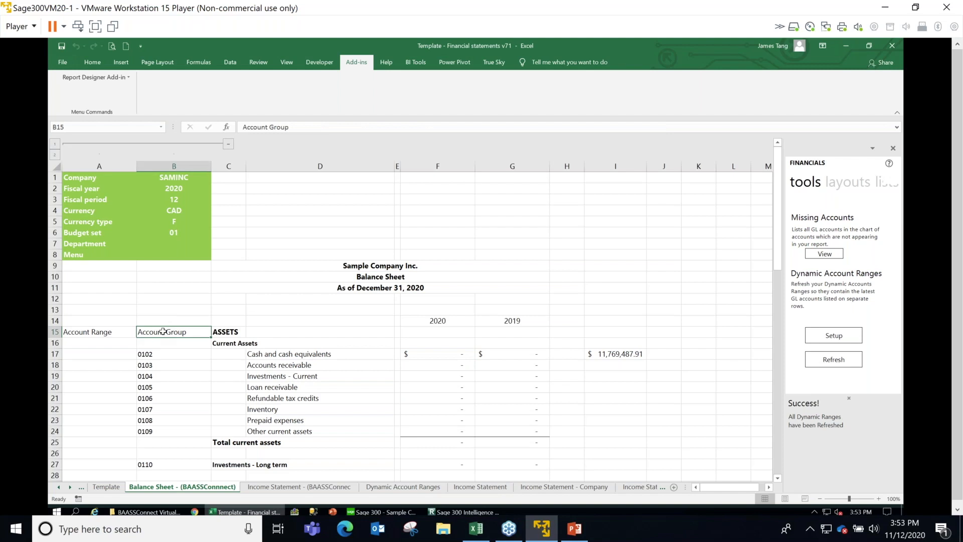
pyautogui.click(82, 333)
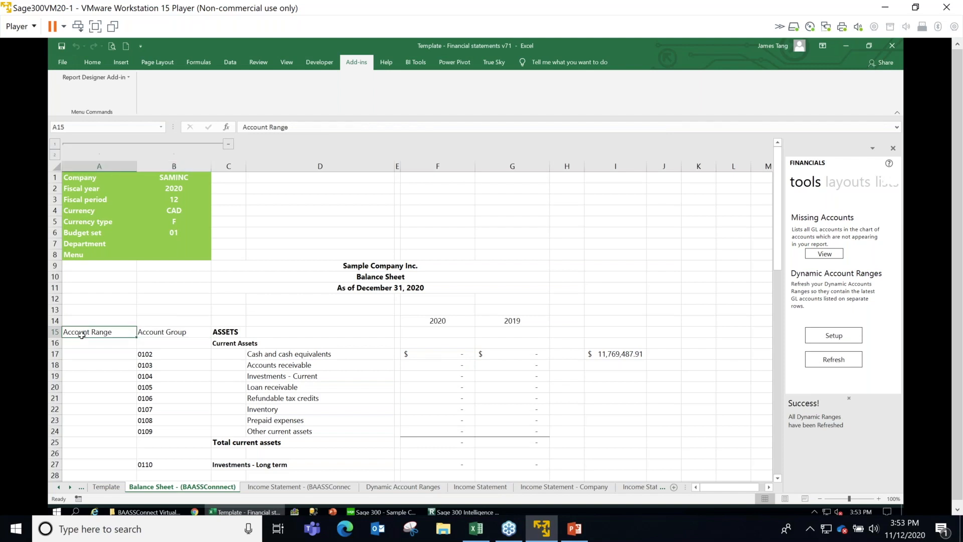
pyautogui.click(437, 353)
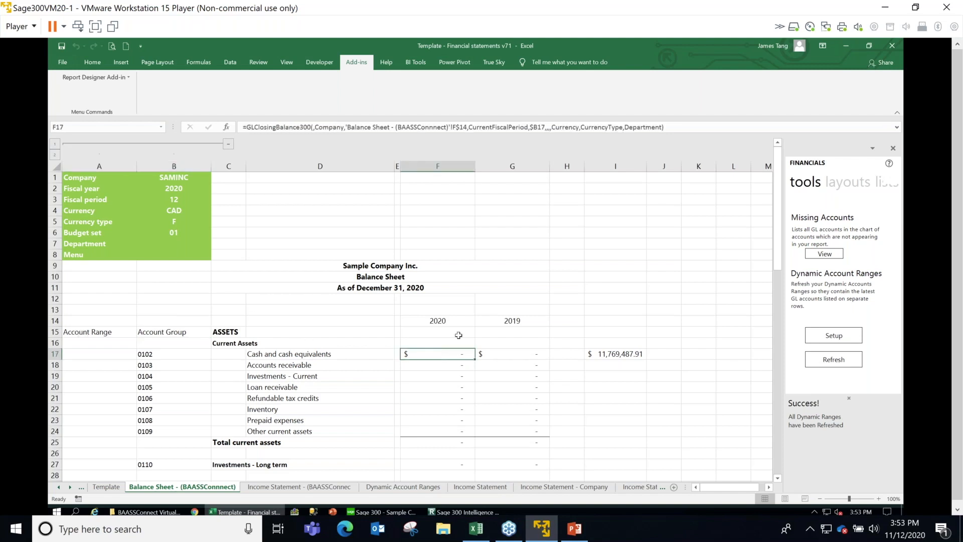
# Bring up the list of available Financials formulas and select the 2020 current asset balances in F17 to F21.
pyautogui.click(846, 187)
pyautogui.click(850, 187)
pyautogui.click(851, 187)
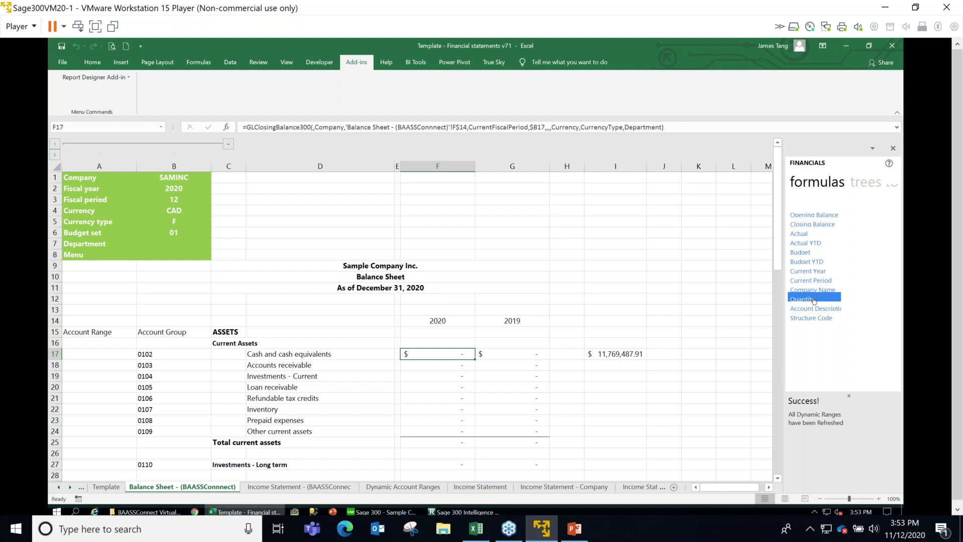
pyautogui.moveTo(427, 357); pyautogui.dragTo(427, 402)
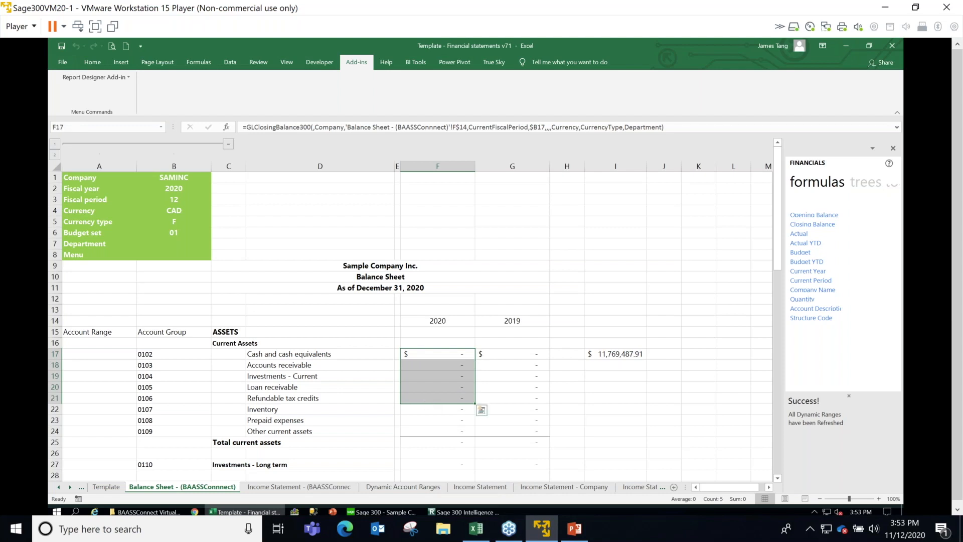